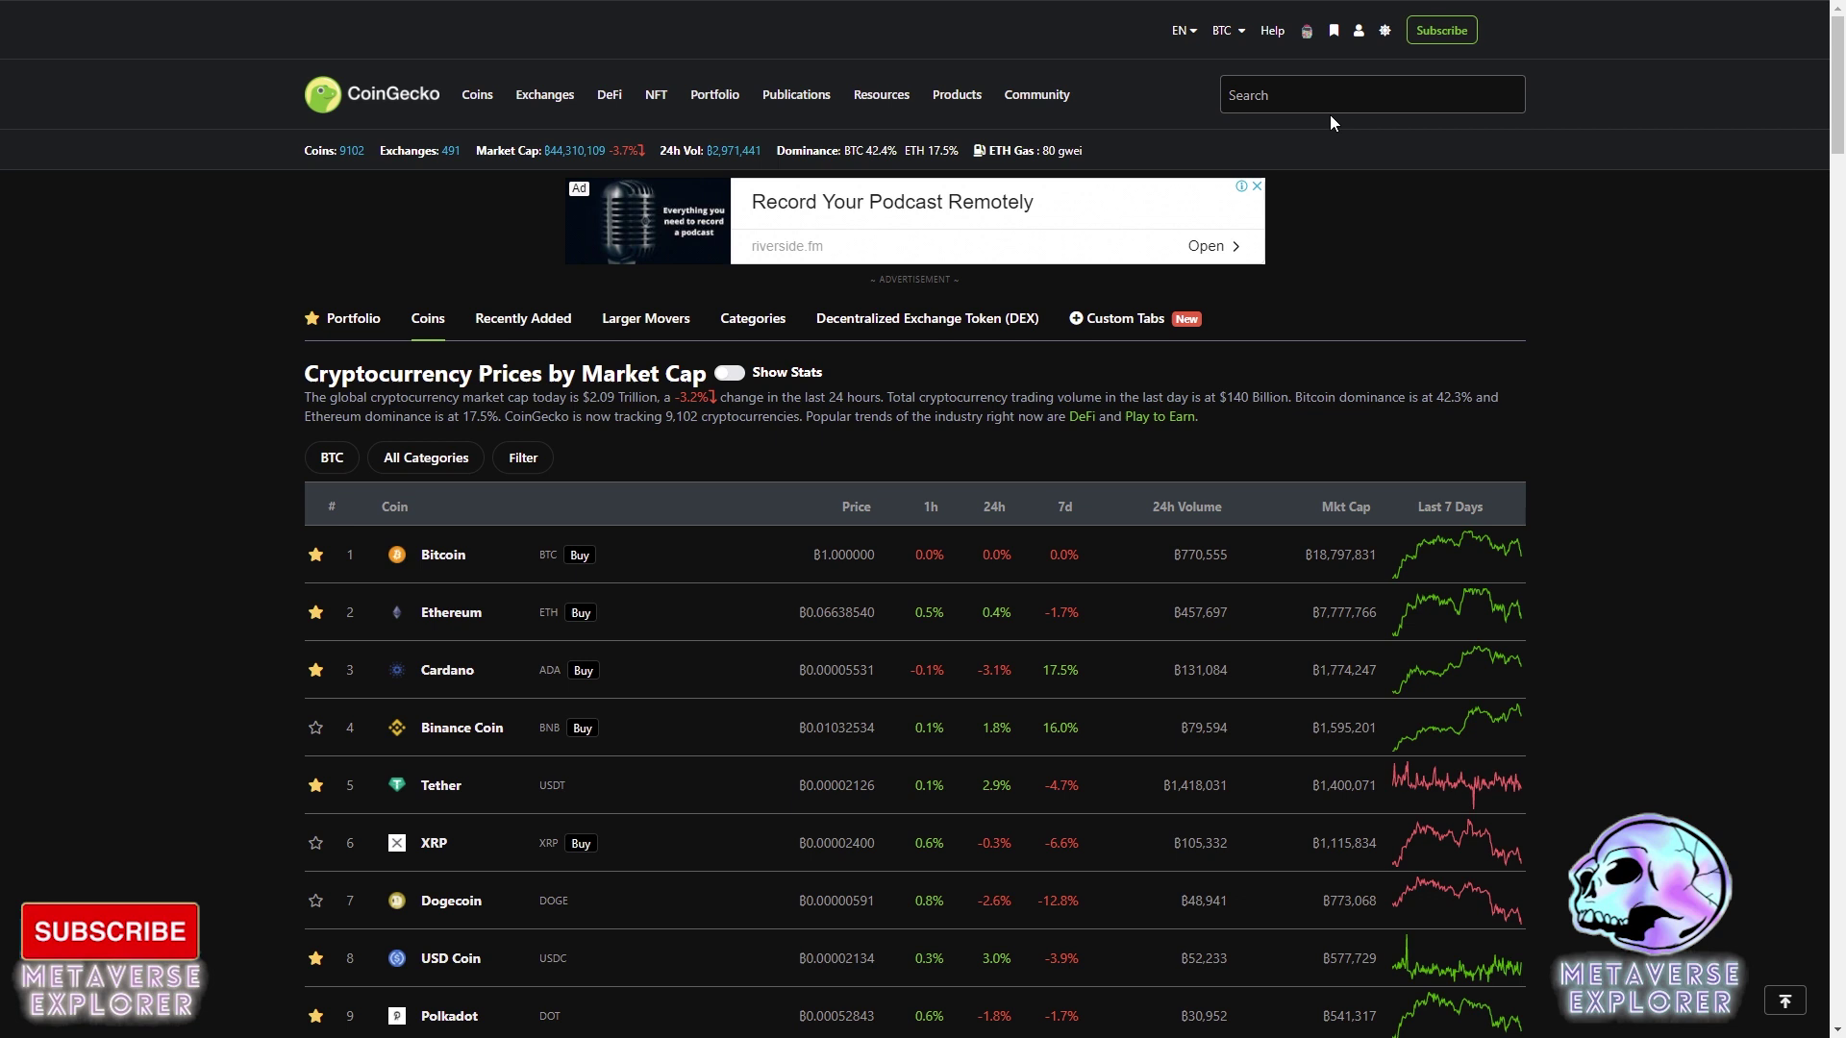
Step: Search CoinGecko for 'ray' and open the Raydium (RAY) page, priced at ₿0.00014534
{"action": "left_click", "coordinate": [1319, 91]}
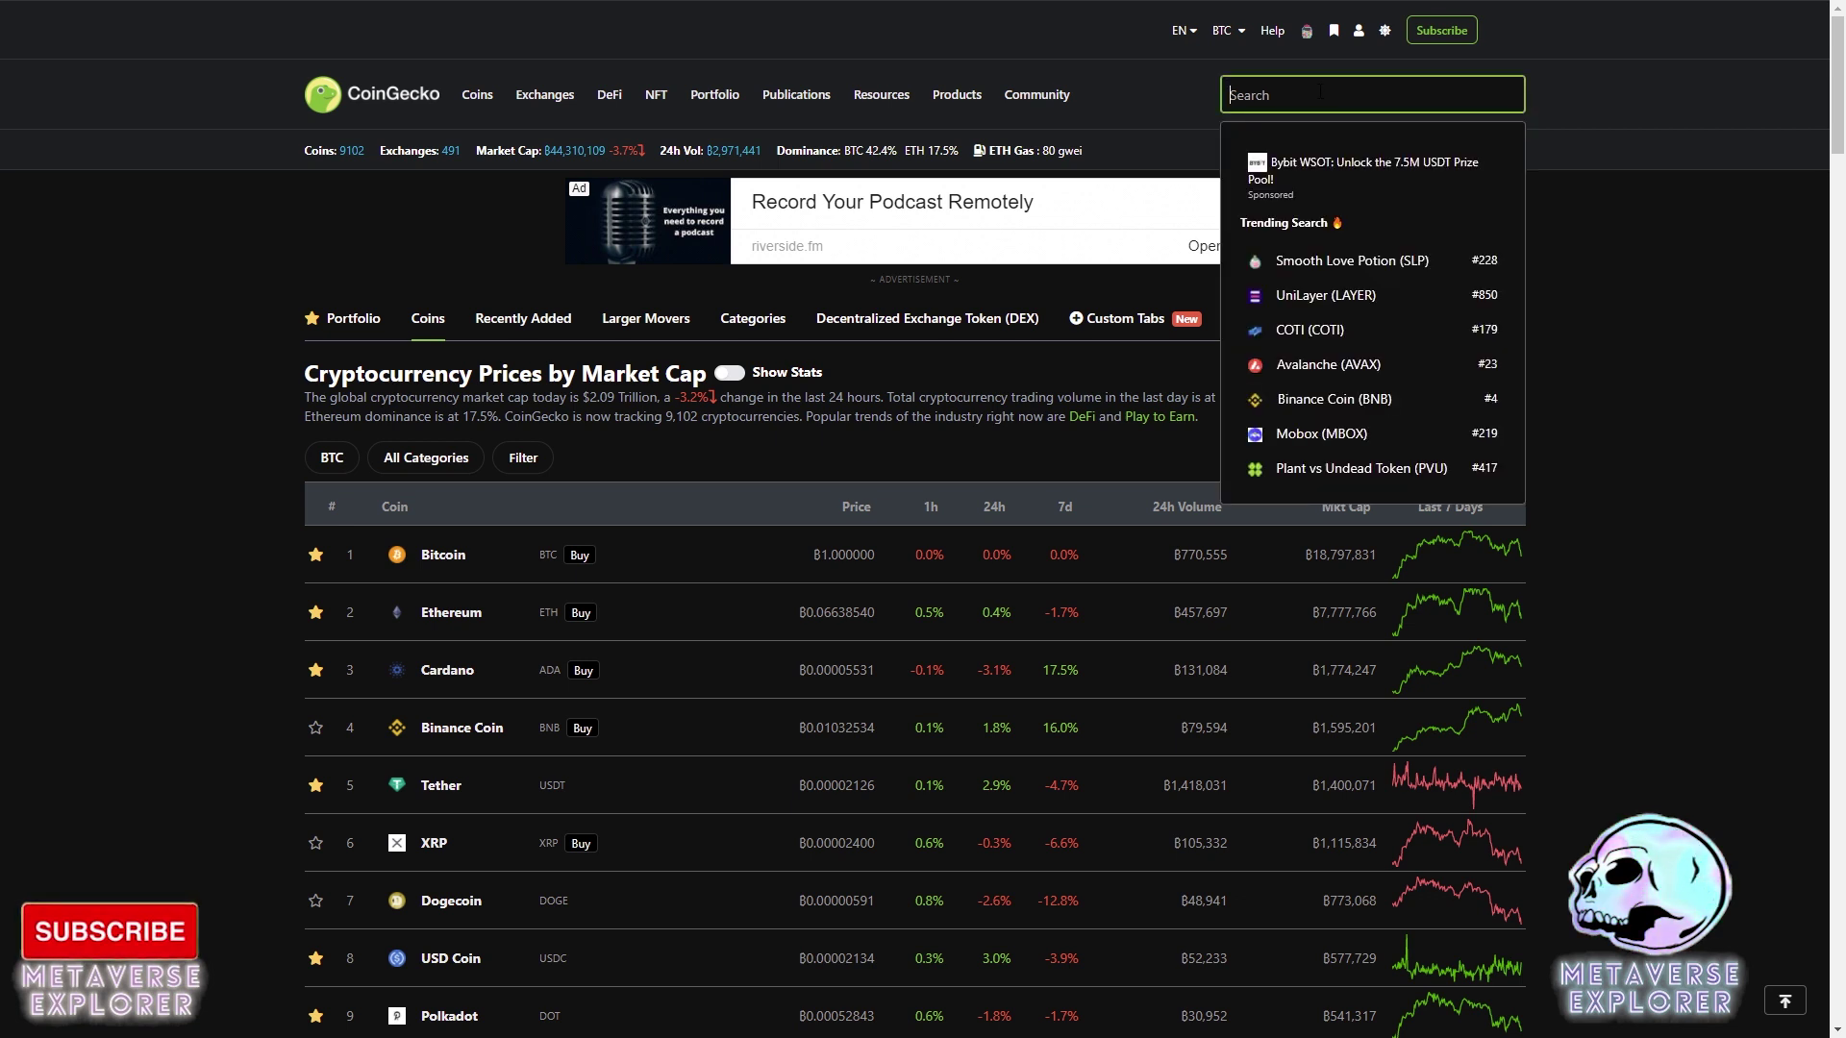
{"action": "type", "text": "ray"}
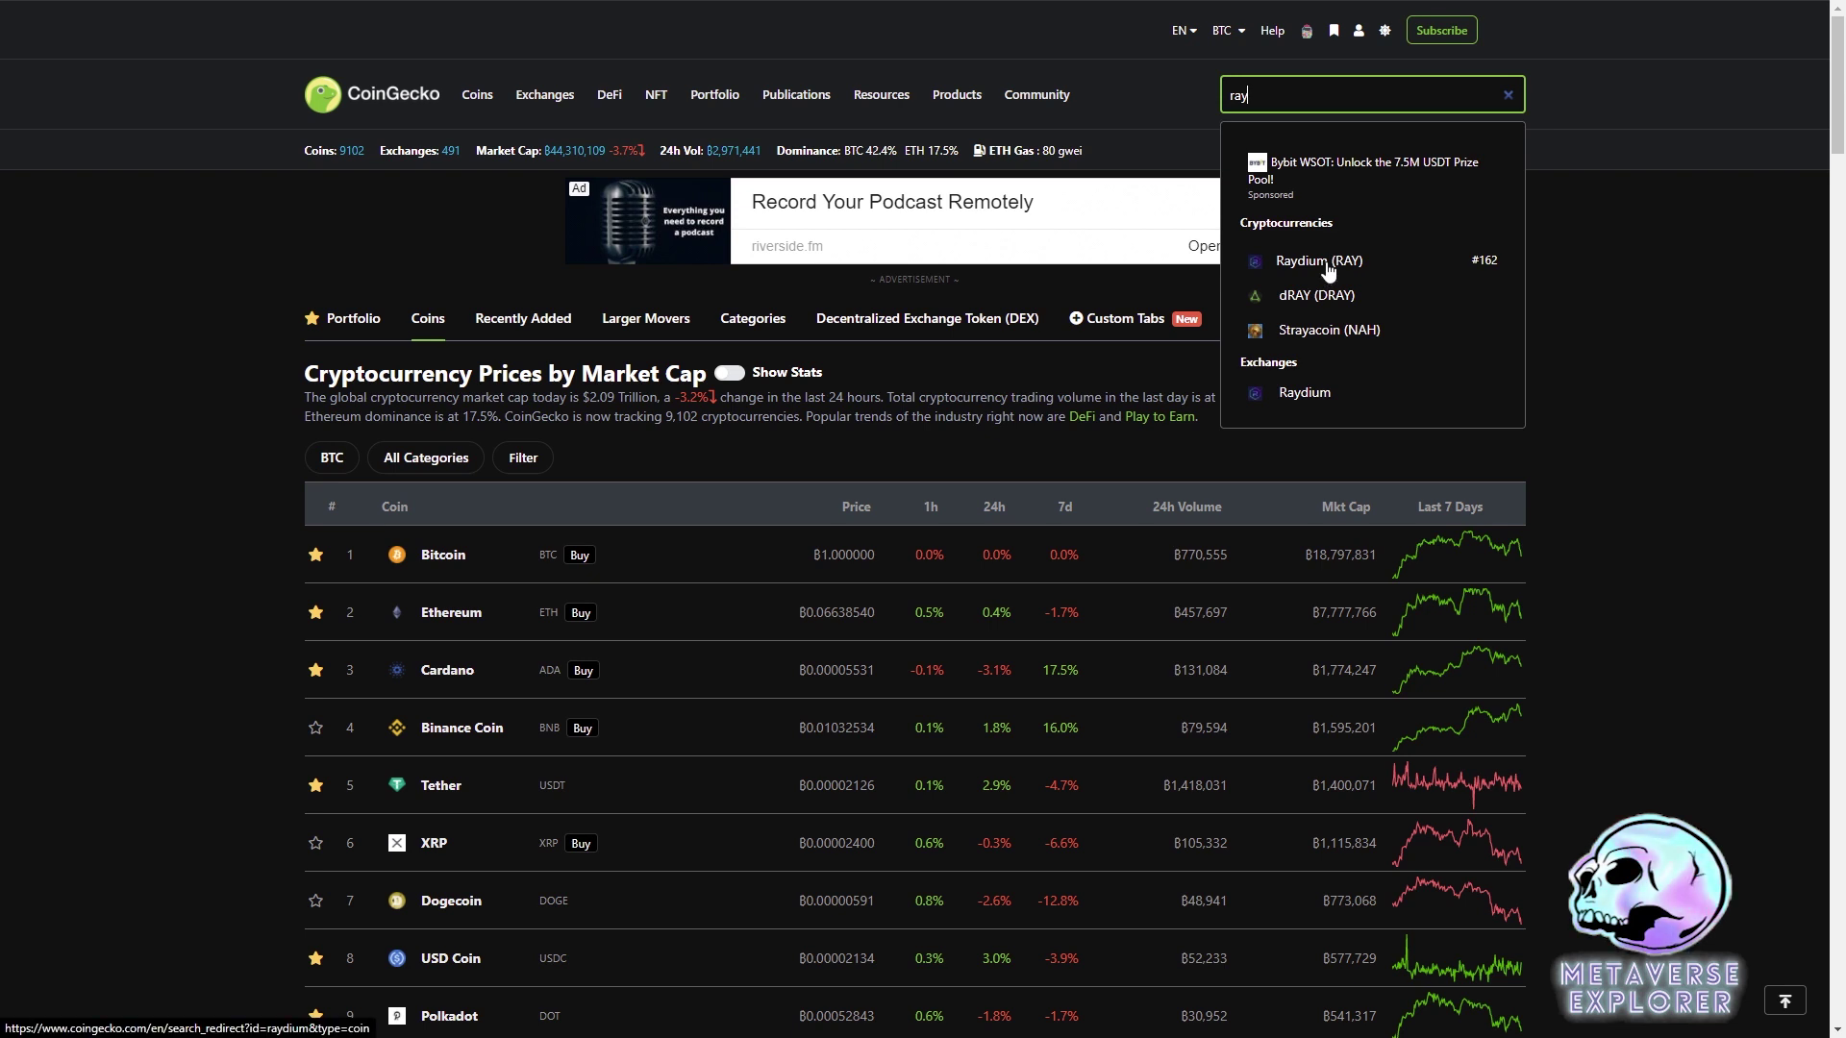
{"action": "left_click", "coordinate": [1496, 278]}
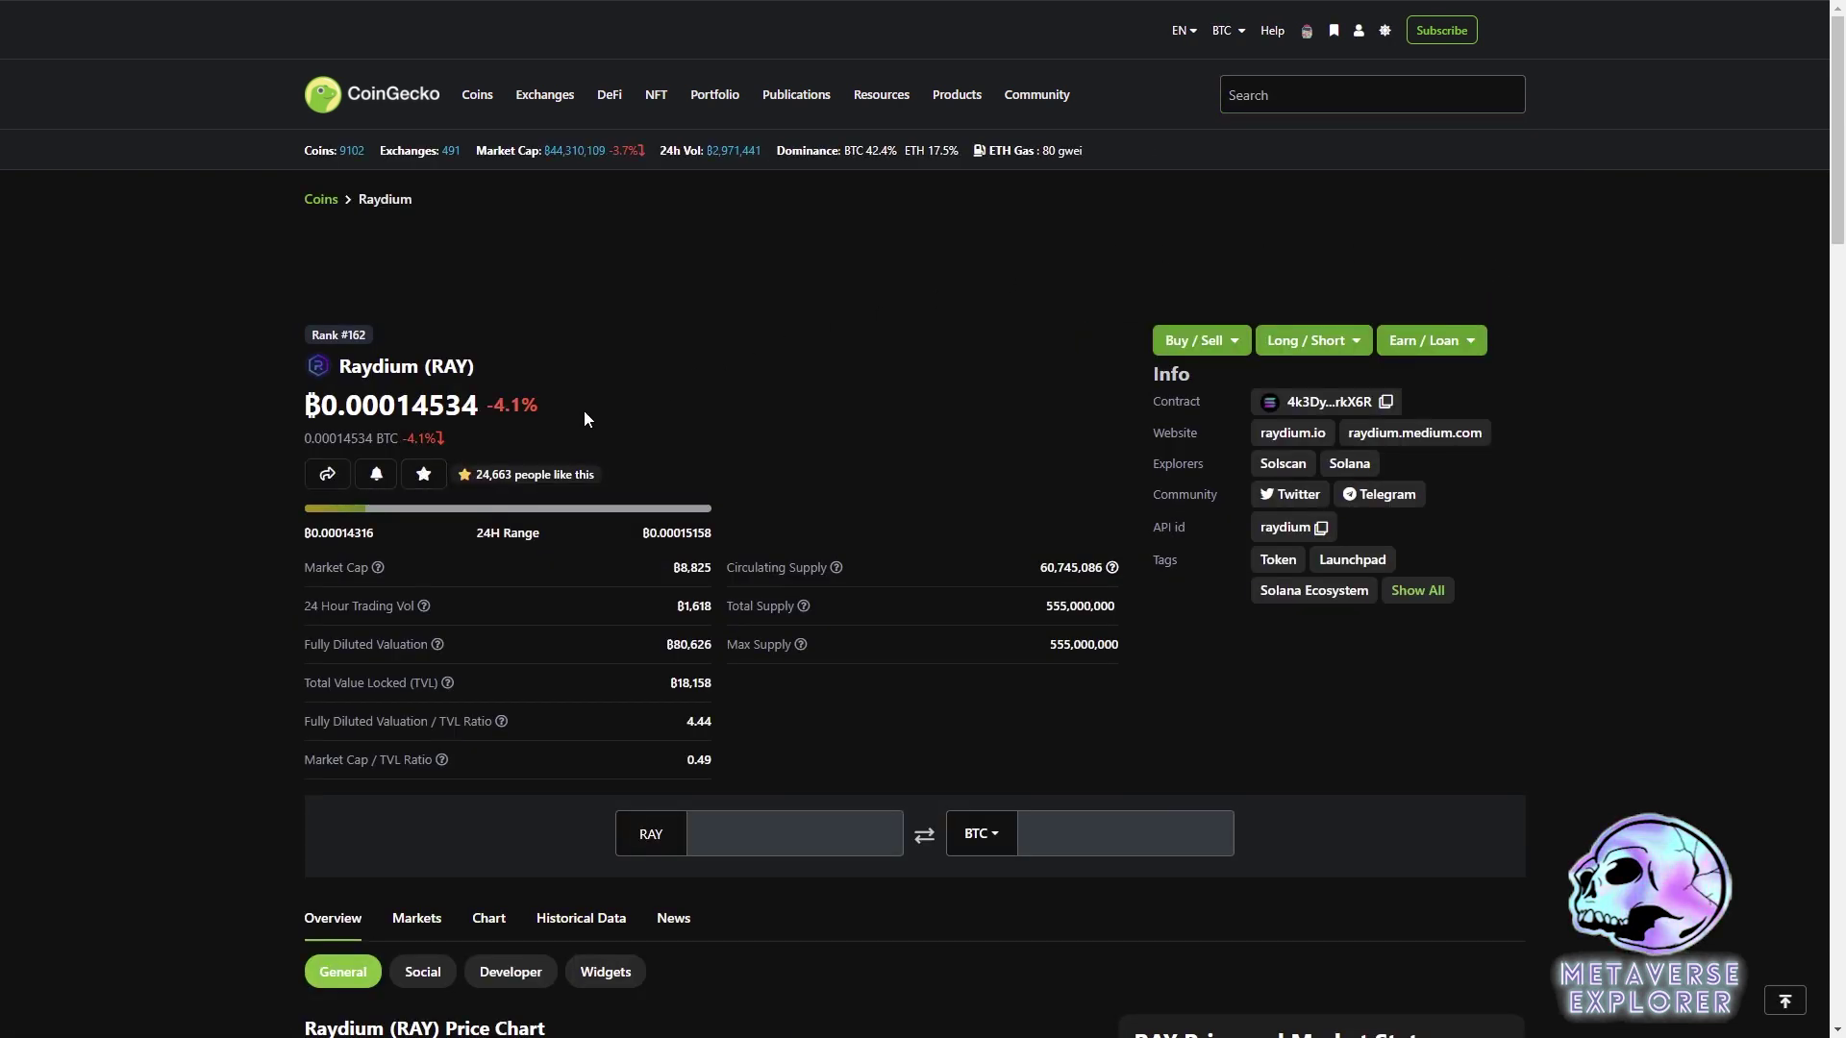
{"action": "scroll", "coordinate": [584, 418], "scroll_direction": "down", "scroll_amount": 1}
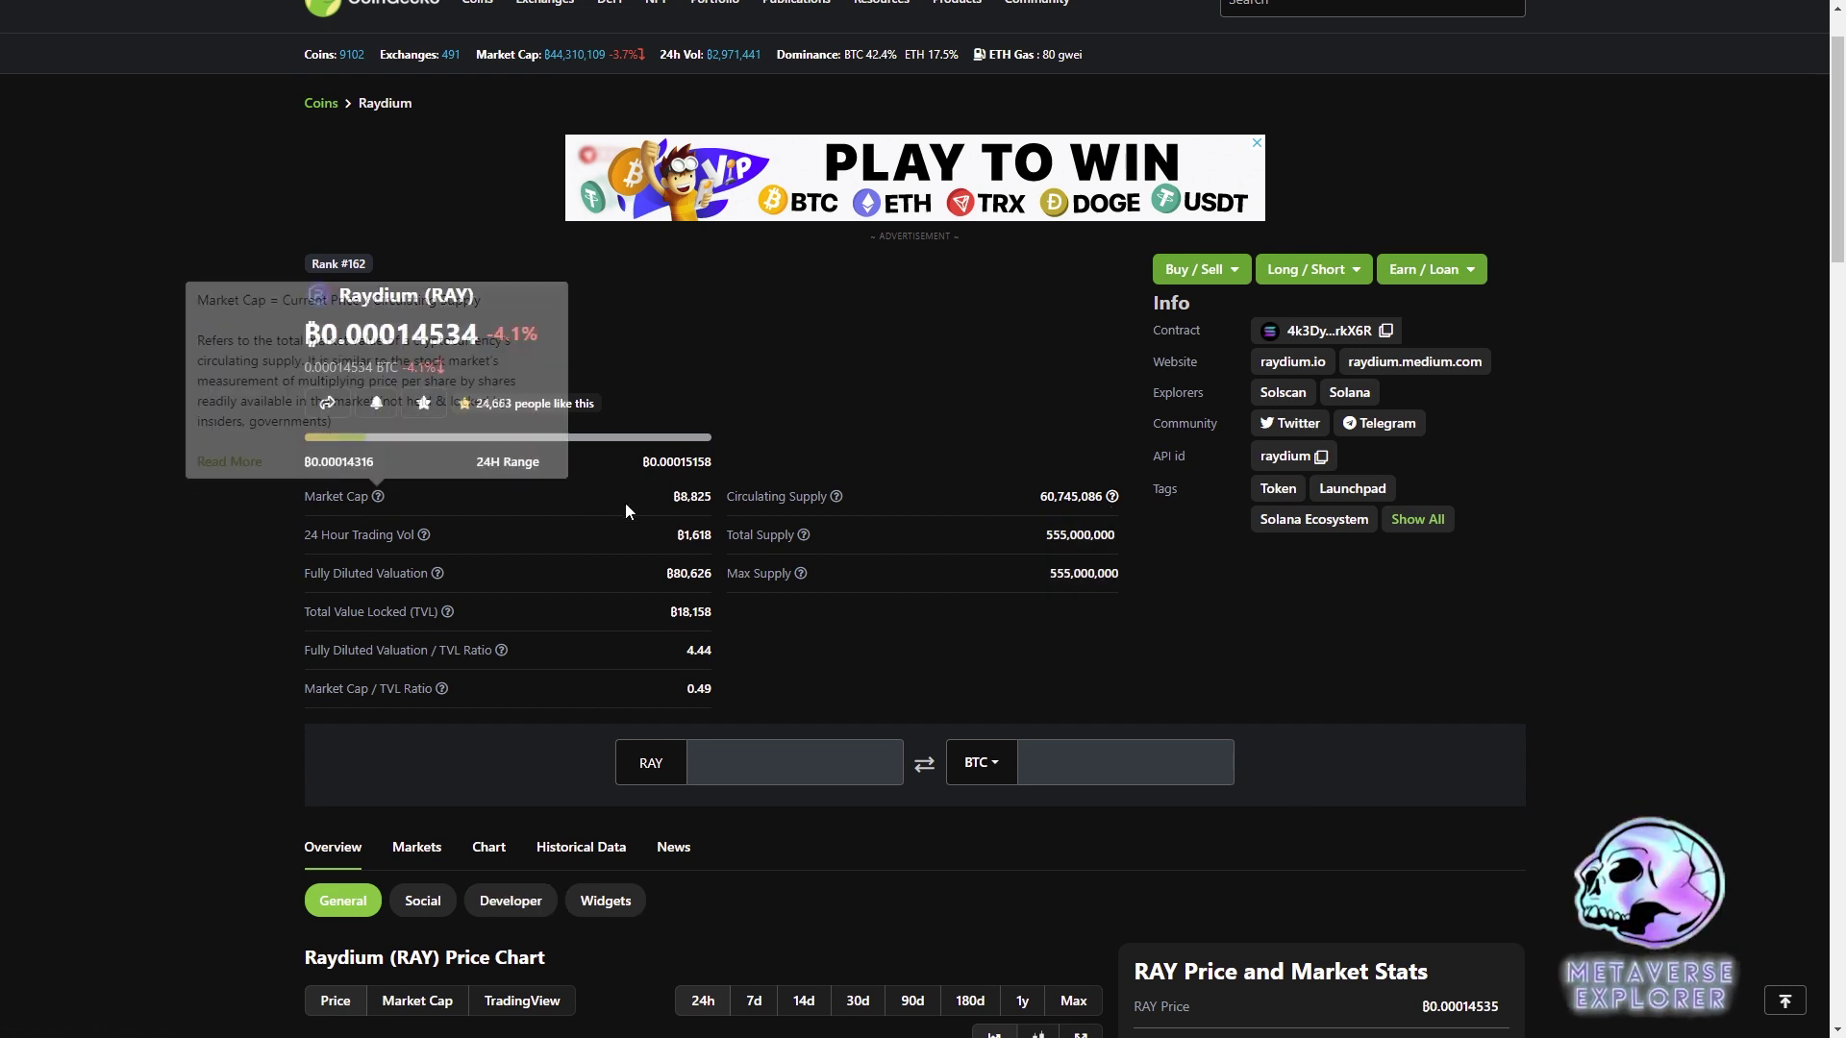
{"action": "scroll", "coordinate": [1086, 504], "scroll_direction": "up", "scroll_amount": 1}
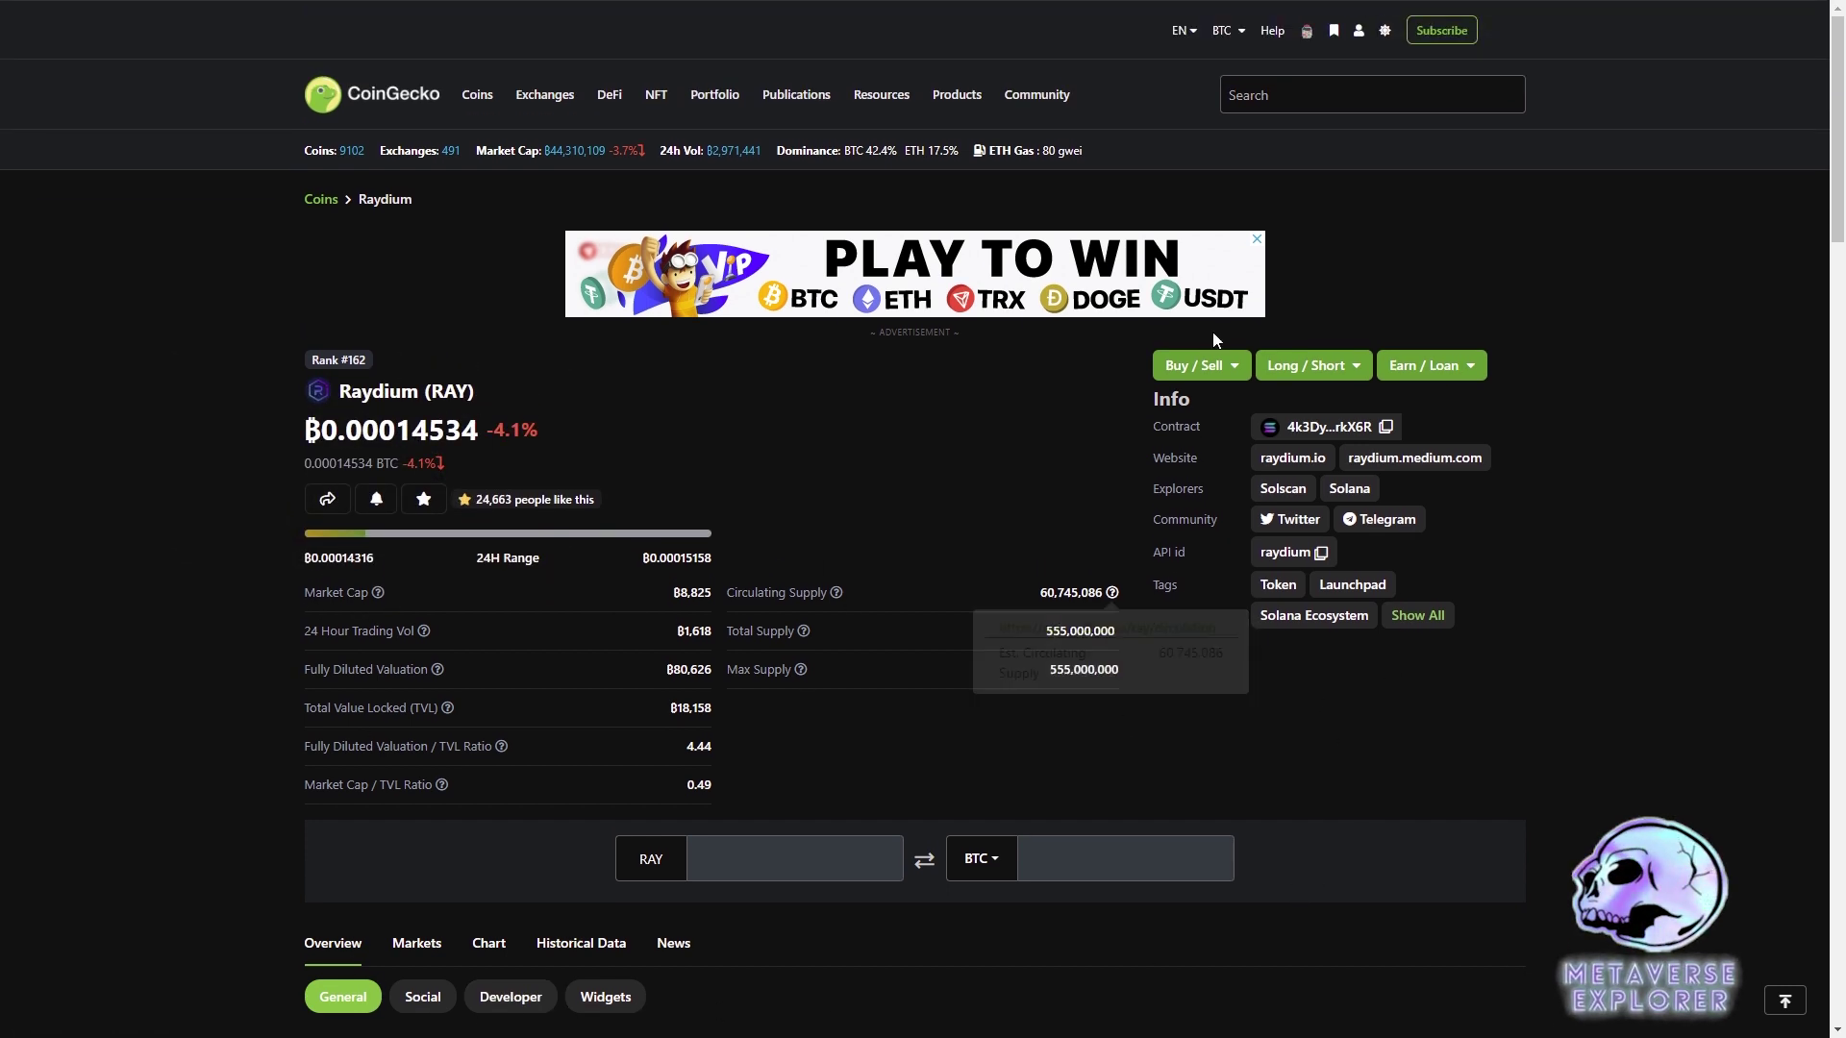
Step: Switch the display currency to USD and set the price chart range to Max
{"action": "left_click", "coordinate": [1237, 36]}
{"action": "left_click", "coordinate": [662, 442]}
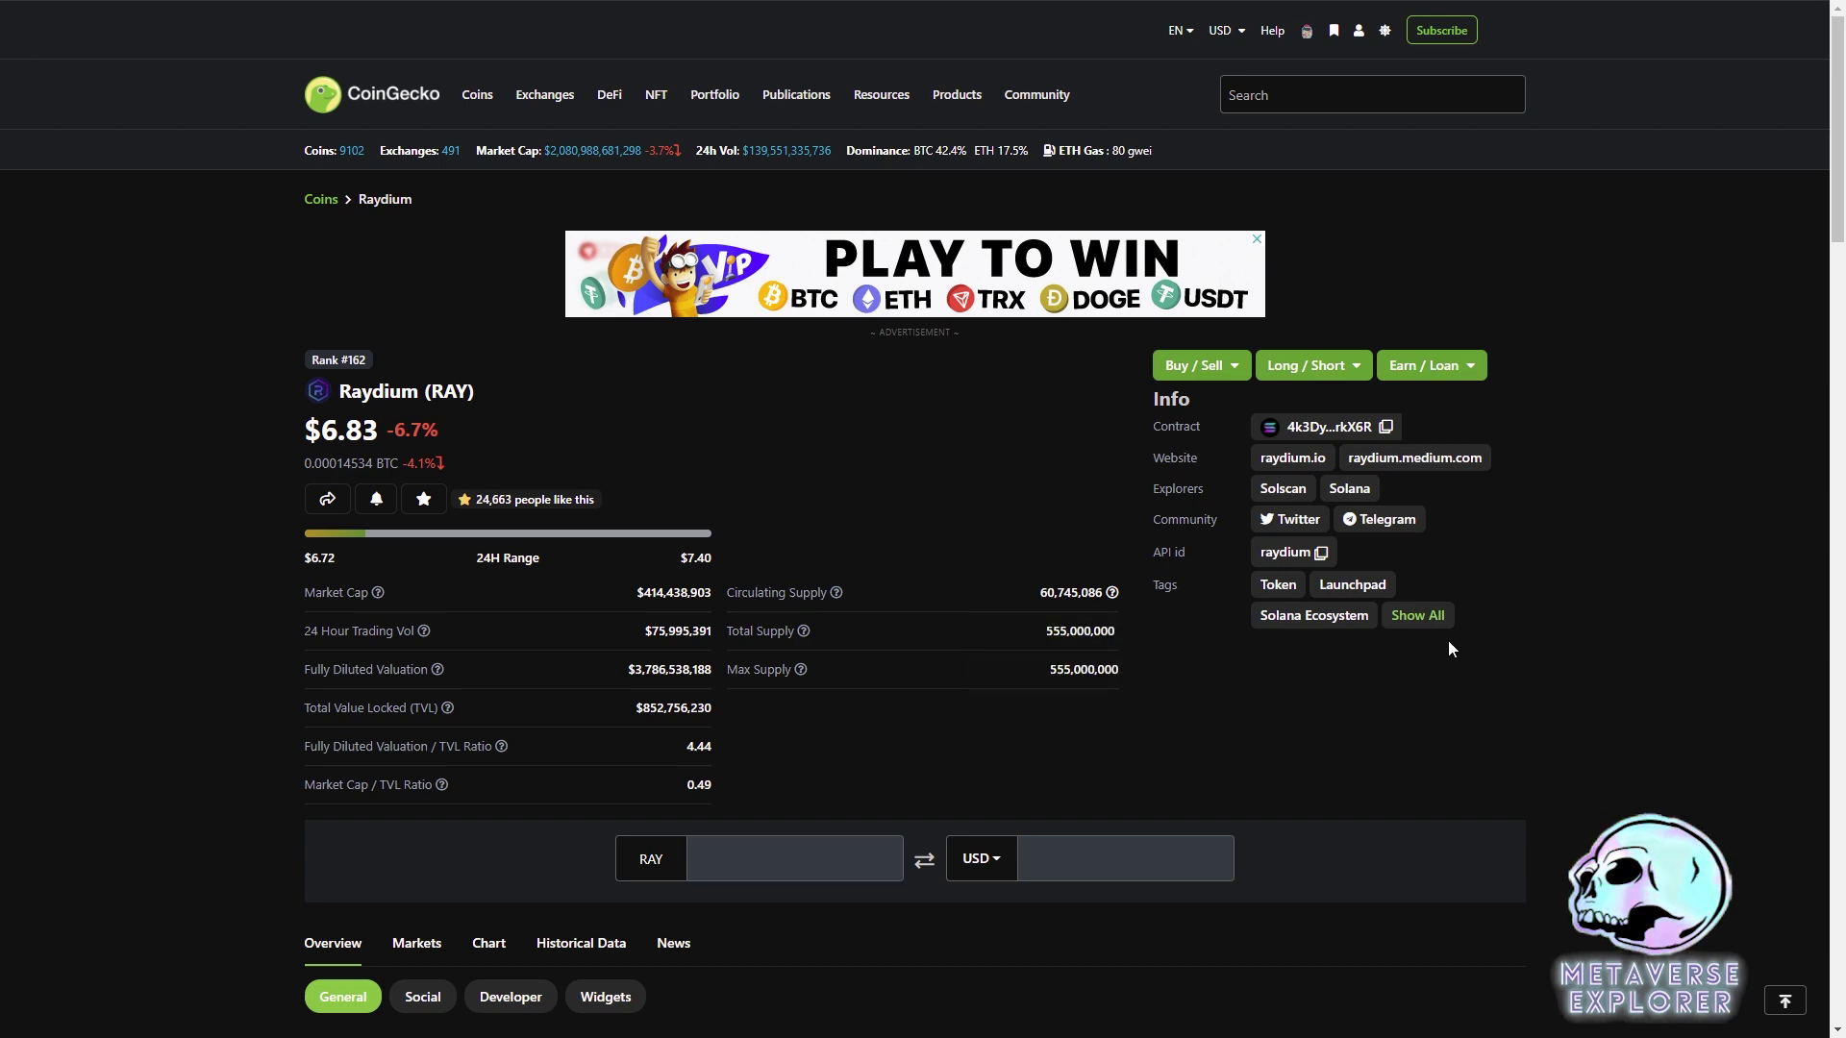
{"action": "scroll", "coordinate": [1447, 640], "scroll_direction": "down", "scroll_amount": 6}
{"action": "left_click", "coordinate": [1073, 520]}
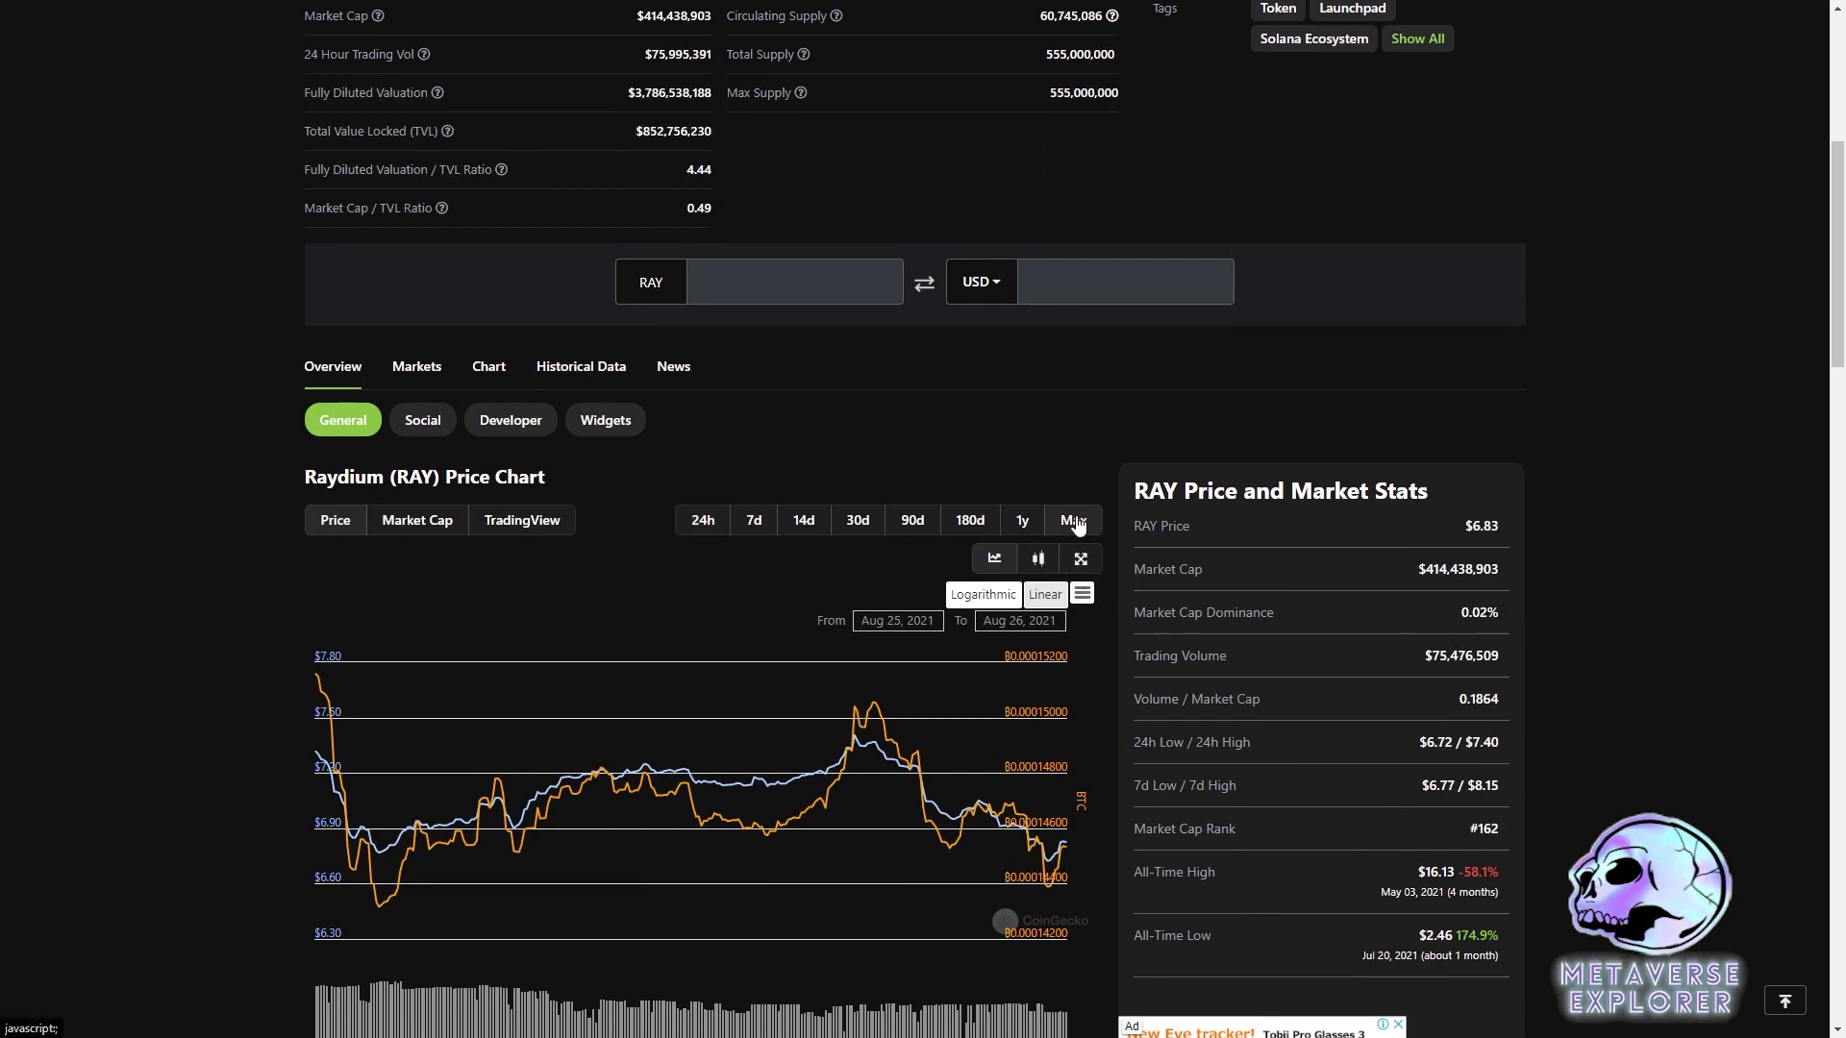
Step: Highlight Raydium's percentage drop from its all-time high
{"action": "scroll", "coordinate": [1139, 619], "scroll_direction": "down", "scroll_amount": 2}
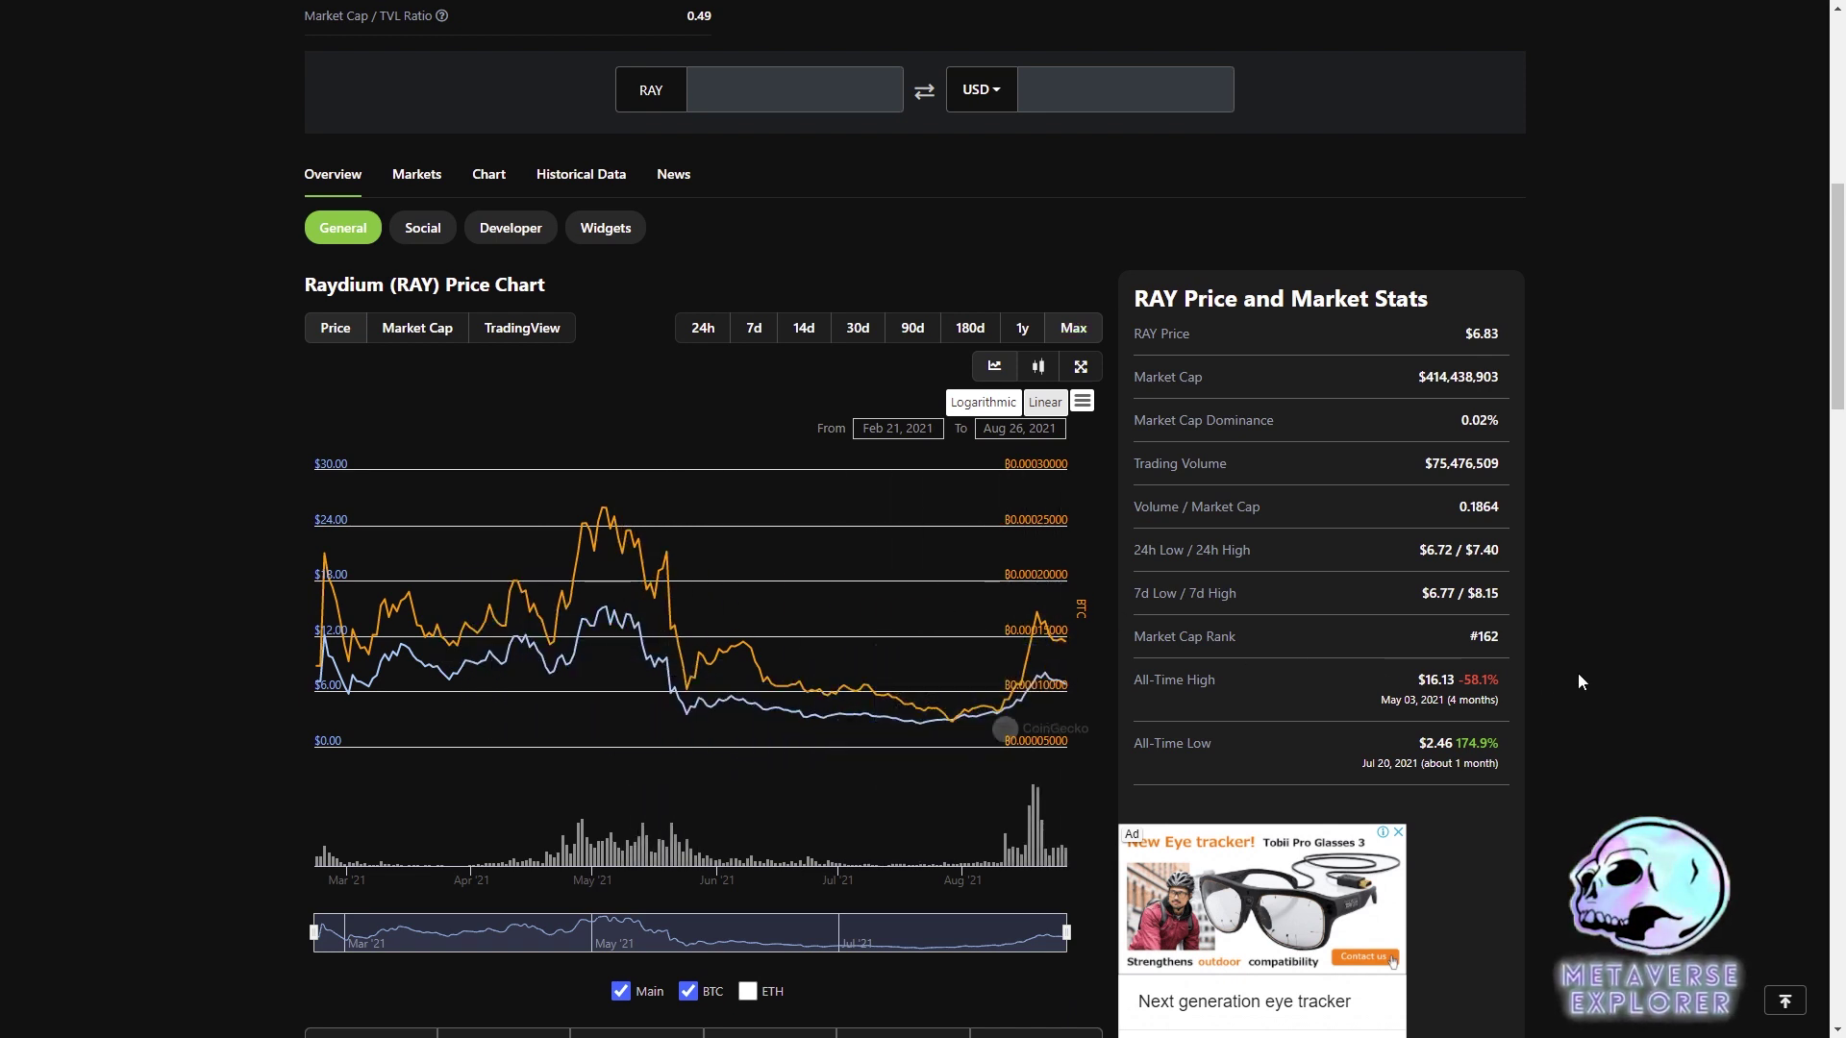
{"action": "left_click_drag", "start_coordinate": [1499, 679], "coordinate": [1463, 679]}
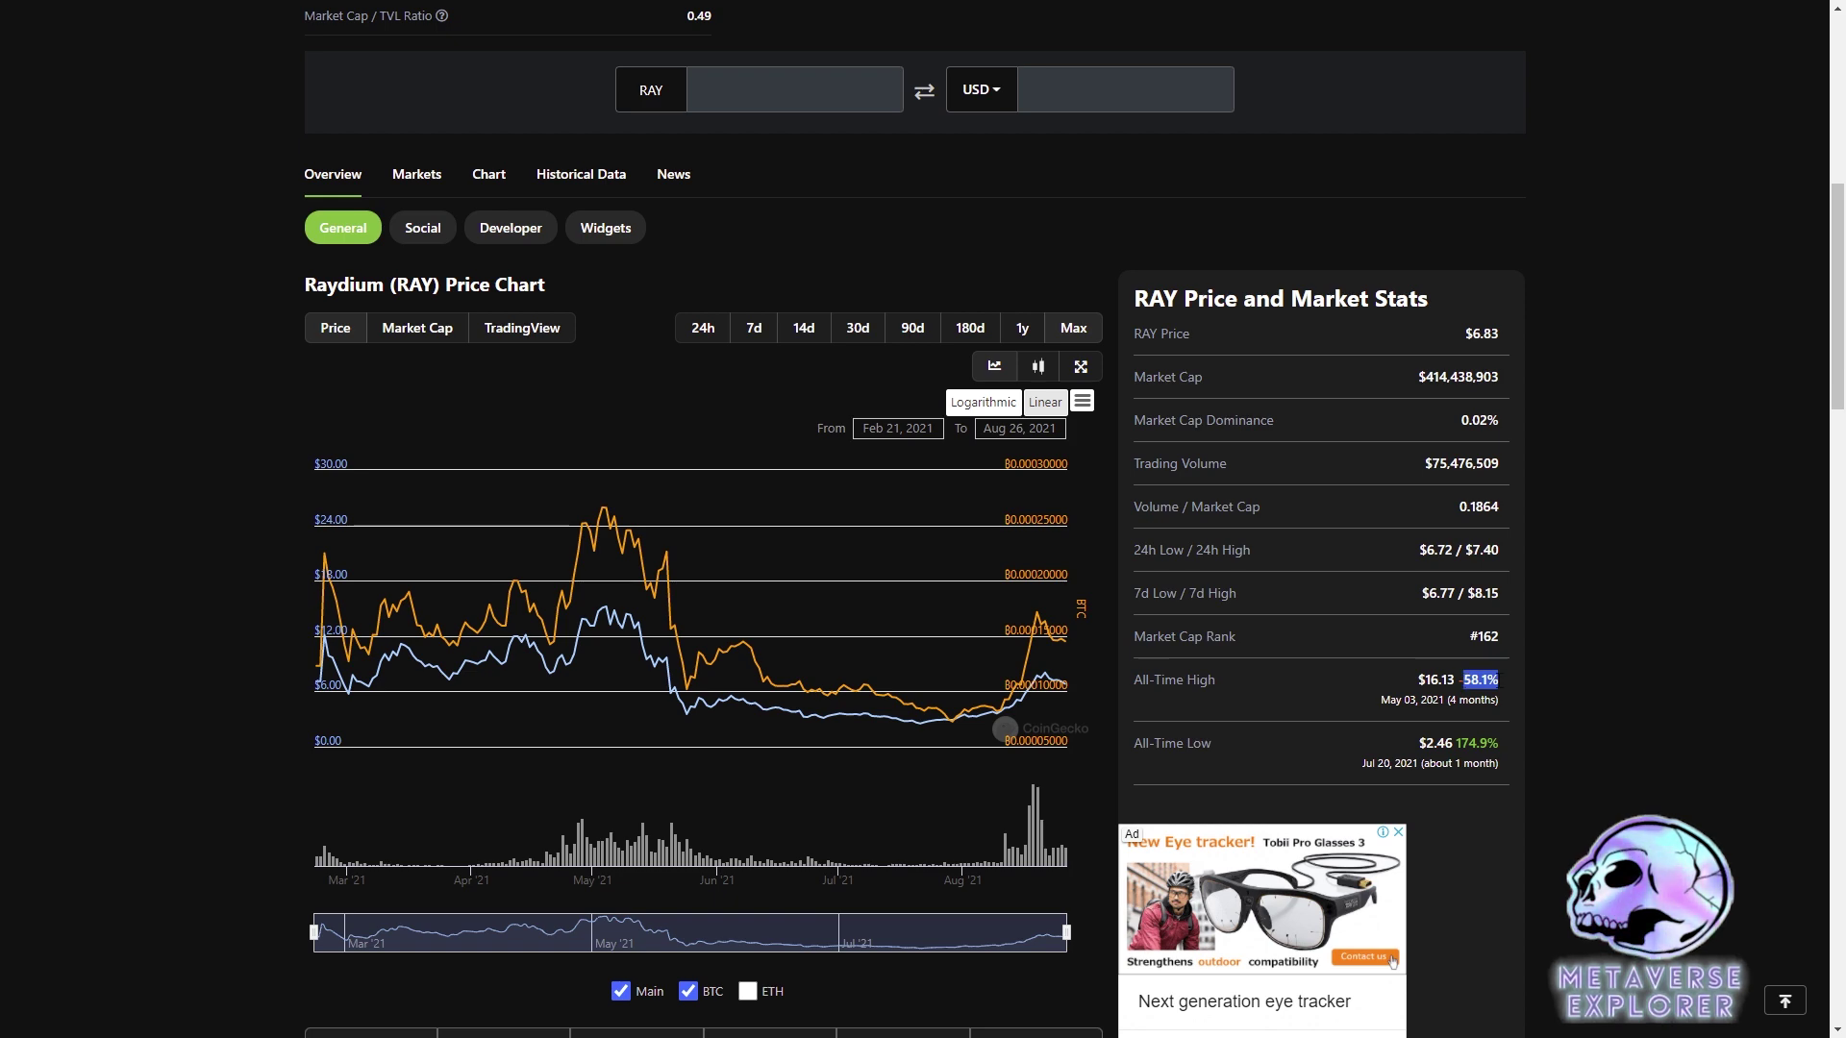
{"action": "left_click", "coordinate": [1628, 640]}
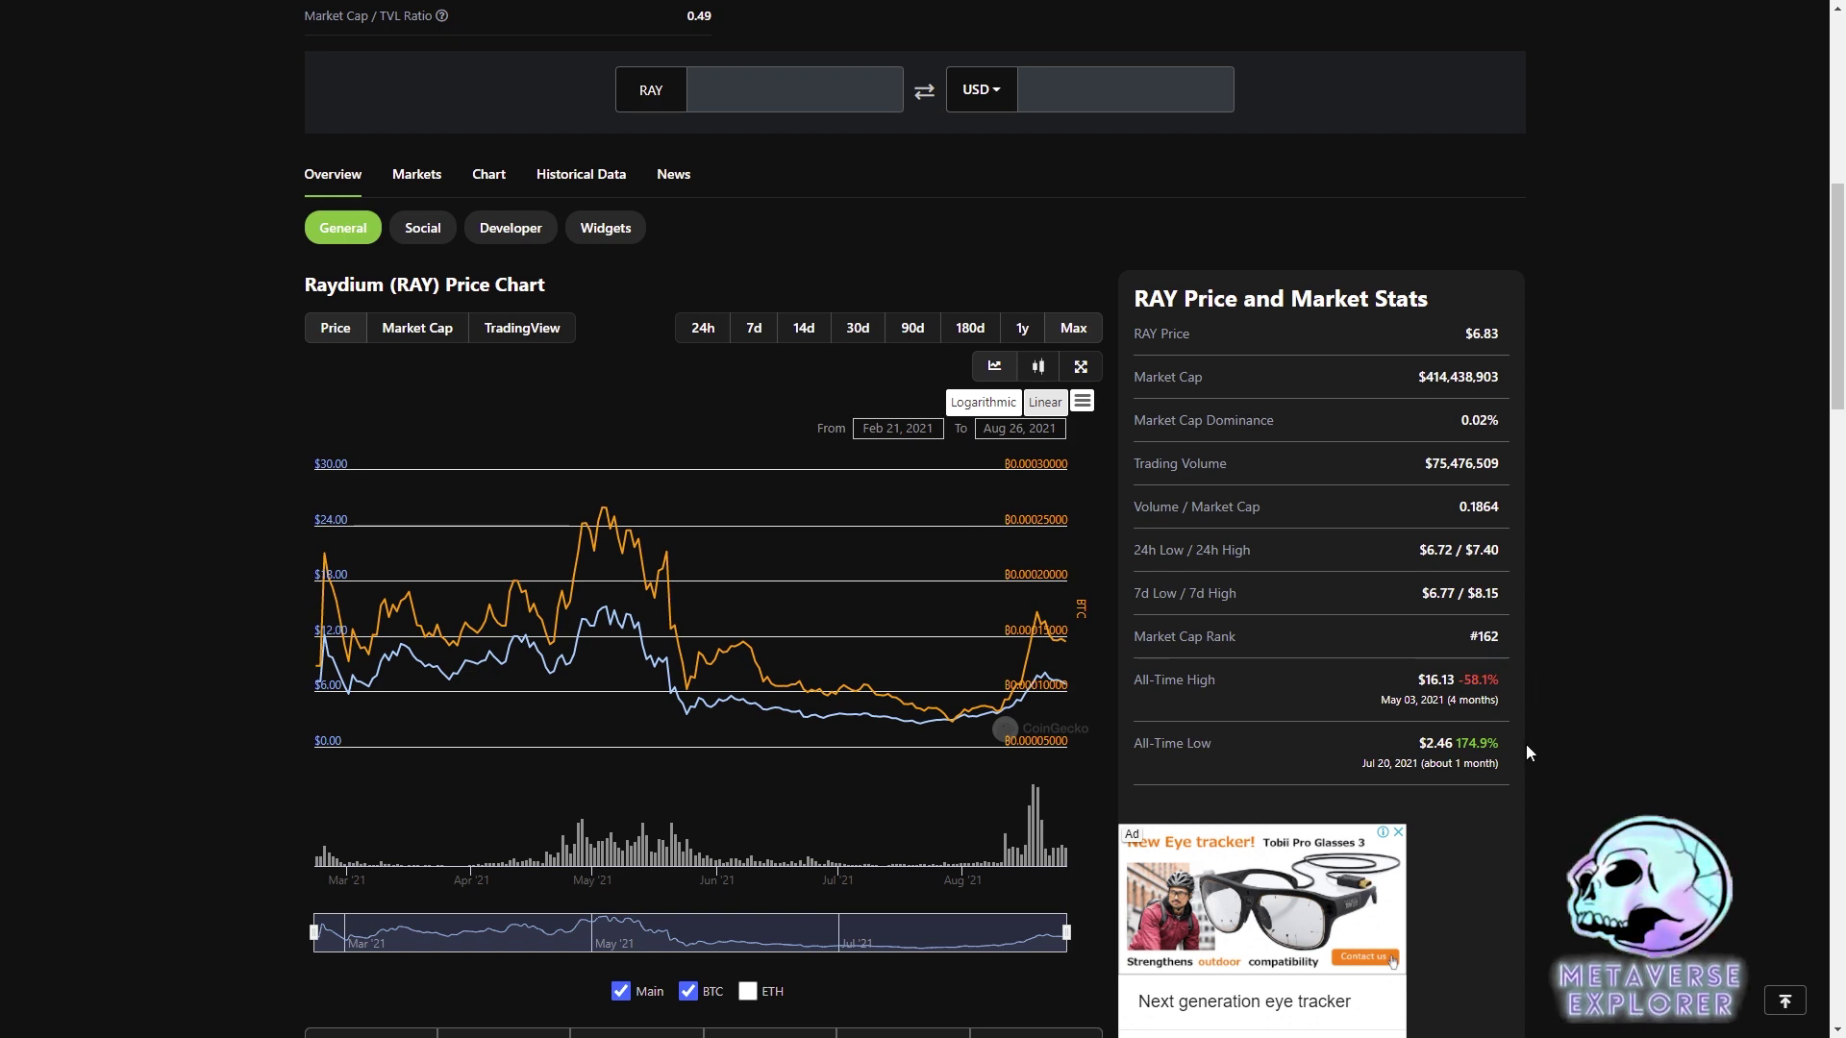
{"action": "scroll", "coordinate": [1558, 734], "scroll_direction": "up", "scroll_amount": 3}
{"action": "scroll", "coordinate": [1555, 734], "scroll_direction": "up", "scroll_amount": 5}
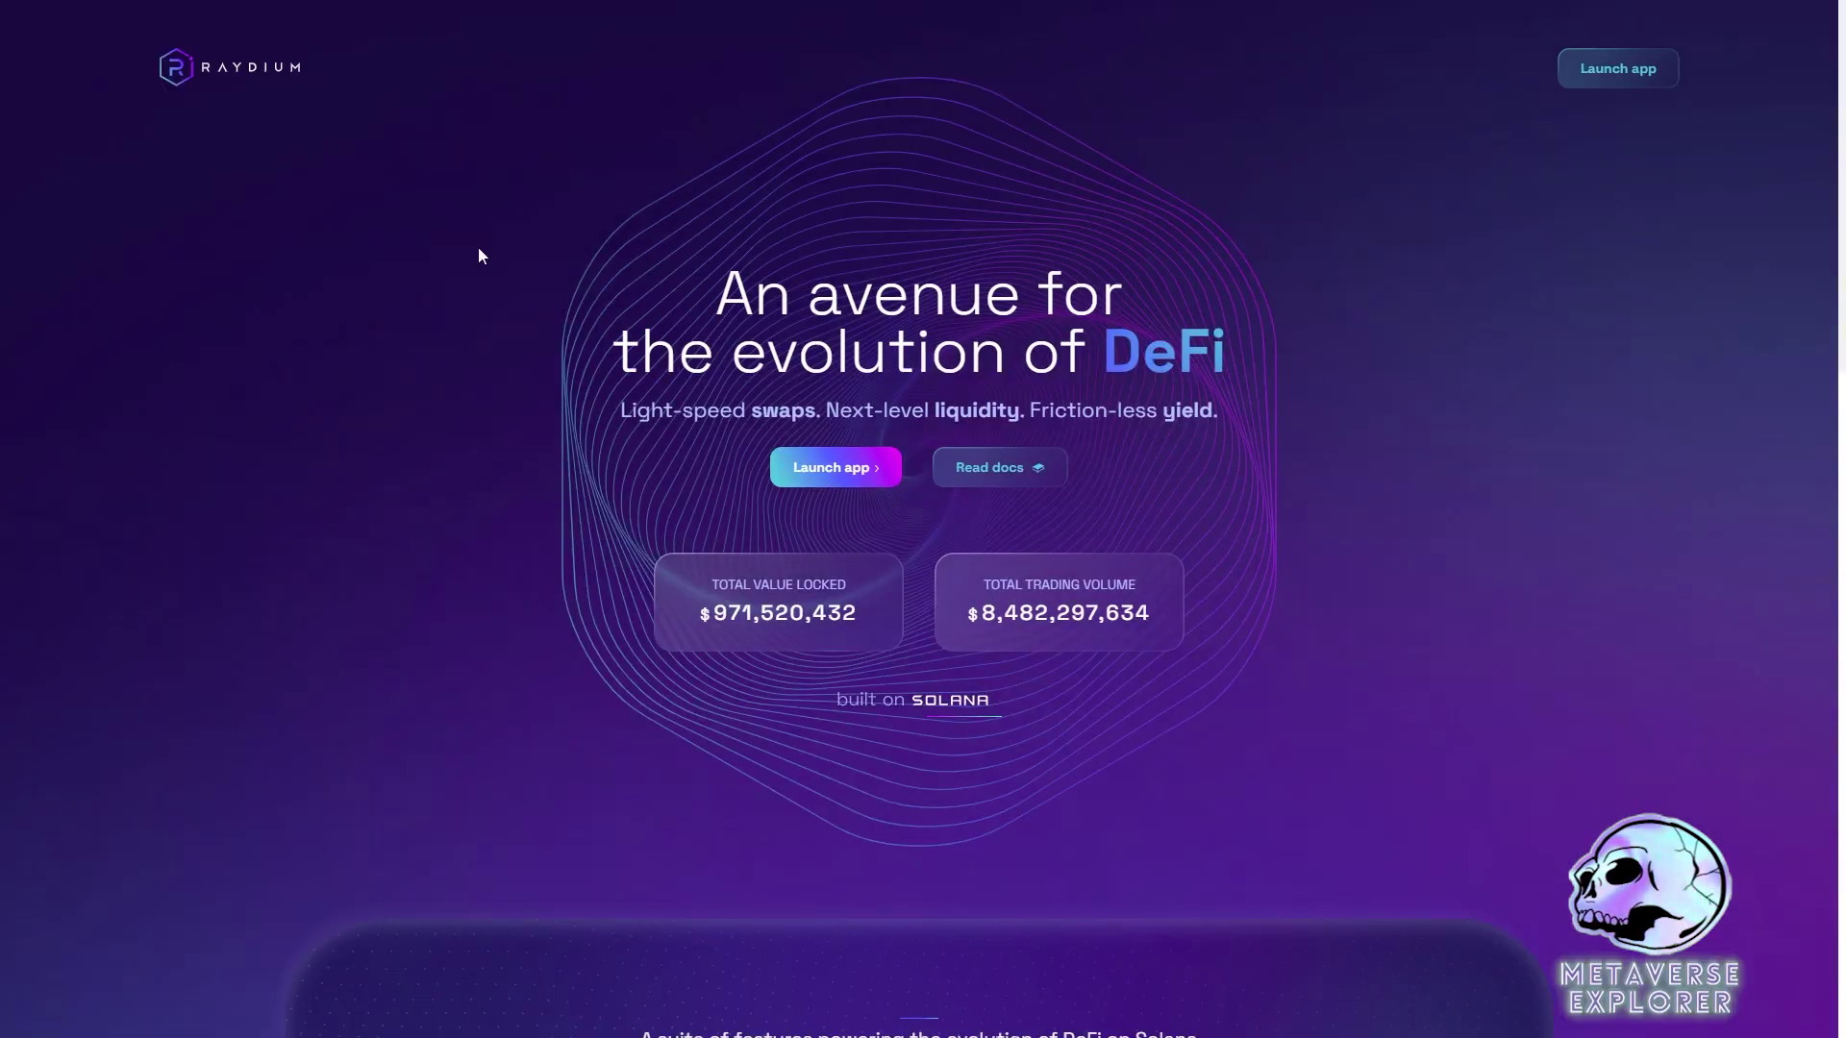
Step: Highlight the $971,520,432 total value locked and $8,482,297,634 total trading volume
{"action": "scroll", "coordinate": [555, 482], "scroll_direction": "down", "scroll_amount": 1}
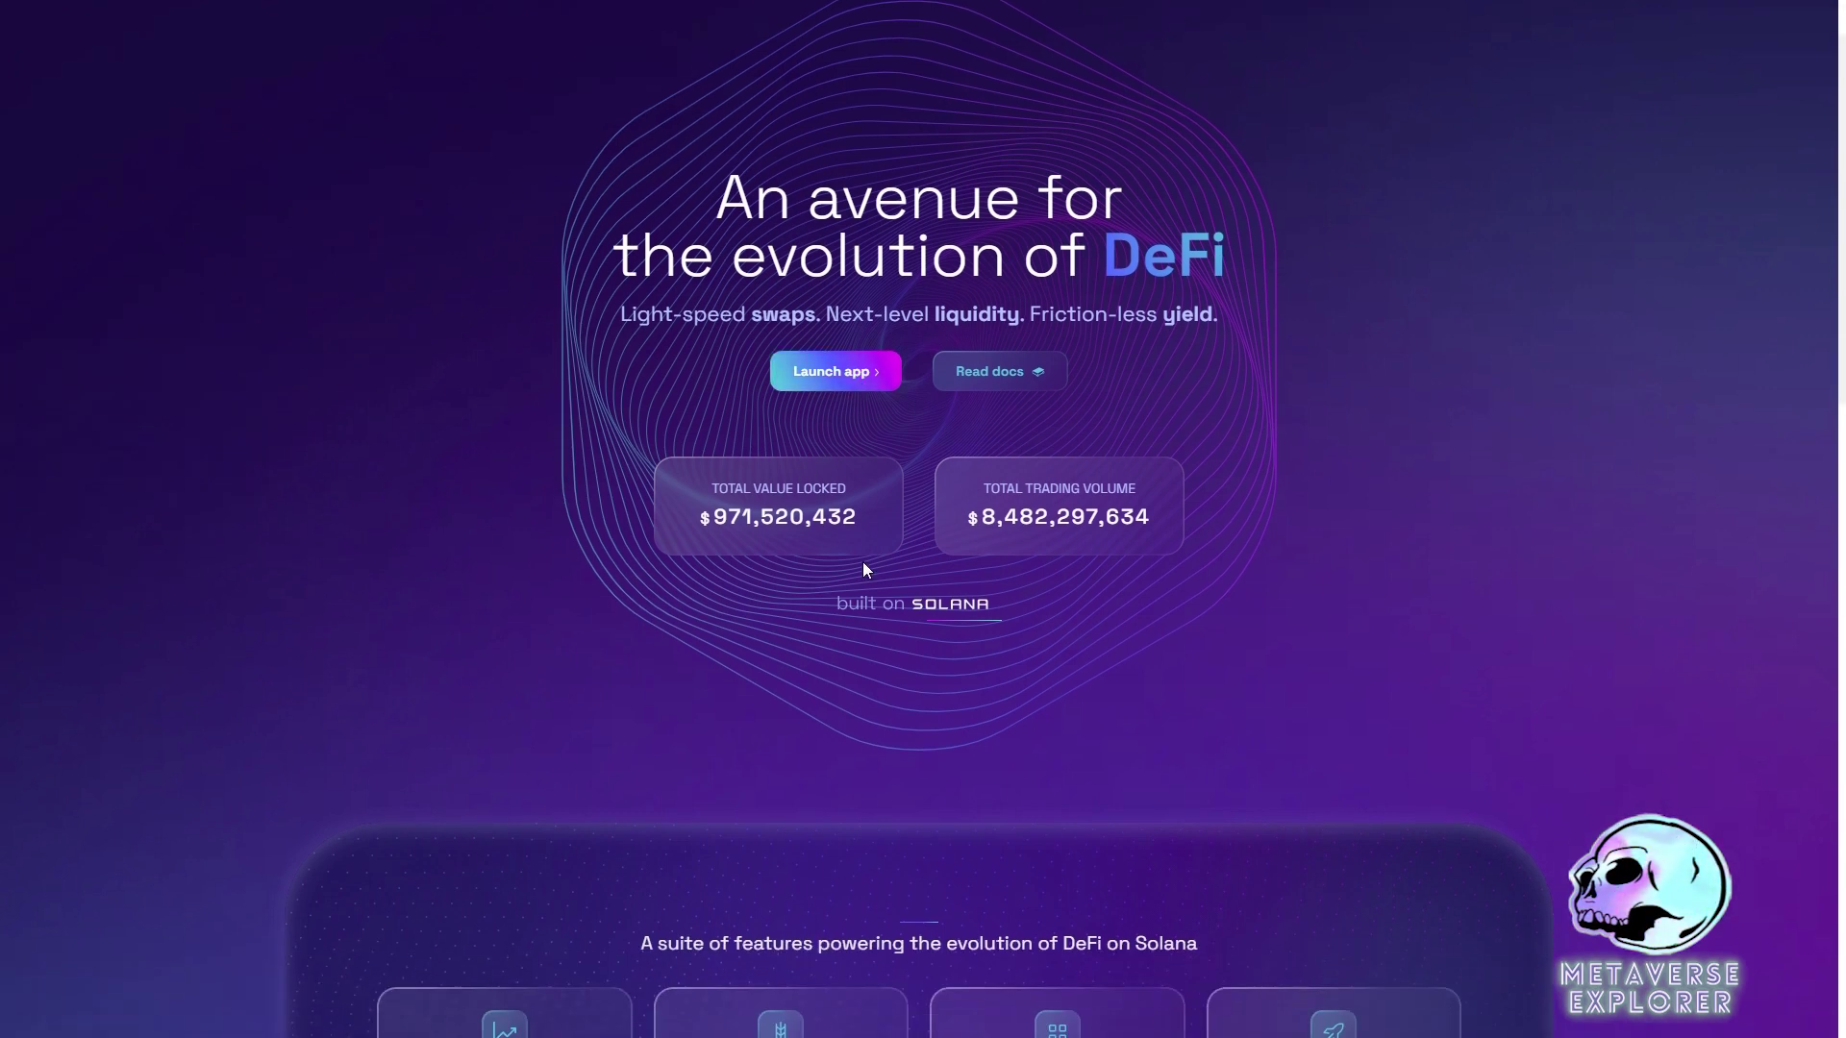
{"action": "left_click_drag", "start_coordinate": [846, 520], "coordinate": [722, 527]}
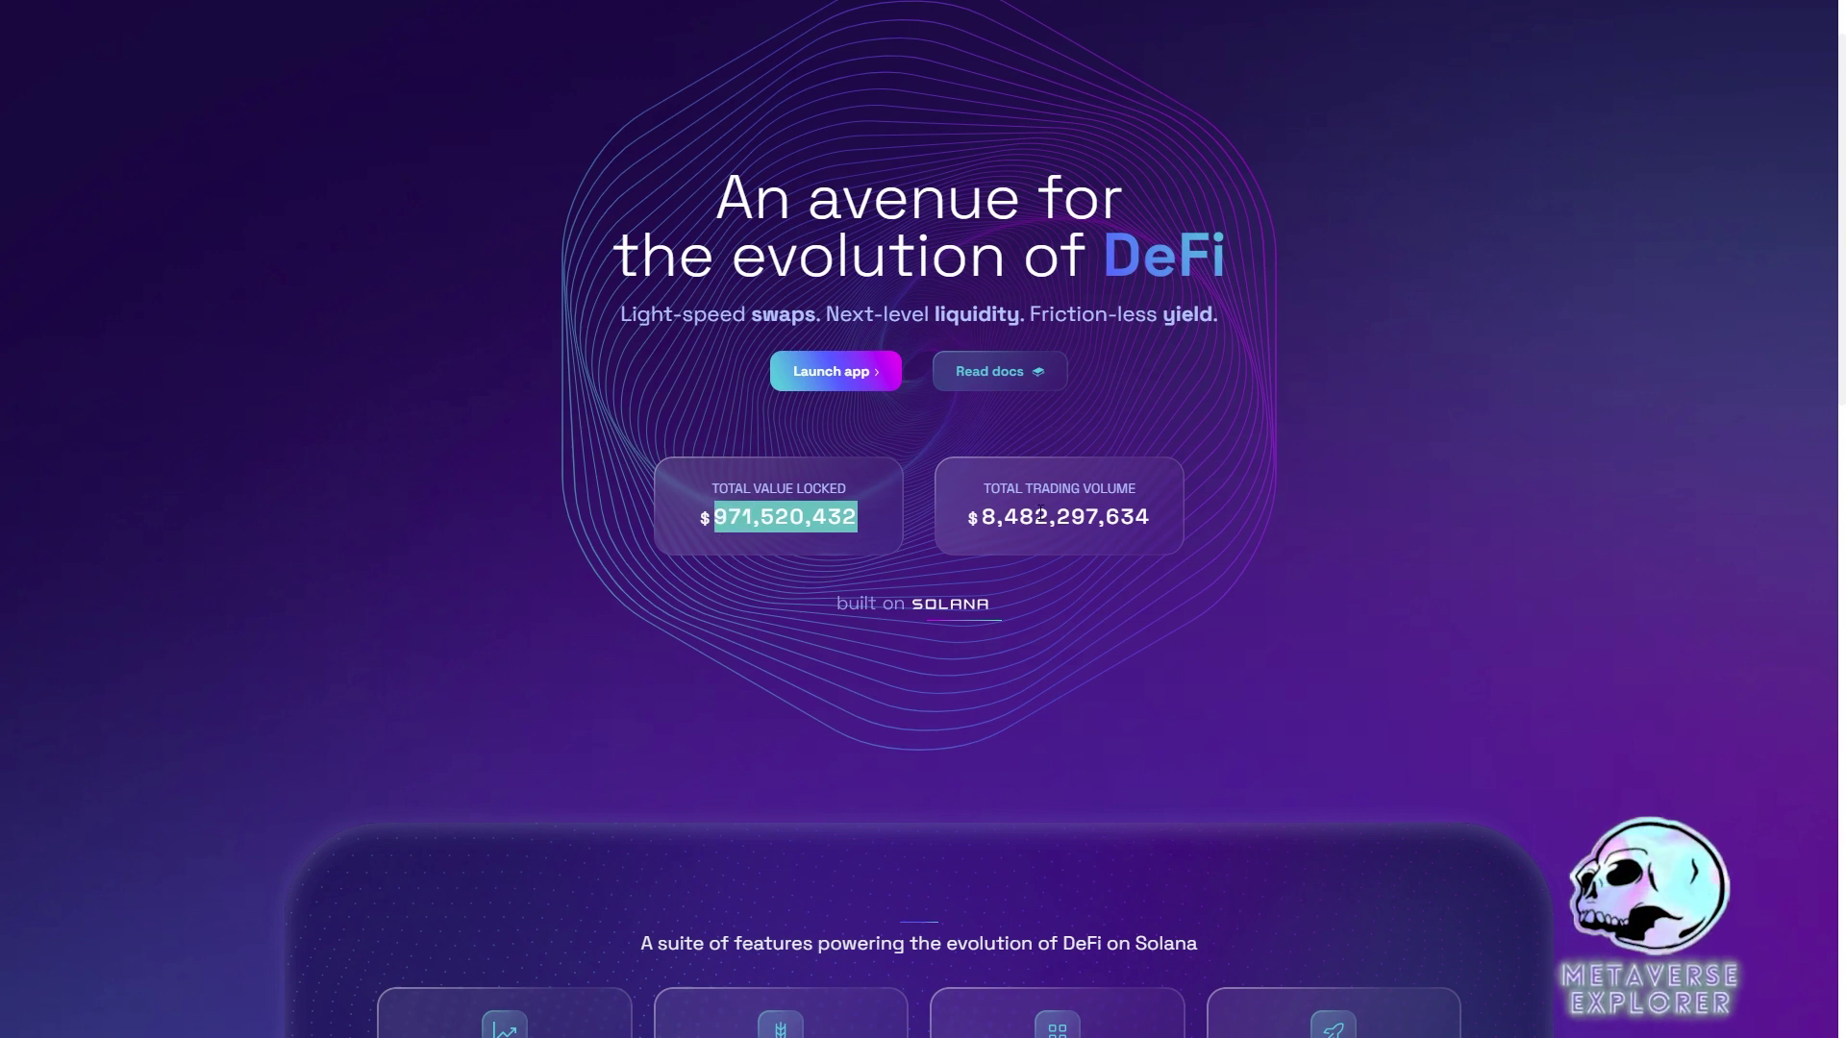
{"action": "scroll", "coordinate": [1040, 515], "scroll_direction": "down", "scroll_amount": 2}
{"action": "left_click_drag", "start_coordinate": [977, 337], "coordinate": [994, 332]}
Step: Scroll through the feature cards, partners and footer, then back to the top
{"action": "scroll", "coordinate": [1273, 506], "scroll_direction": "down", "scroll_amount": 5}
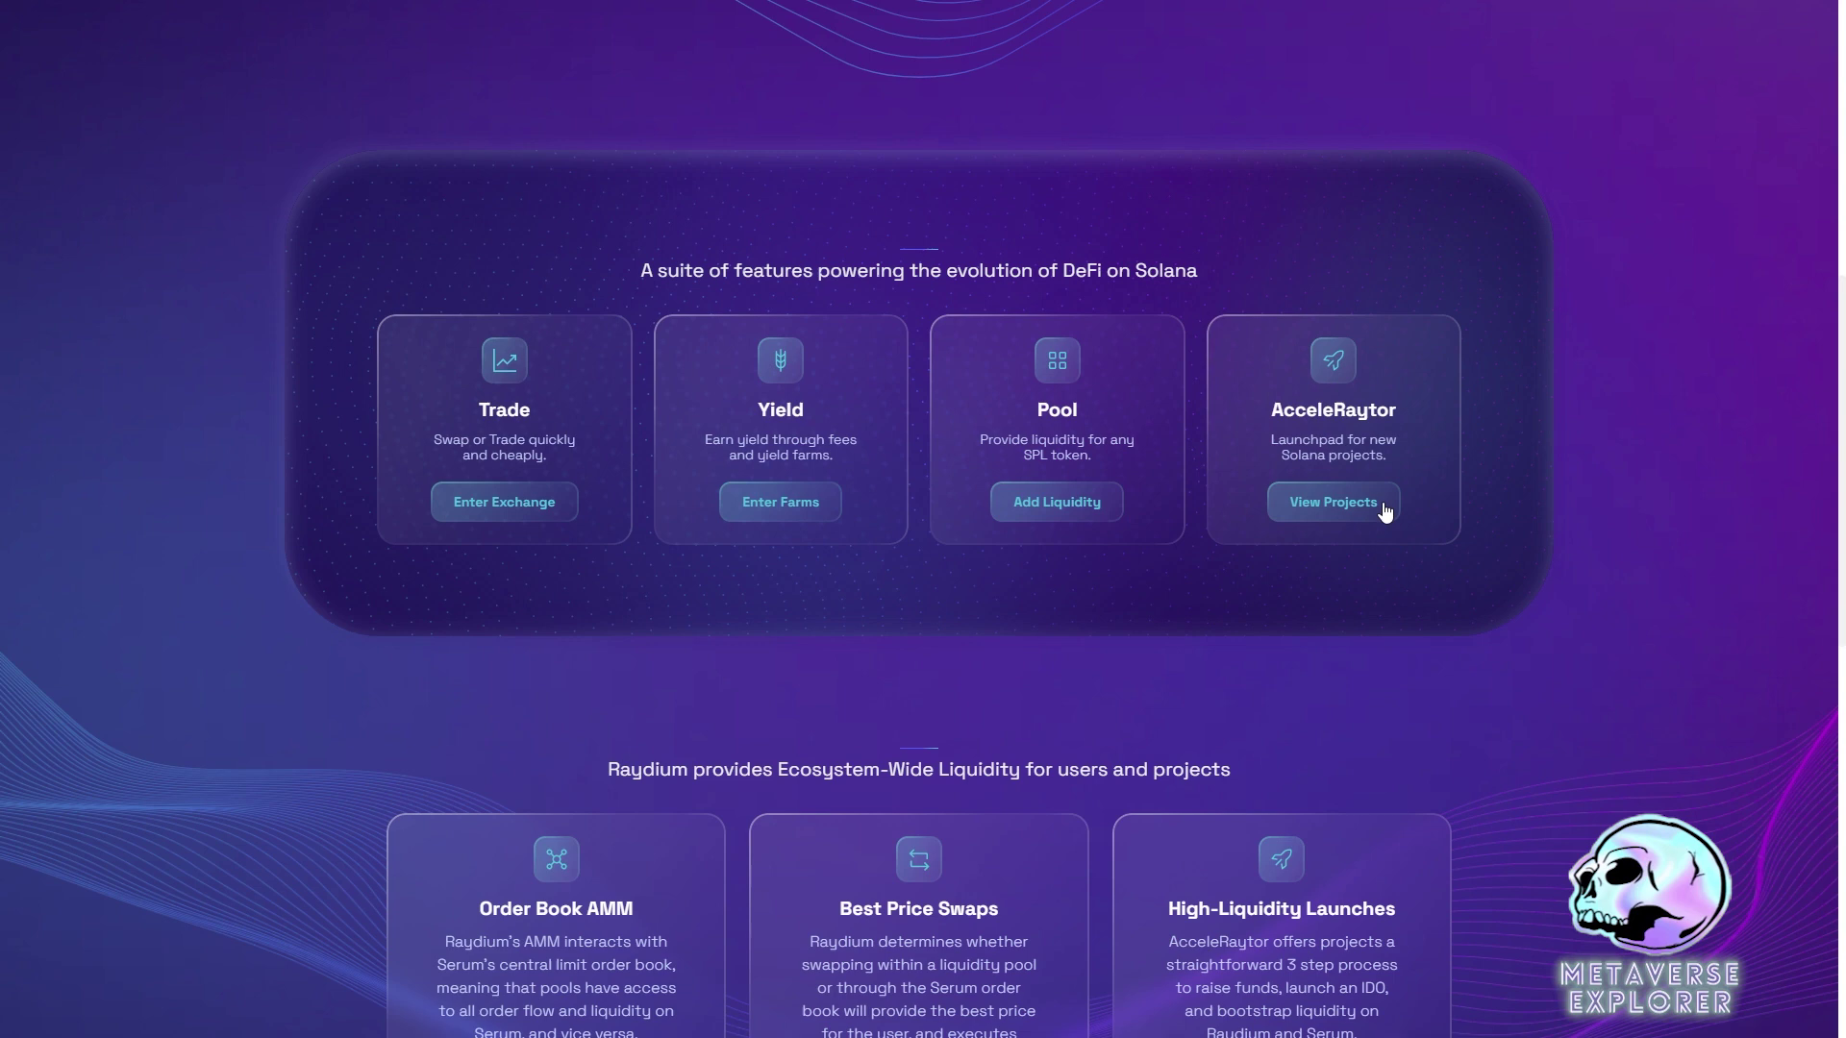
{"action": "scroll", "coordinate": [1342, 535], "scroll_direction": "down", "scroll_amount": 1}
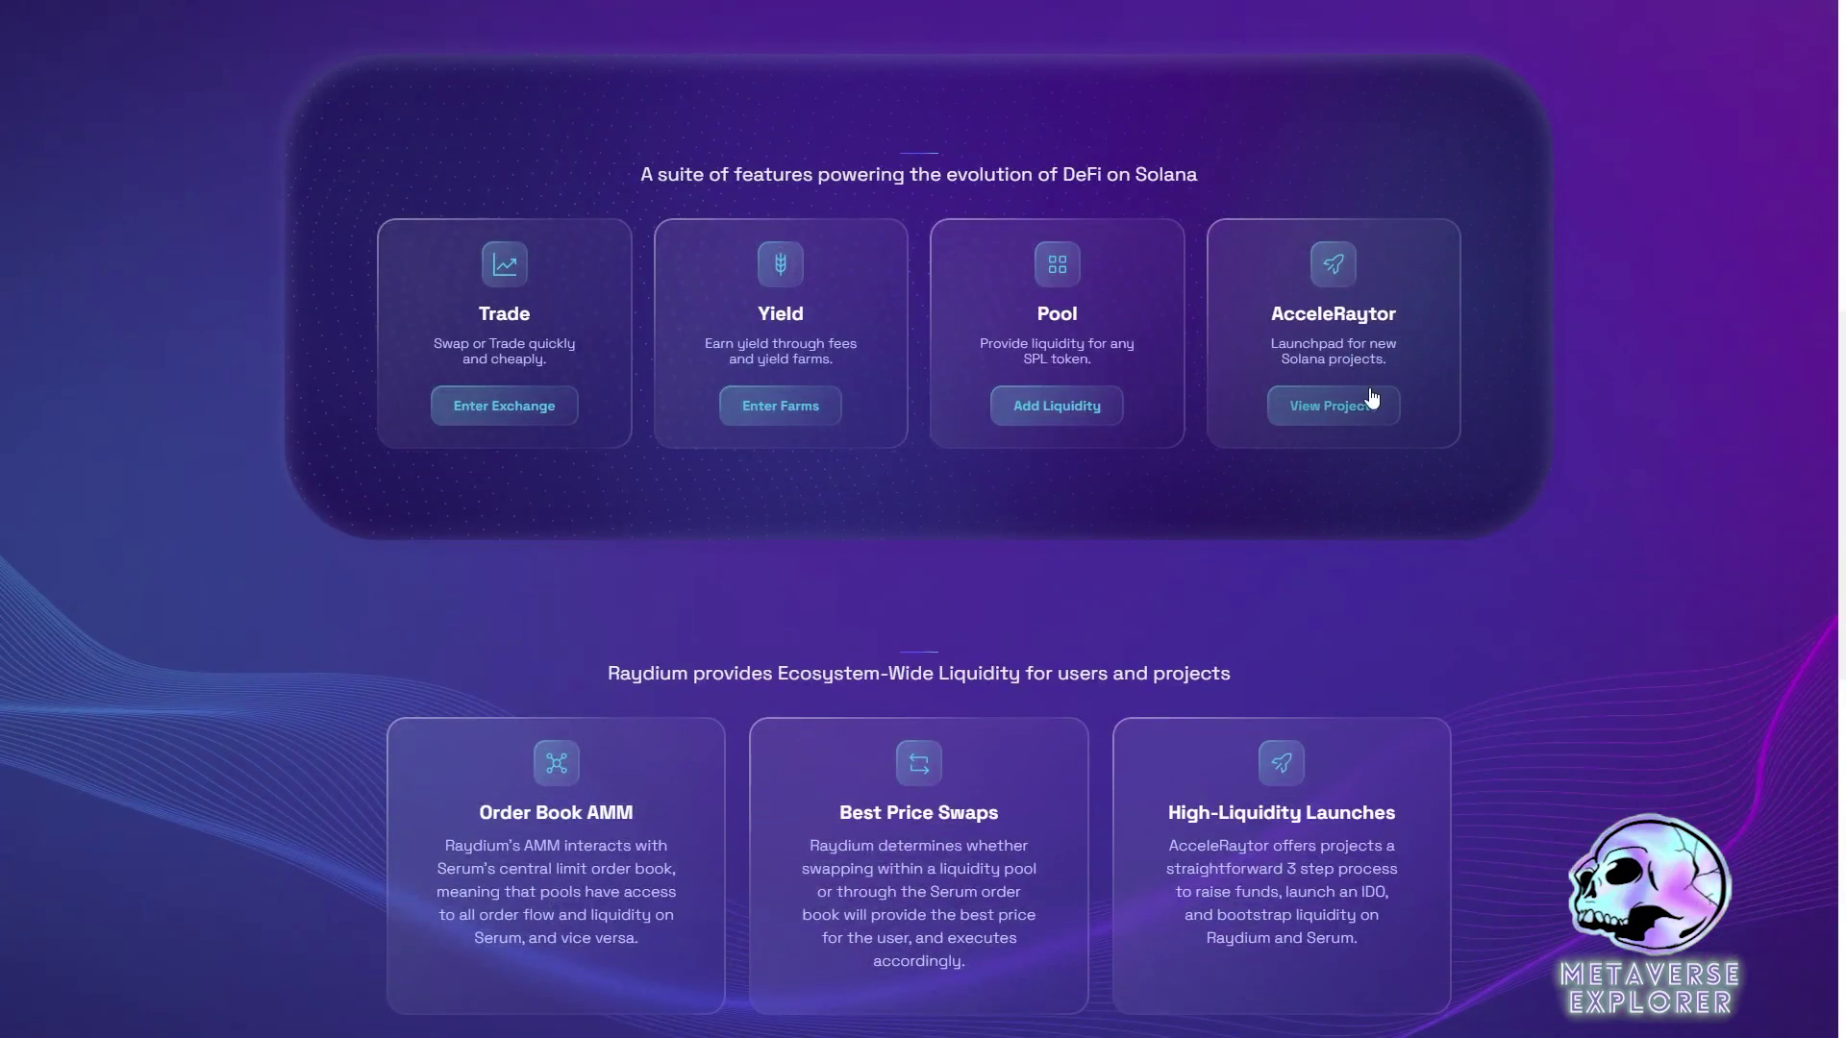
{"action": "scroll", "coordinate": [1372, 398], "scroll_direction": "down", "scroll_amount": 8}
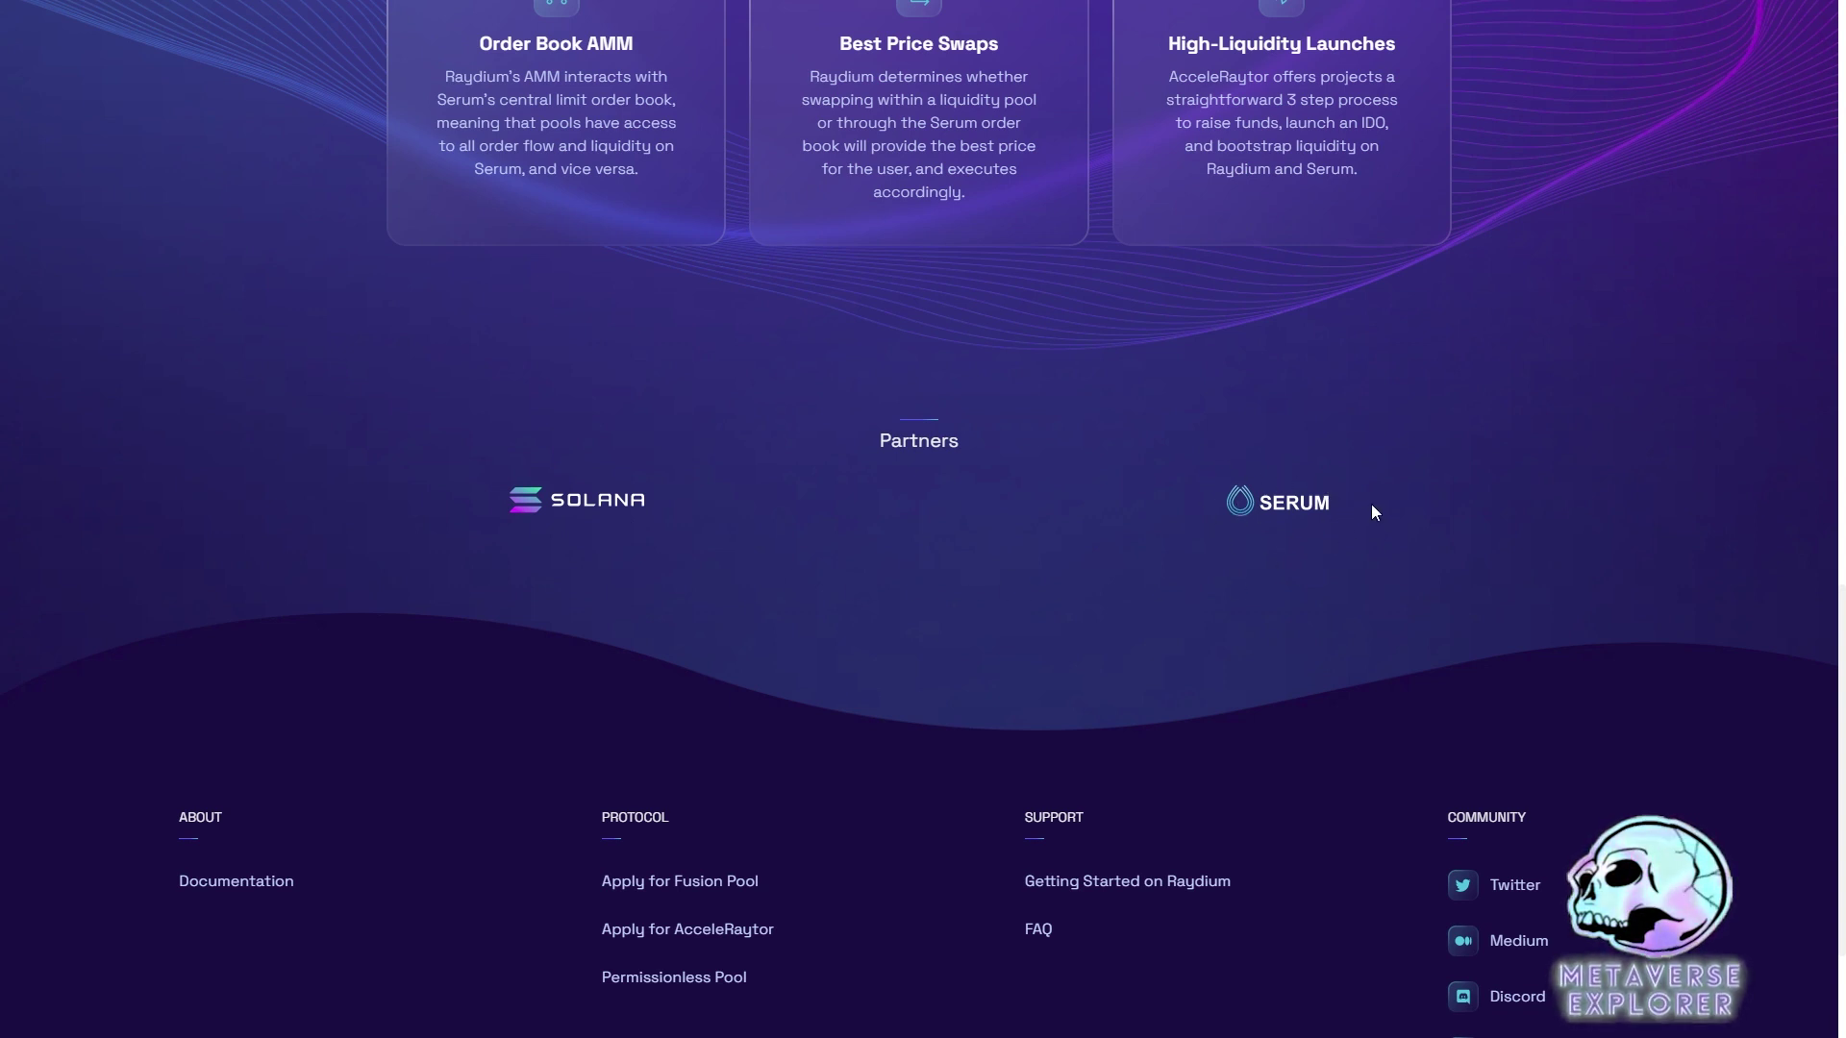
{"action": "scroll", "coordinate": [1019, 615], "scroll_direction": "down", "scroll_amount": 3}
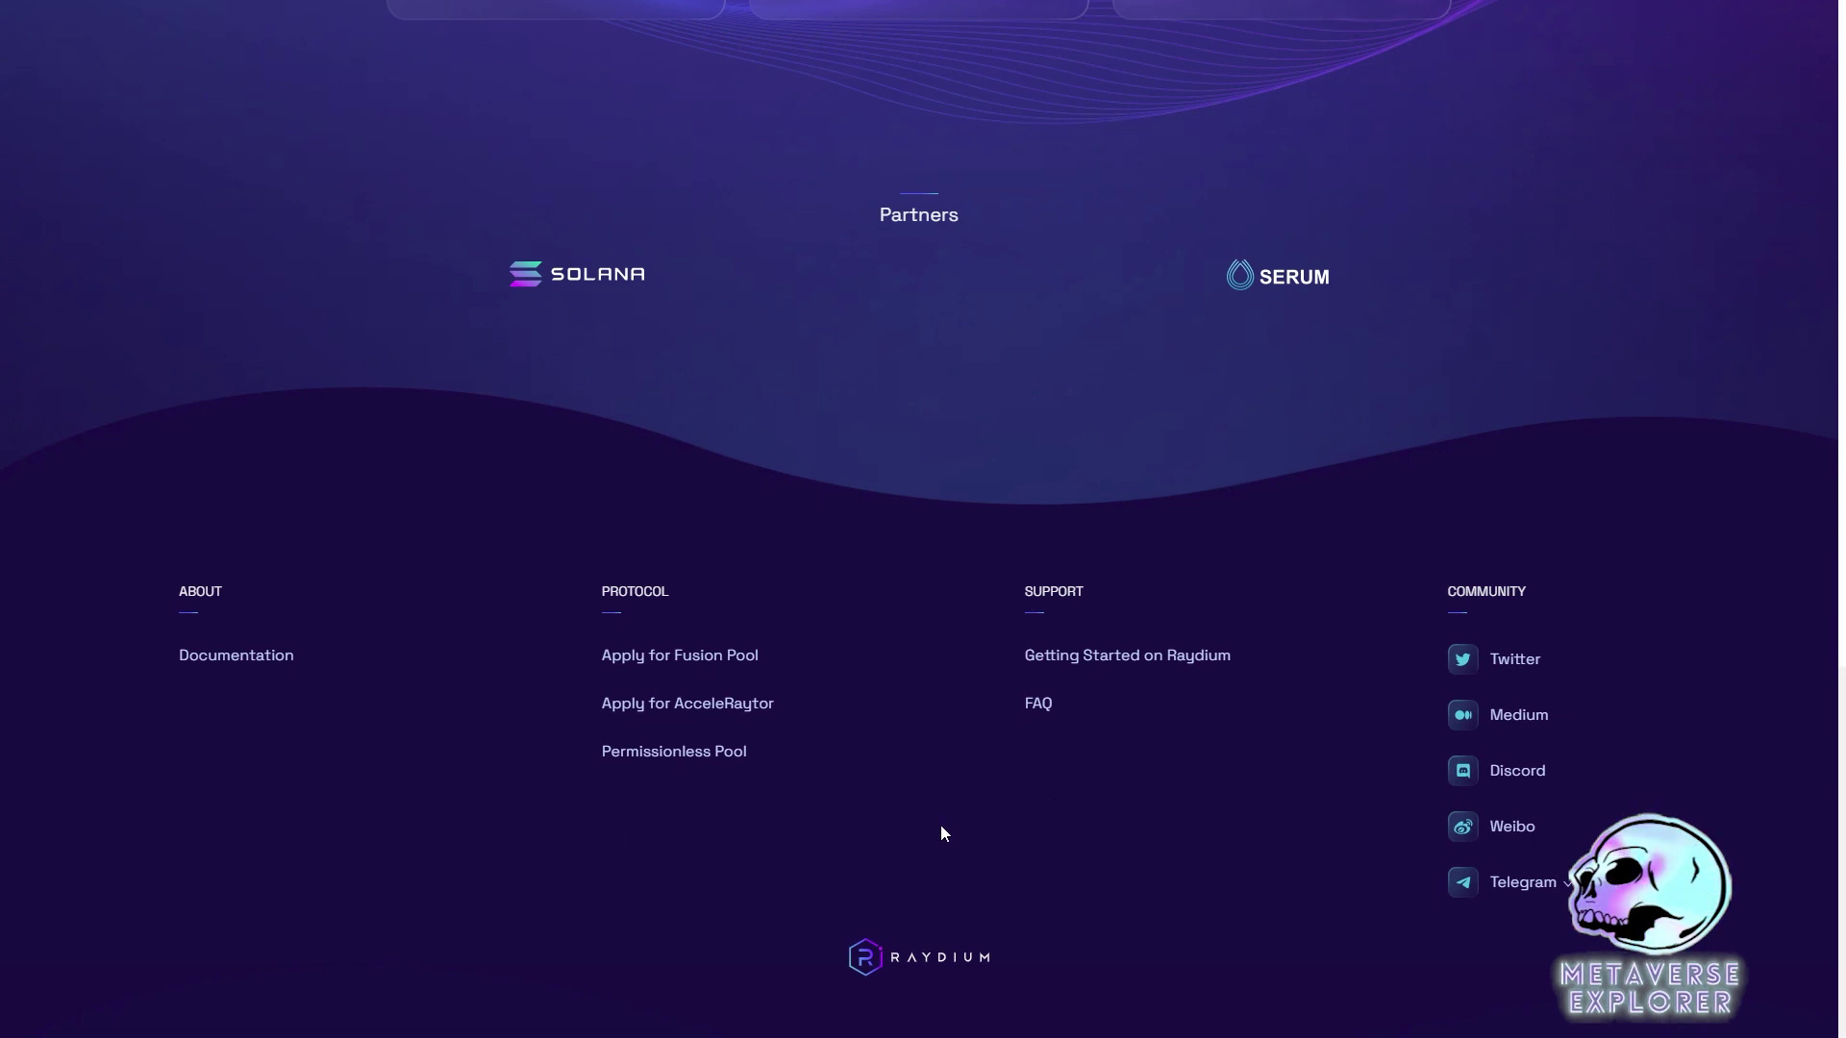
{"action": "scroll", "coordinate": [919, 795], "scroll_direction": "up", "scroll_amount": 10}
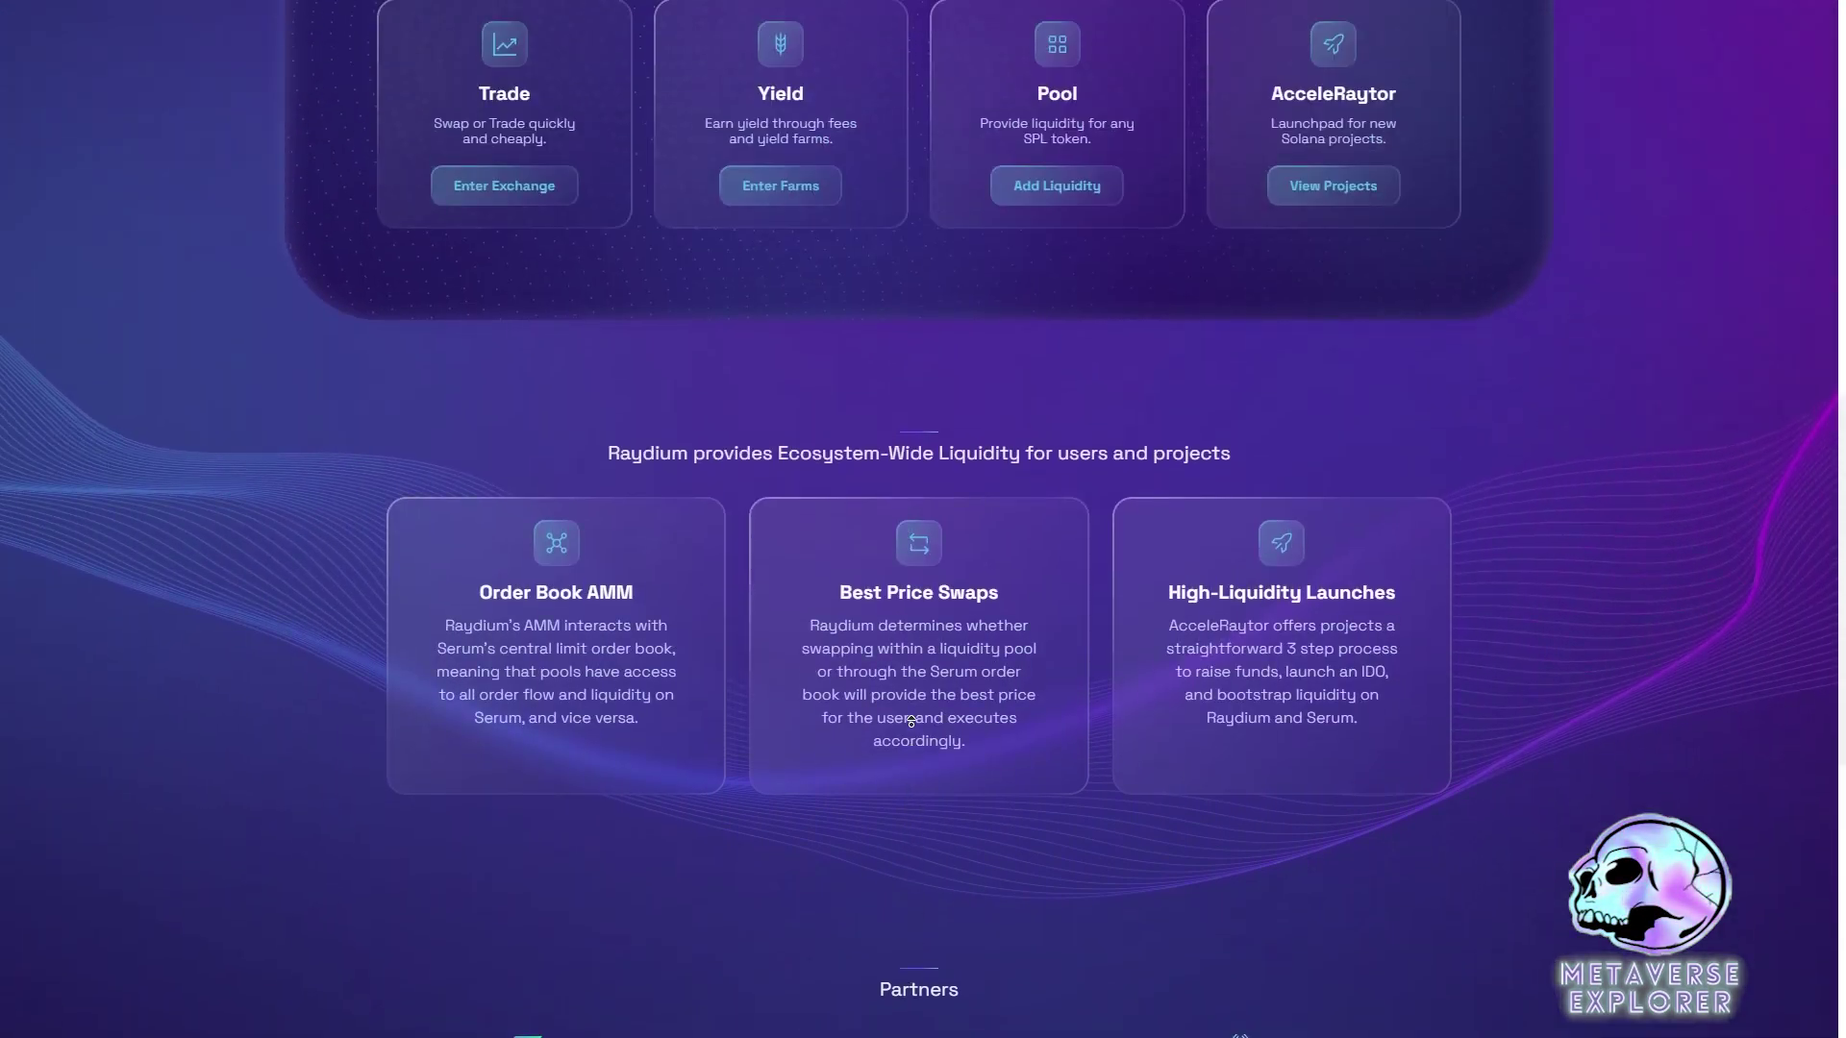
{"action": "scroll", "coordinate": [911, 720], "scroll_direction": "up", "scroll_amount": 11}
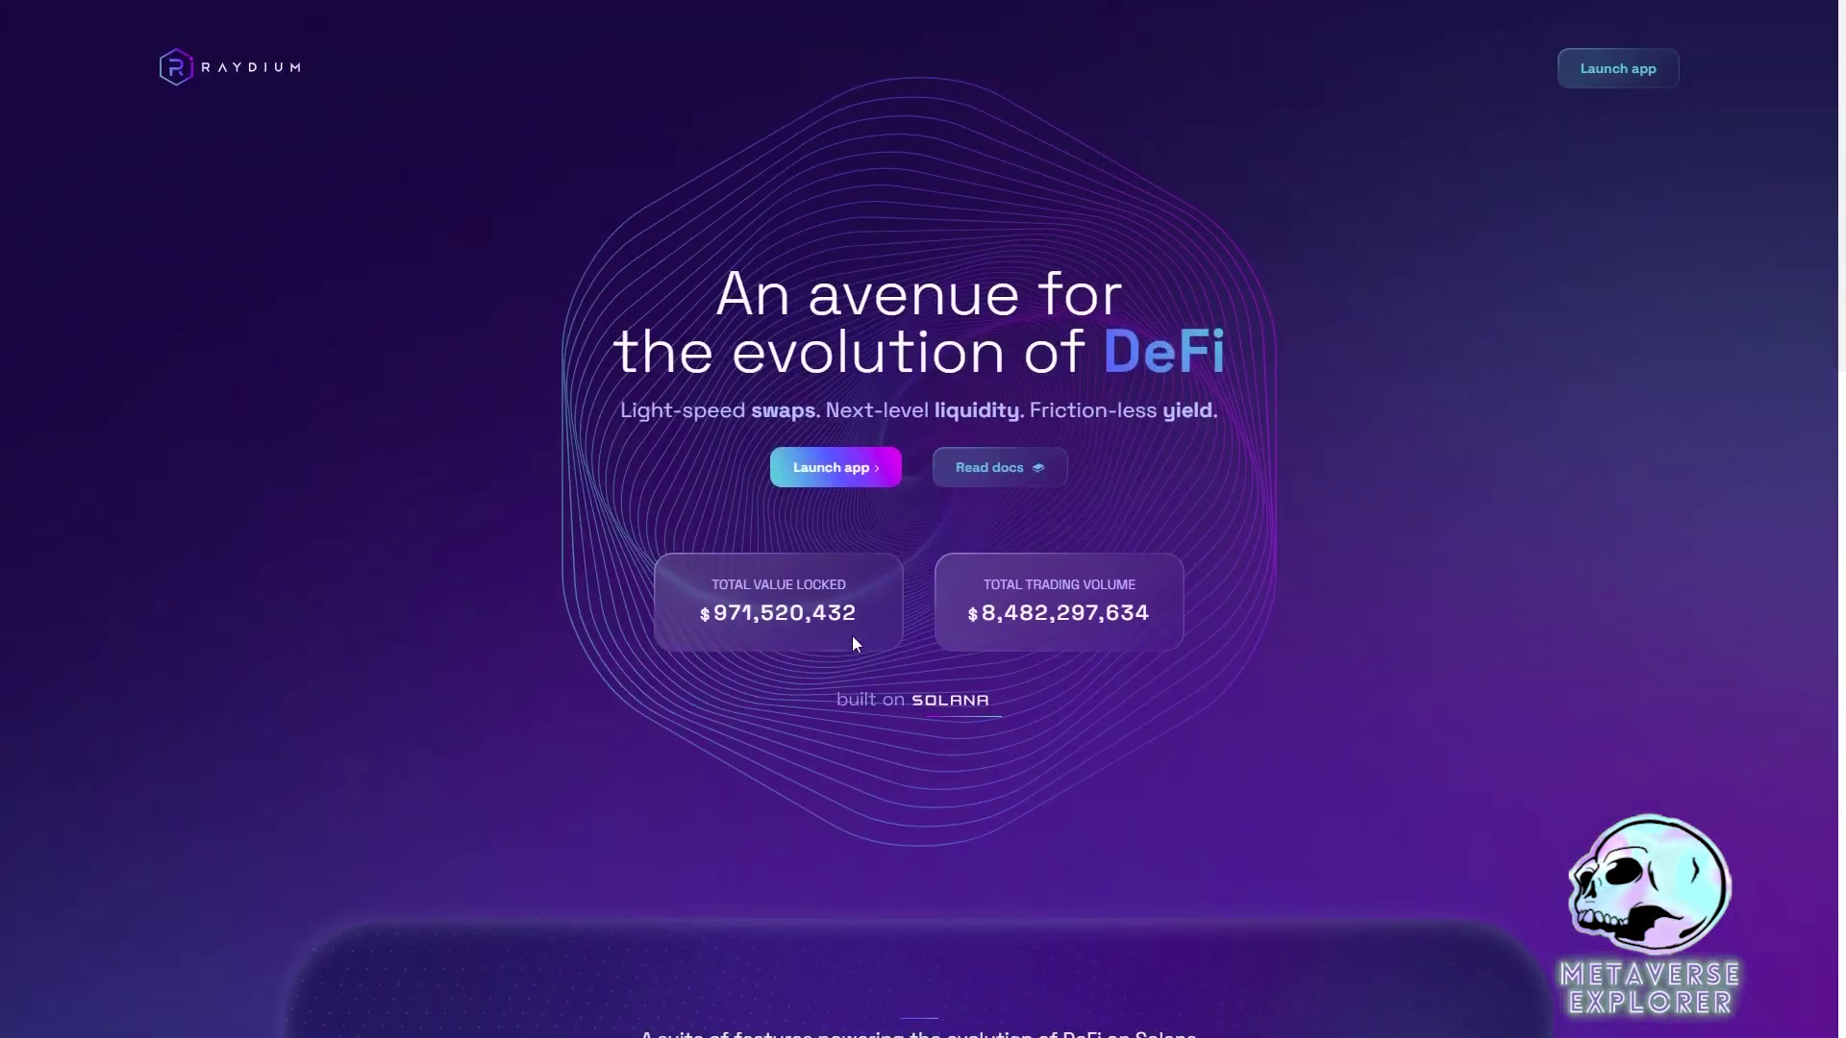
Step: Launch the Raydium app and connect the Phantom wallet on the Swap page
{"action": "left_click", "coordinate": [838, 473]}
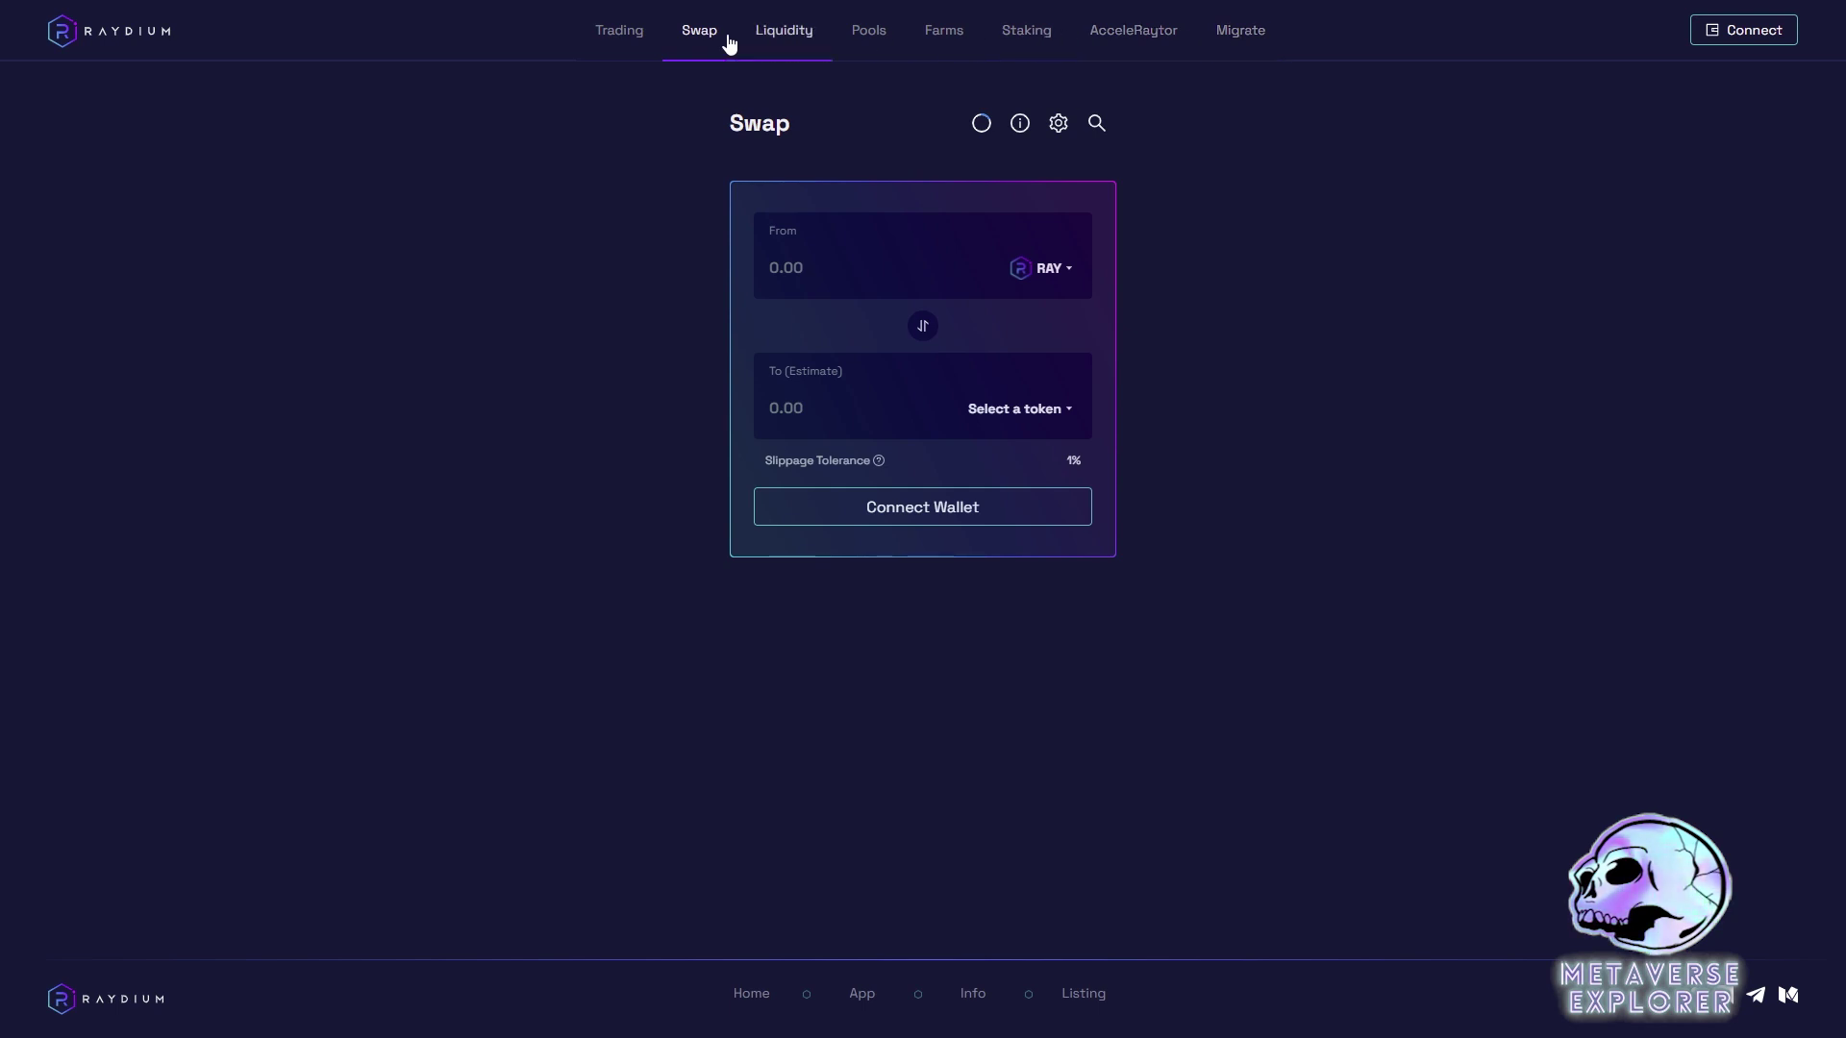
{"action": "left_click", "coordinate": [1750, 32]}
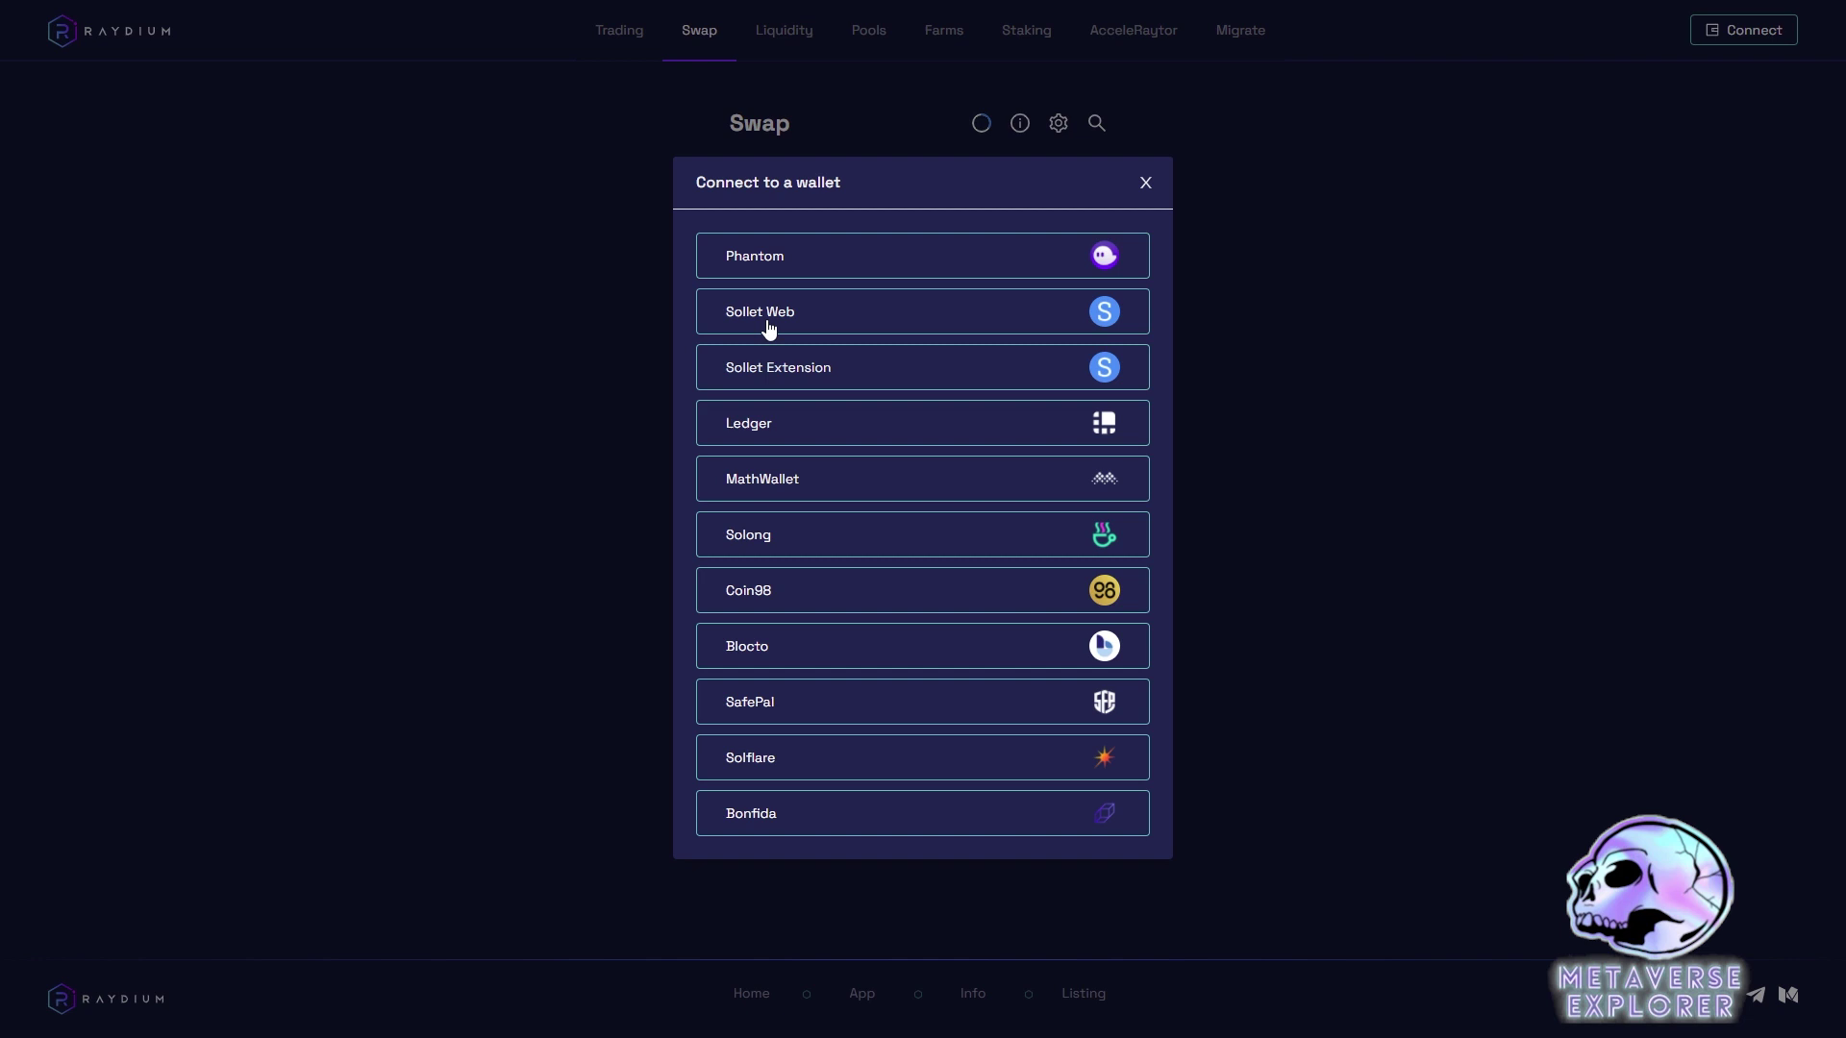
{"action": "left_click", "coordinate": [843, 262]}
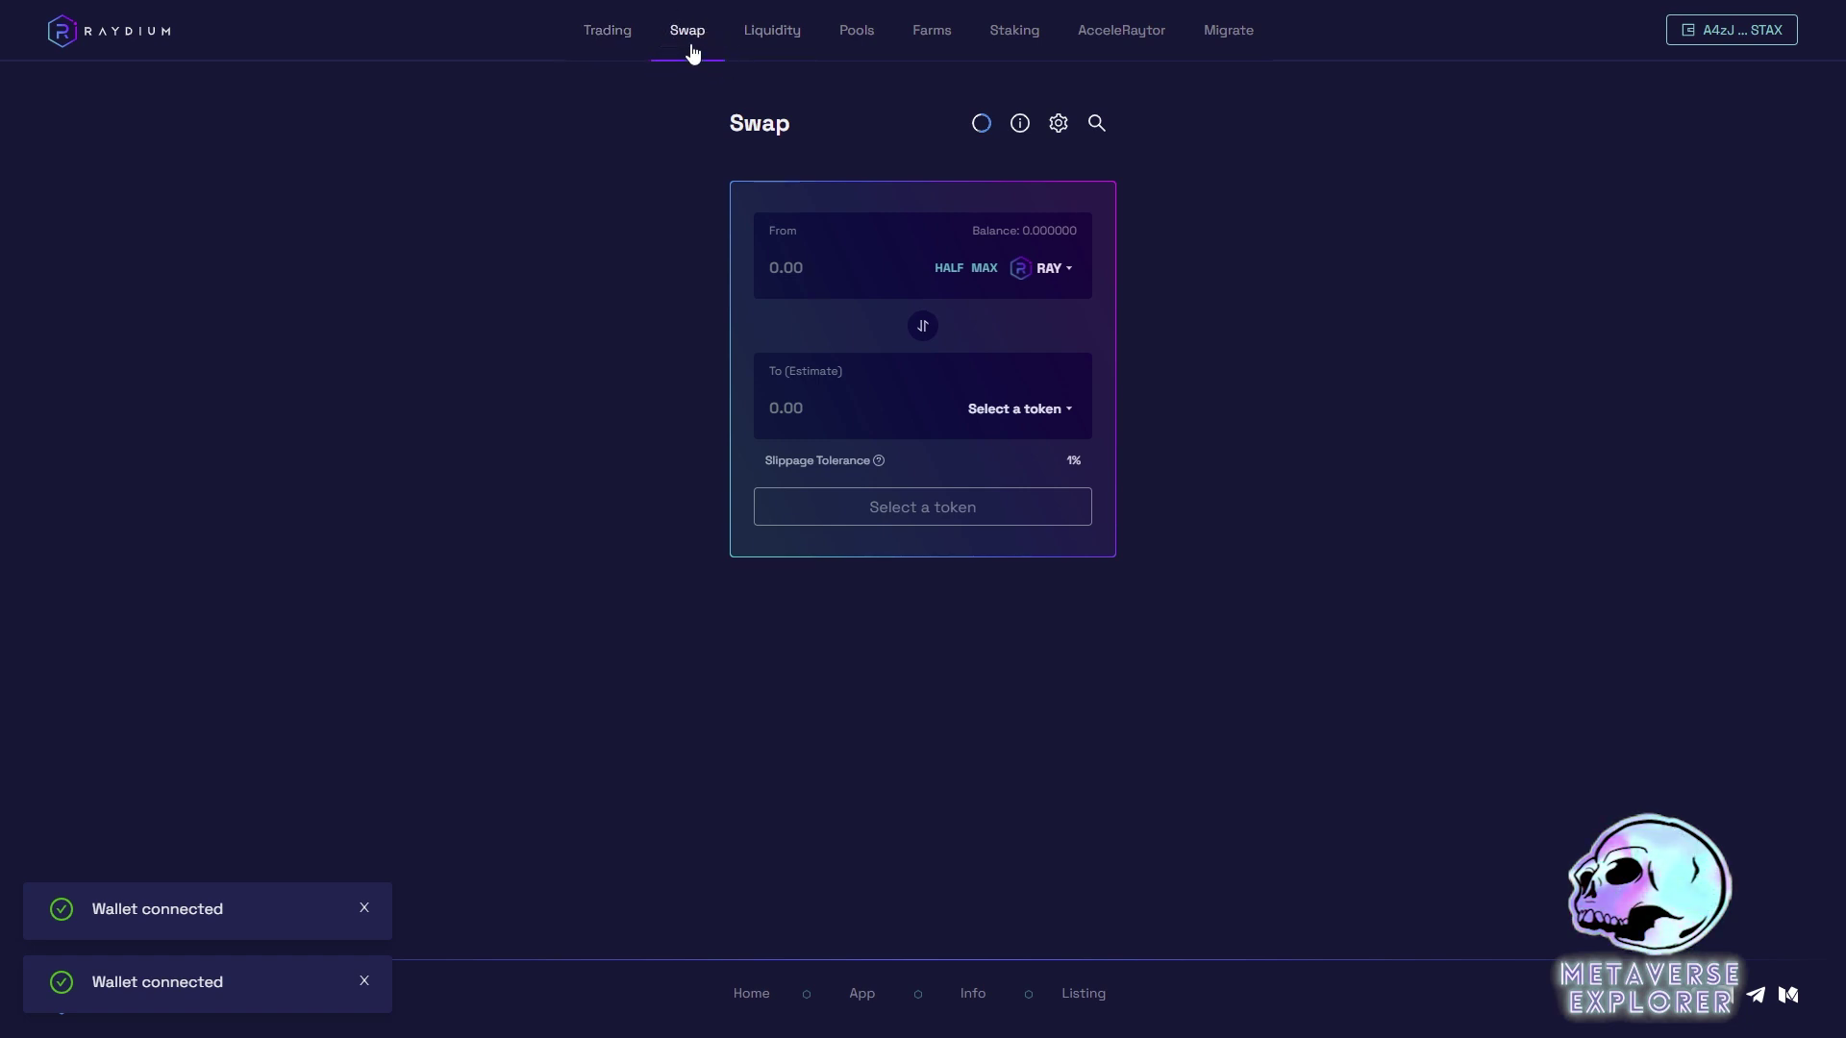
Step: Open the Trading page and browse the RAY/USDC market list's other pairs
{"action": "left_click", "coordinate": [611, 41]}
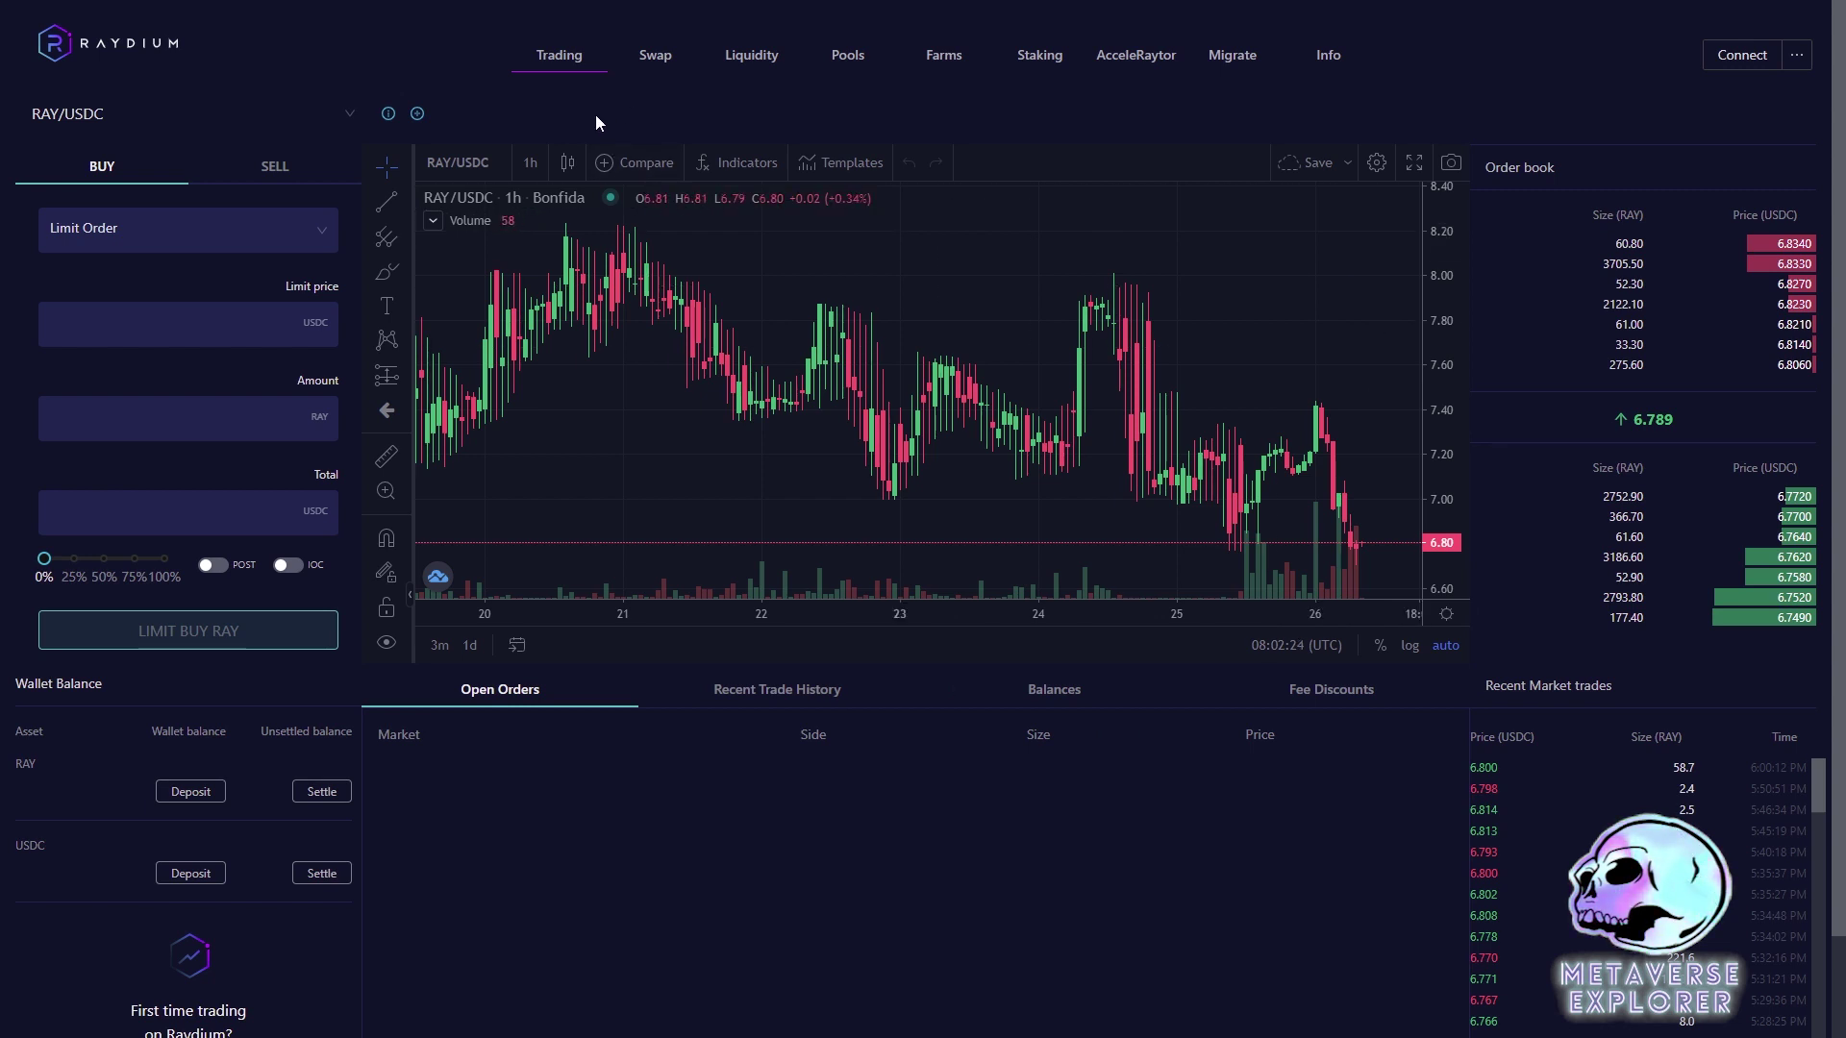
{"action": "left_click", "coordinate": [349, 113]}
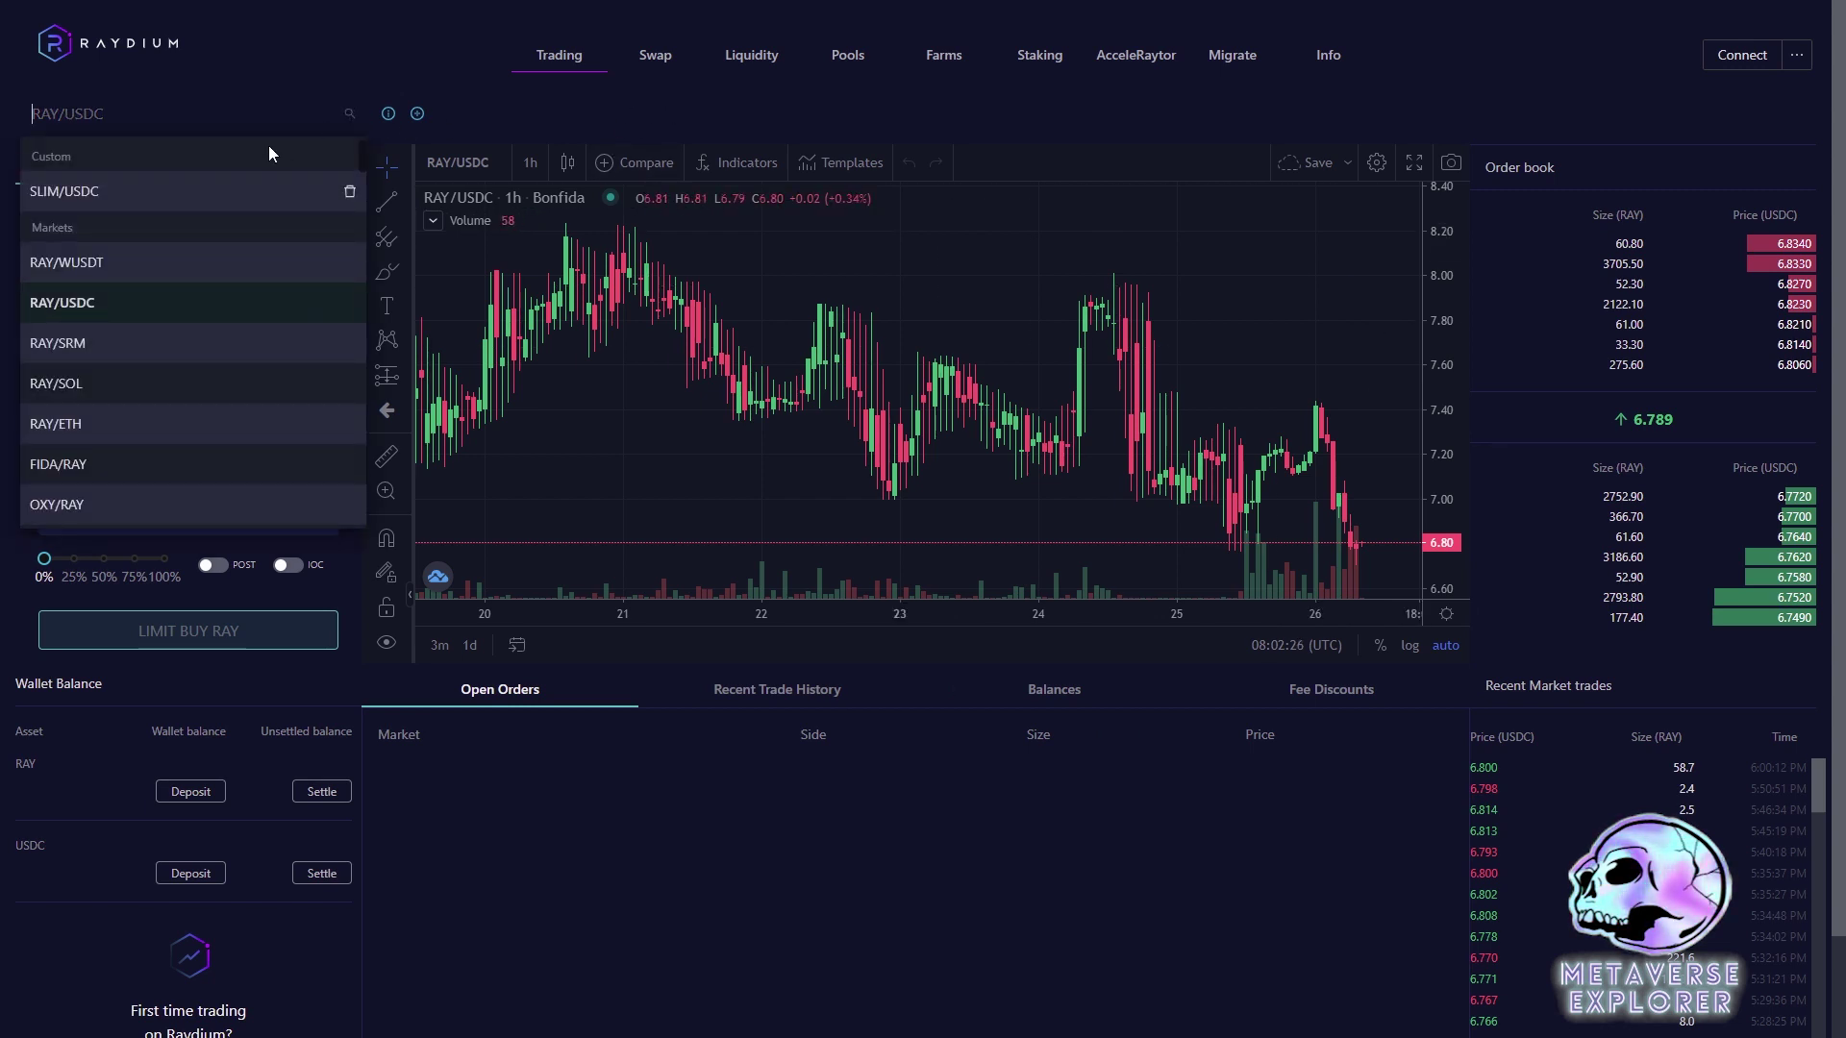
{"action": "scroll", "coordinate": [173, 434], "scroll_direction": "down", "scroll_amount": 10}
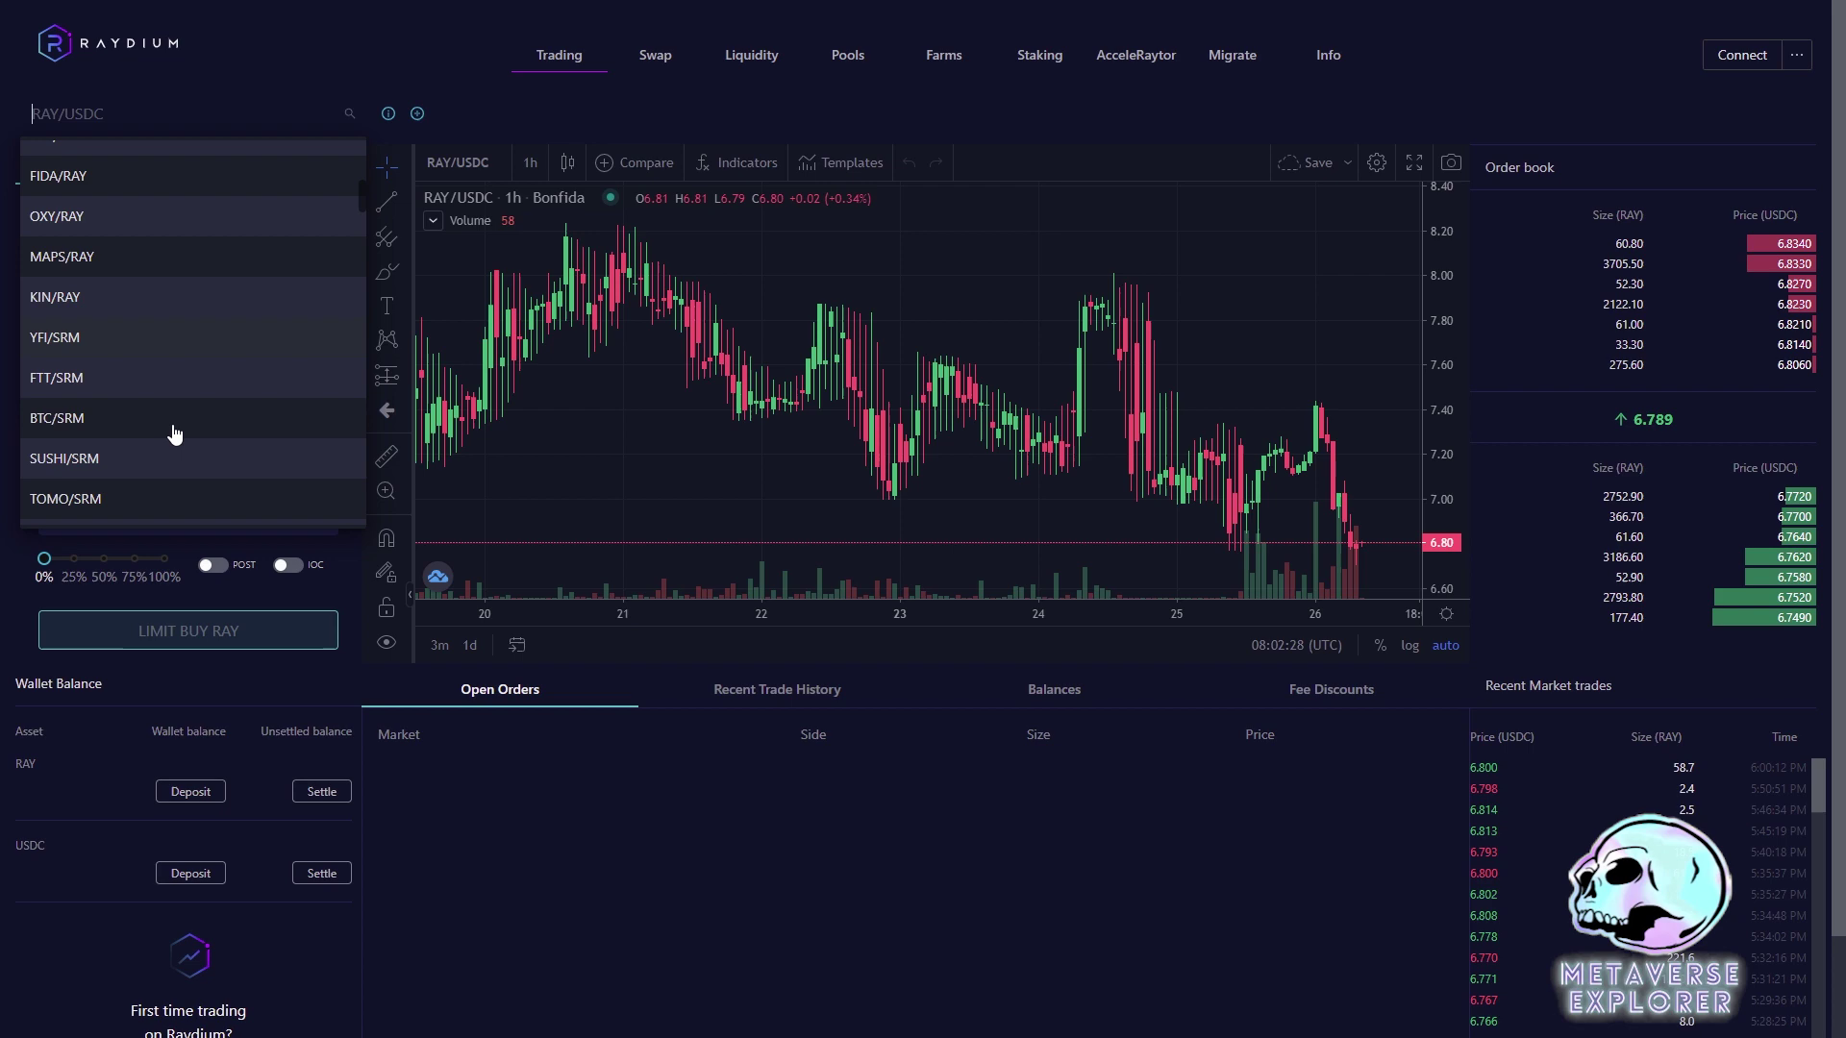
{"action": "scroll", "coordinate": [173, 404], "scroll_direction": "up", "scroll_amount": 10}
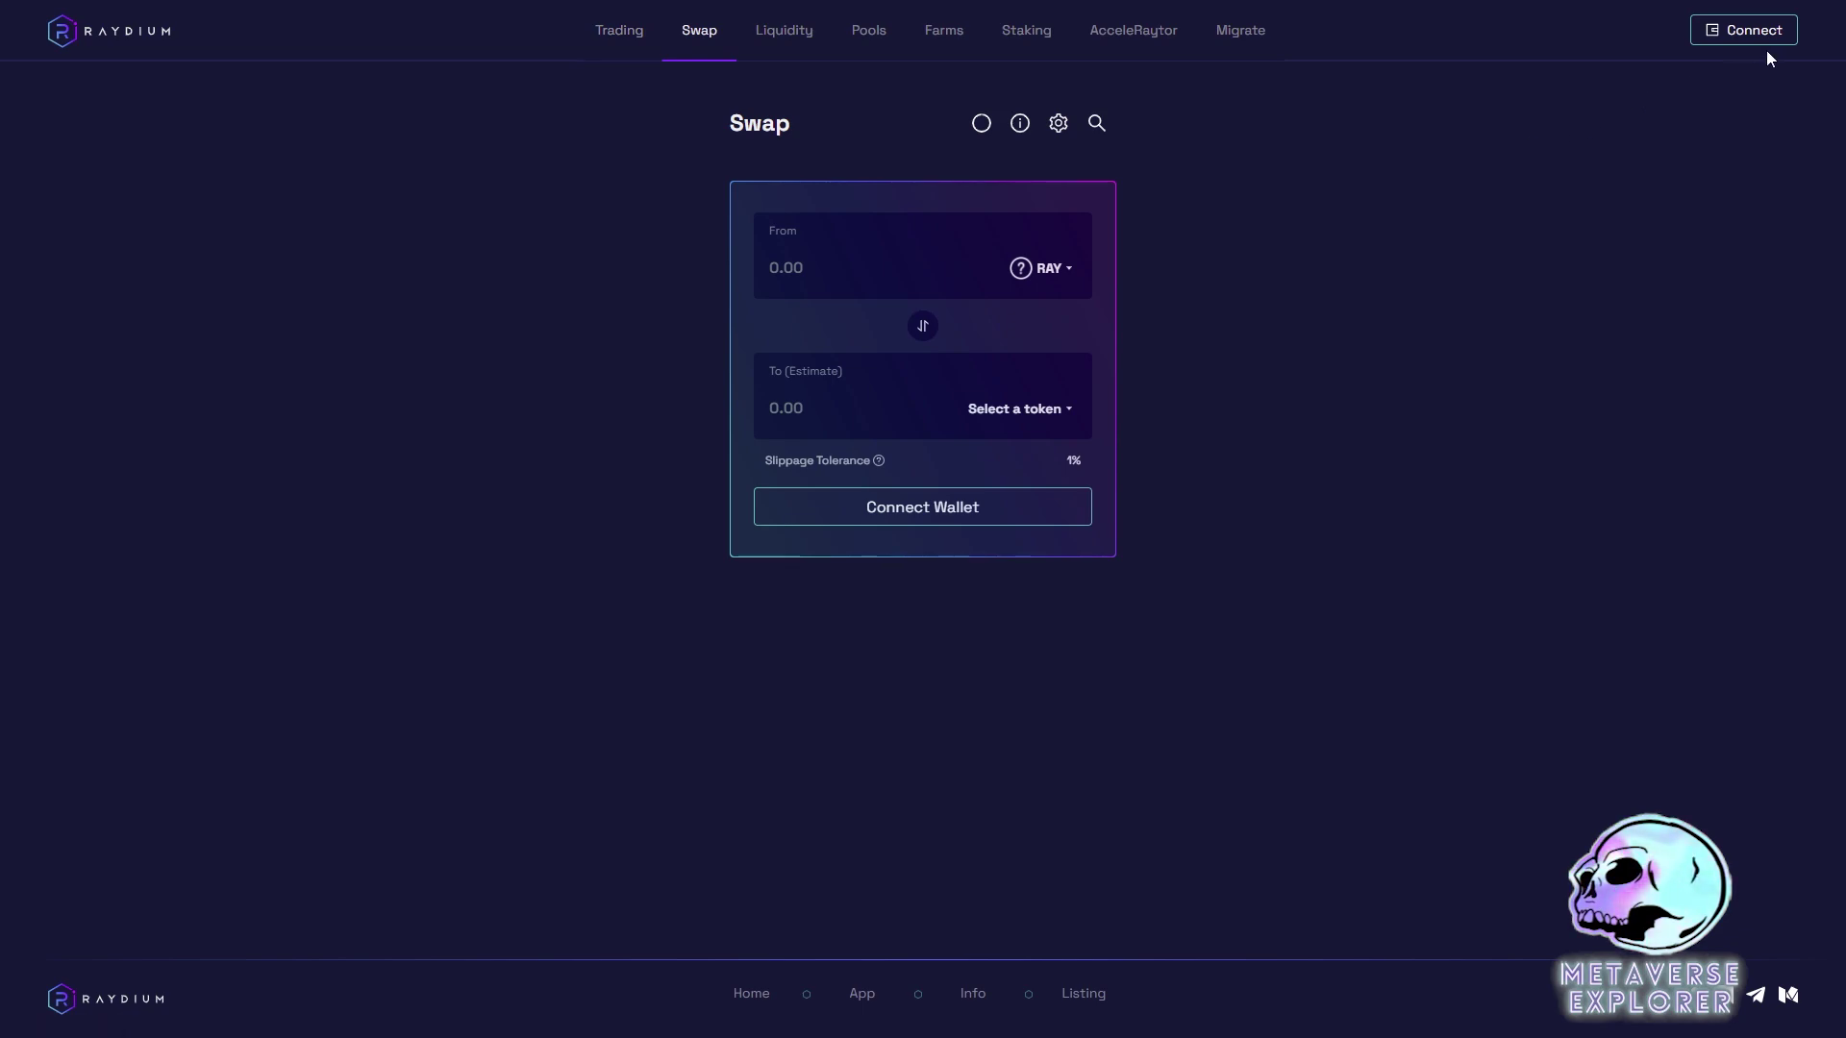
Step: Reconnect Phantom, make USDC the source token and enter half the balance, 5 USDC
{"action": "left_click", "coordinate": [1765, 38]}
{"action": "left_click", "coordinate": [1058, 261]}
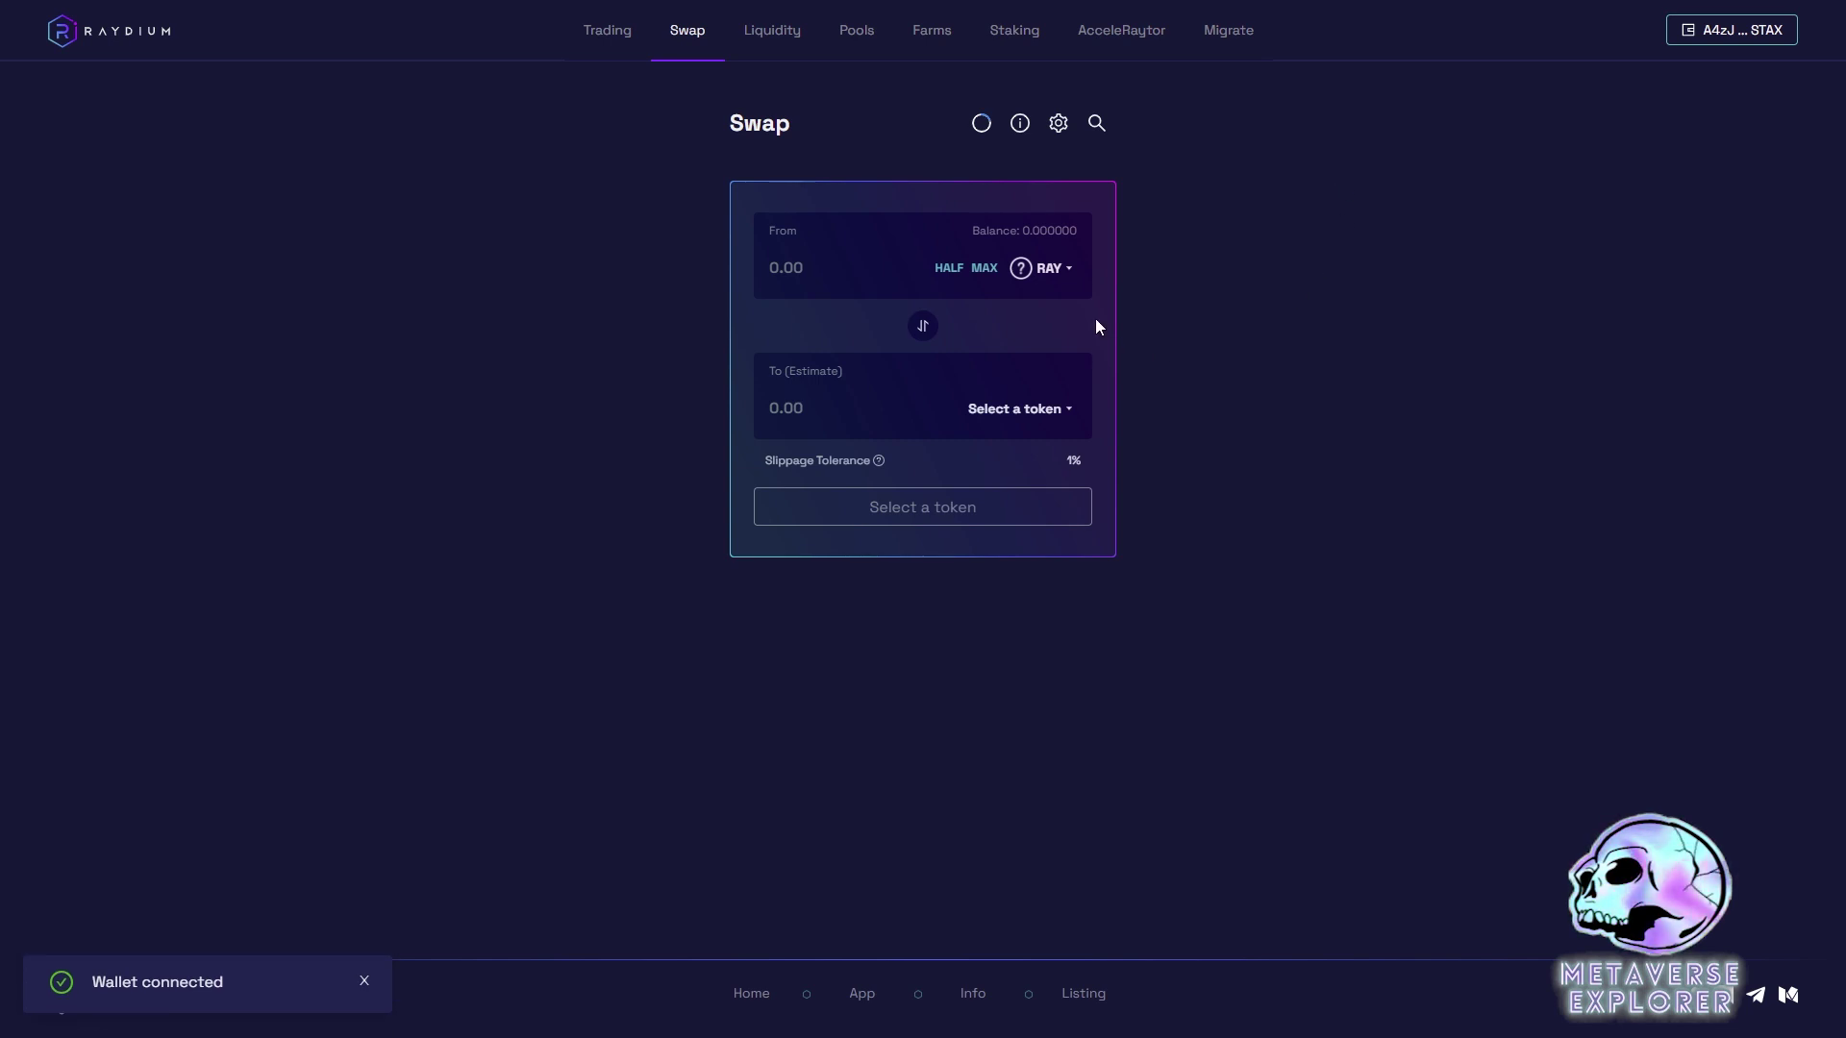
{"action": "left_click", "coordinate": [1046, 289]}
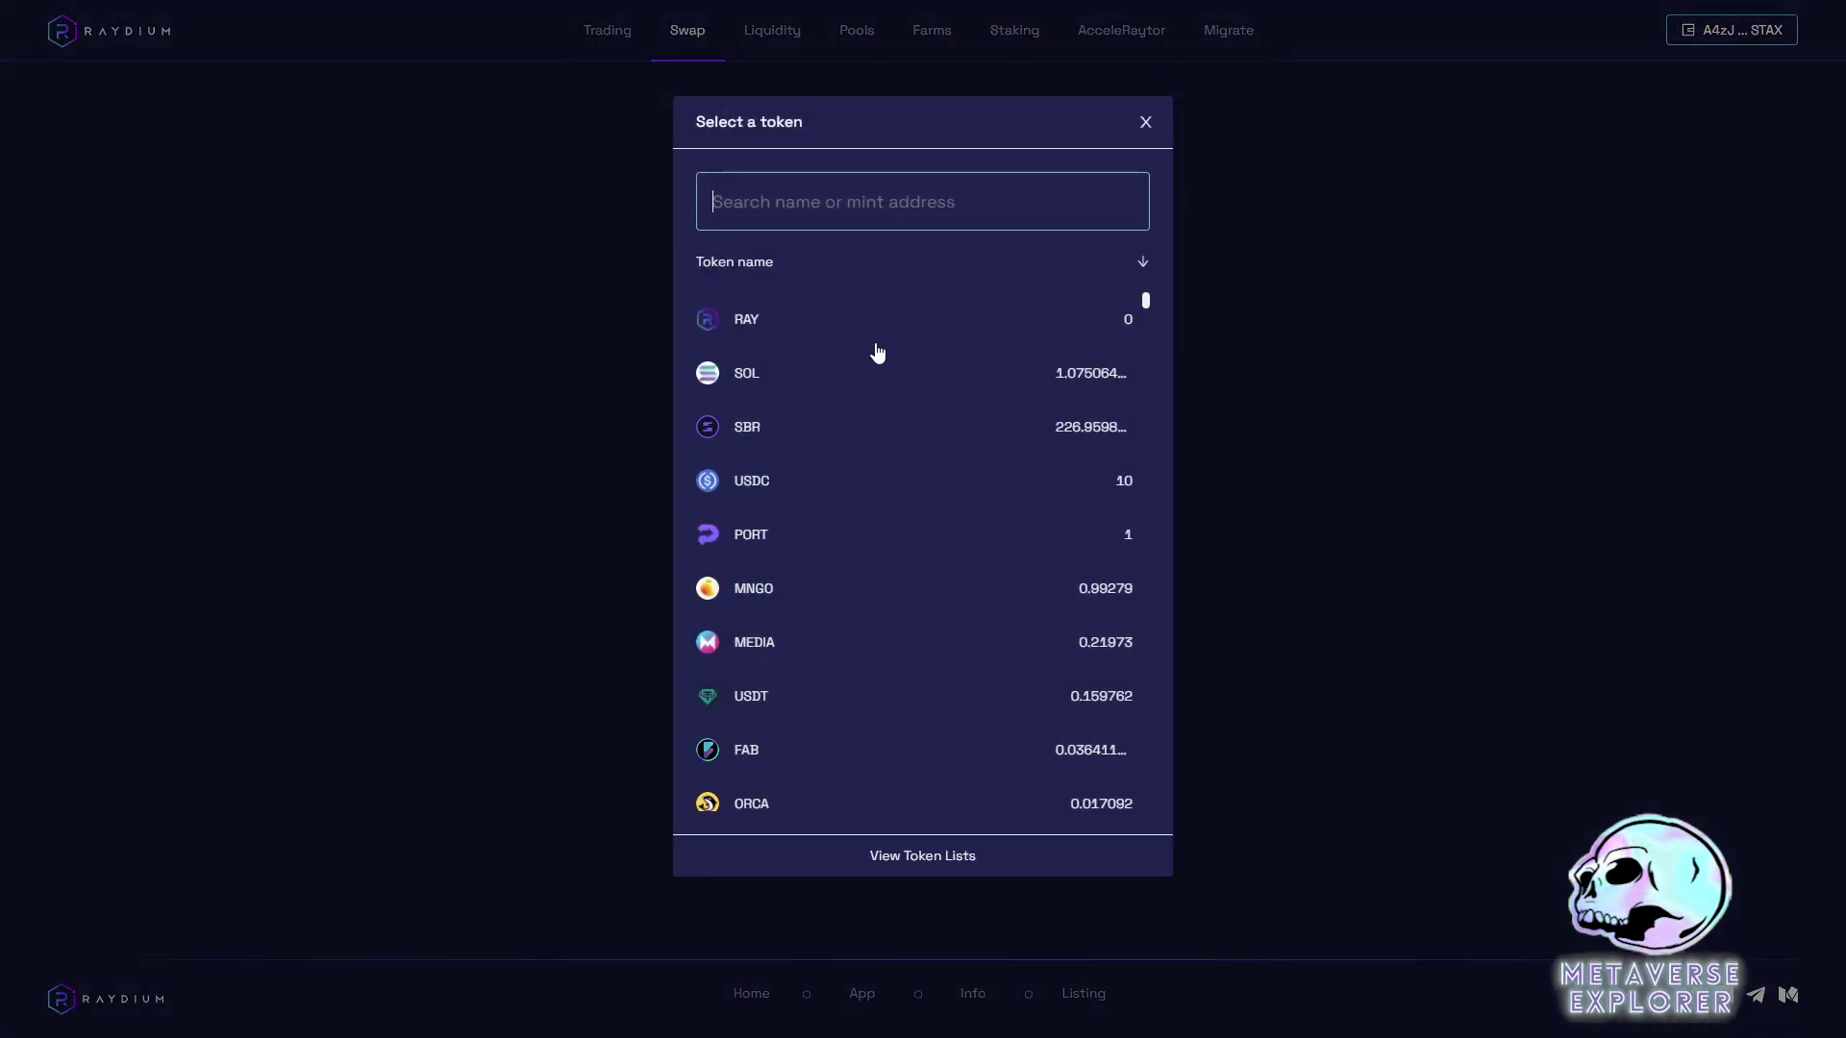
{"action": "left_click", "coordinate": [751, 489]}
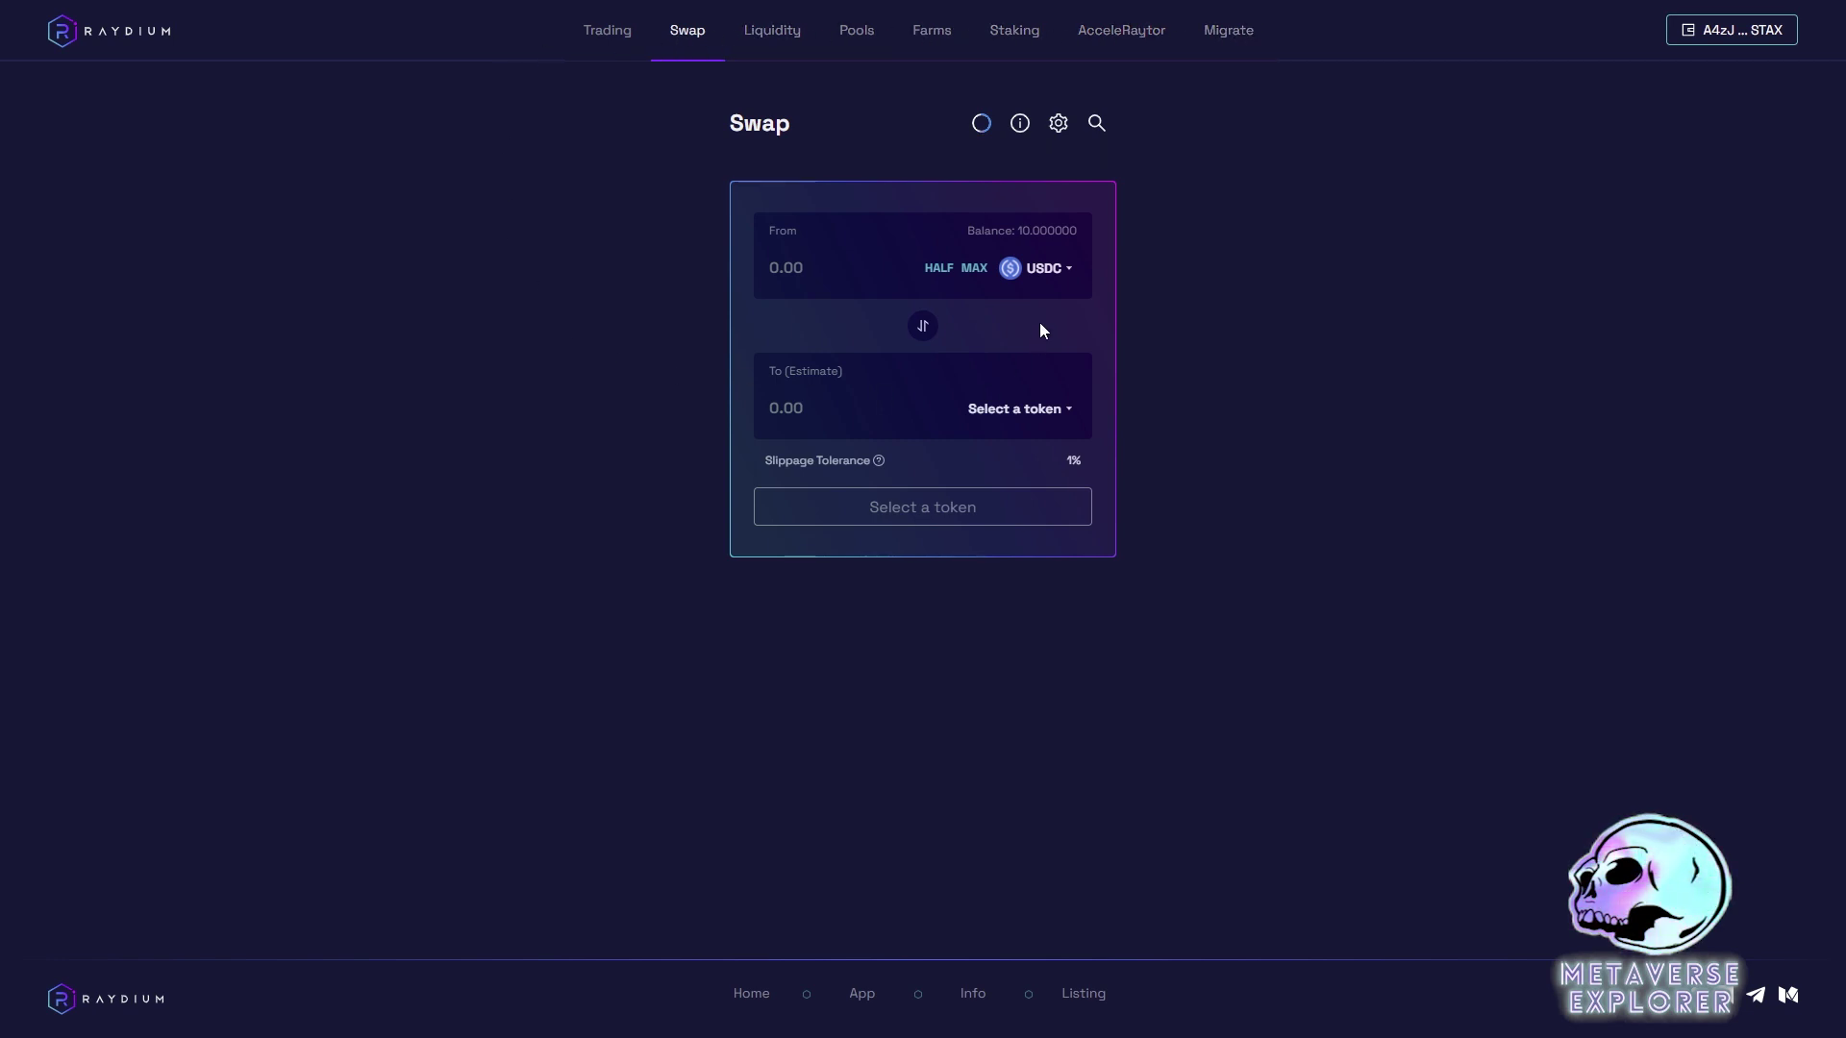
{"action": "left_click", "coordinate": [939, 271]}
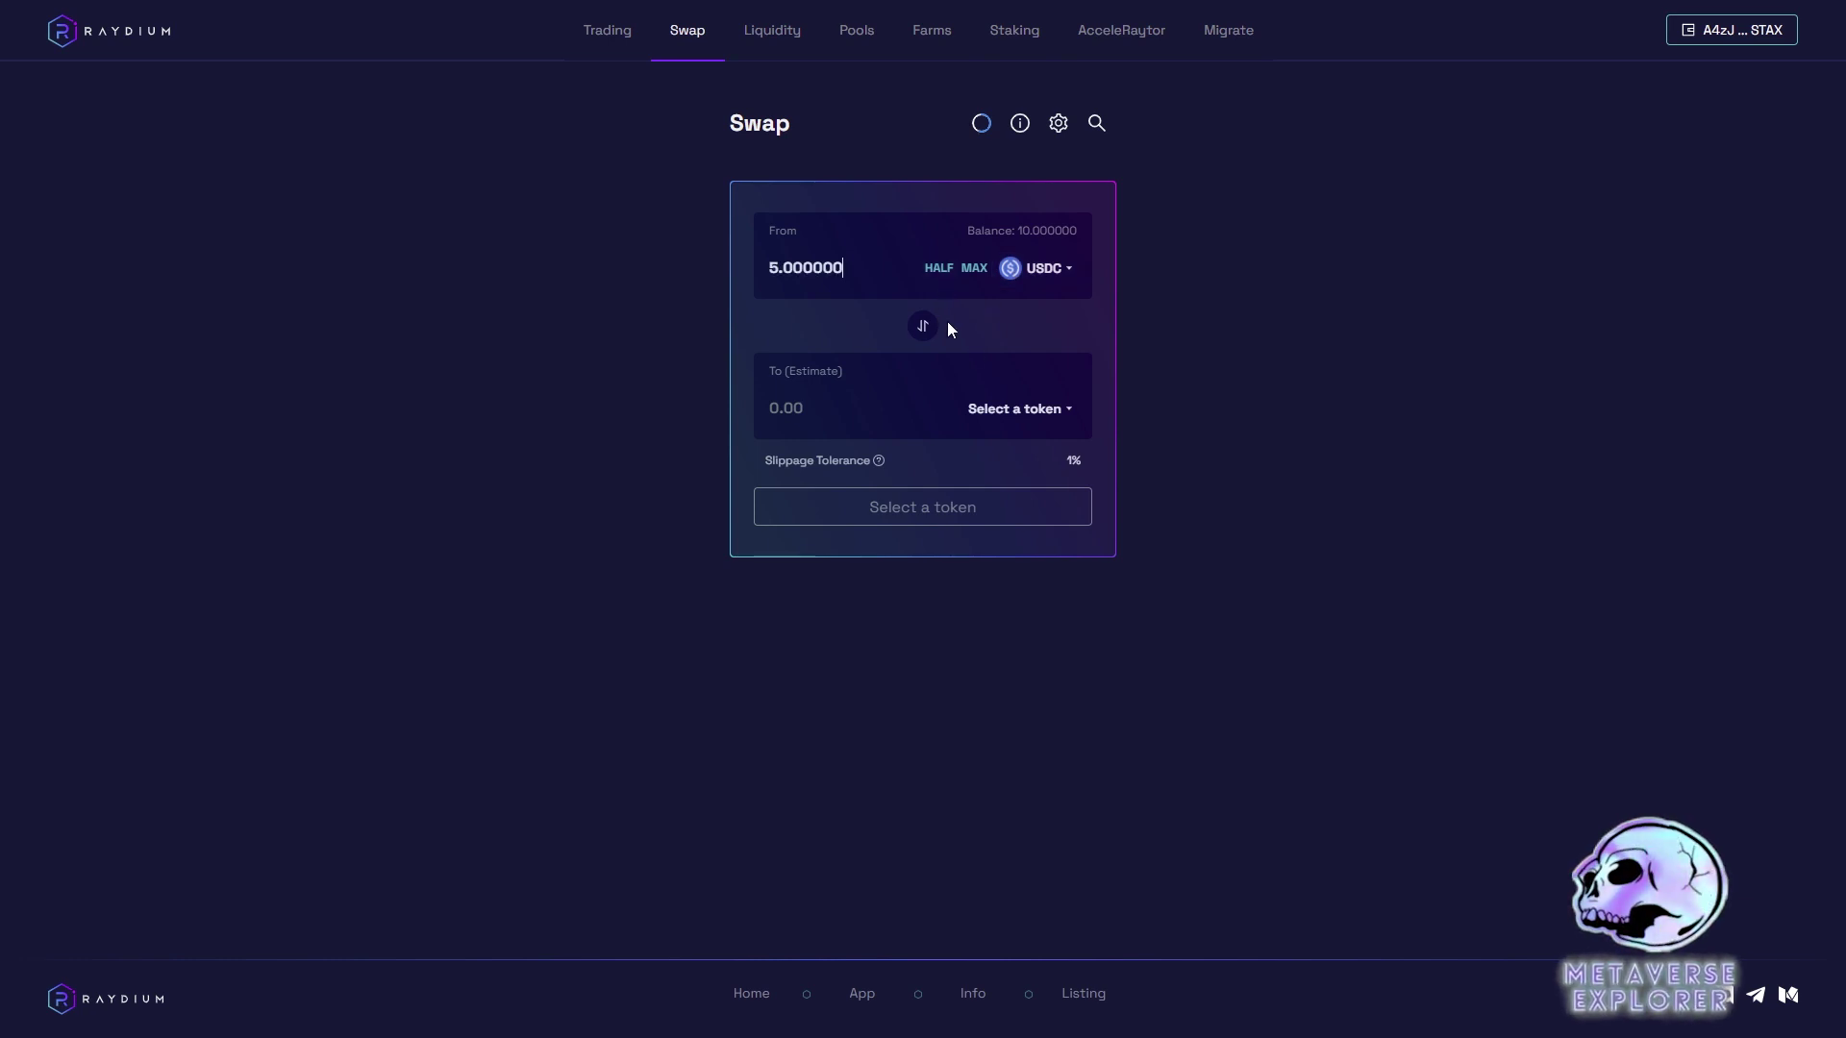
Step: Choose RAY as the receive token and enter half the USDC, quoting 0.734817 RAY
{"action": "left_click", "coordinate": [1045, 419]}
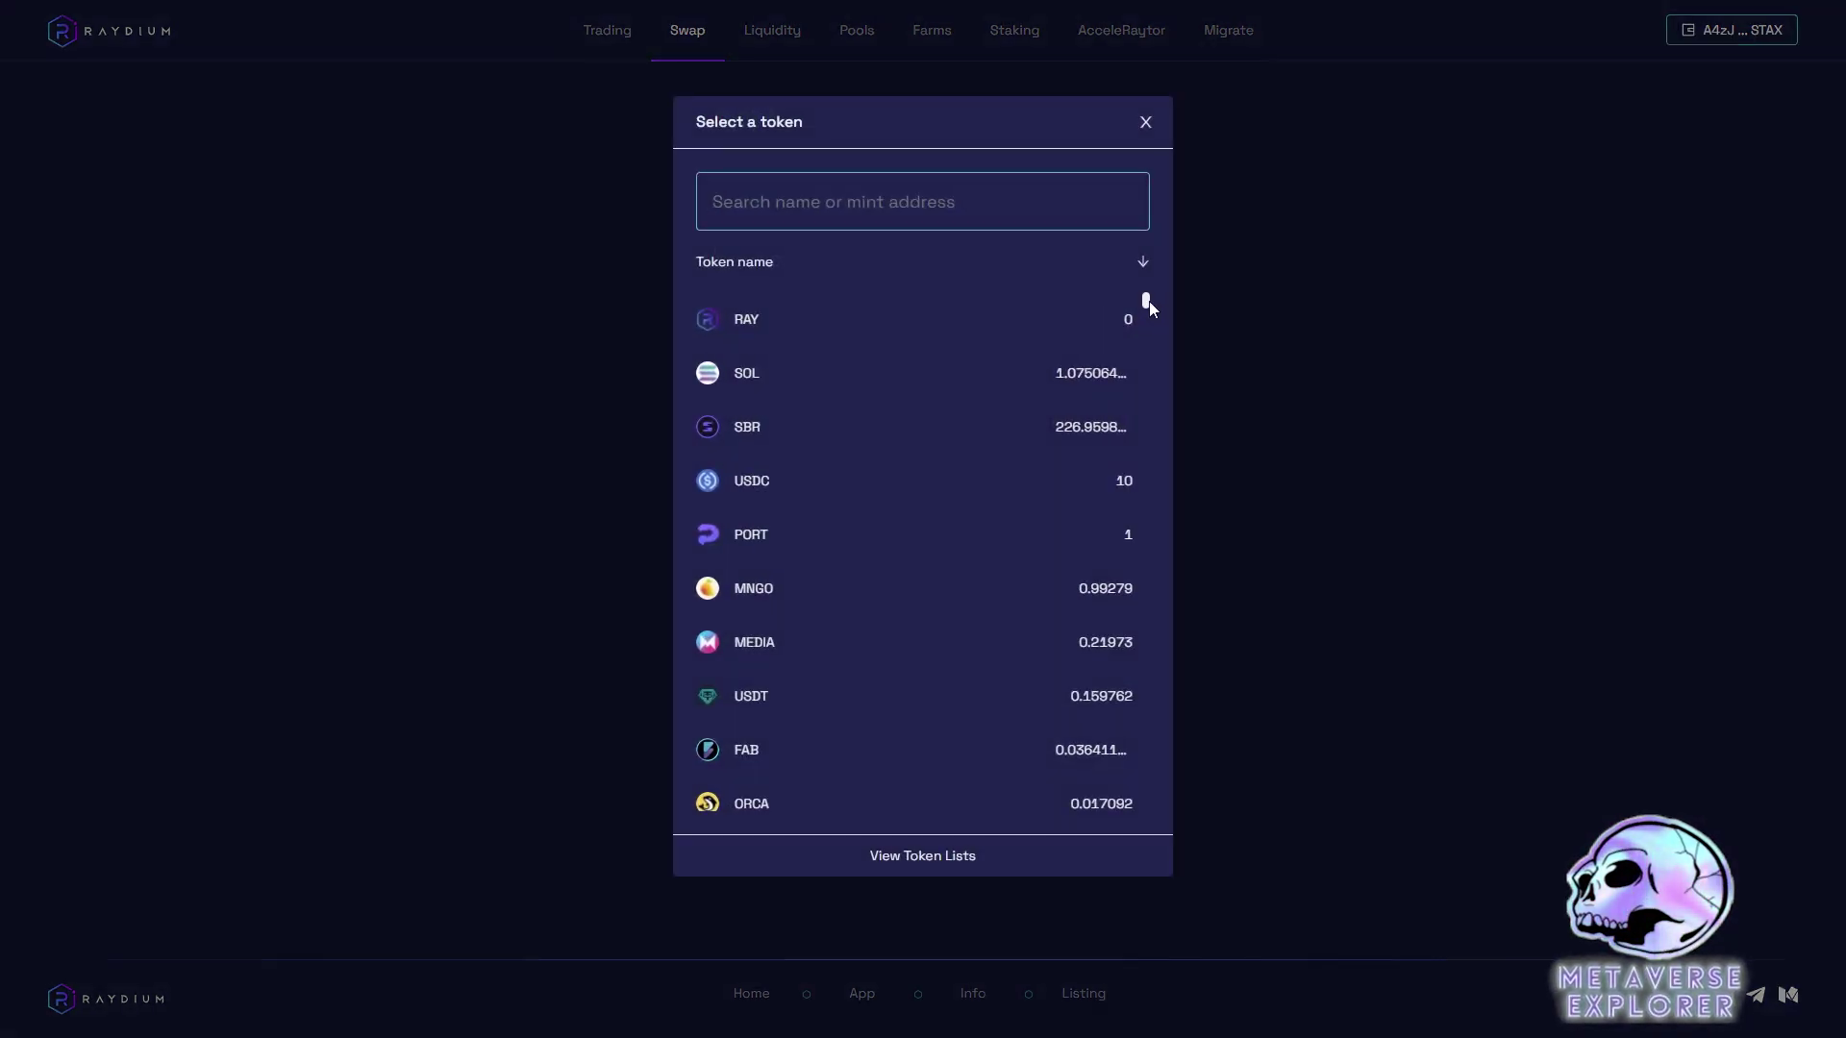
{"action": "scroll", "coordinate": [1149, 306], "scroll_direction": "down", "scroll_amount": 3}
{"action": "scroll", "coordinate": [1150, 306], "scroll_direction": "up", "scroll_amount": 3}
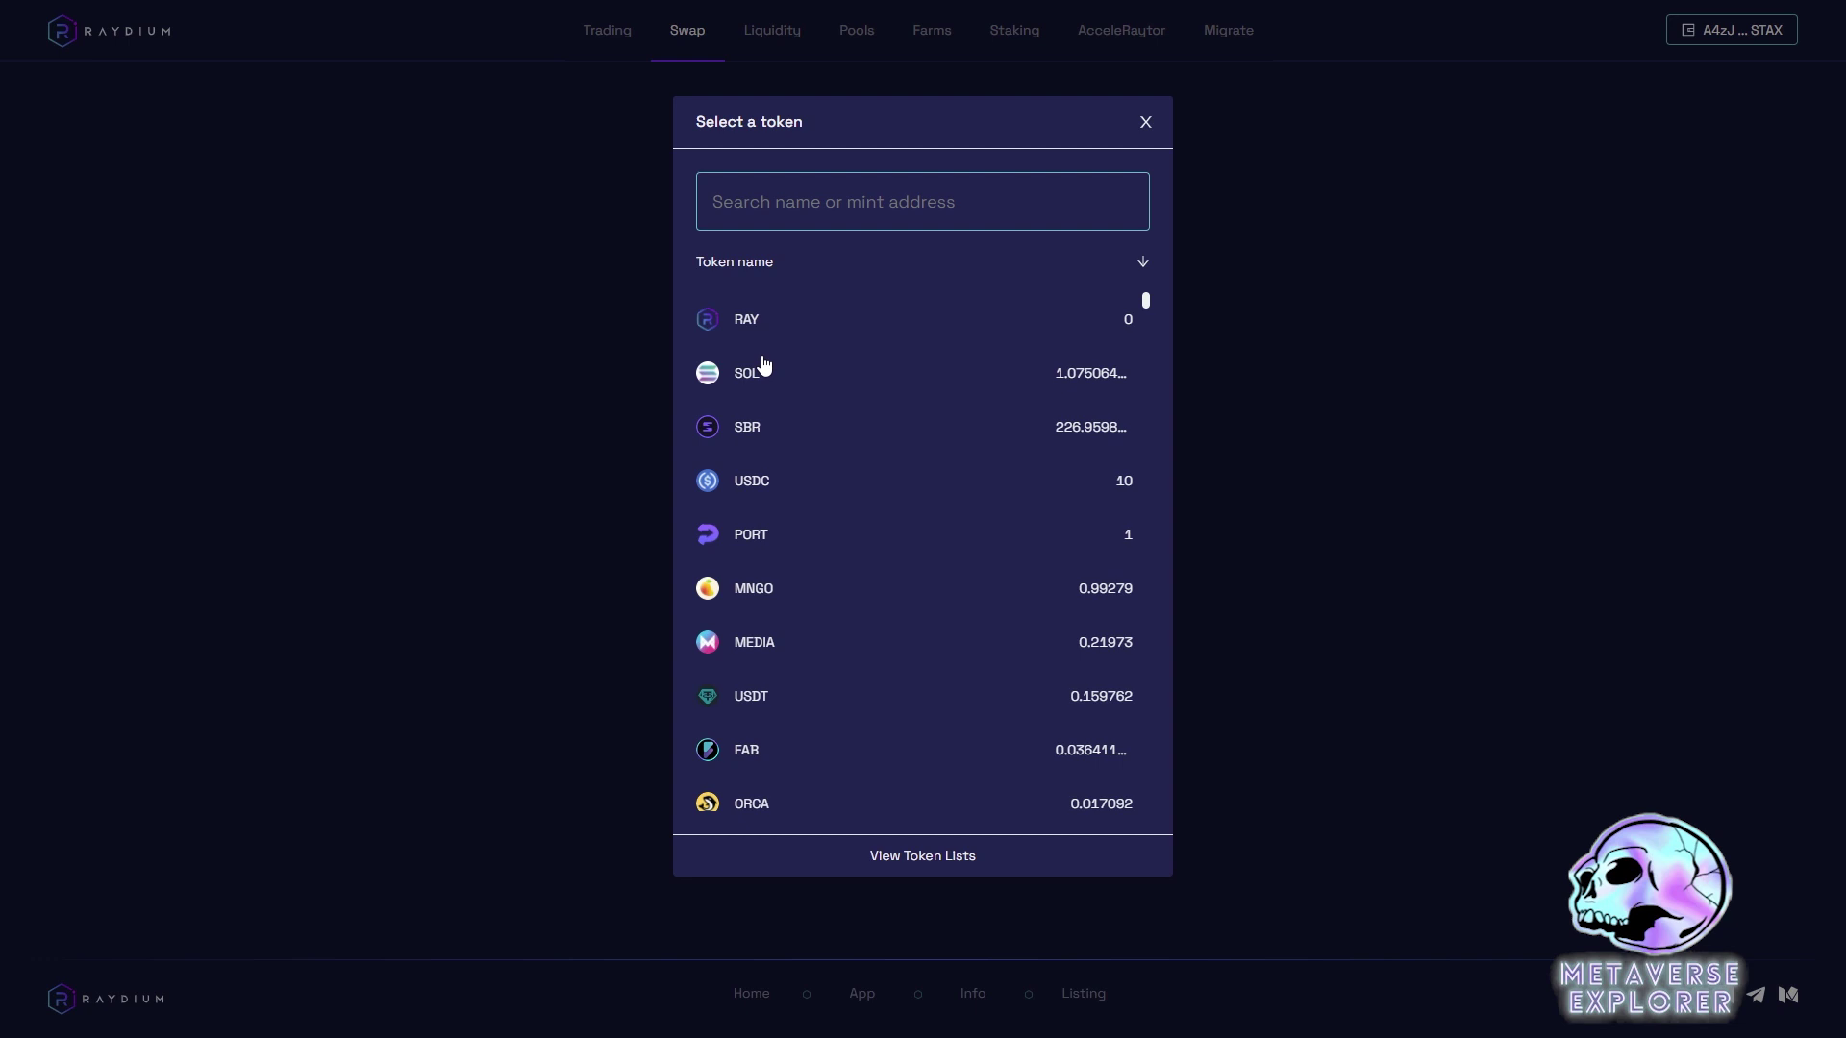
{"action": "scroll", "coordinate": [771, 381], "scroll_direction": "down", "scroll_amount": 1}
{"action": "scroll", "coordinate": [769, 383], "scroll_direction": "down", "scroll_amount": 4}
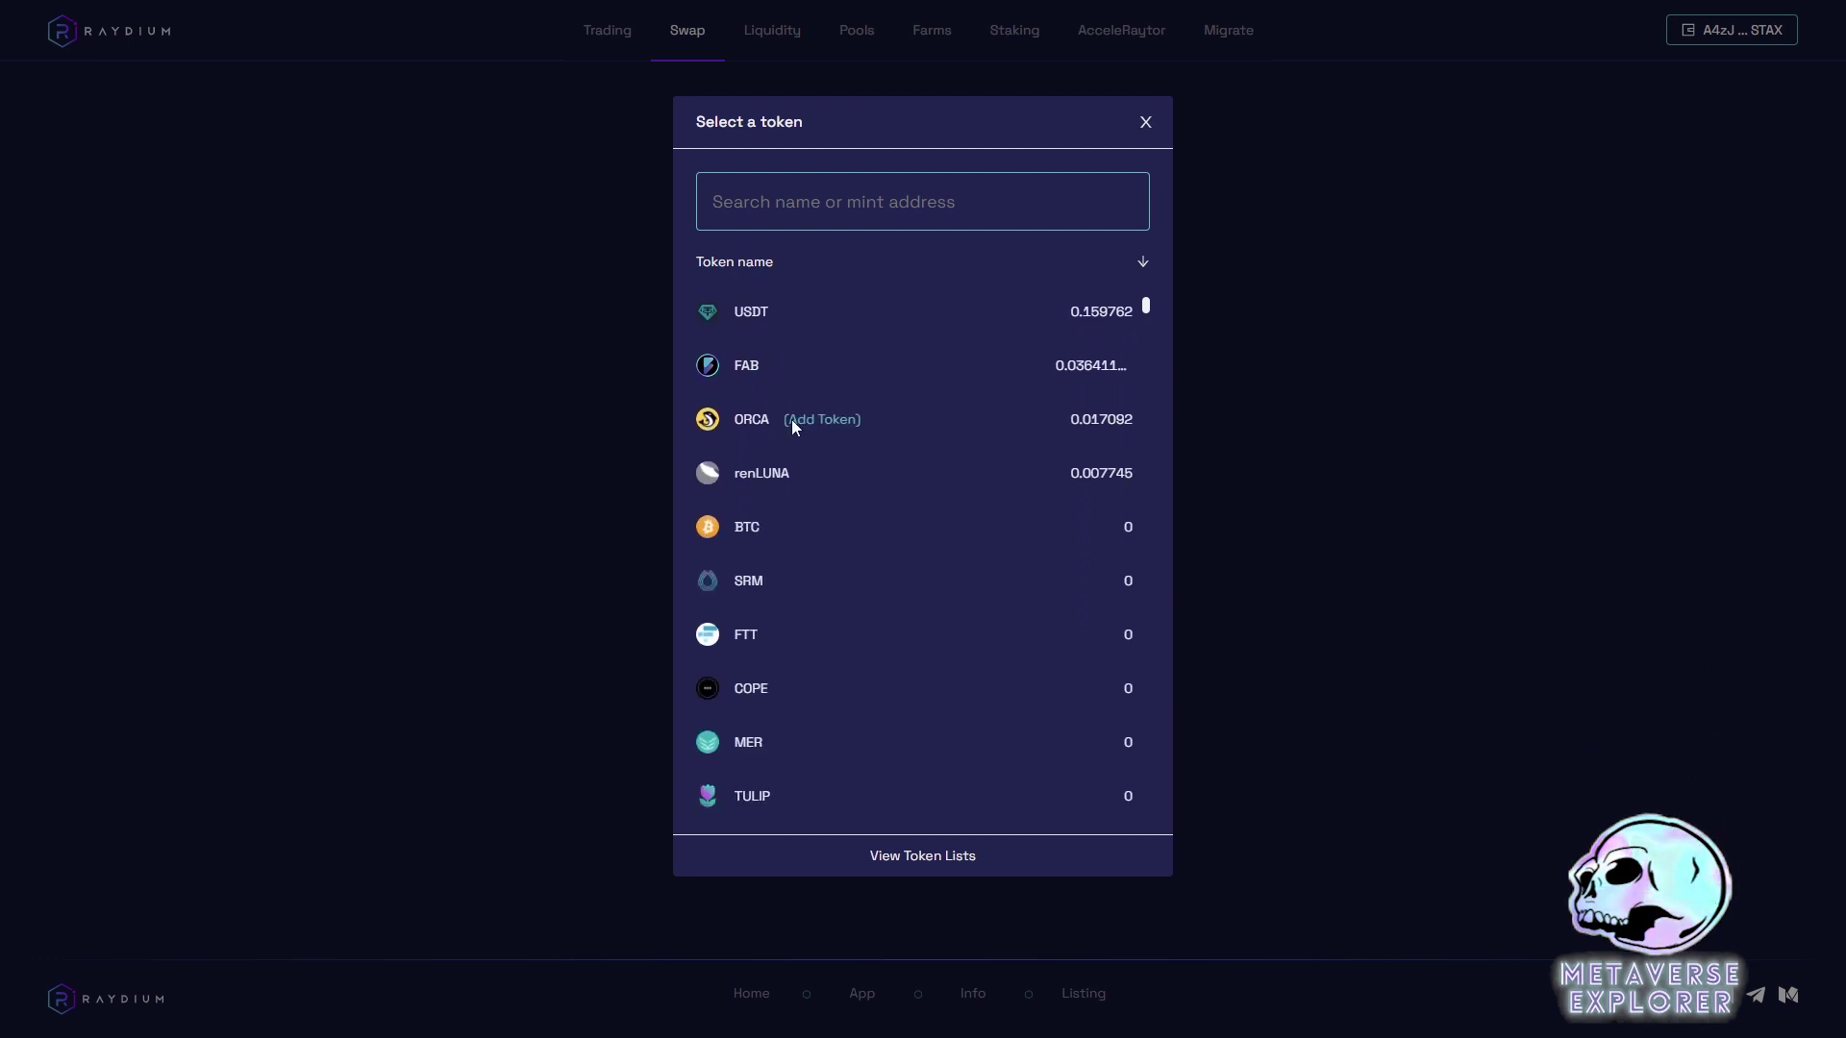
{"action": "scroll", "coordinate": [824, 705], "scroll_direction": "down", "scroll_amount": 5}
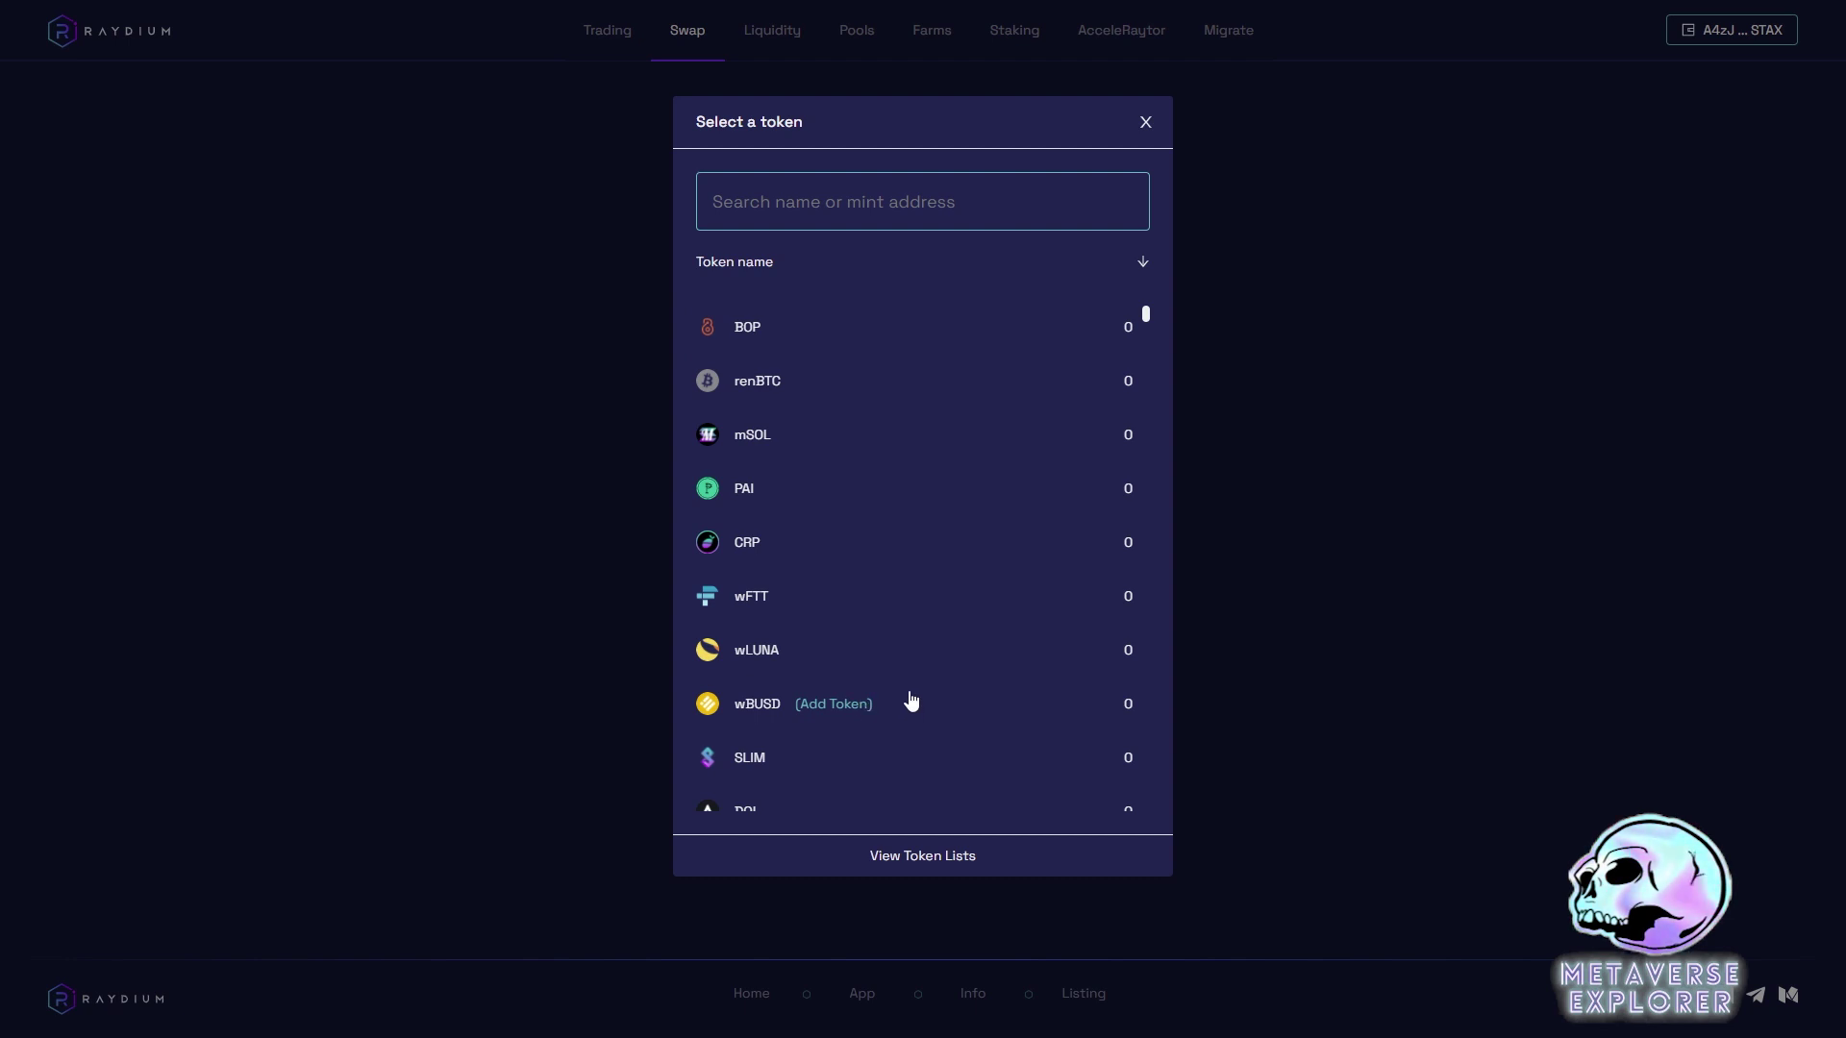
{"action": "scroll", "coordinate": [866, 682], "scroll_direction": "down", "scroll_amount": 1}
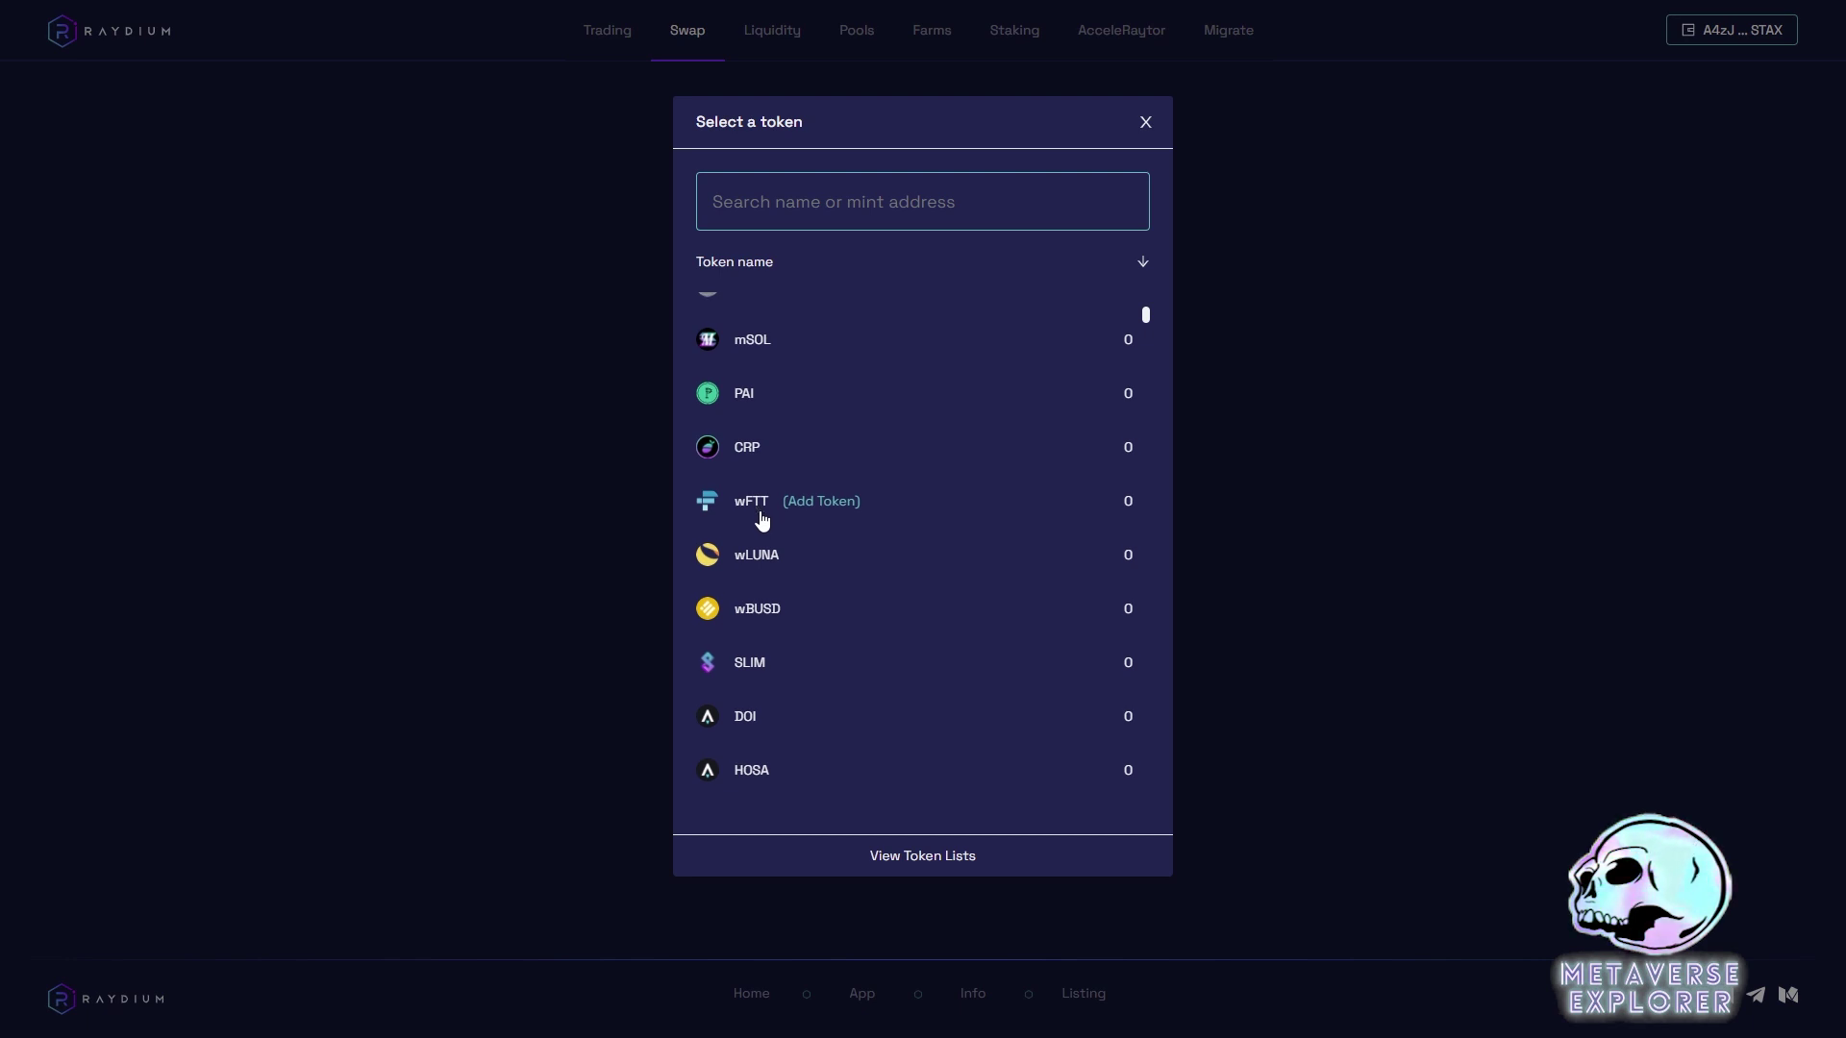
{"action": "scroll", "coordinate": [763, 528], "scroll_direction": "up", "scroll_amount": 5}
{"action": "scroll", "coordinate": [808, 567], "scroll_direction": "up", "scroll_amount": 3}
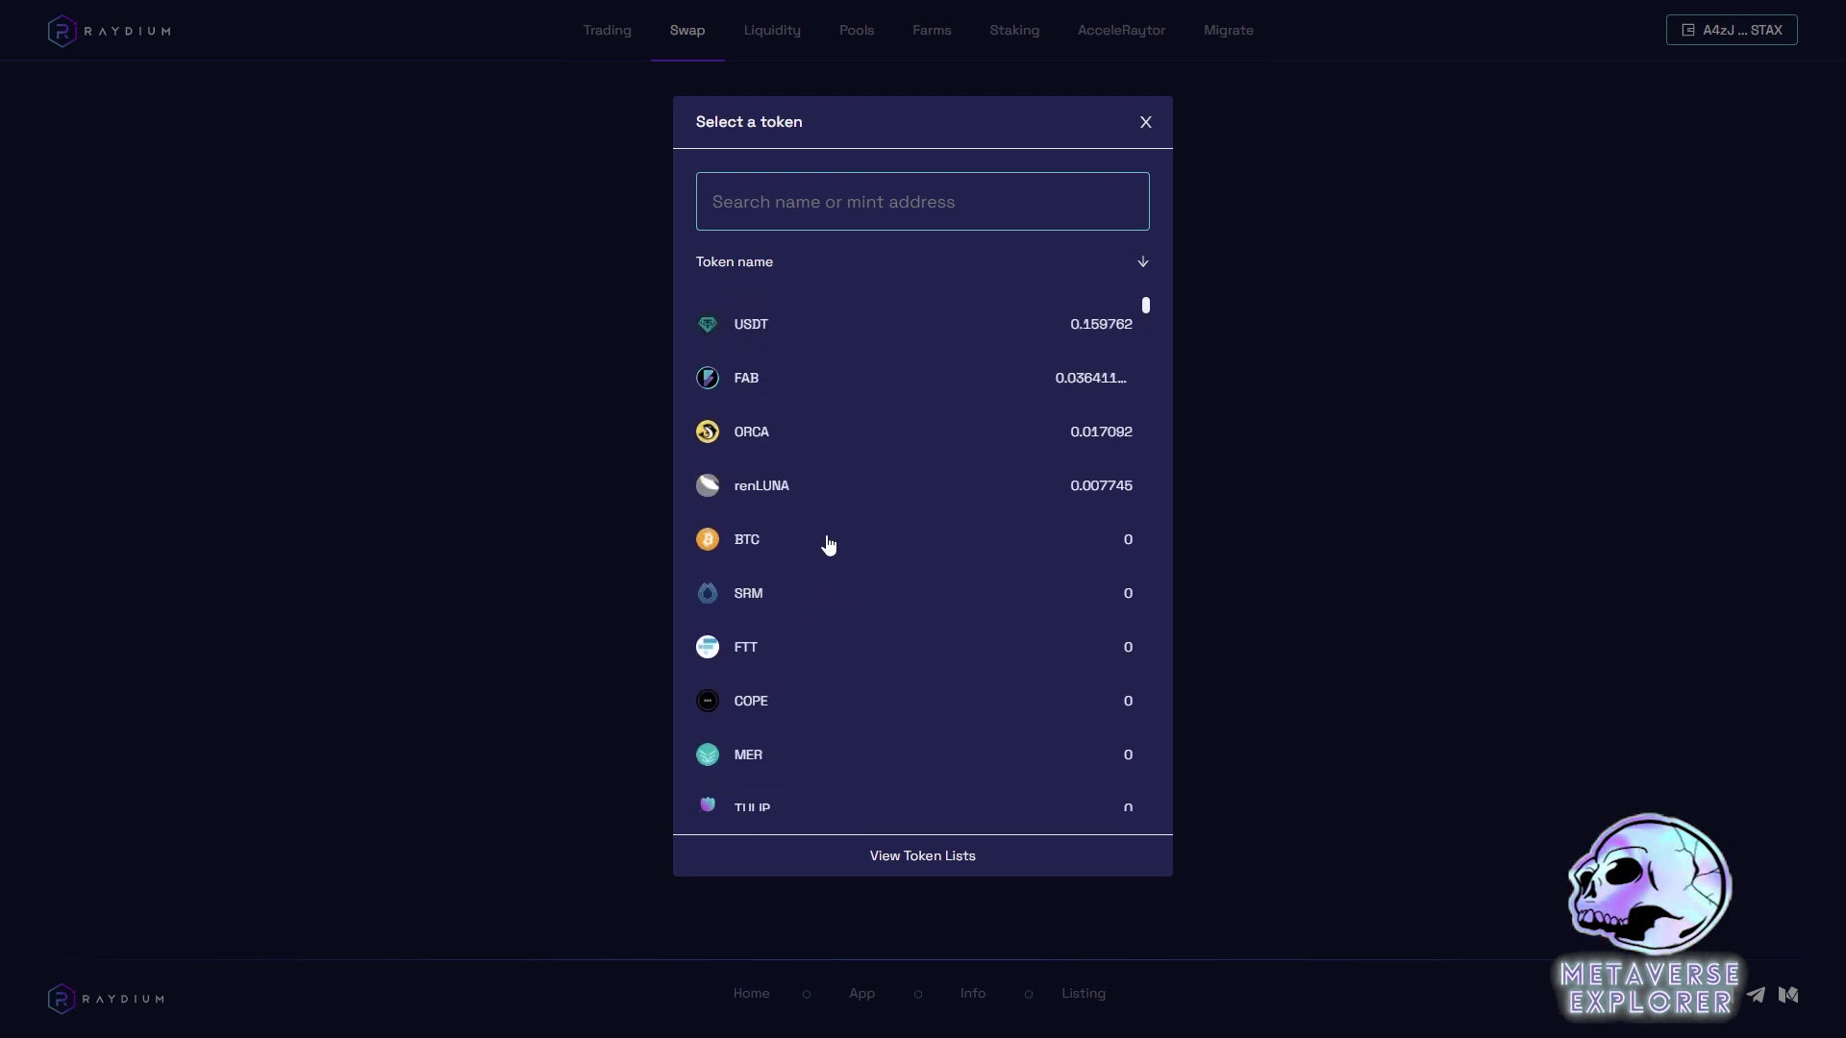
{"action": "scroll", "coordinate": [923, 567], "scroll_direction": "up", "scroll_amount": 1}
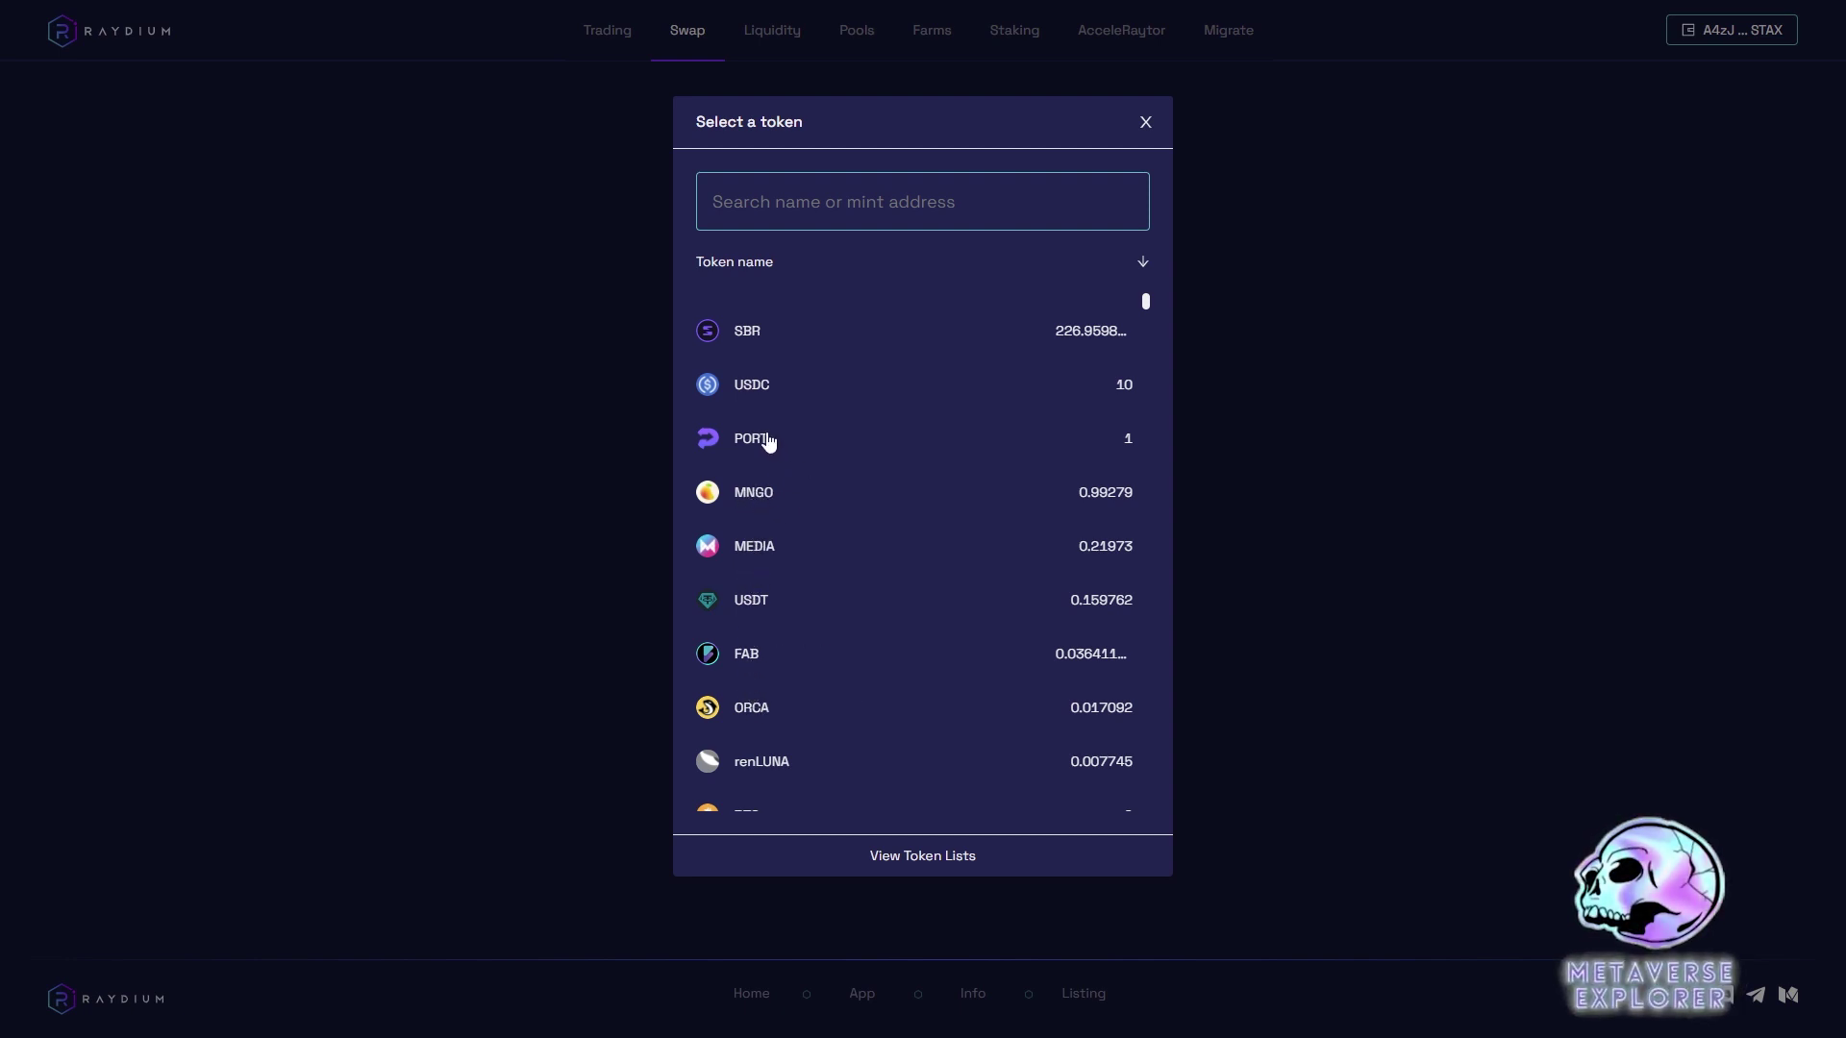
{"action": "scroll", "coordinate": [770, 447], "scroll_direction": "up", "scroll_amount": 1}
{"action": "scroll", "coordinate": [770, 465], "scroll_direction": "up", "scroll_amount": 1}
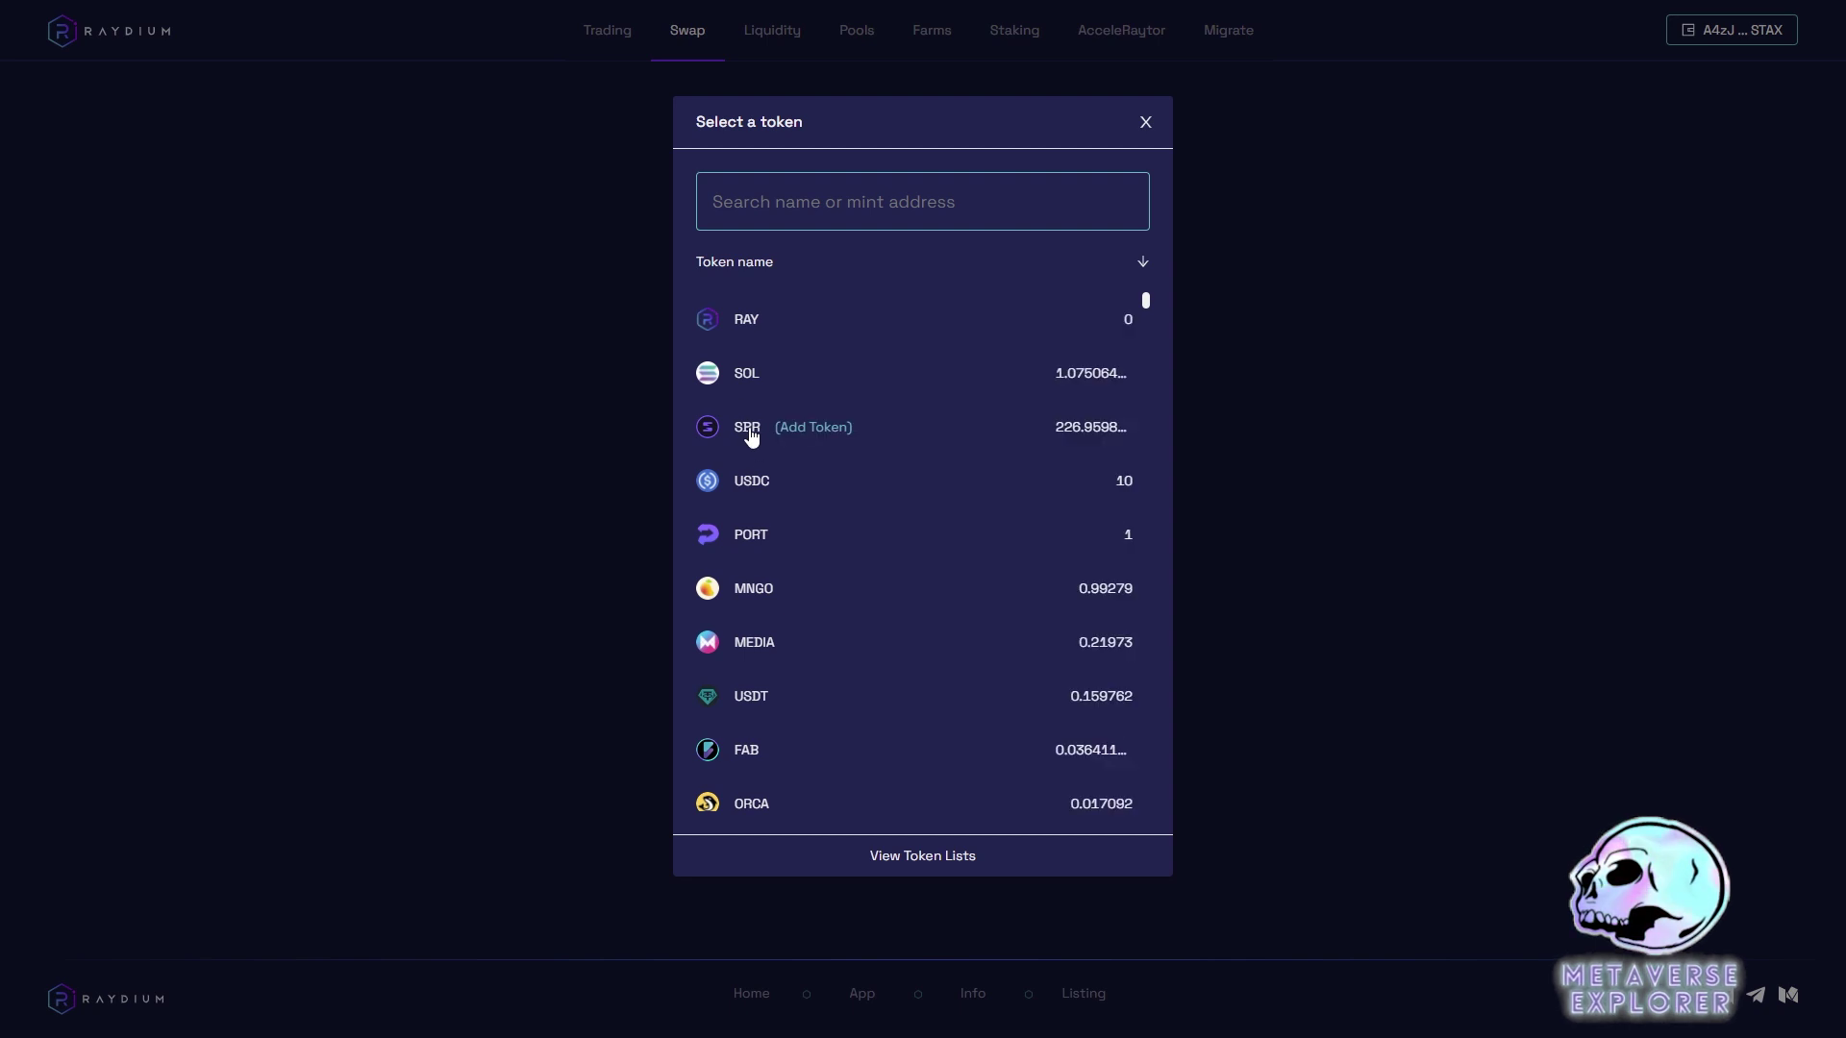
{"action": "left_click", "coordinate": [748, 321]}
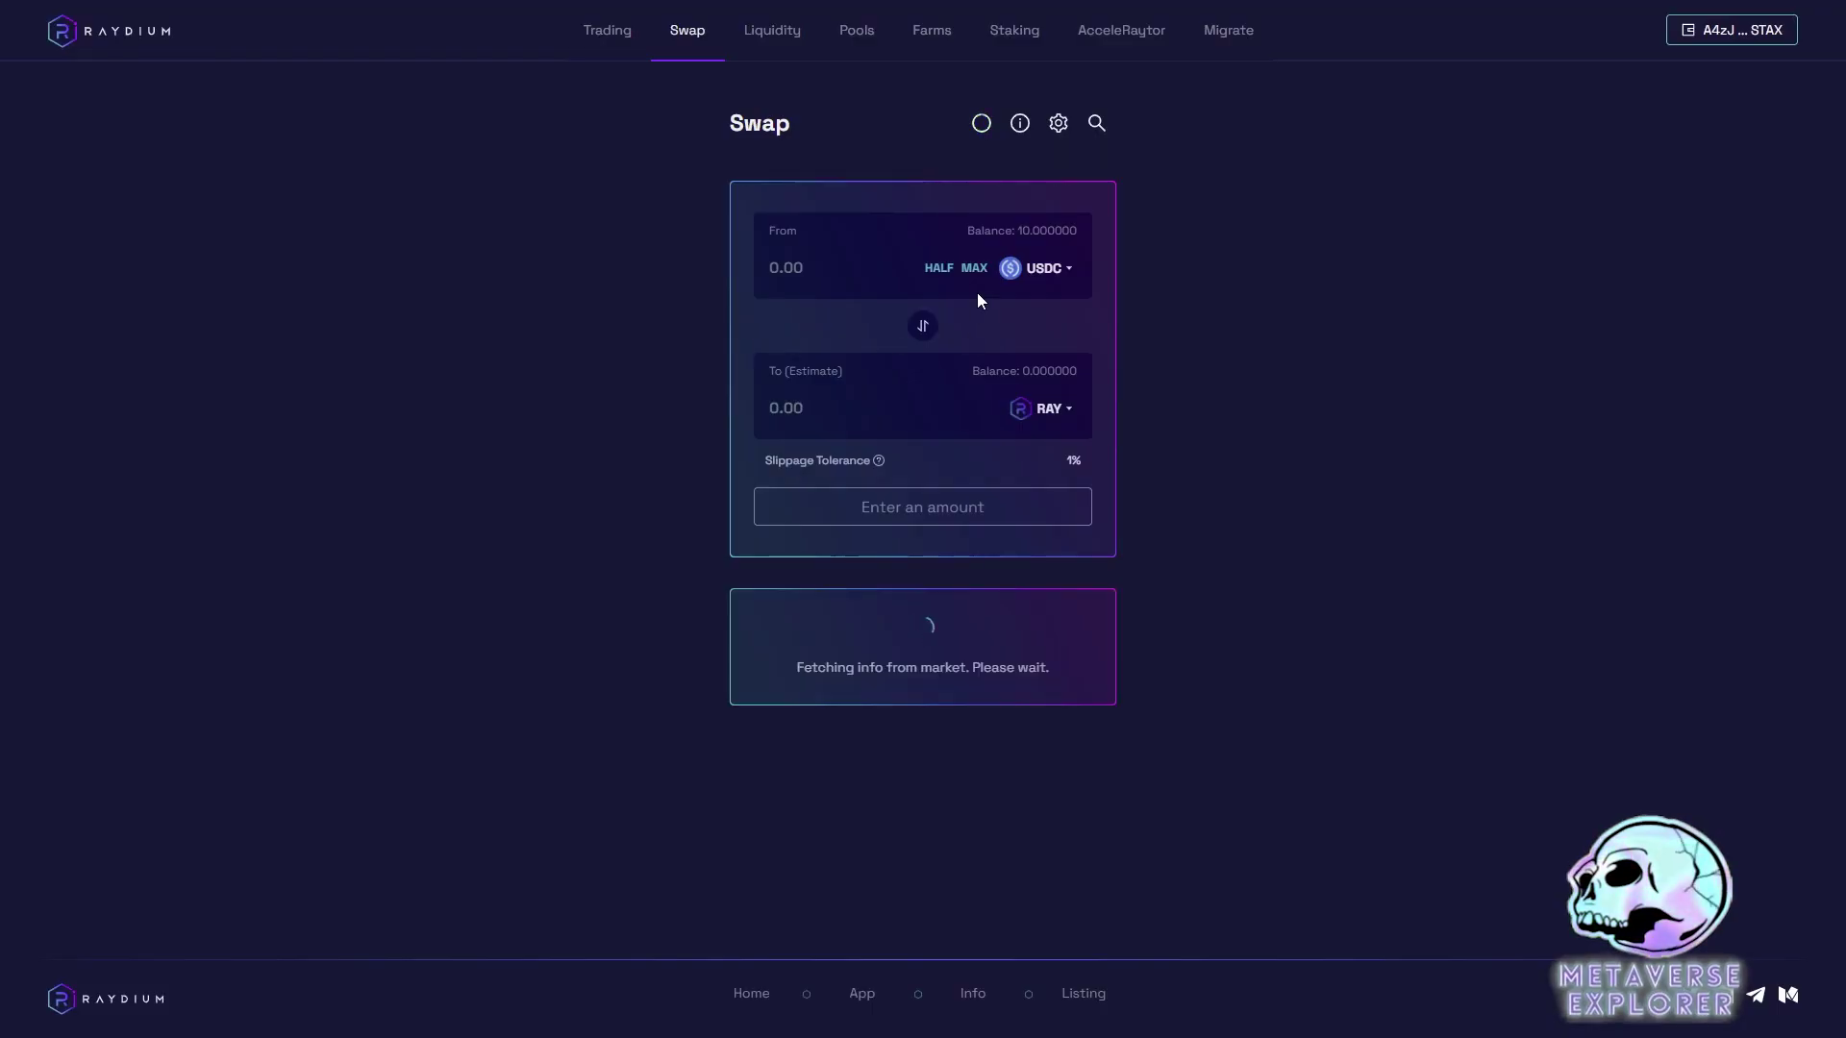
{"action": "left_click", "coordinate": [940, 269]}
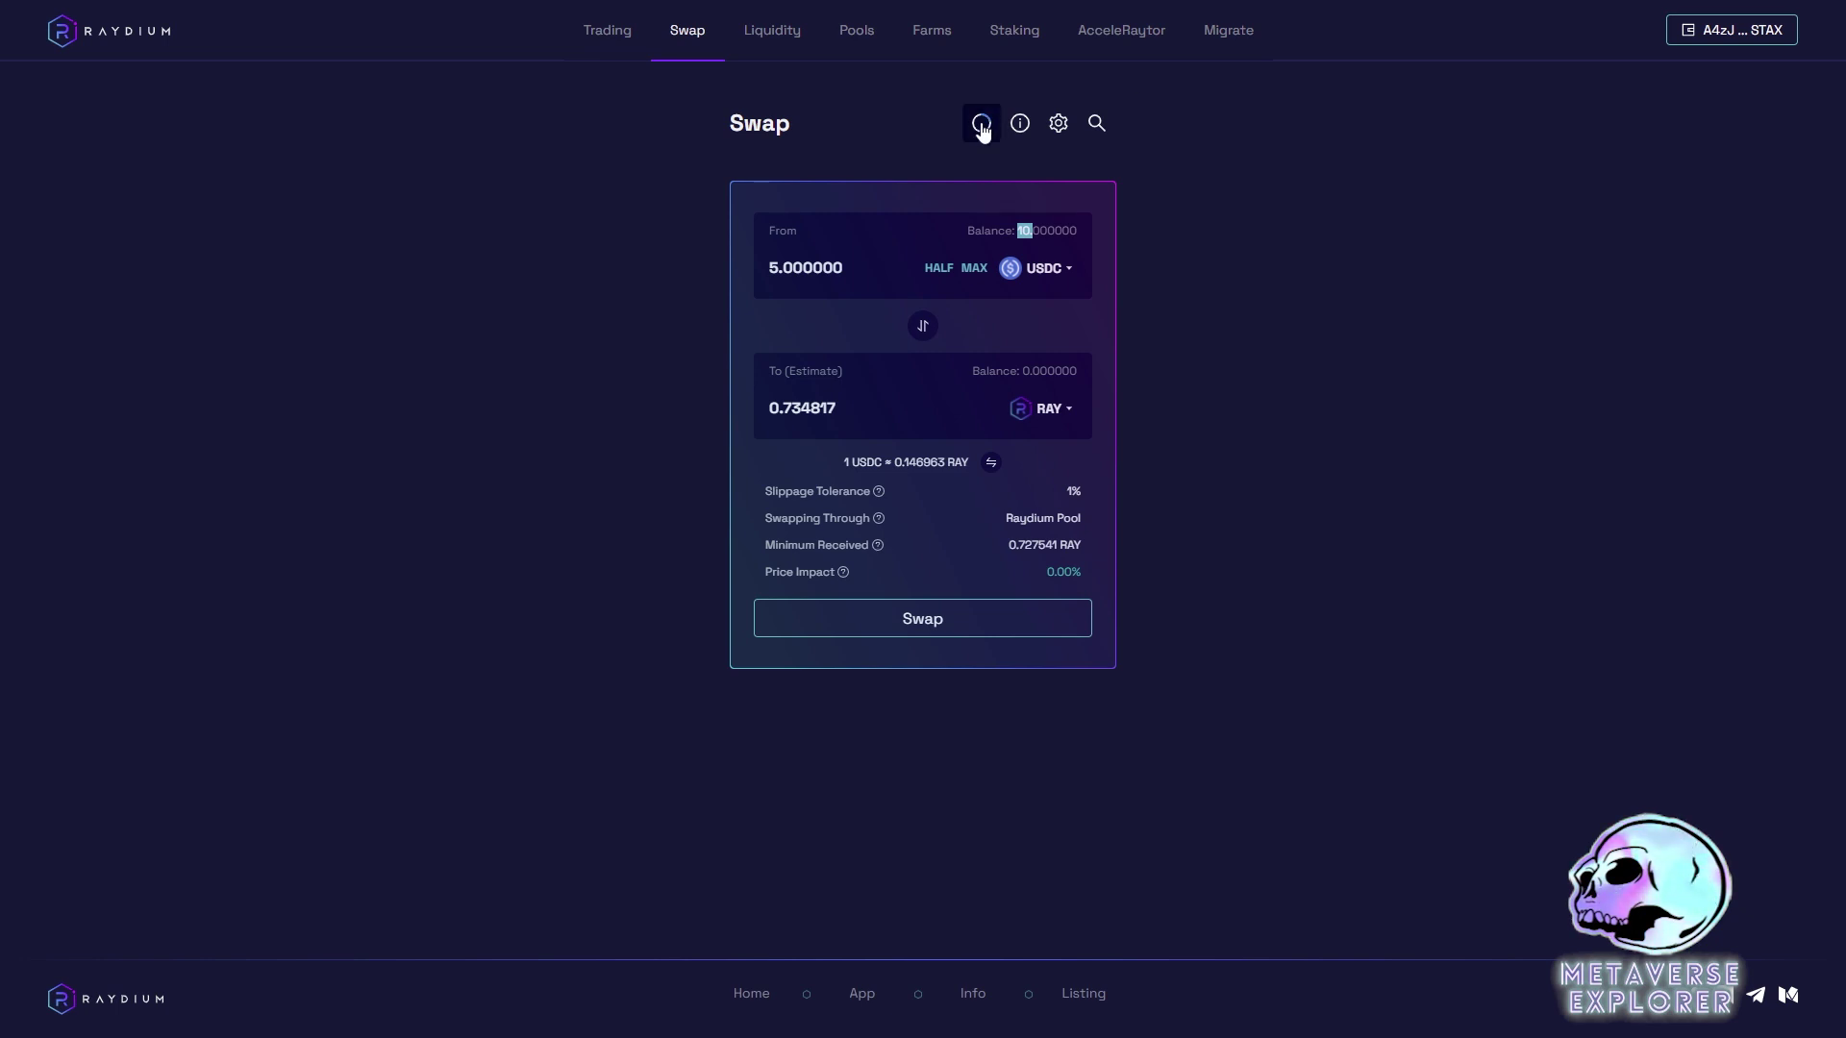
{"action": "mouse_move", "coordinate": [981, 132]}
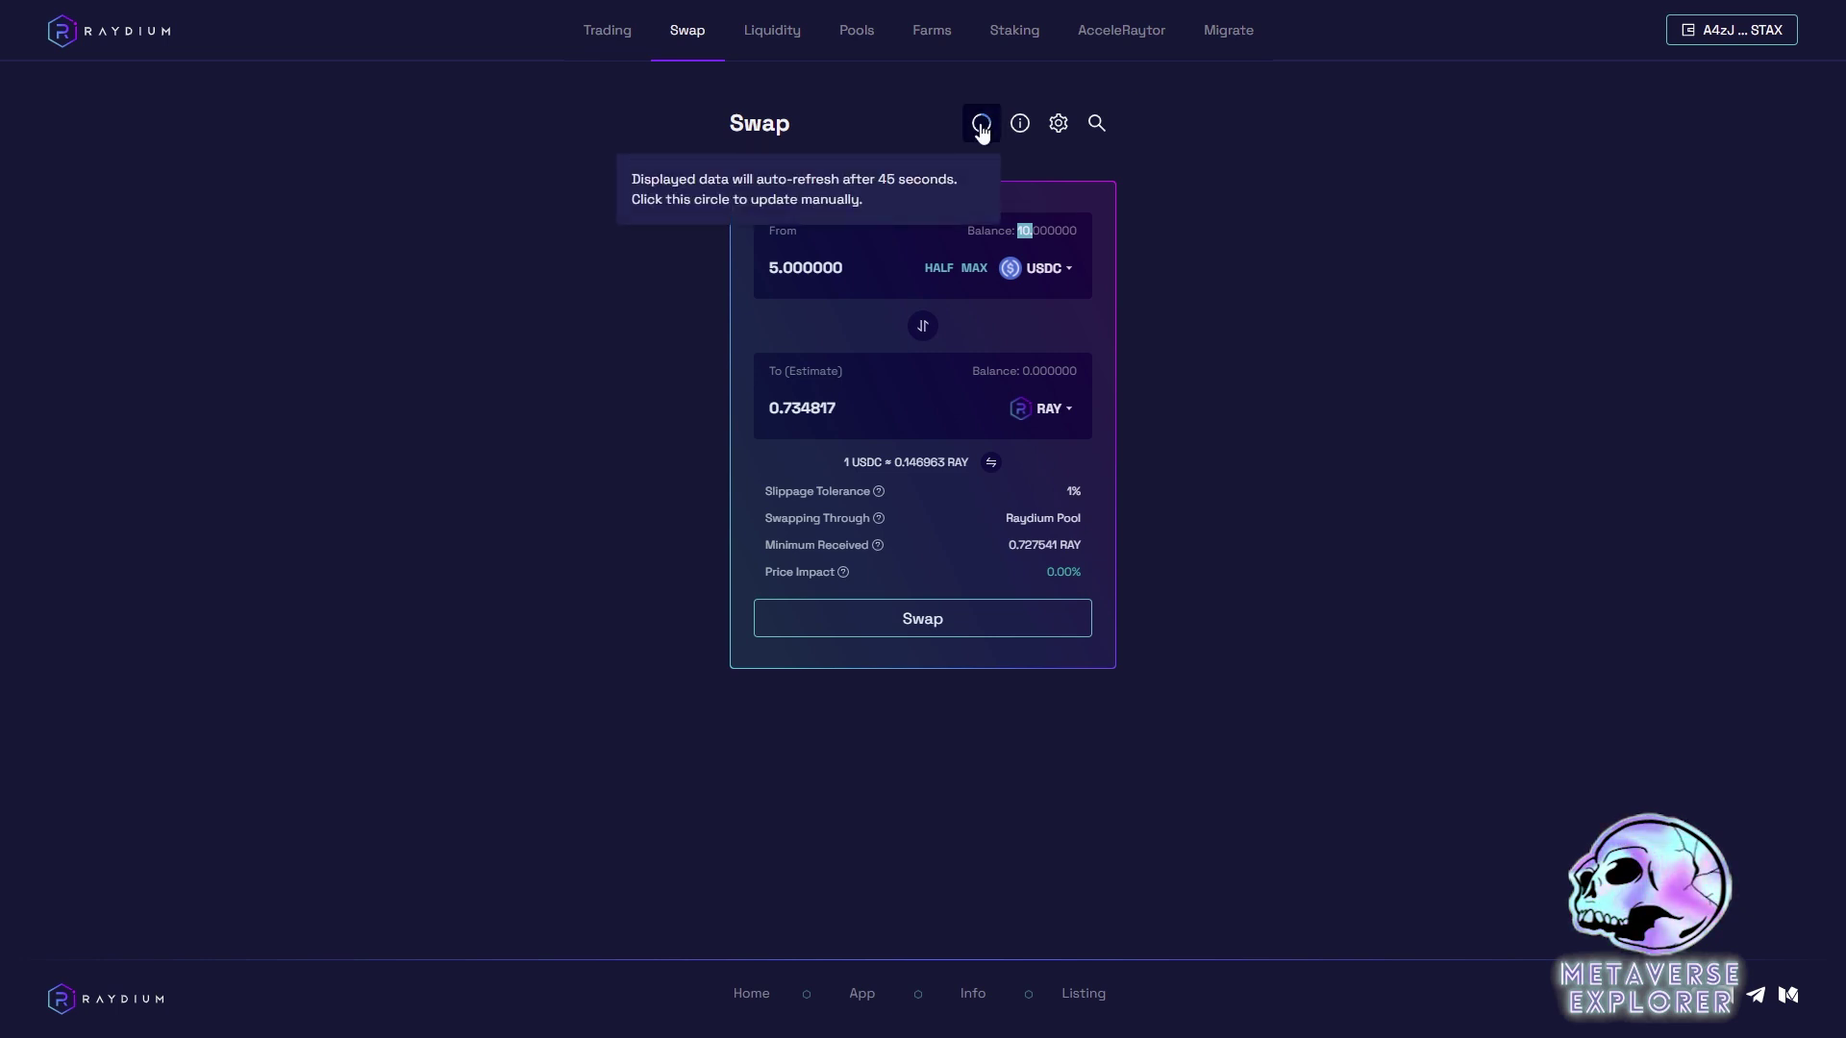
{"action": "left_click", "coordinate": [981, 132]}
{"action": "mouse_move", "coordinate": [1016, 138]}
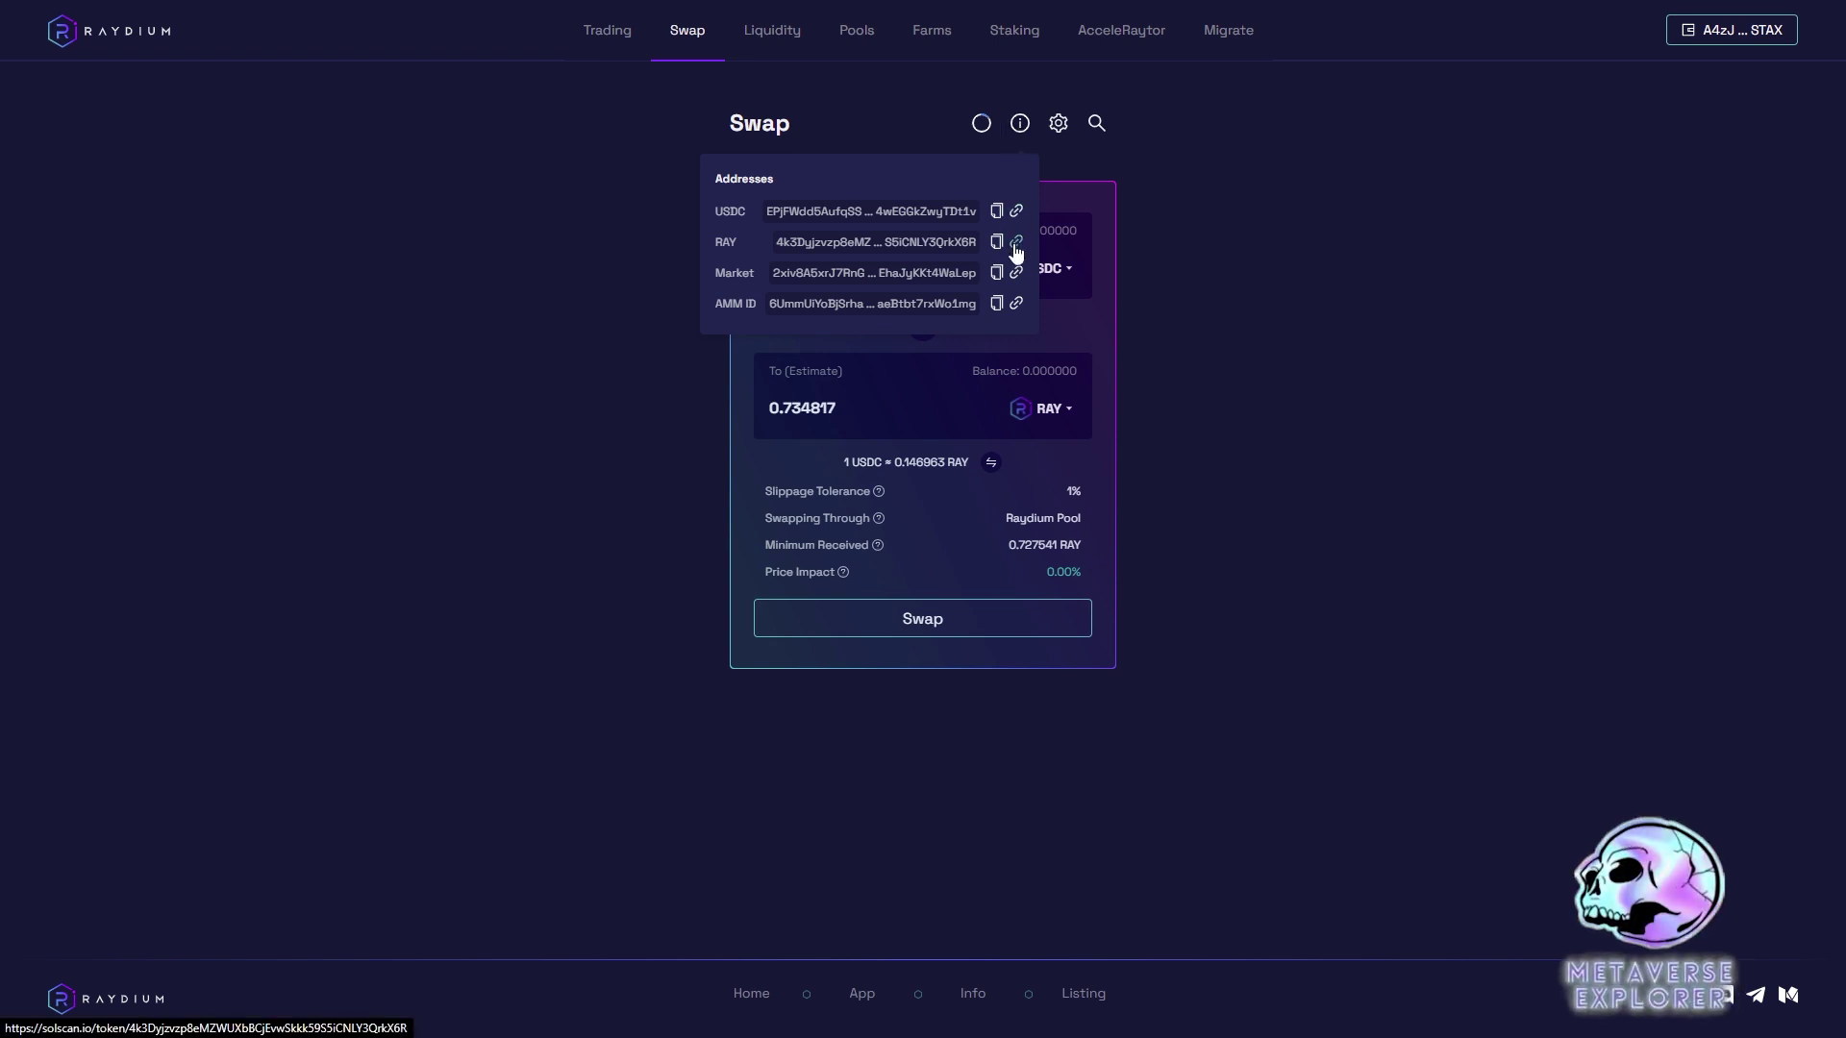
{"action": "left_click", "coordinate": [1060, 126]}
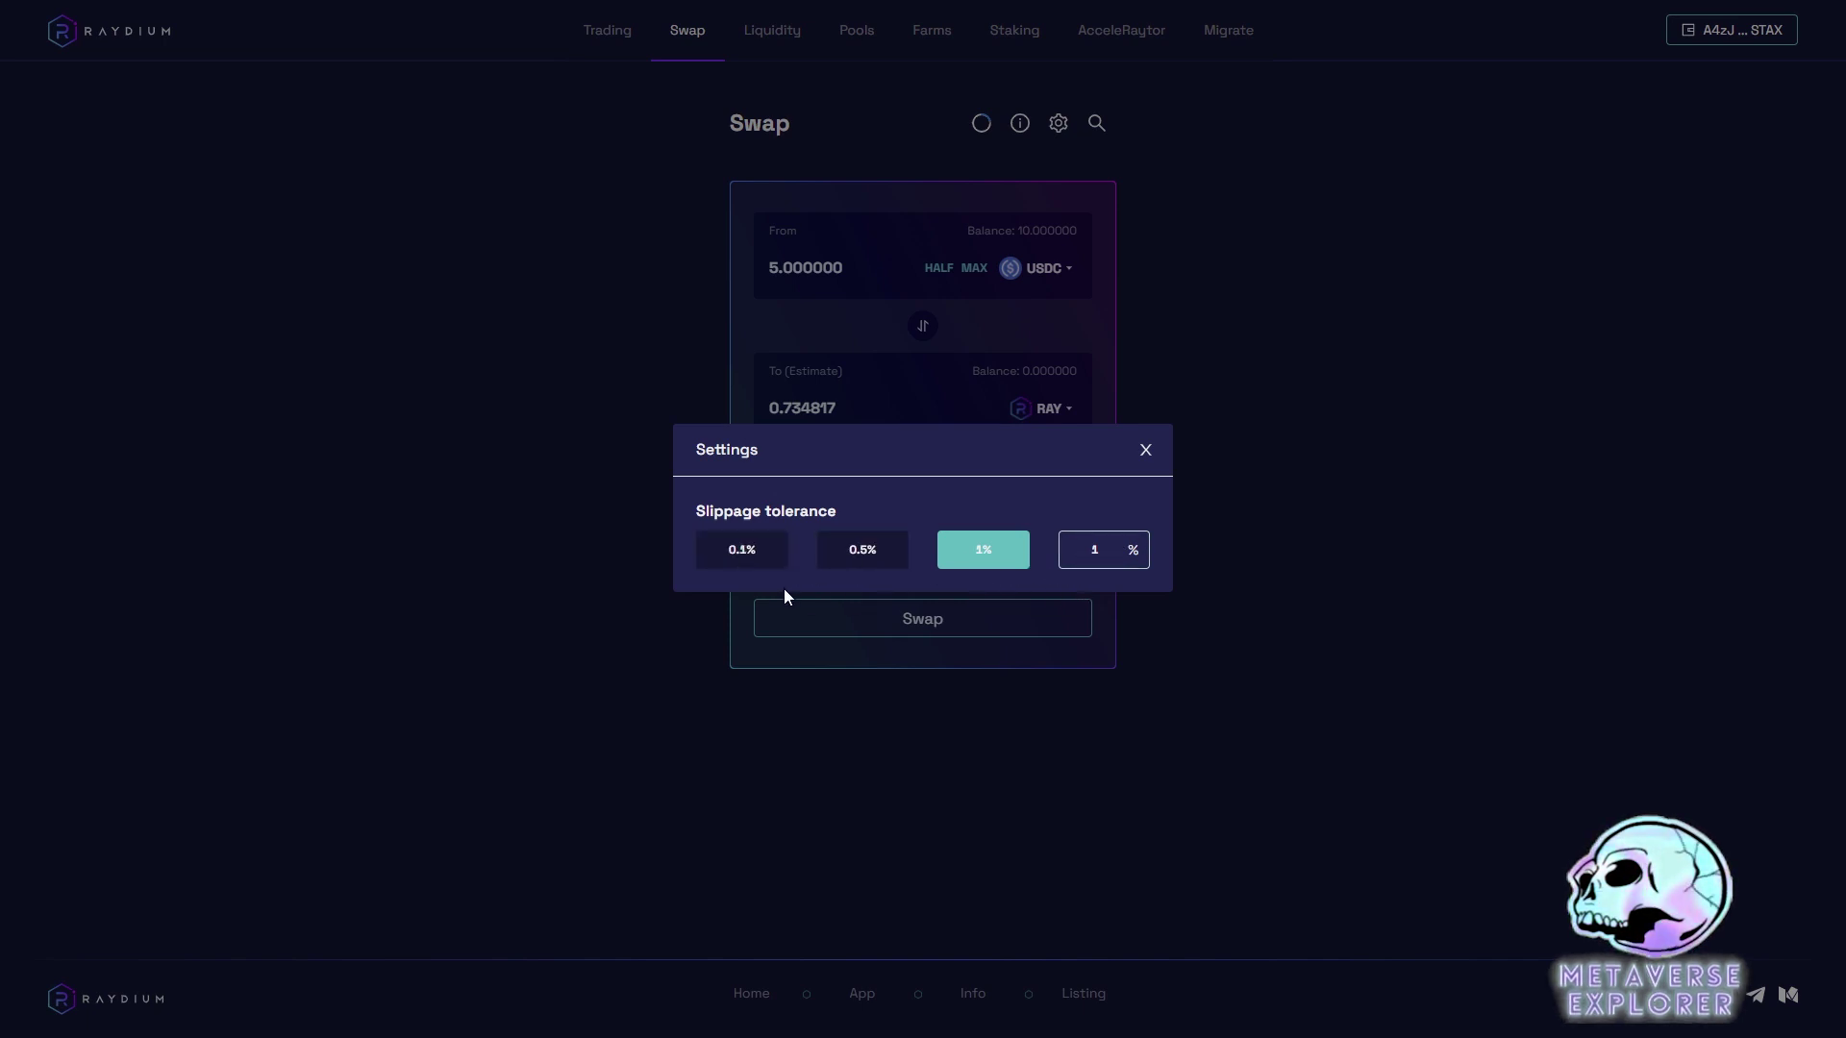
{"action": "left_click", "coordinate": [740, 555]}
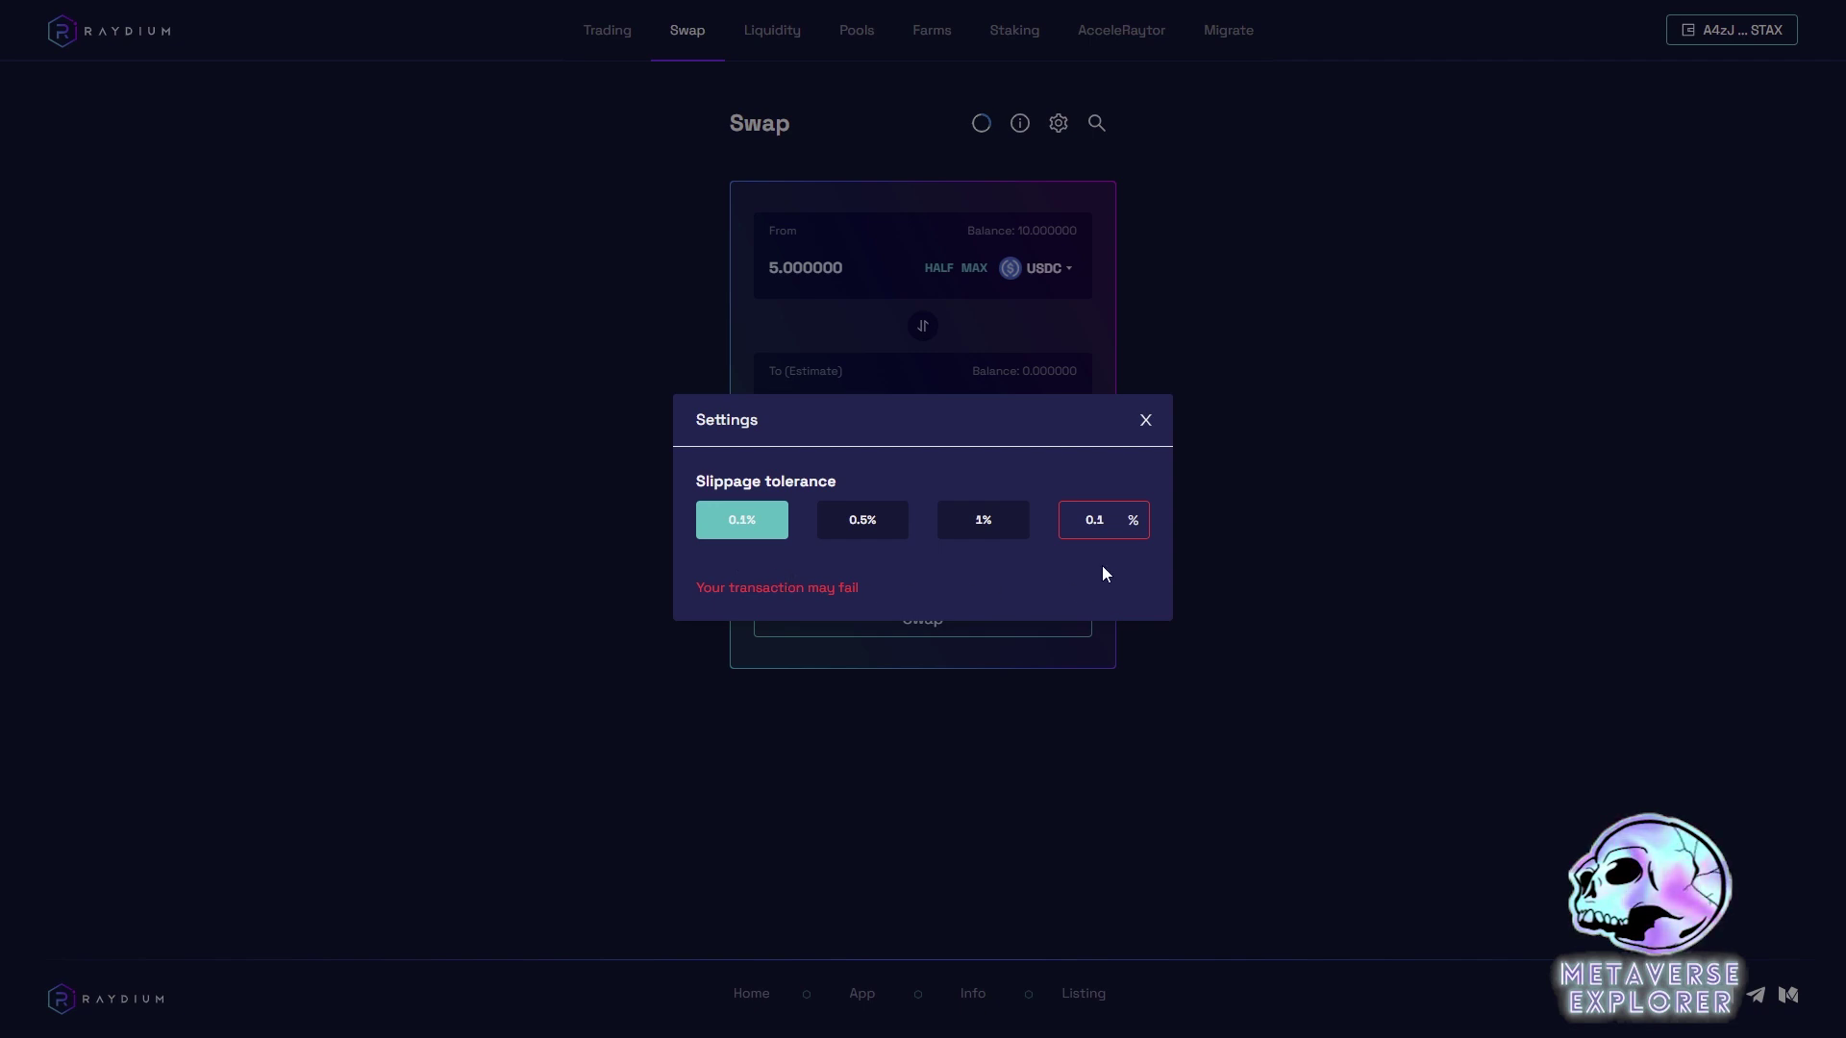
{"action": "left_click", "coordinate": [846, 528]}
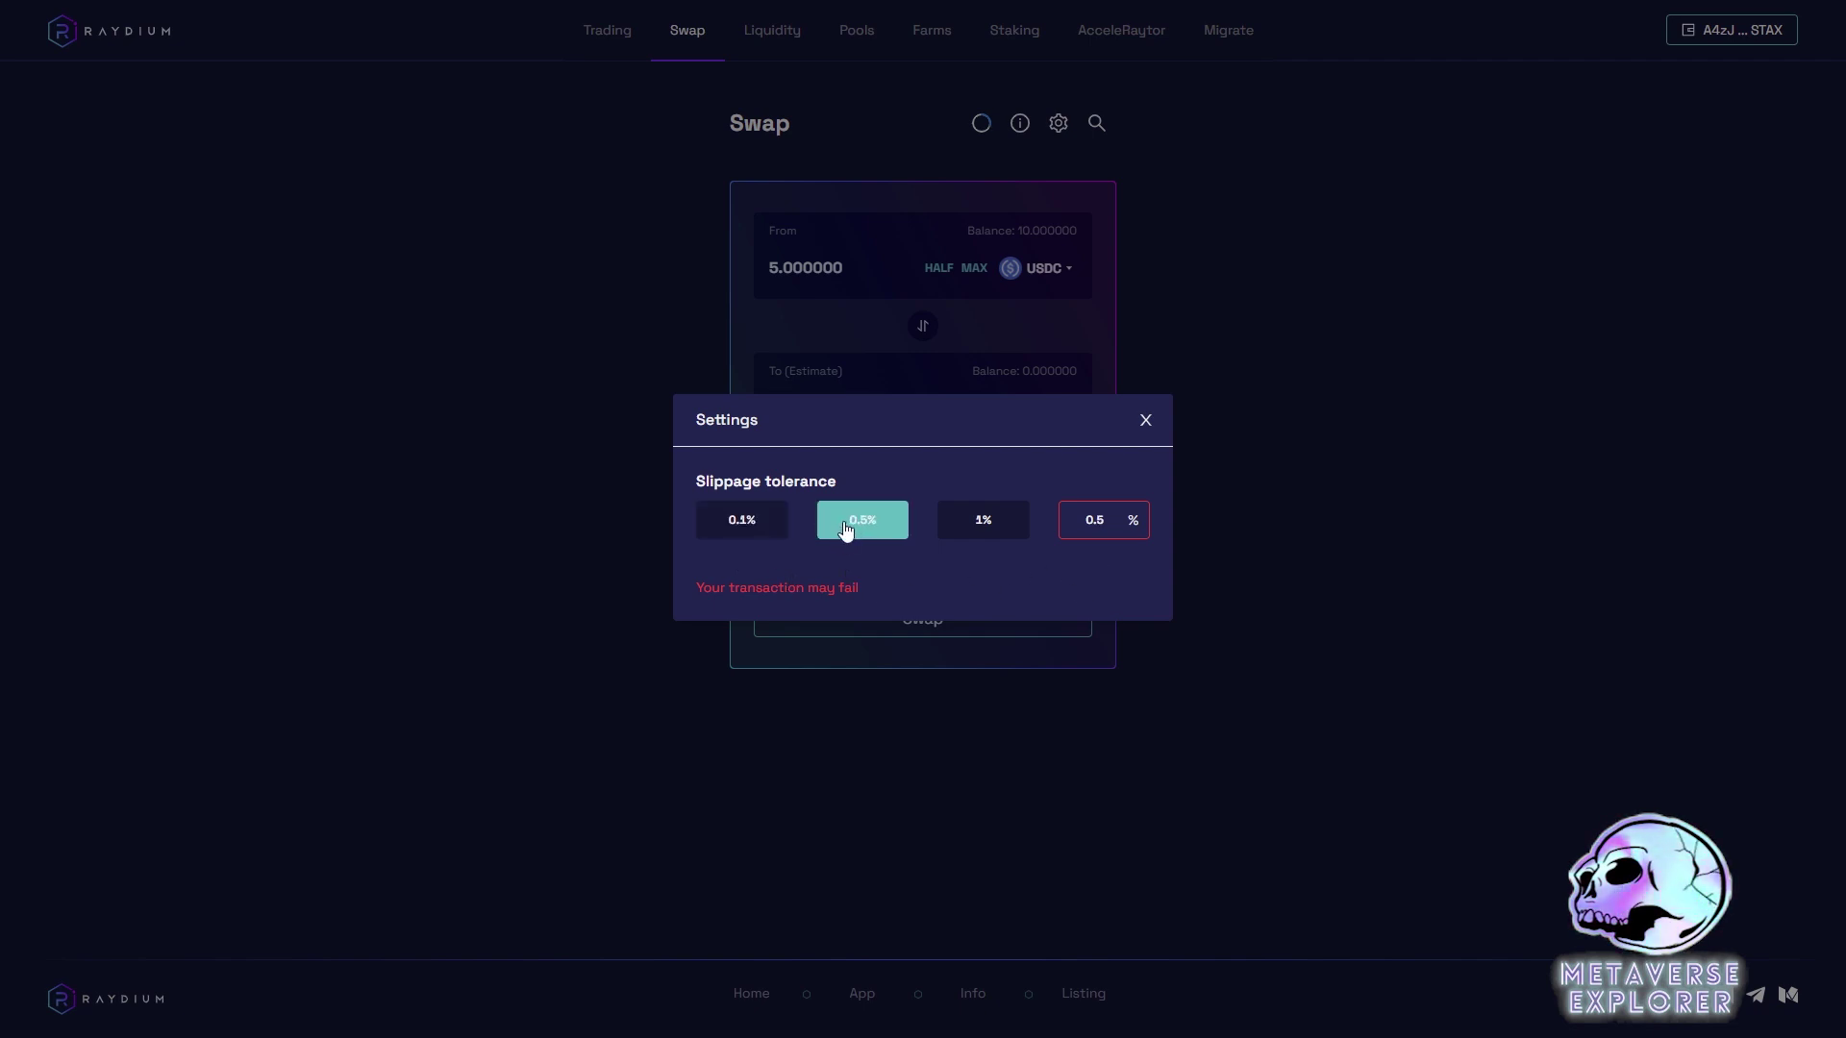
{"action": "left_click", "coordinate": [989, 532]}
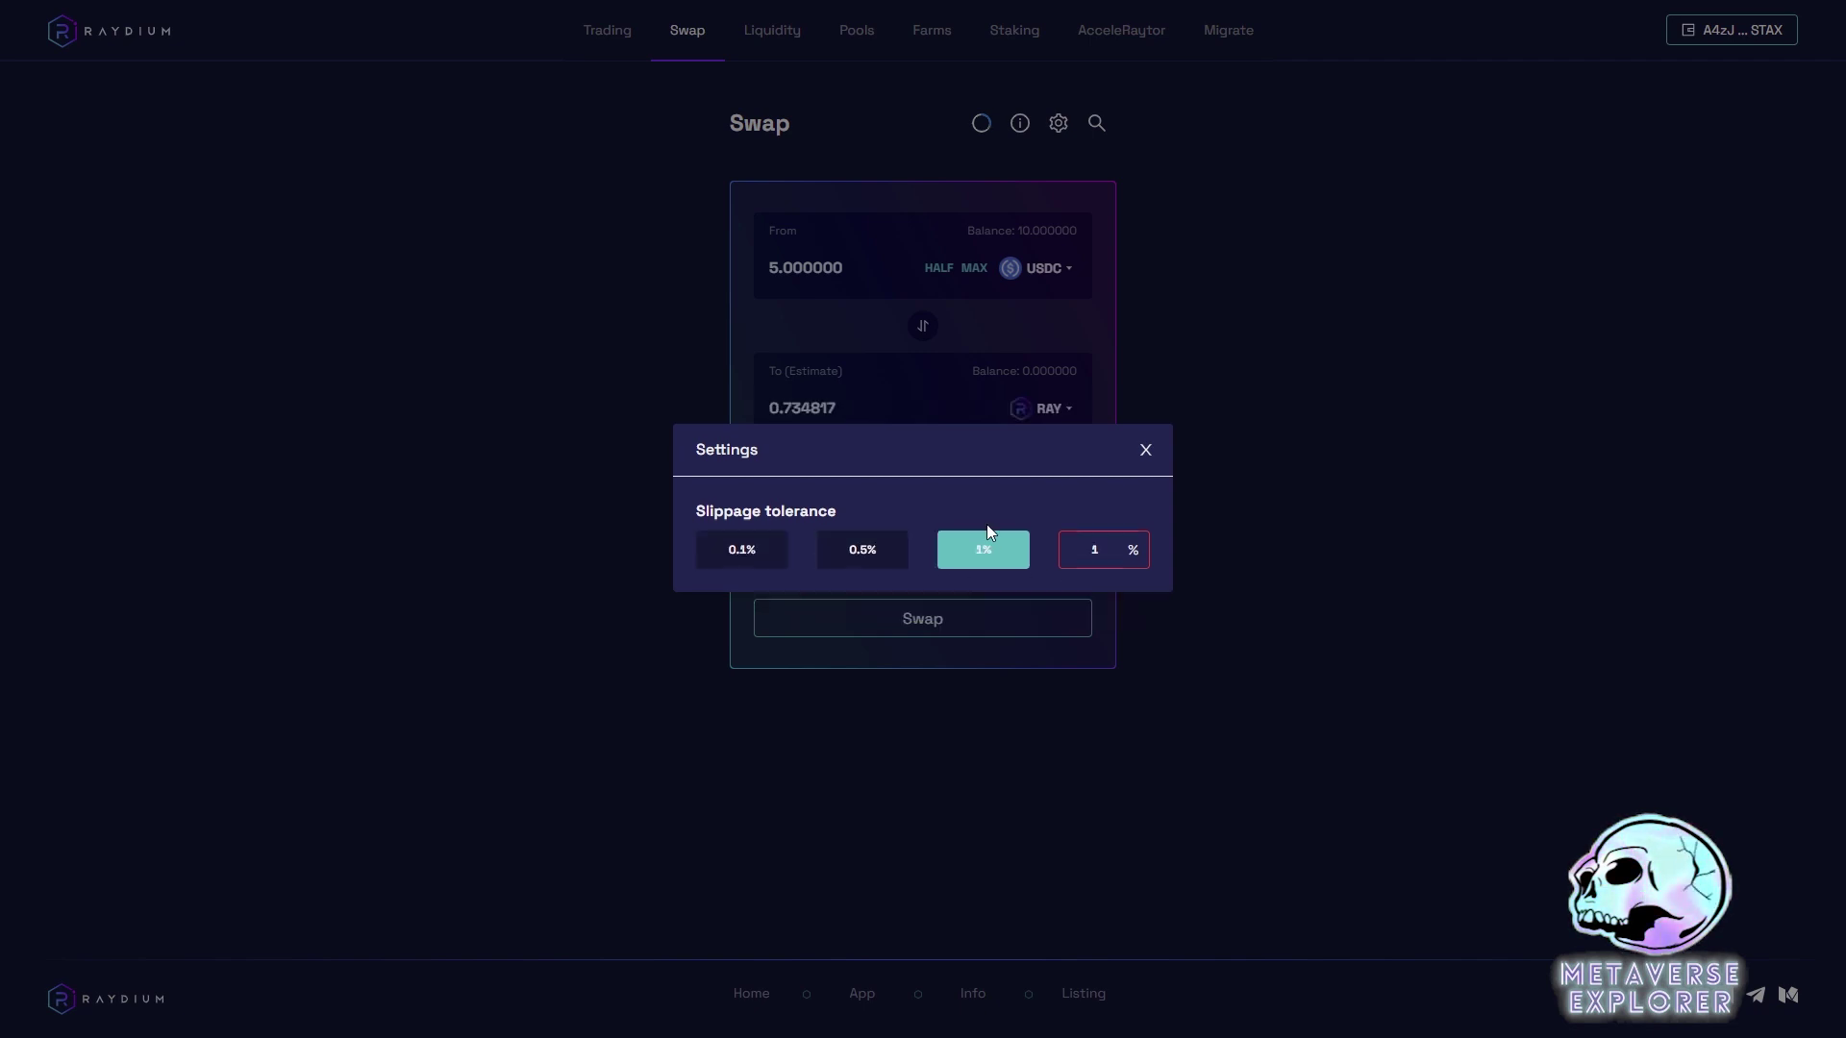
{"action": "left_click", "coordinate": [1146, 450]}
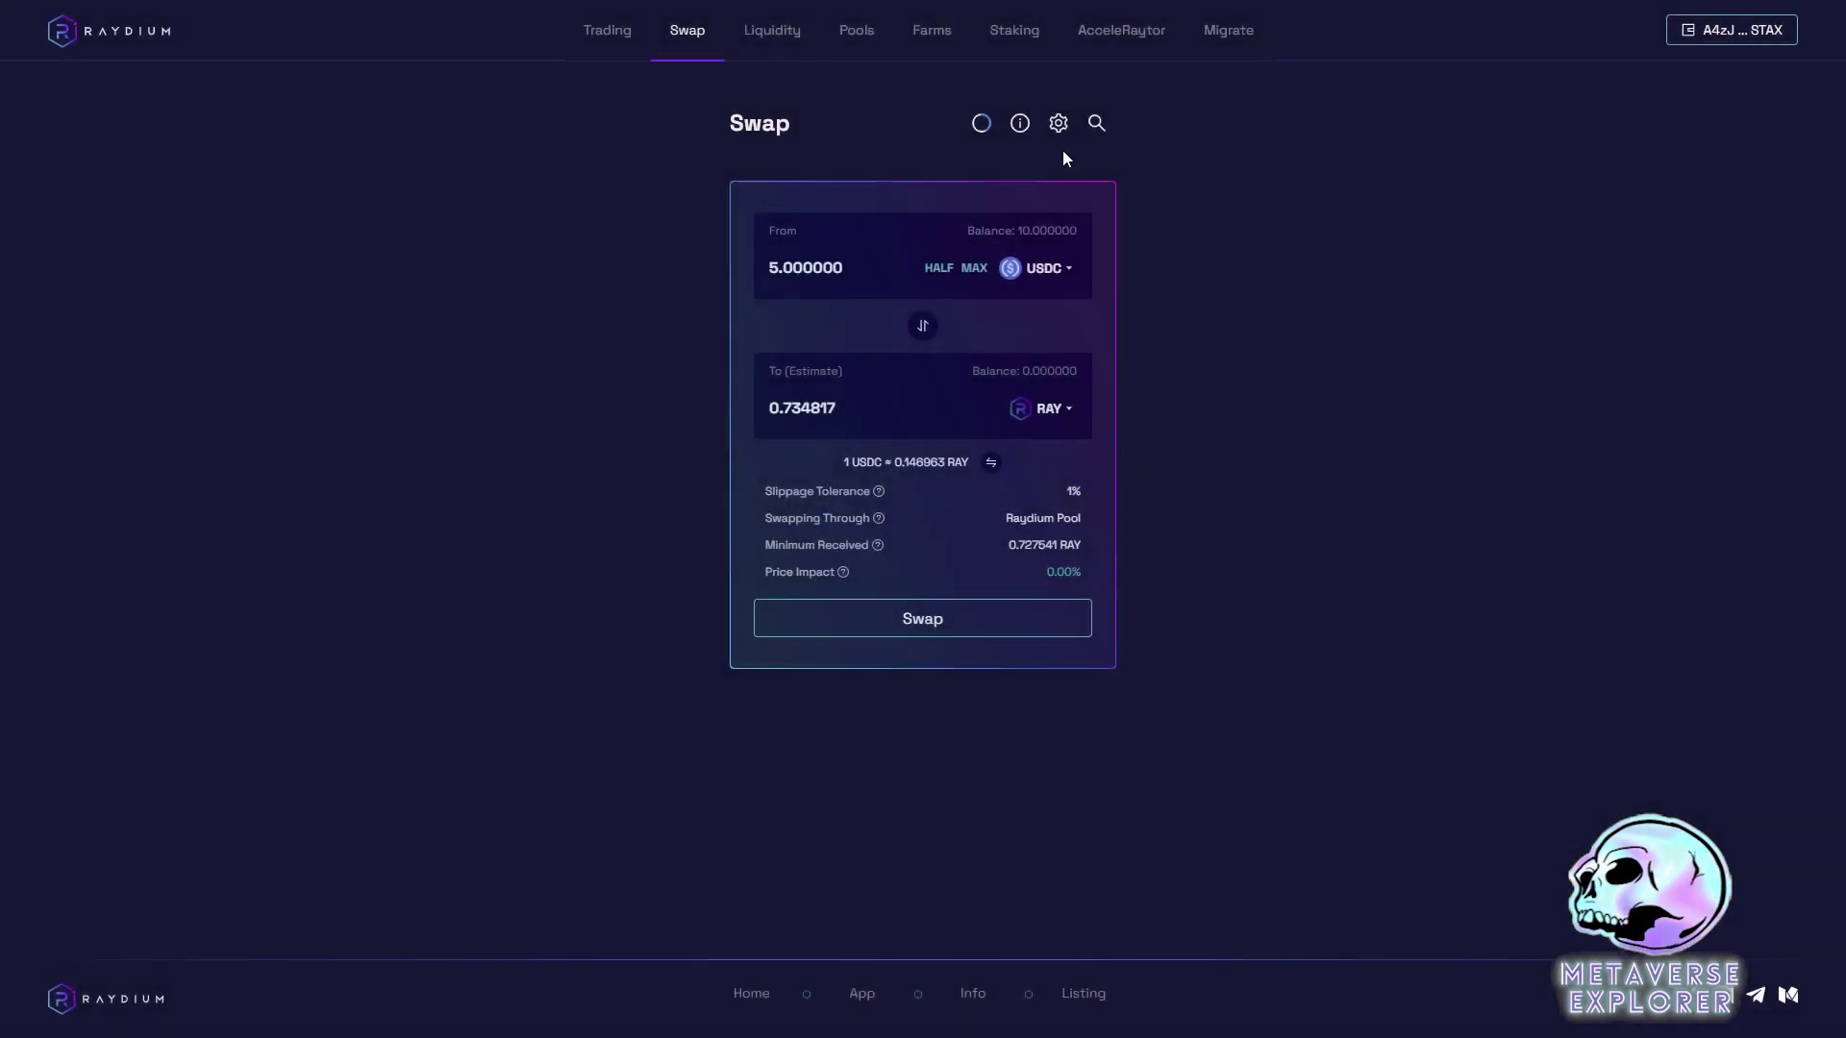
{"action": "left_click", "coordinate": [1095, 125]}
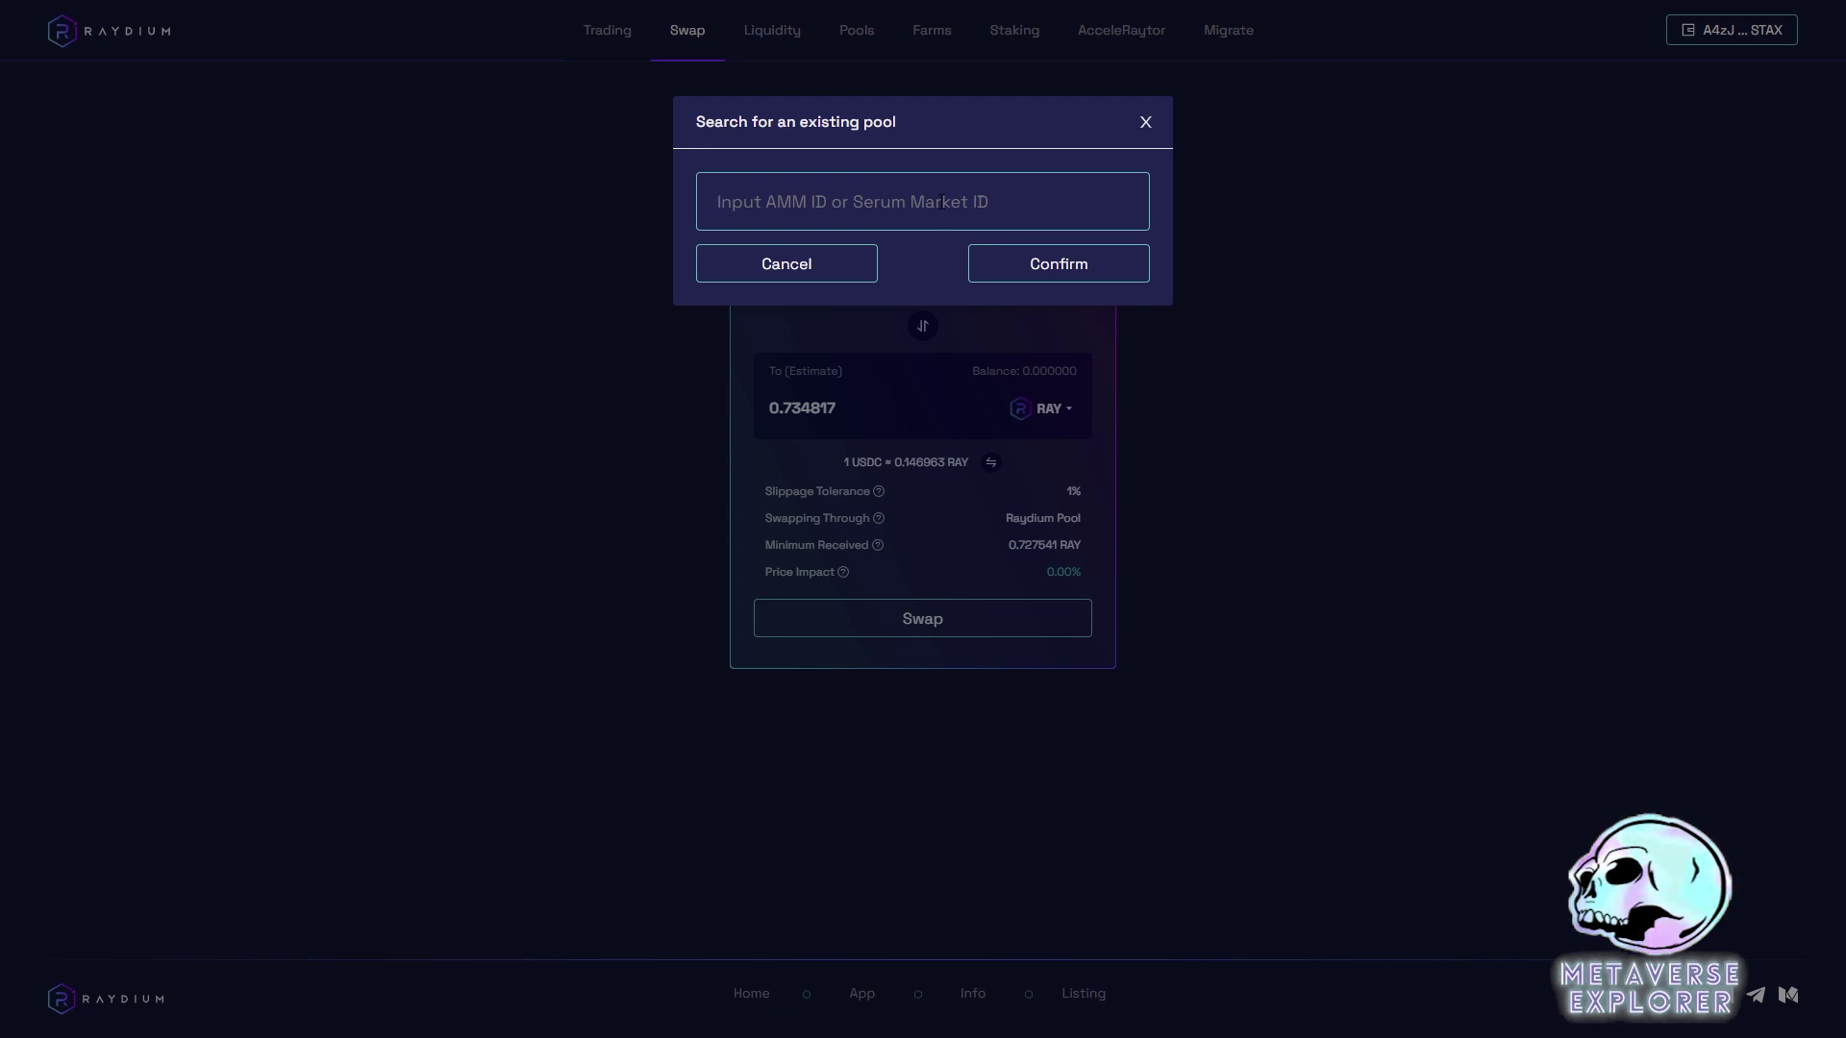
{"action": "left_click", "coordinate": [1146, 123]}
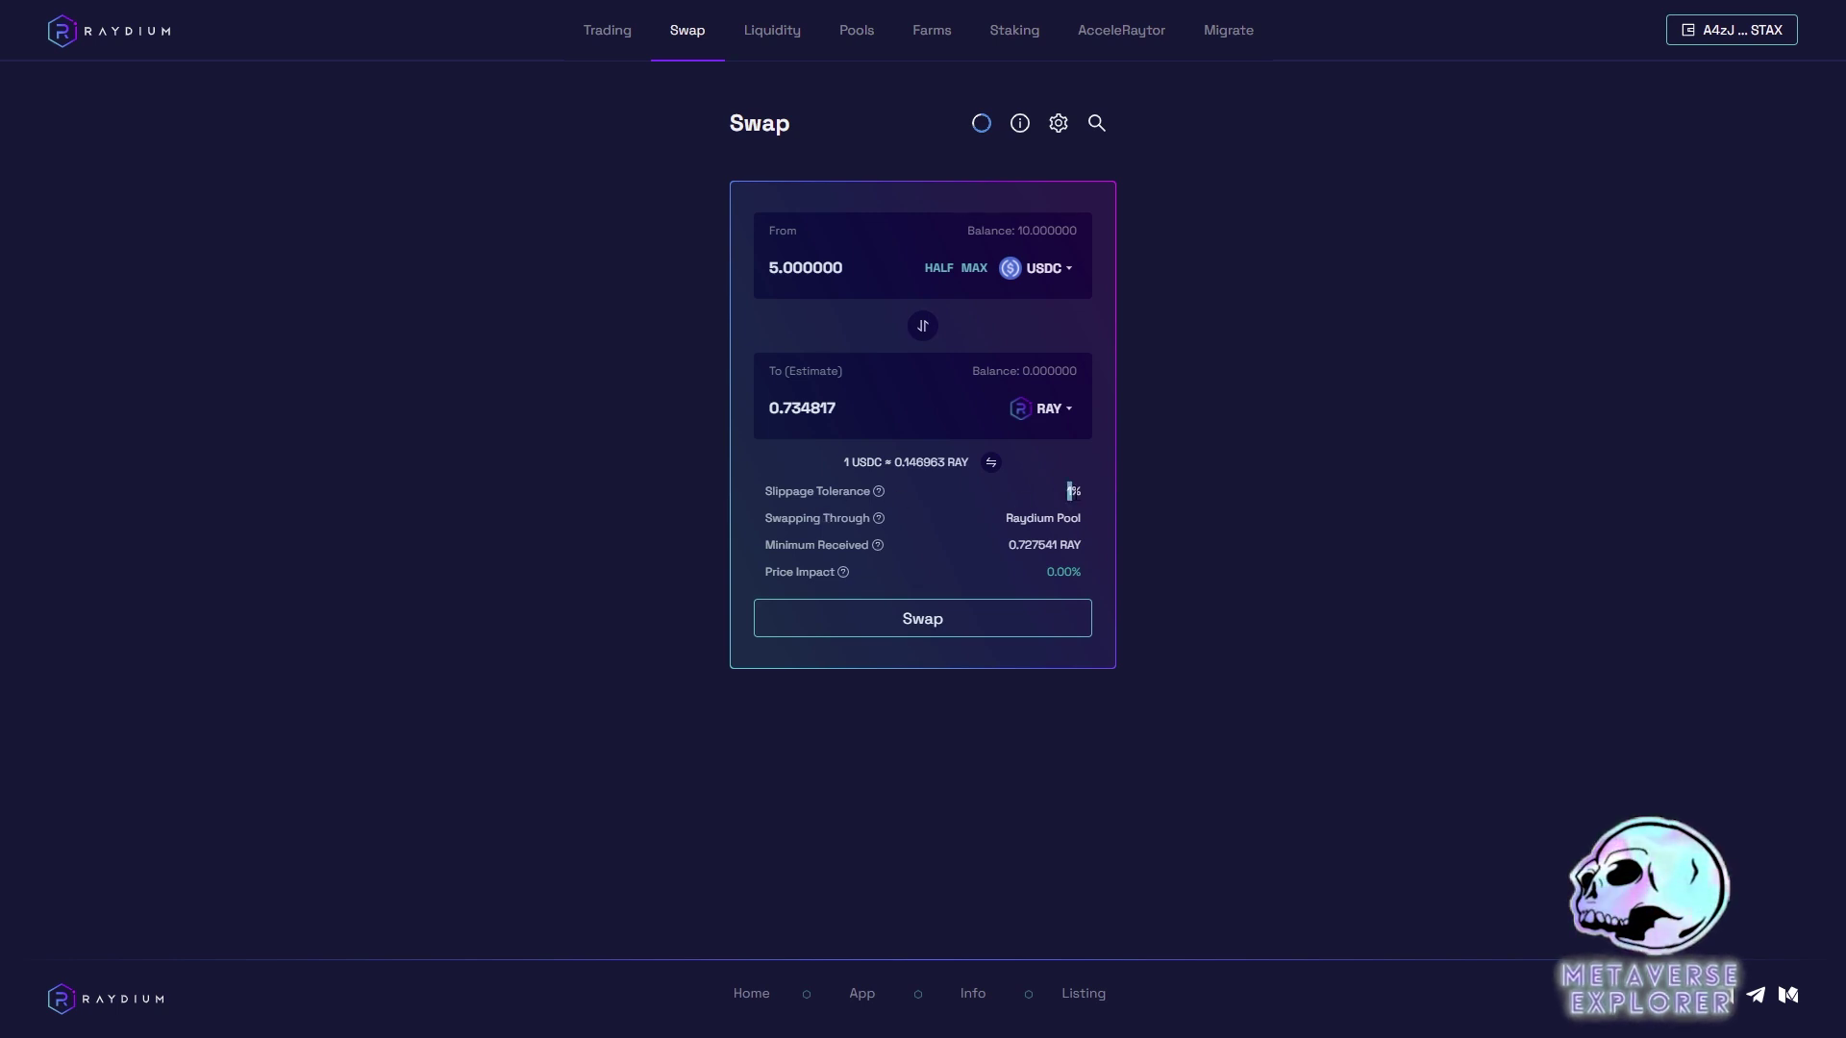
Step: Review the Raydium Pool route, minimum RAY received and 0.00% price impact
{"action": "left_click", "coordinate": [974, 540]}
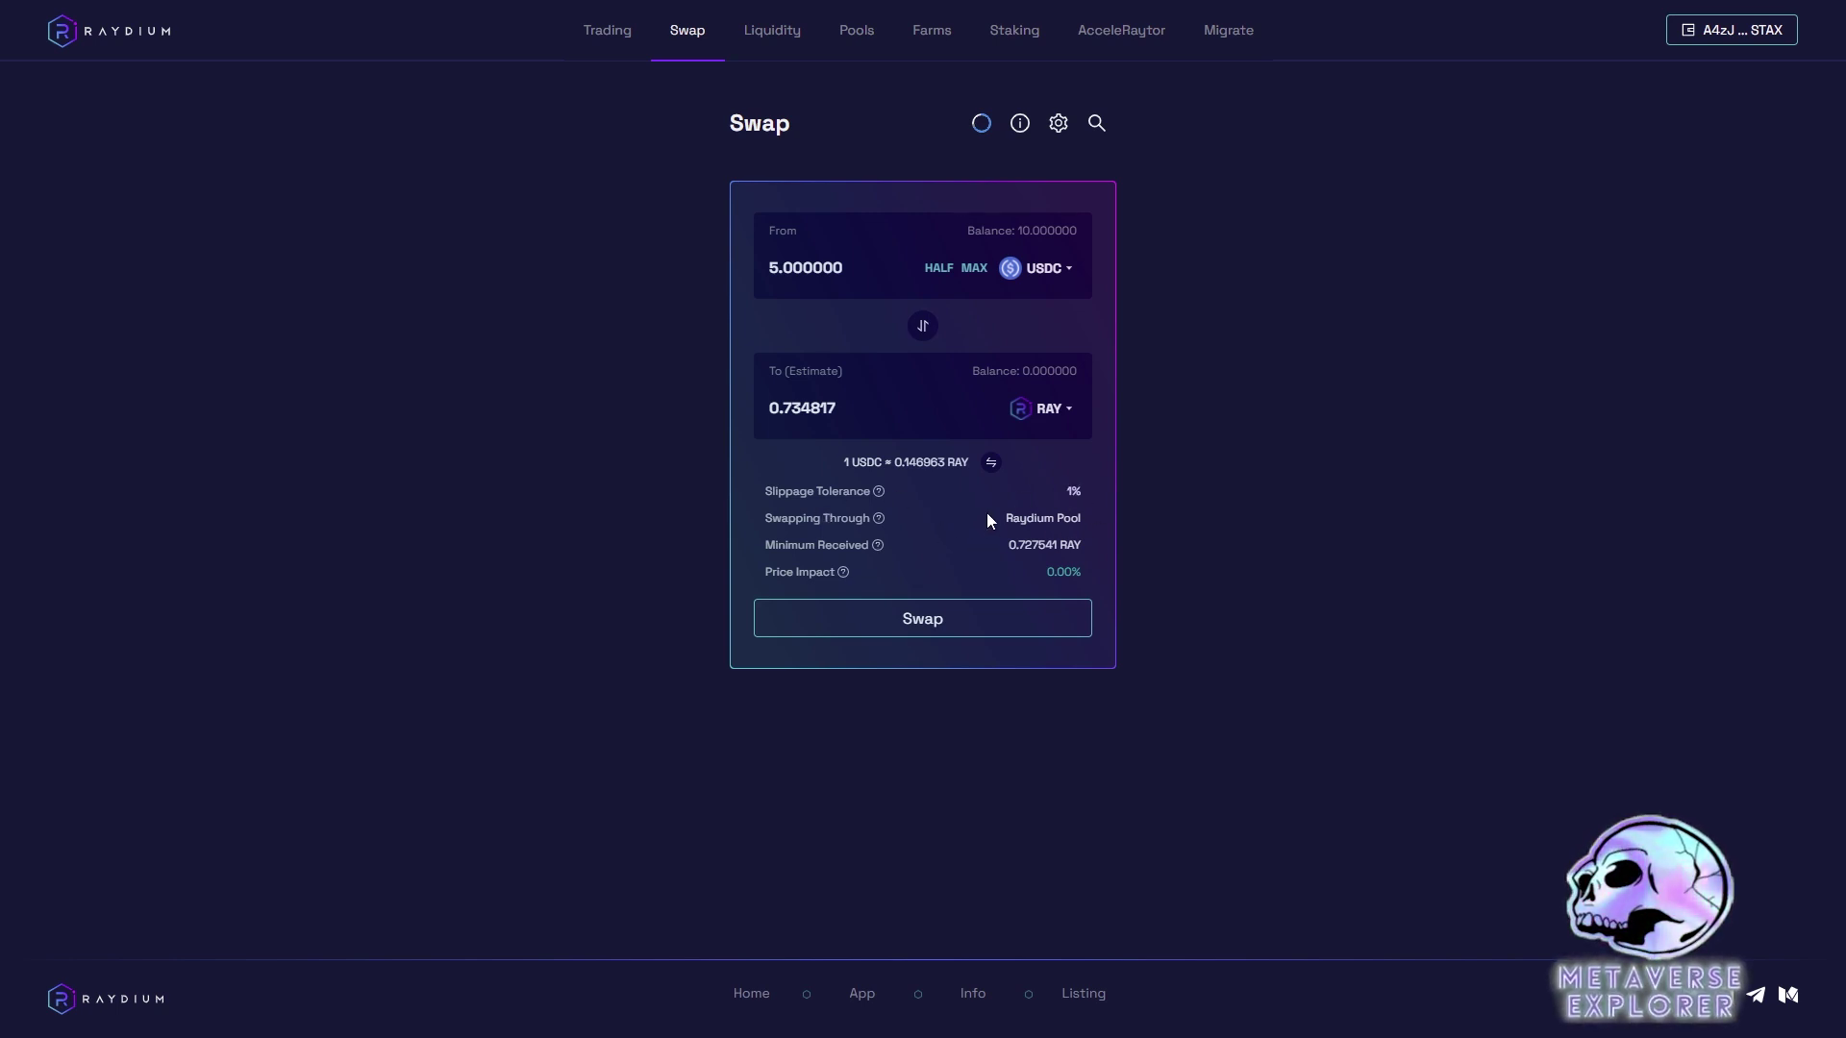
{"action": "left_click_drag", "start_coordinate": [988, 519], "coordinate": [1053, 519]}
{"action": "left_click", "coordinate": [1092, 517]}
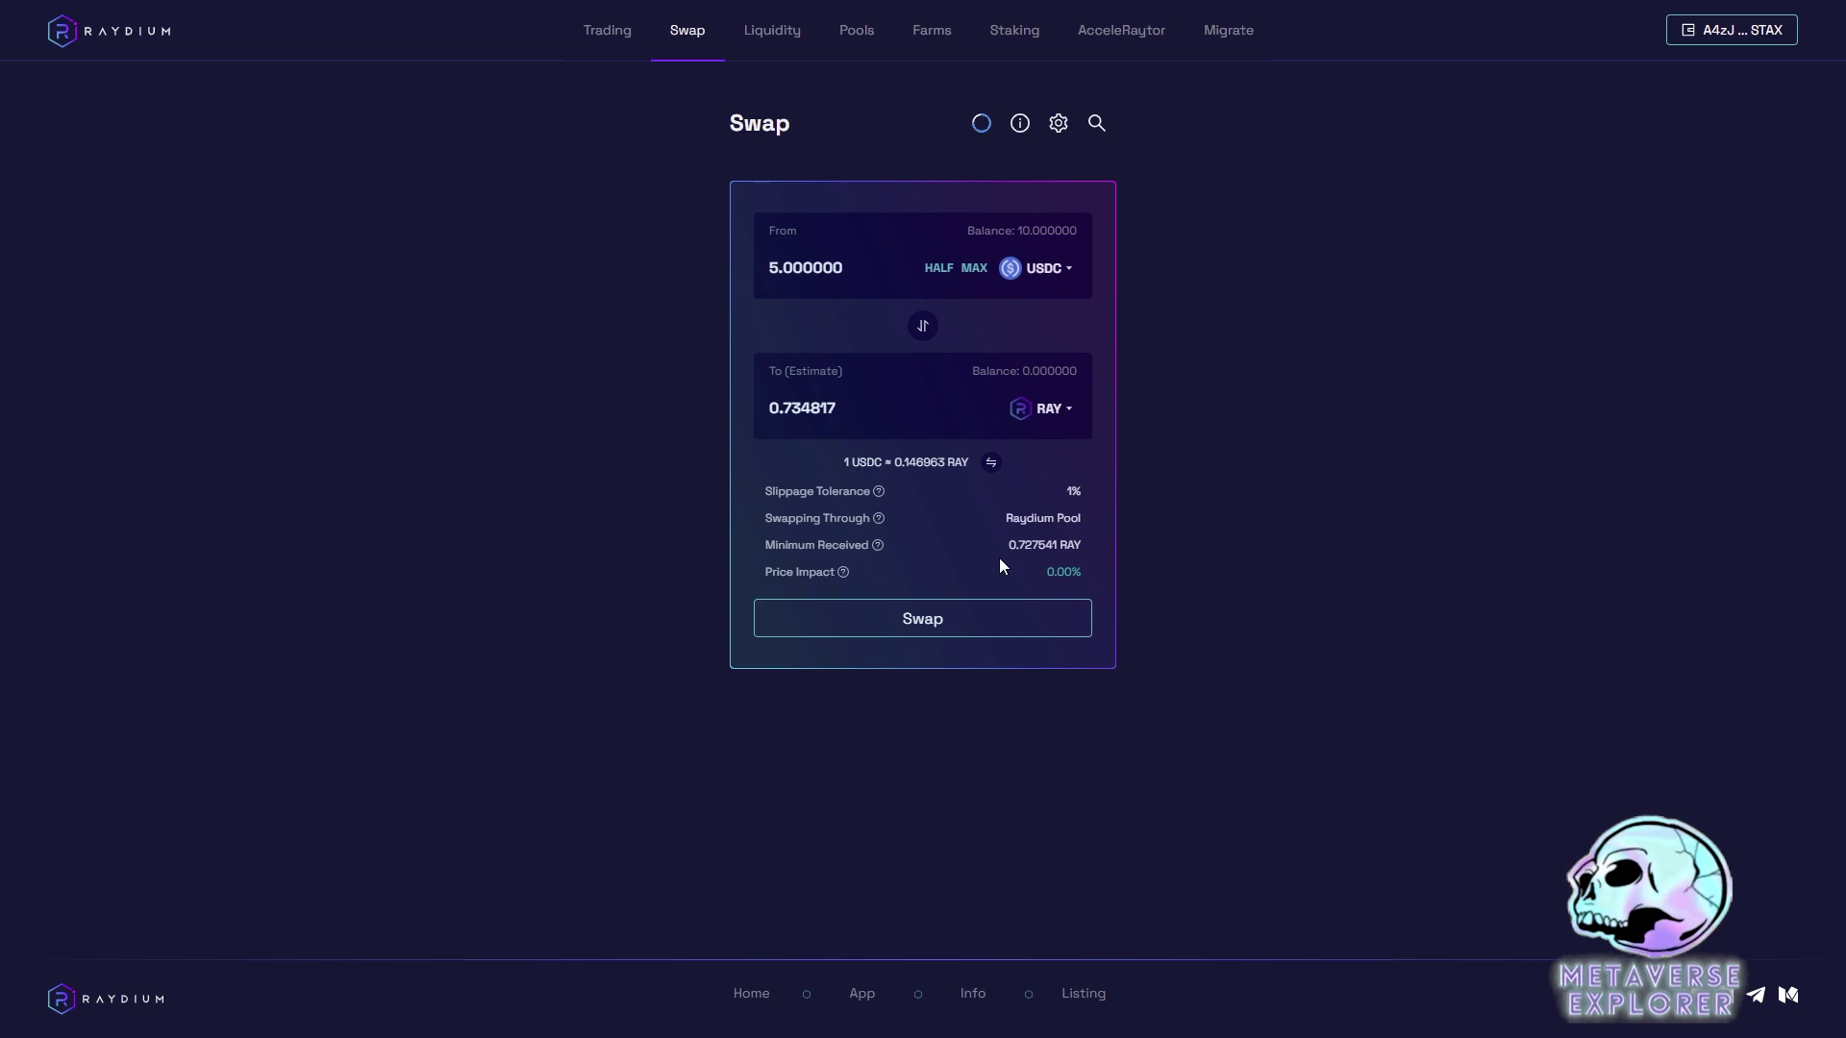
{"action": "left_click_drag", "start_coordinate": [1009, 545], "coordinate": [1060, 545]}
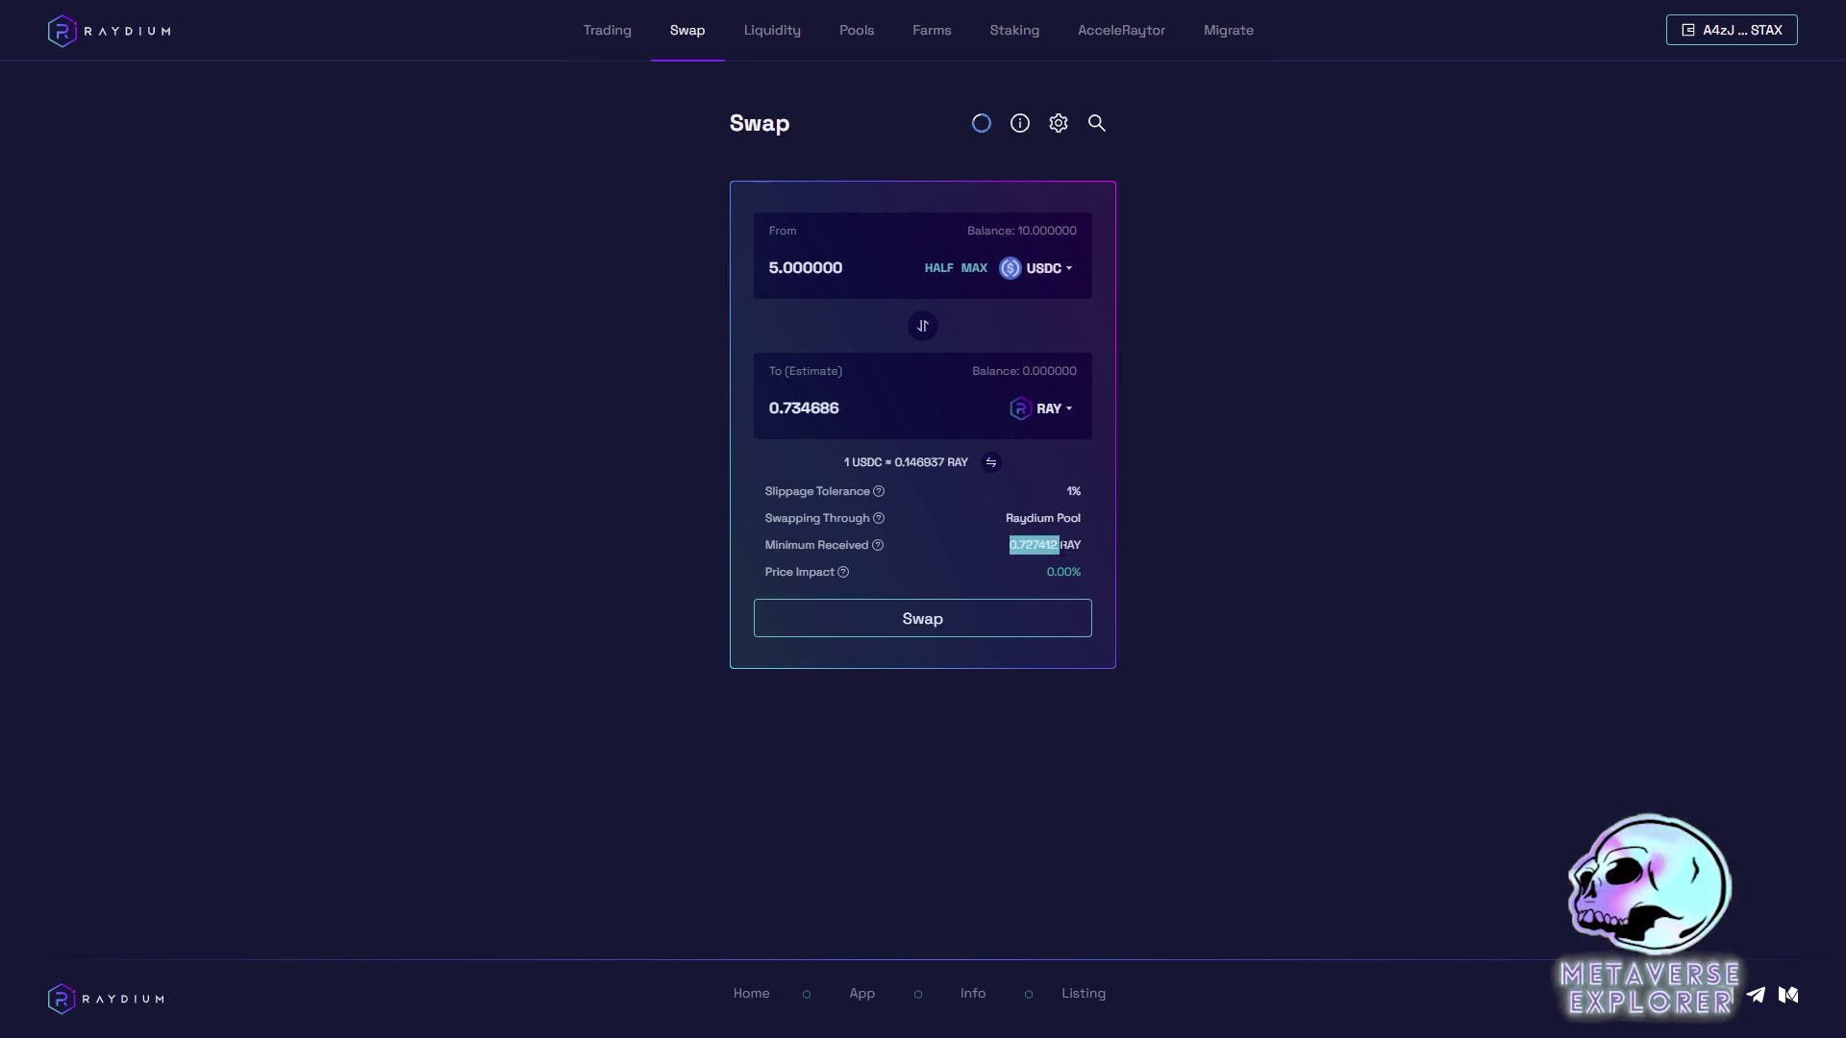
{"action": "left_click", "coordinate": [1061, 545]}
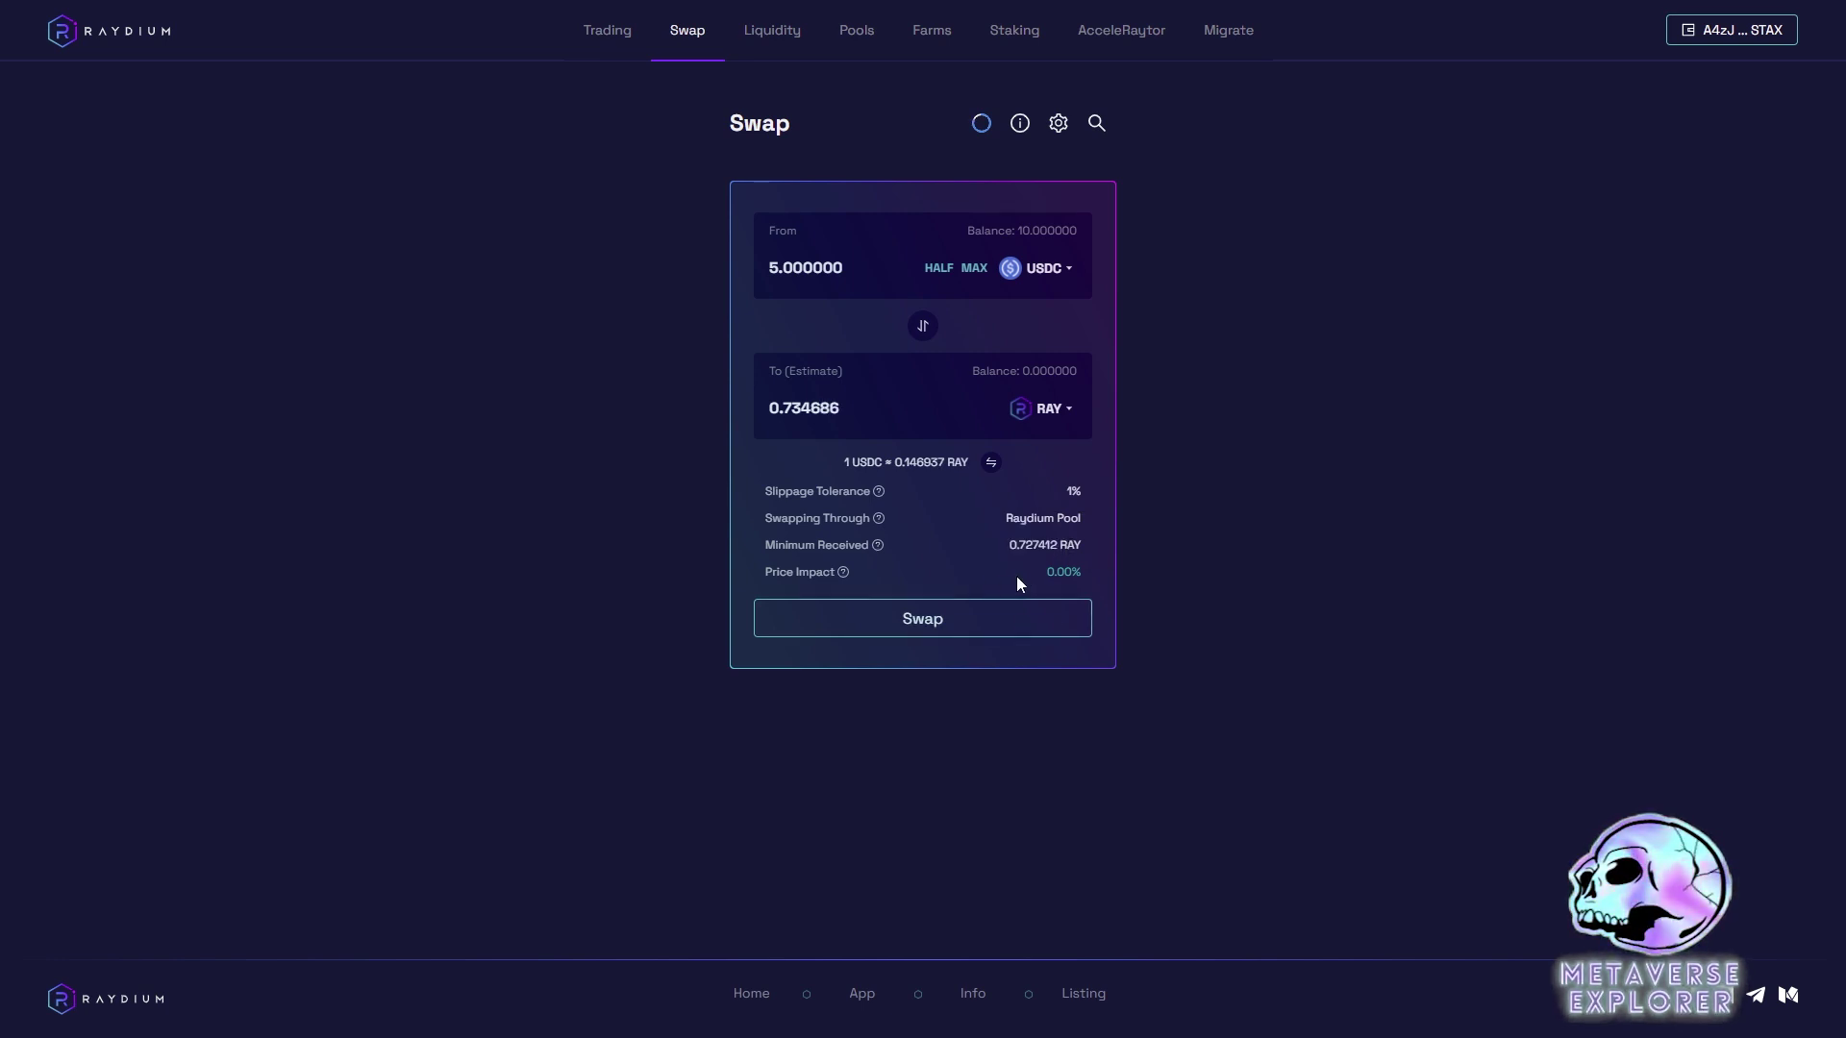
{"action": "left_click_drag", "start_coordinate": [1040, 574], "coordinate": [1071, 572]}
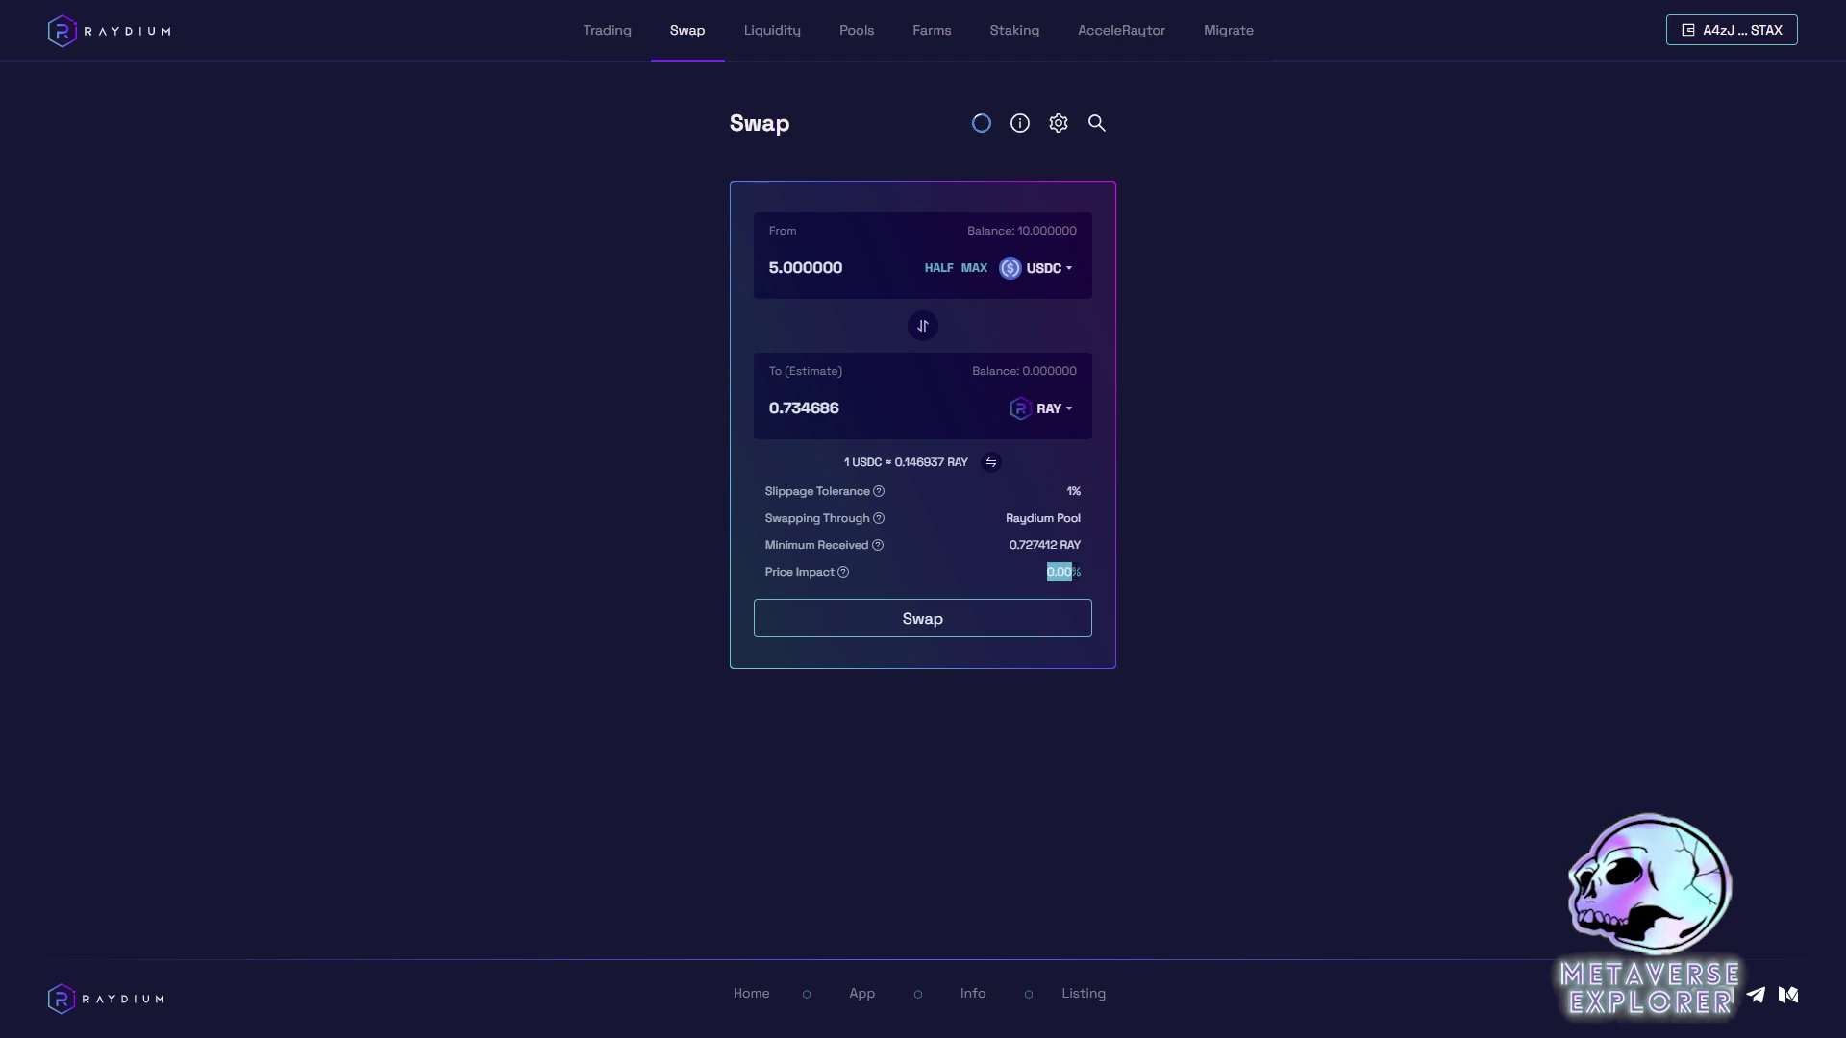
{"action": "left_click", "coordinate": [1165, 571]}
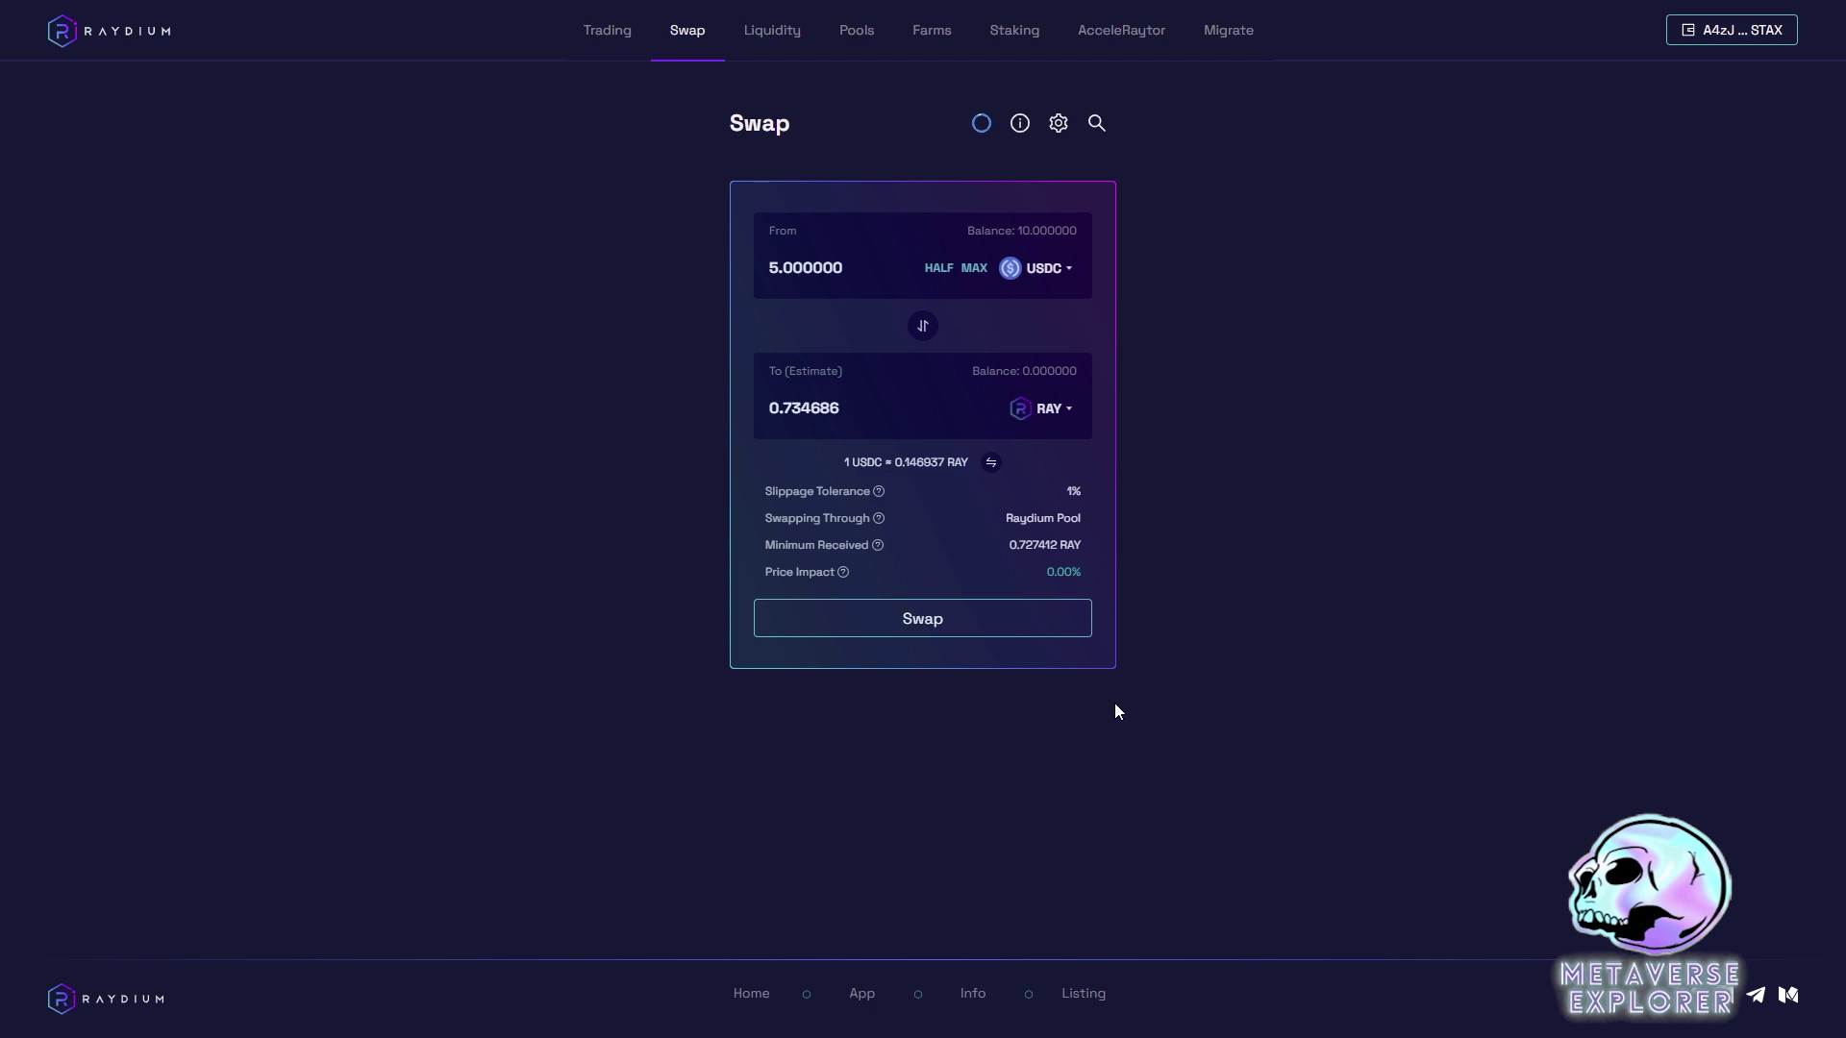
Step: Execute the 5 USDC to RAY swap and check the new 0.734483 RAY balance
{"action": "left_click", "coordinate": [920, 625]}
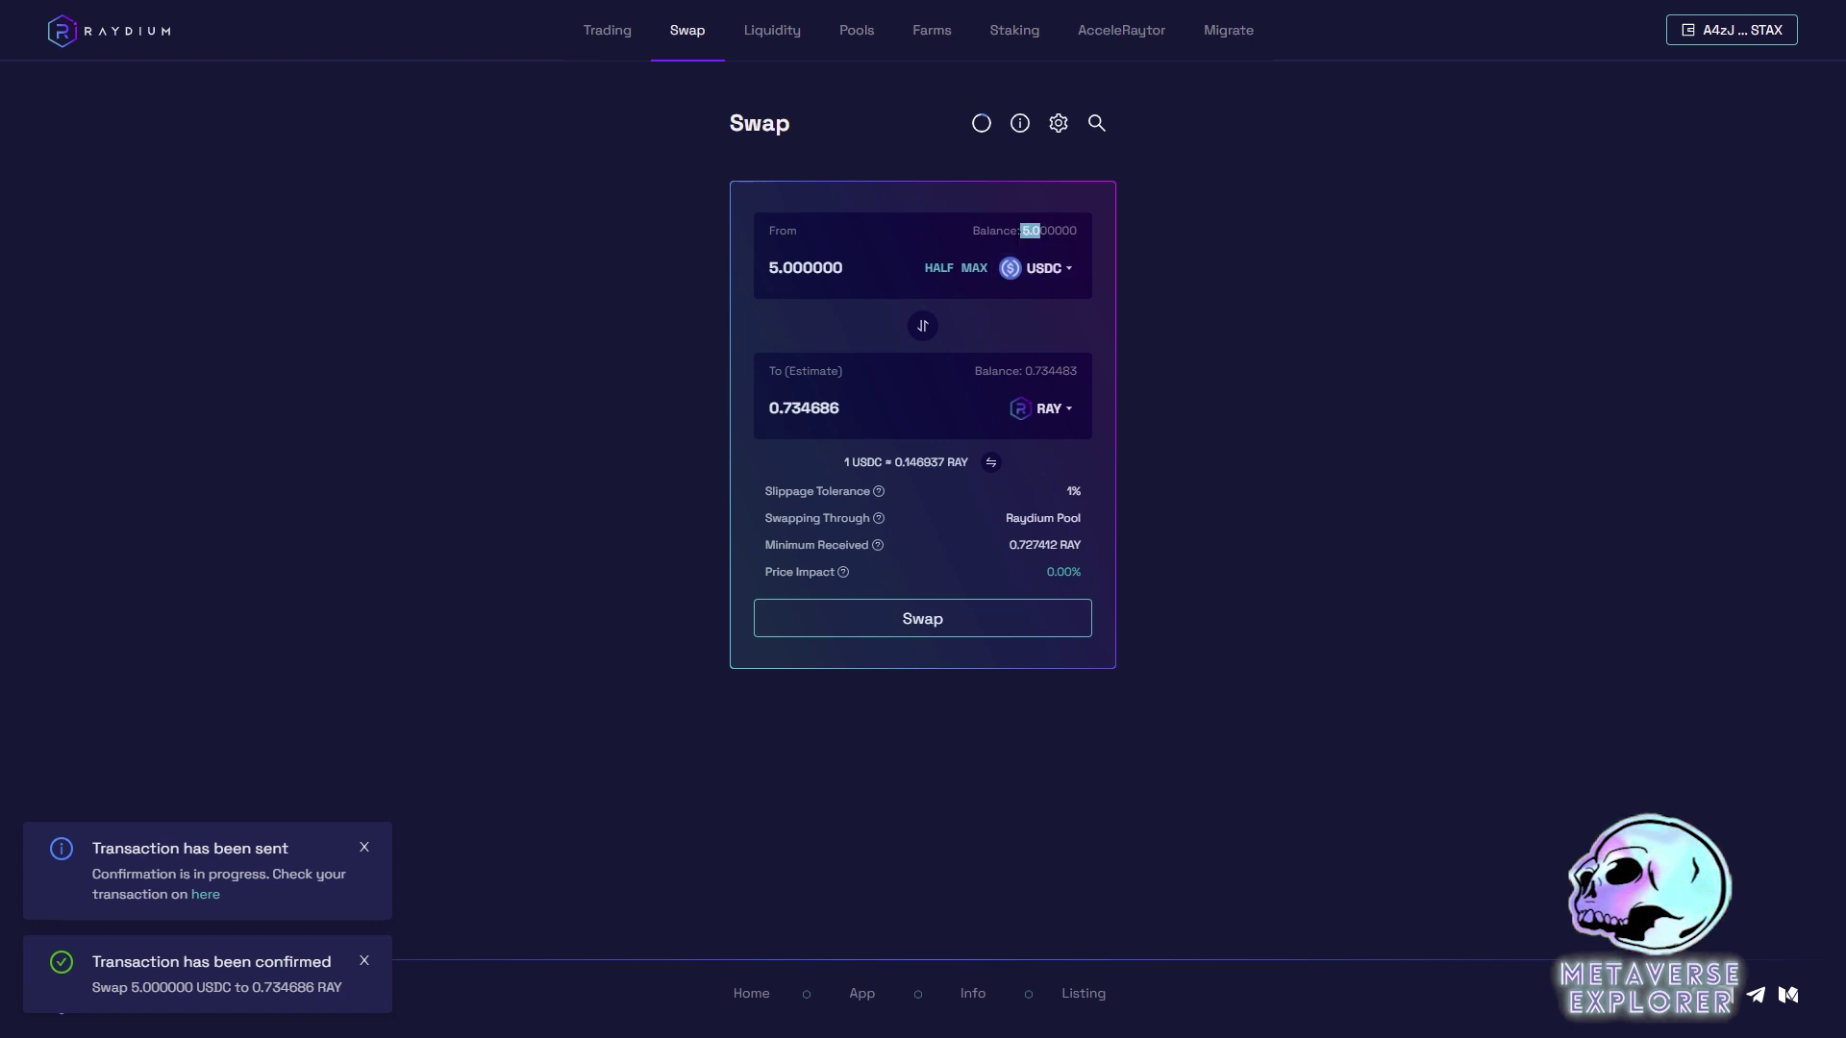
{"action": "left_click_drag", "start_coordinate": [1024, 371], "coordinate": [1062, 371]}
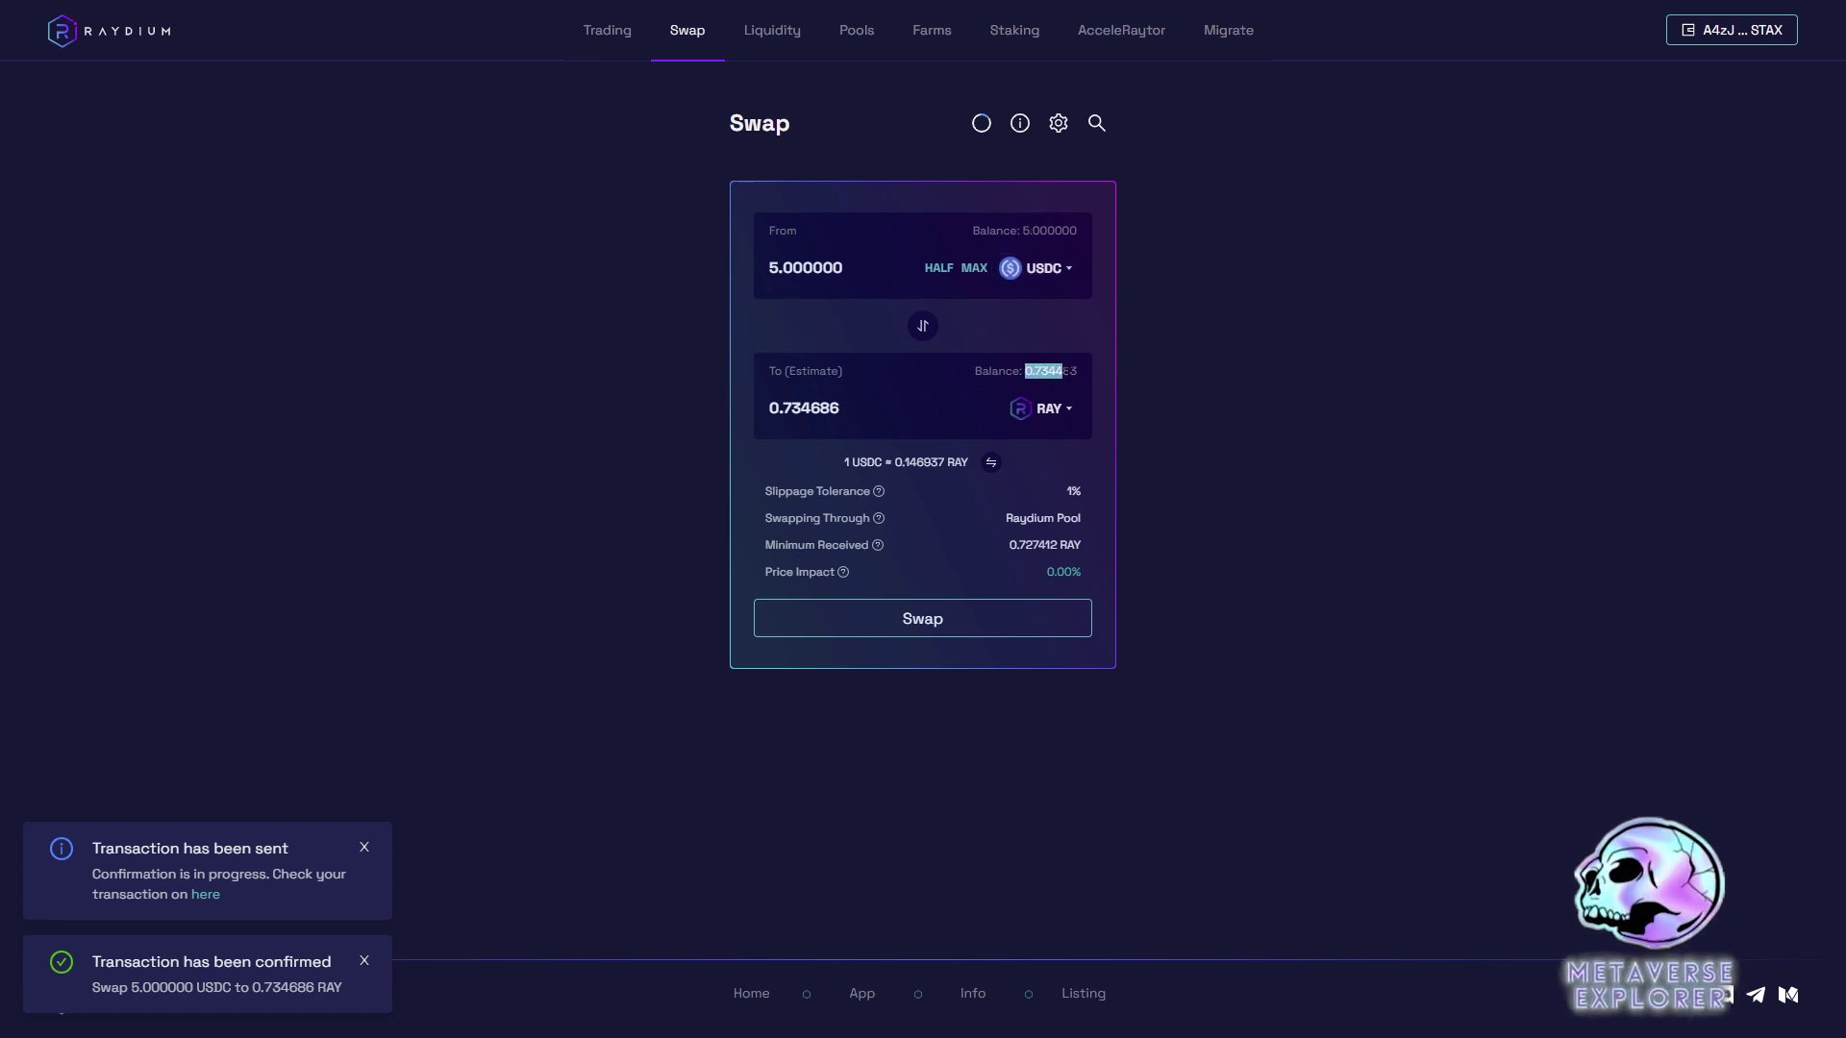
{"action": "left_click", "coordinate": [1175, 409]}
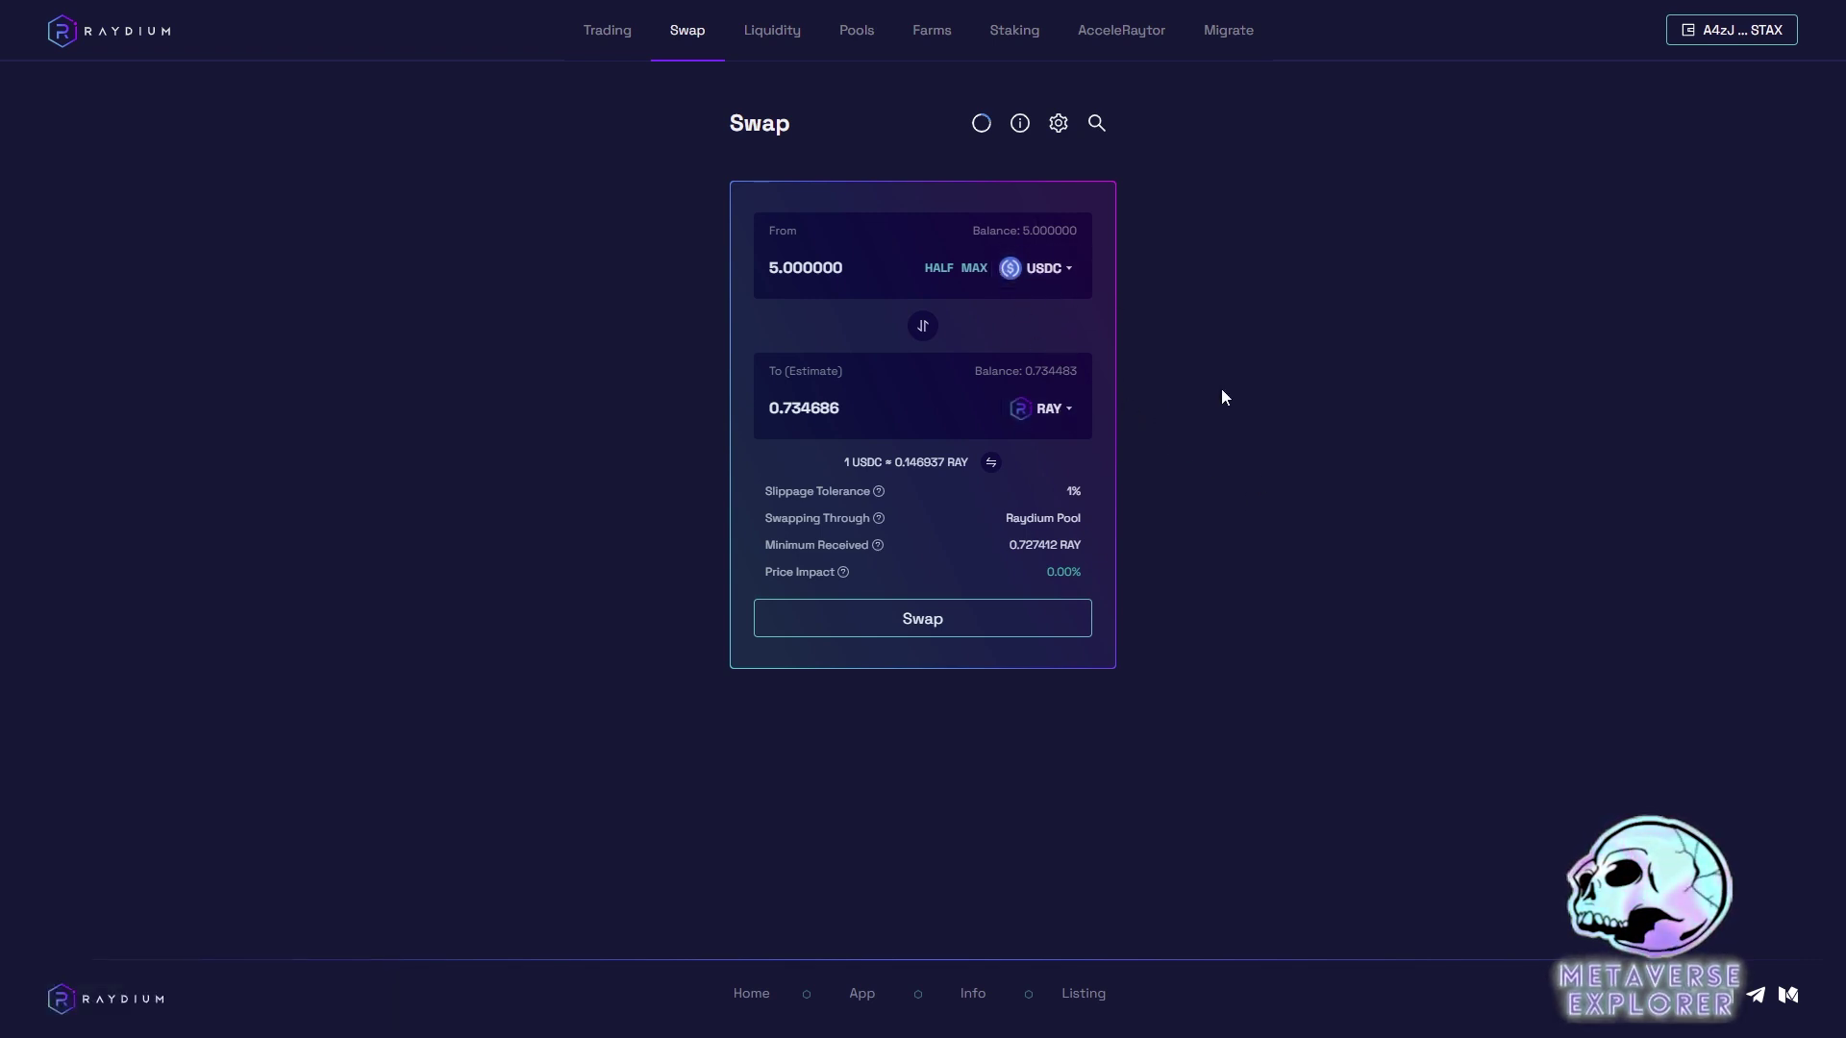
Step: On the Liquidity page, fill the RAY and USDC fields with their full balances
{"action": "left_click", "coordinate": [770, 34]}
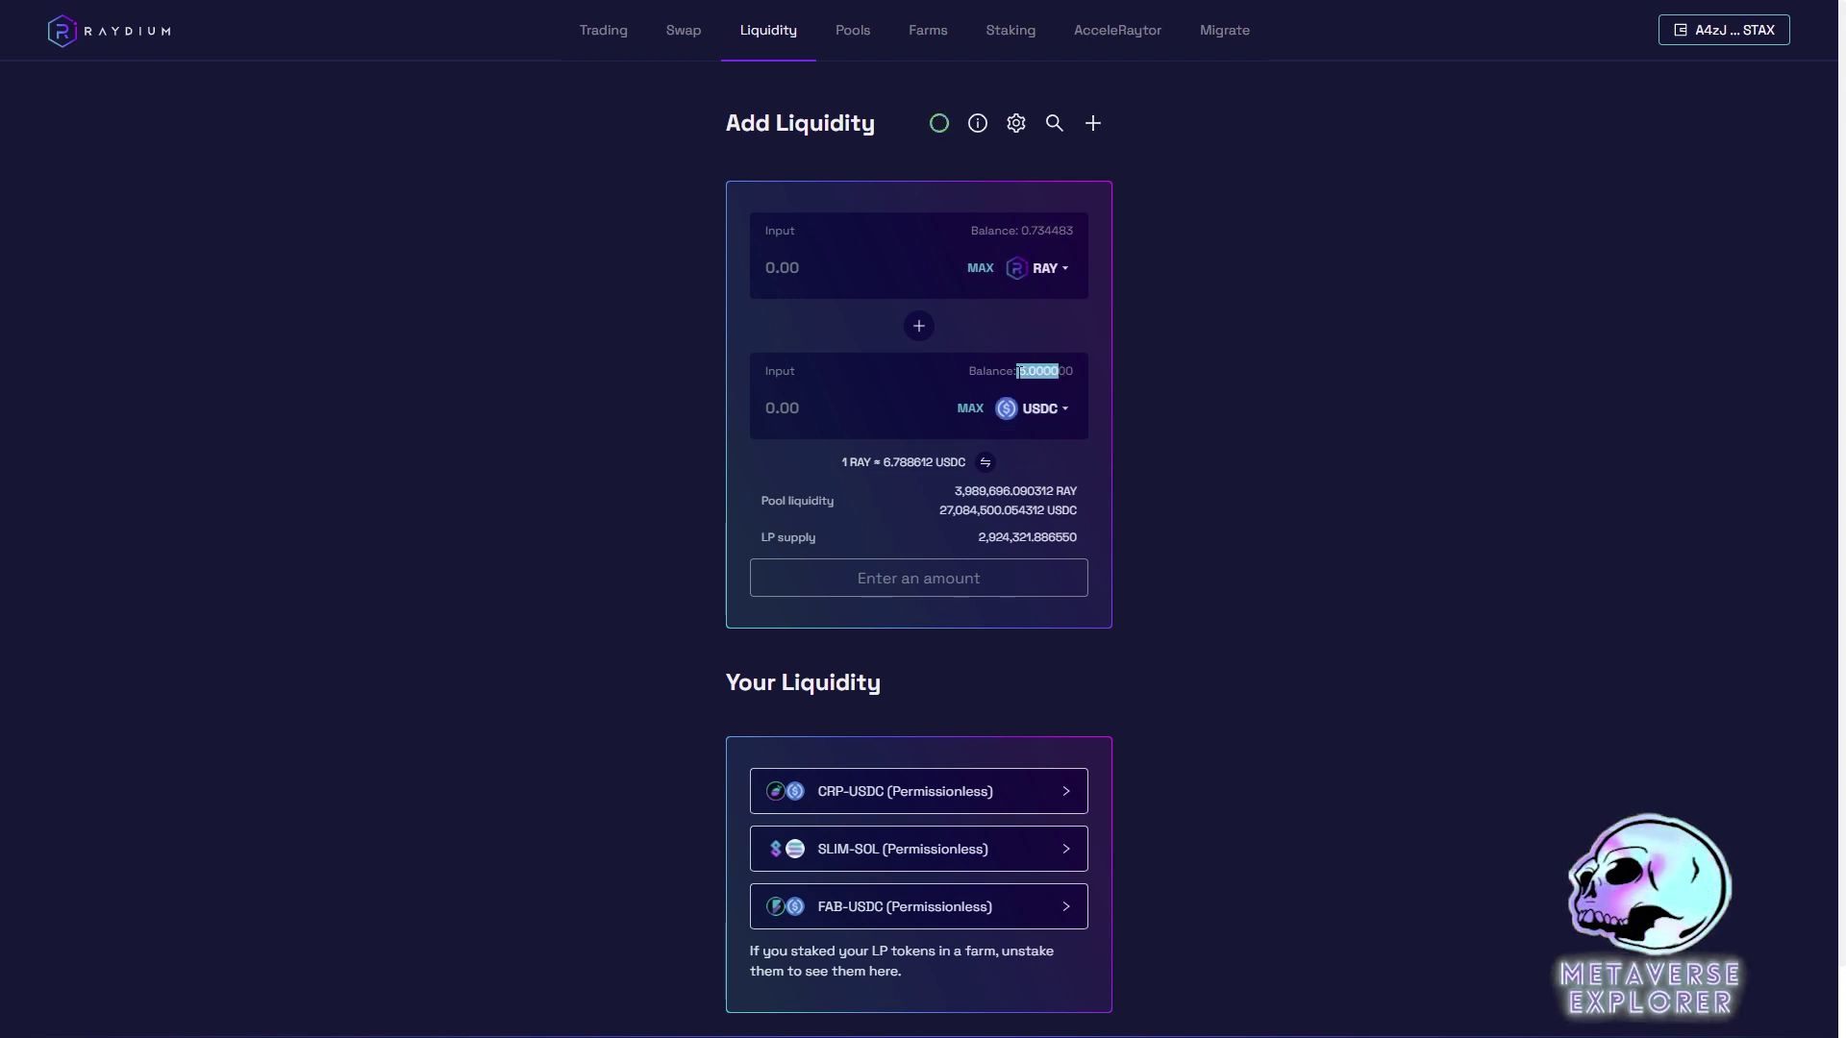
{"action": "left_click", "coordinate": [980, 269]}
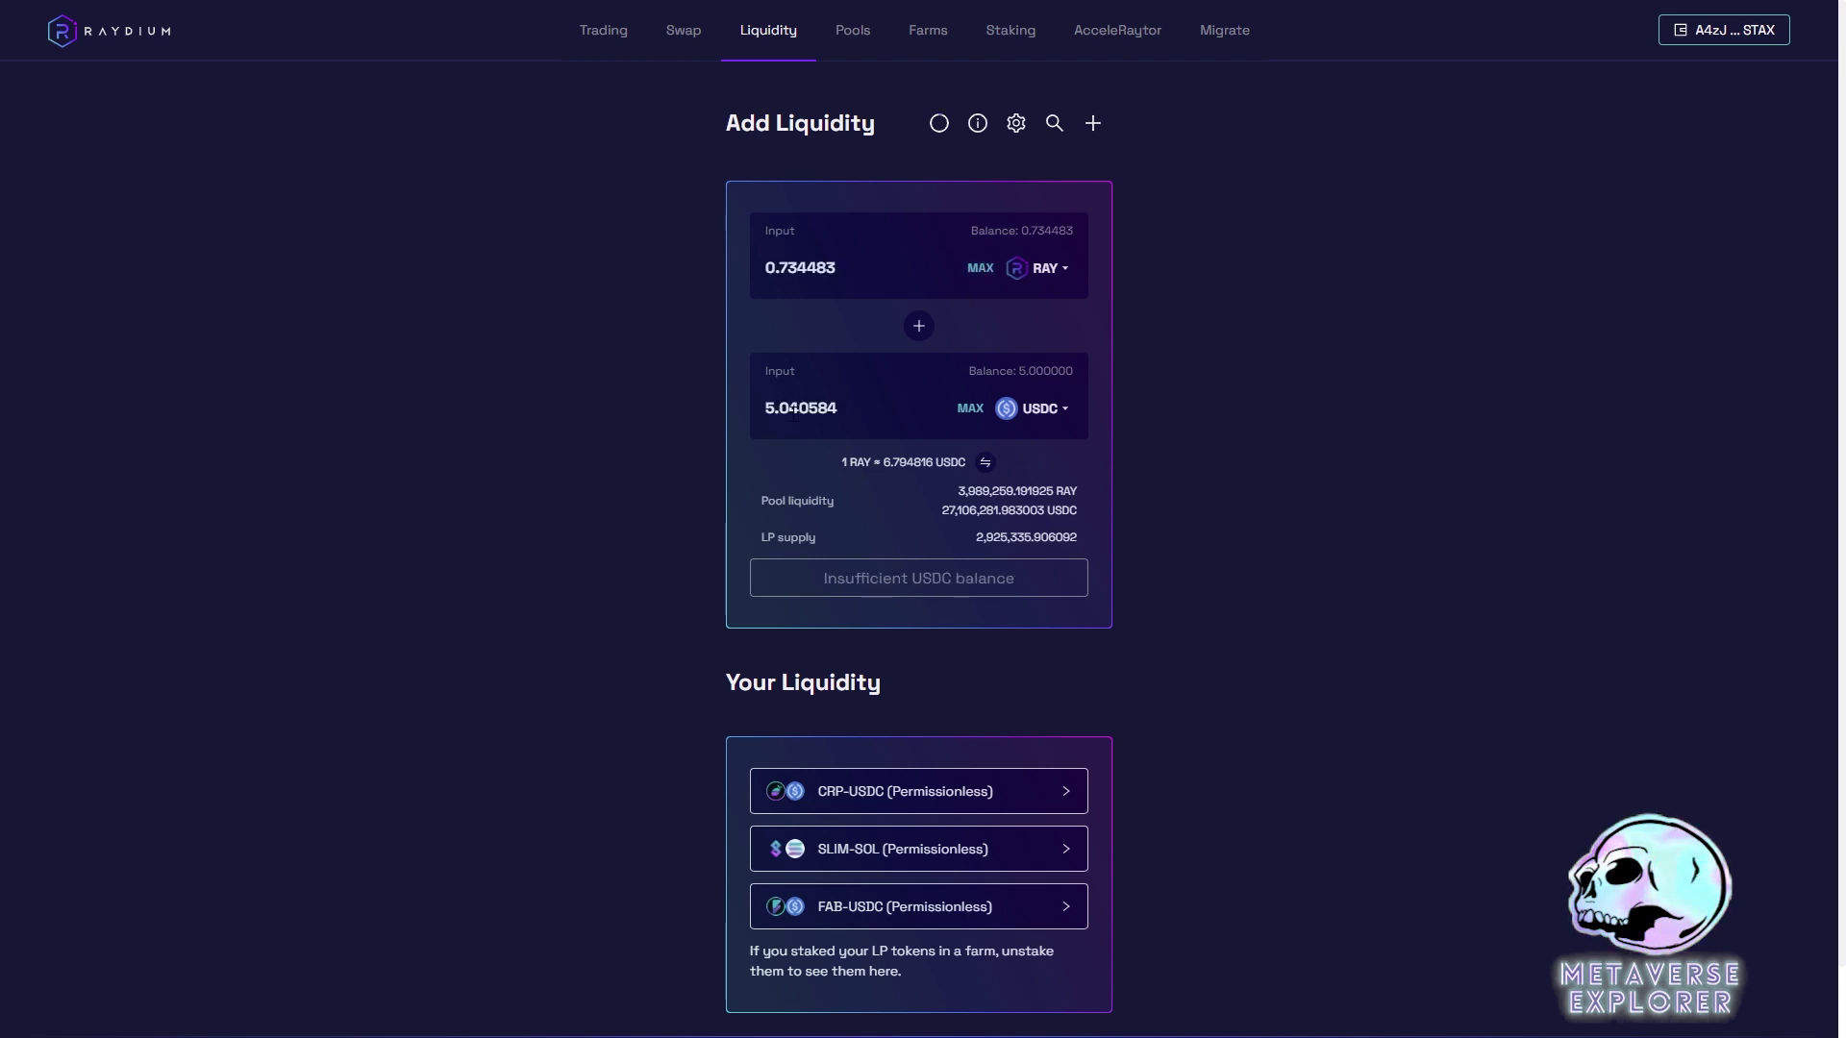
{"action": "left_click_drag", "start_coordinate": [850, 414], "coordinate": [794, 411]}
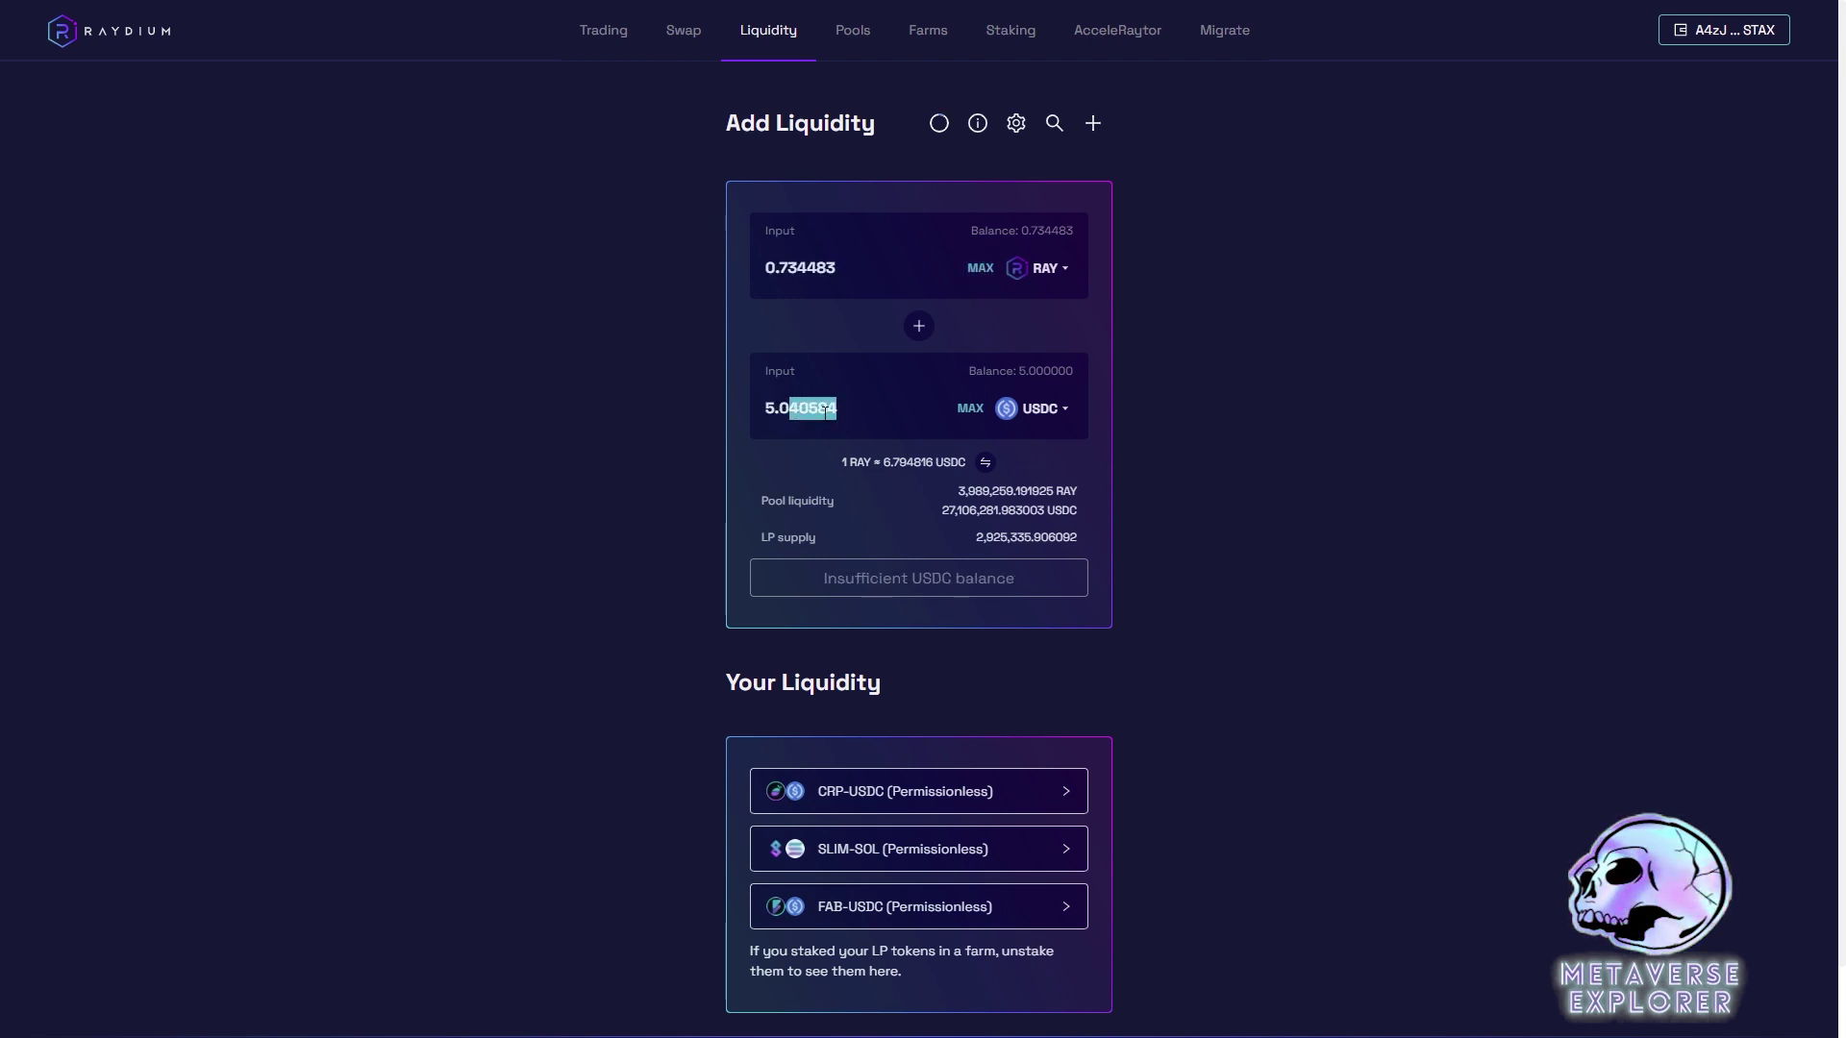
{"action": "key", "text": "BackSpace"}
{"action": "left_click", "coordinate": [970, 408]}
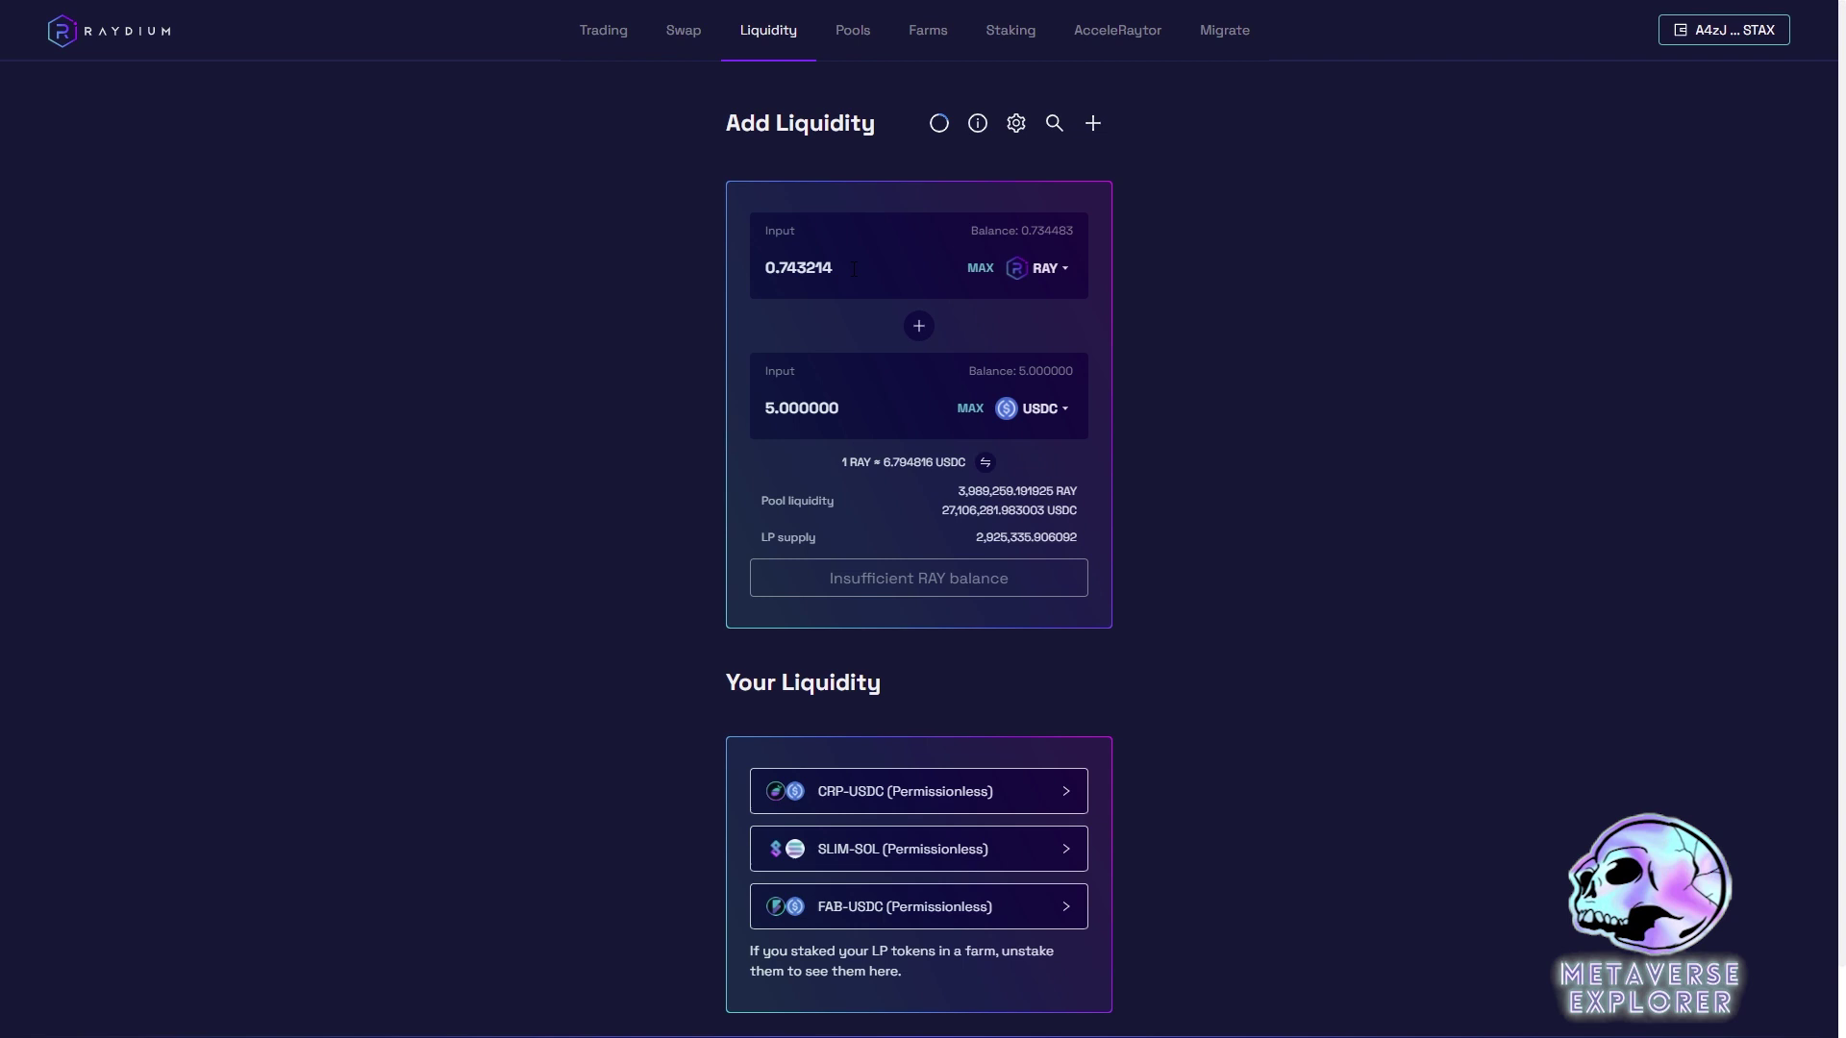
{"action": "left_click", "coordinate": [980, 268]}
{"action": "left_click_drag", "start_coordinate": [856, 419], "coordinate": [779, 411]}
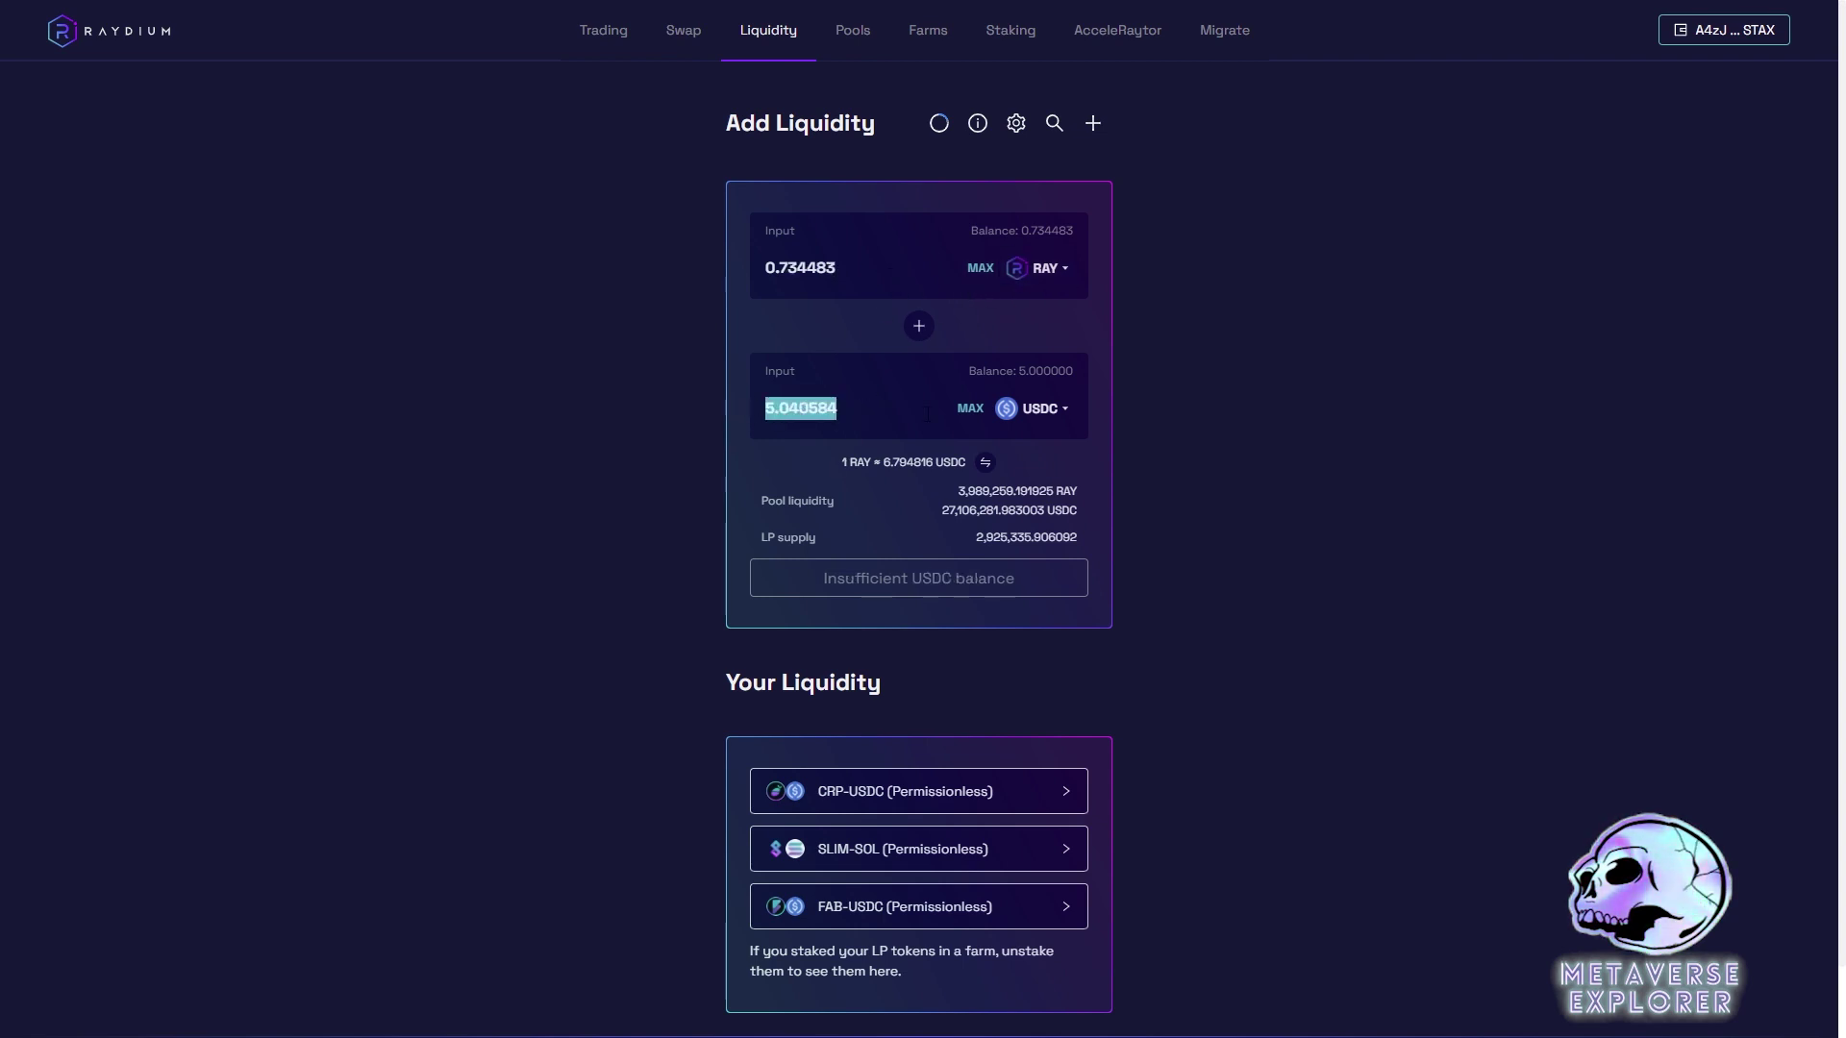
{"action": "left_click", "coordinate": [971, 409]}
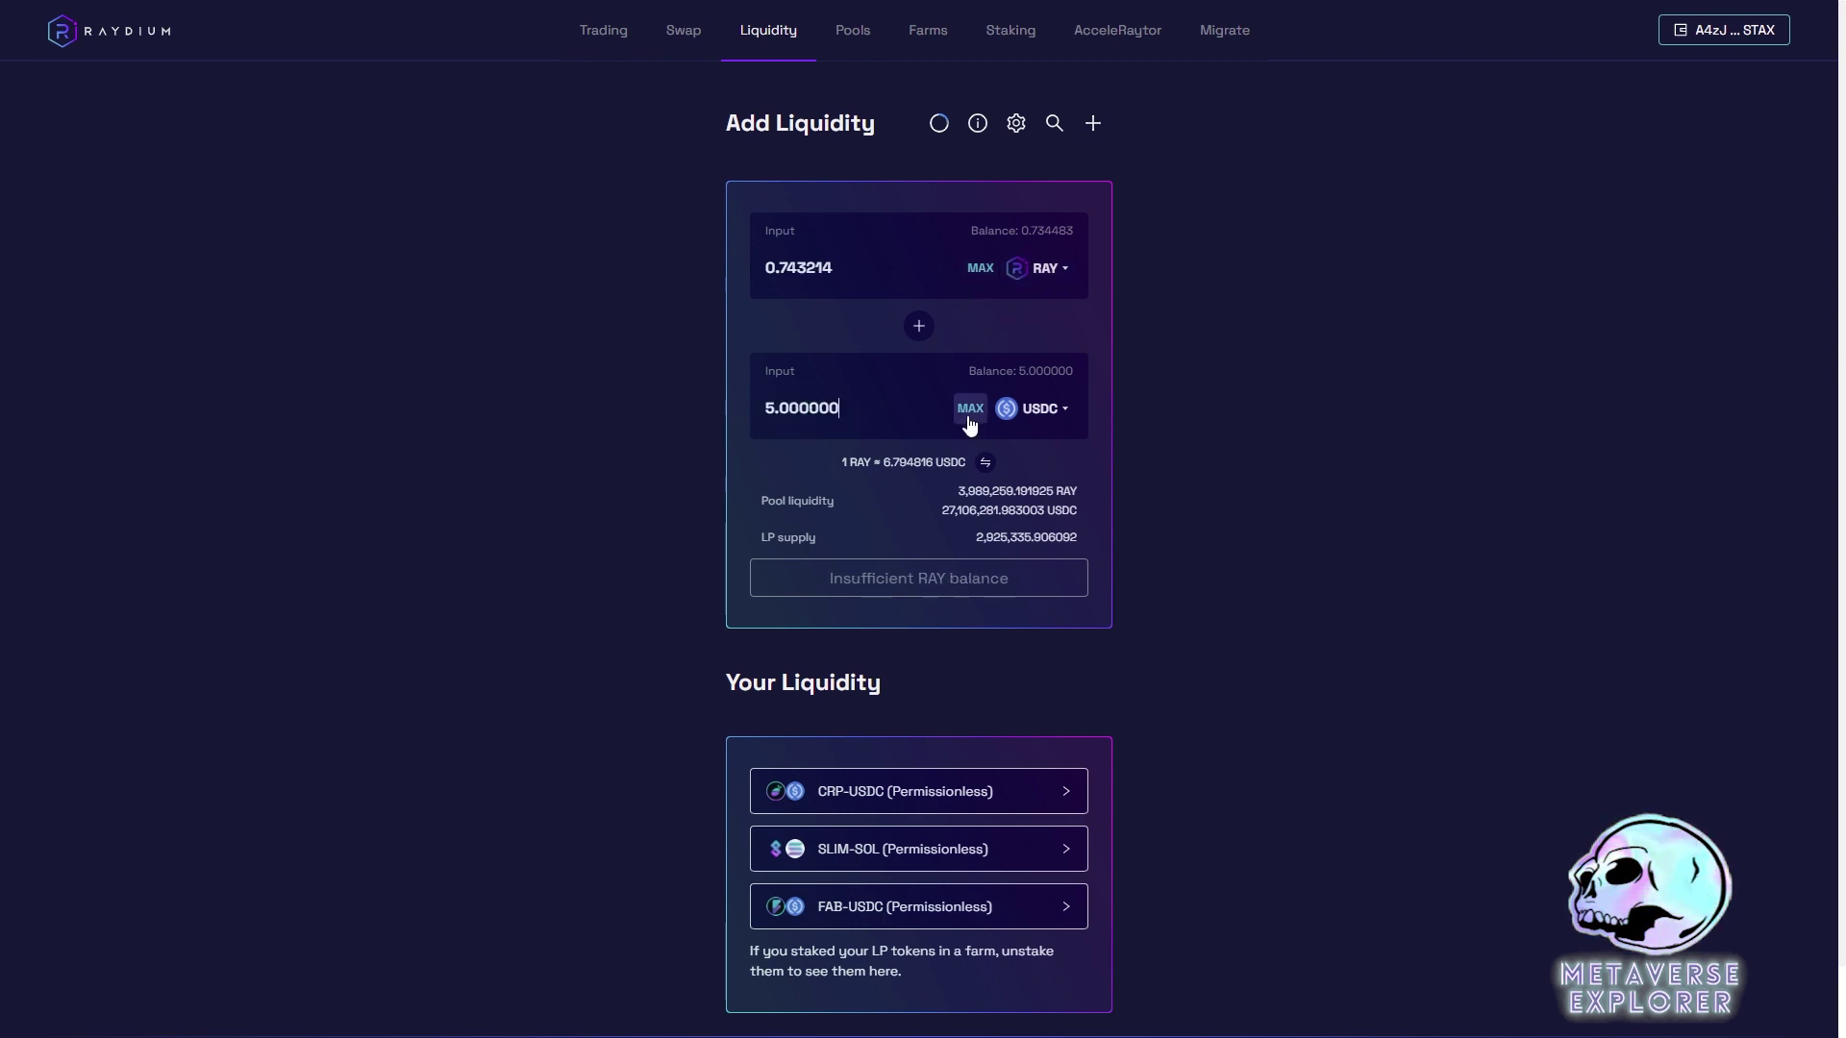
Step: Trim the RAY amount to 0.728349 and set the USDC amount to 4.9
{"action": "left_click", "coordinate": [849, 268]}
{"action": "key", "text": "BackSpace"}
{"action": "key", "text": "BackSpace"}
{"action": "key", "text": "BackSpace"}
{"action": "key", "text": "BackSpace"}
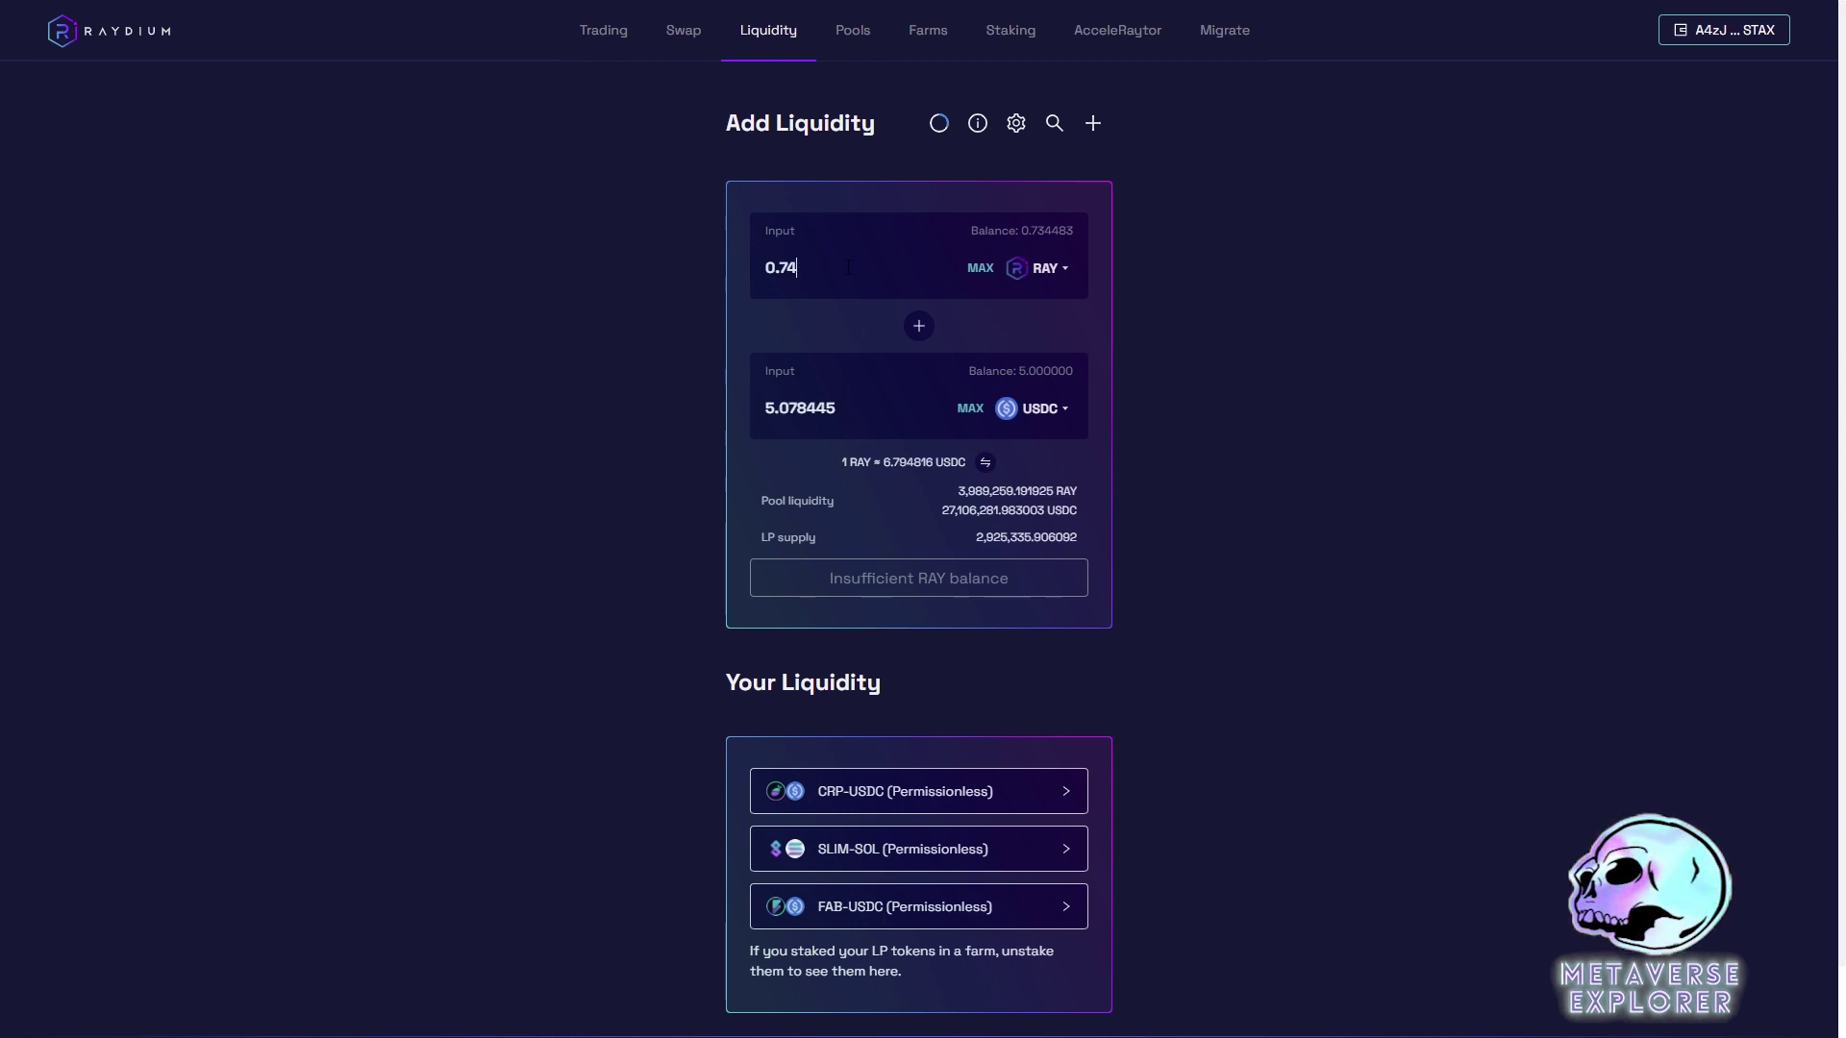
{"action": "key", "text": "BackSpace"}
{"action": "type", "text": "3"}
{"action": "left_click_drag", "start_coordinate": [855, 419], "coordinate": [646, 428]}
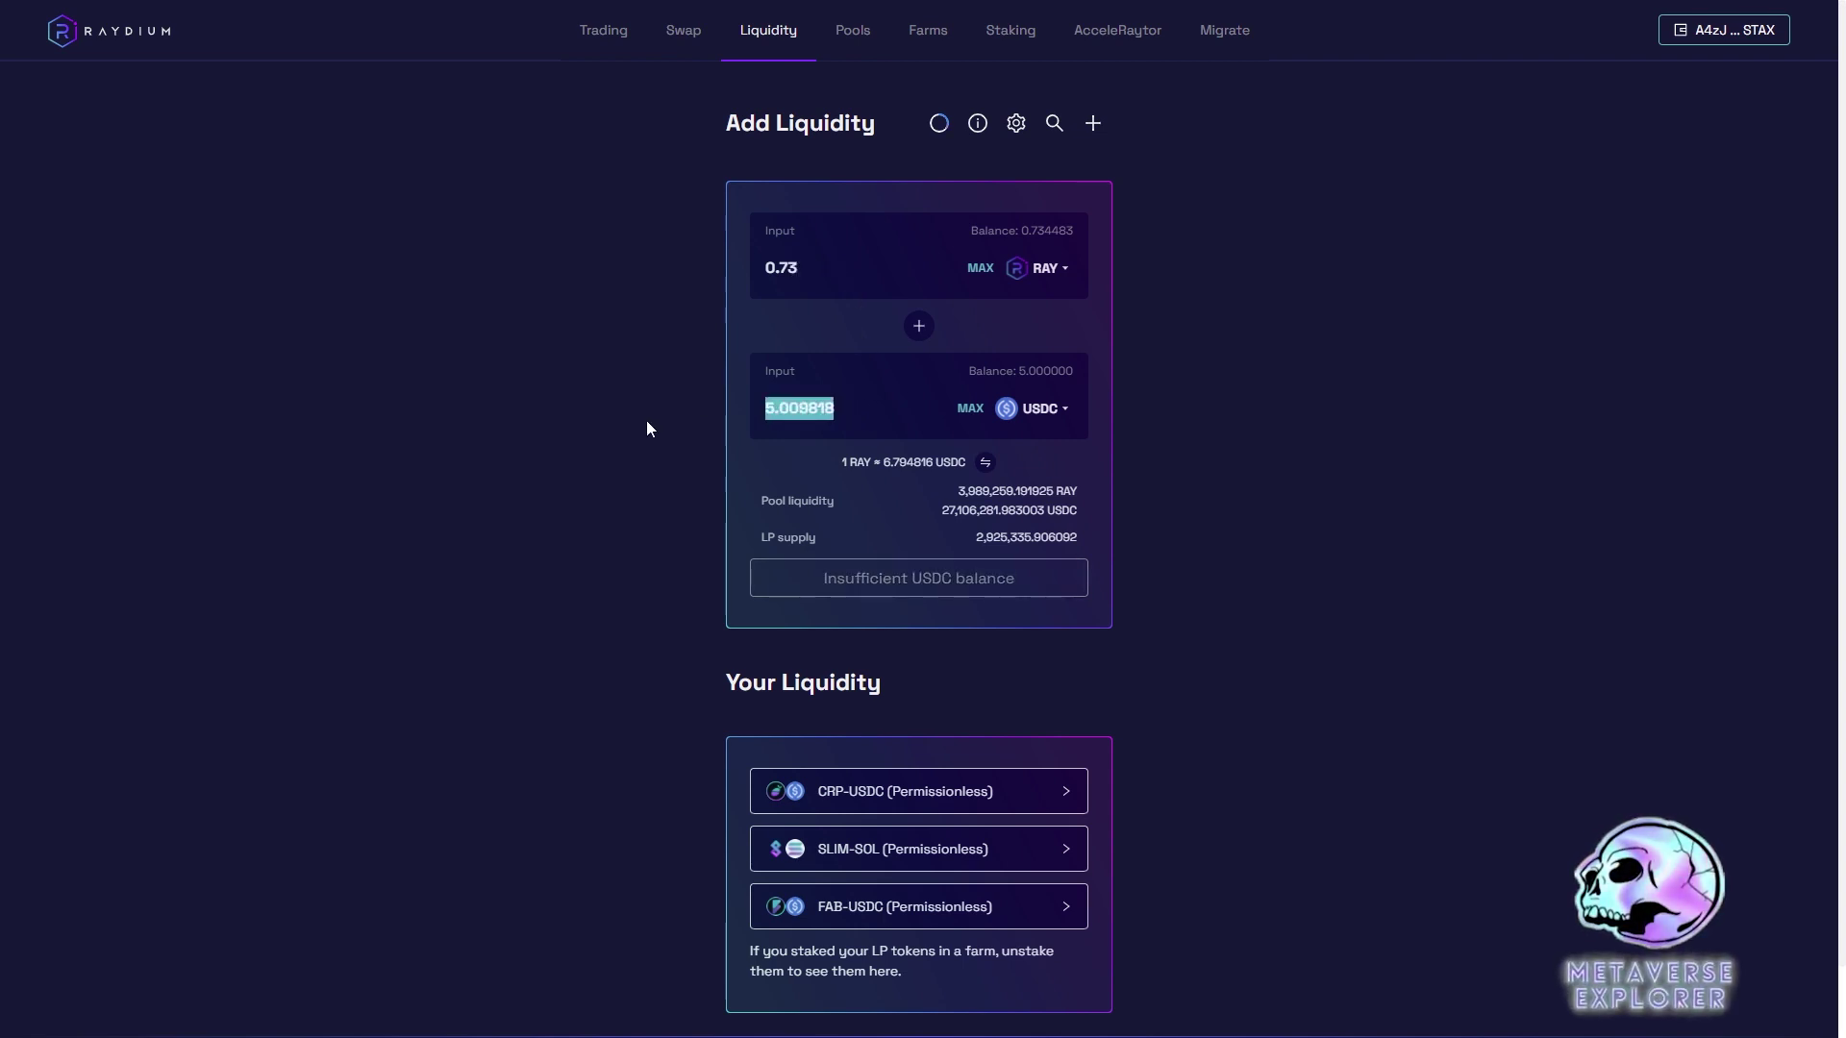
{"action": "type", "text": "4"}
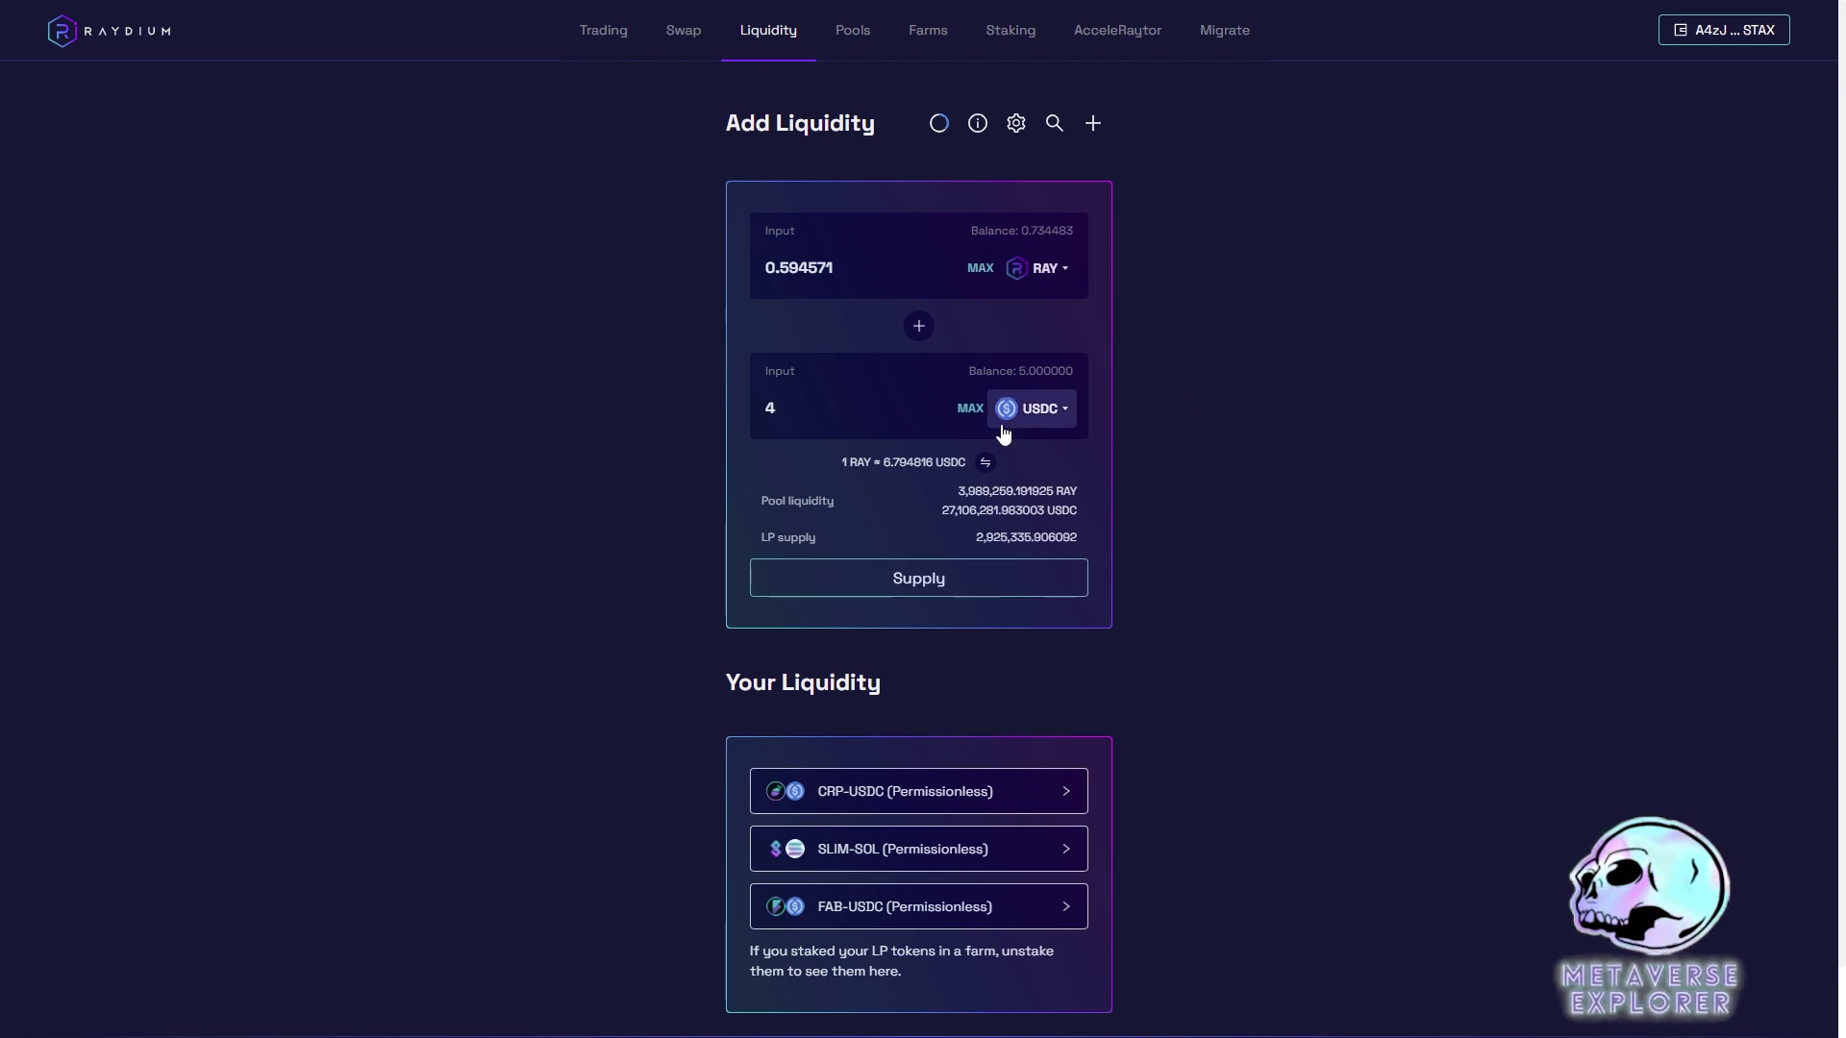
{"action": "left_click_drag", "start_coordinate": [817, 412], "coordinate": [738, 413]}
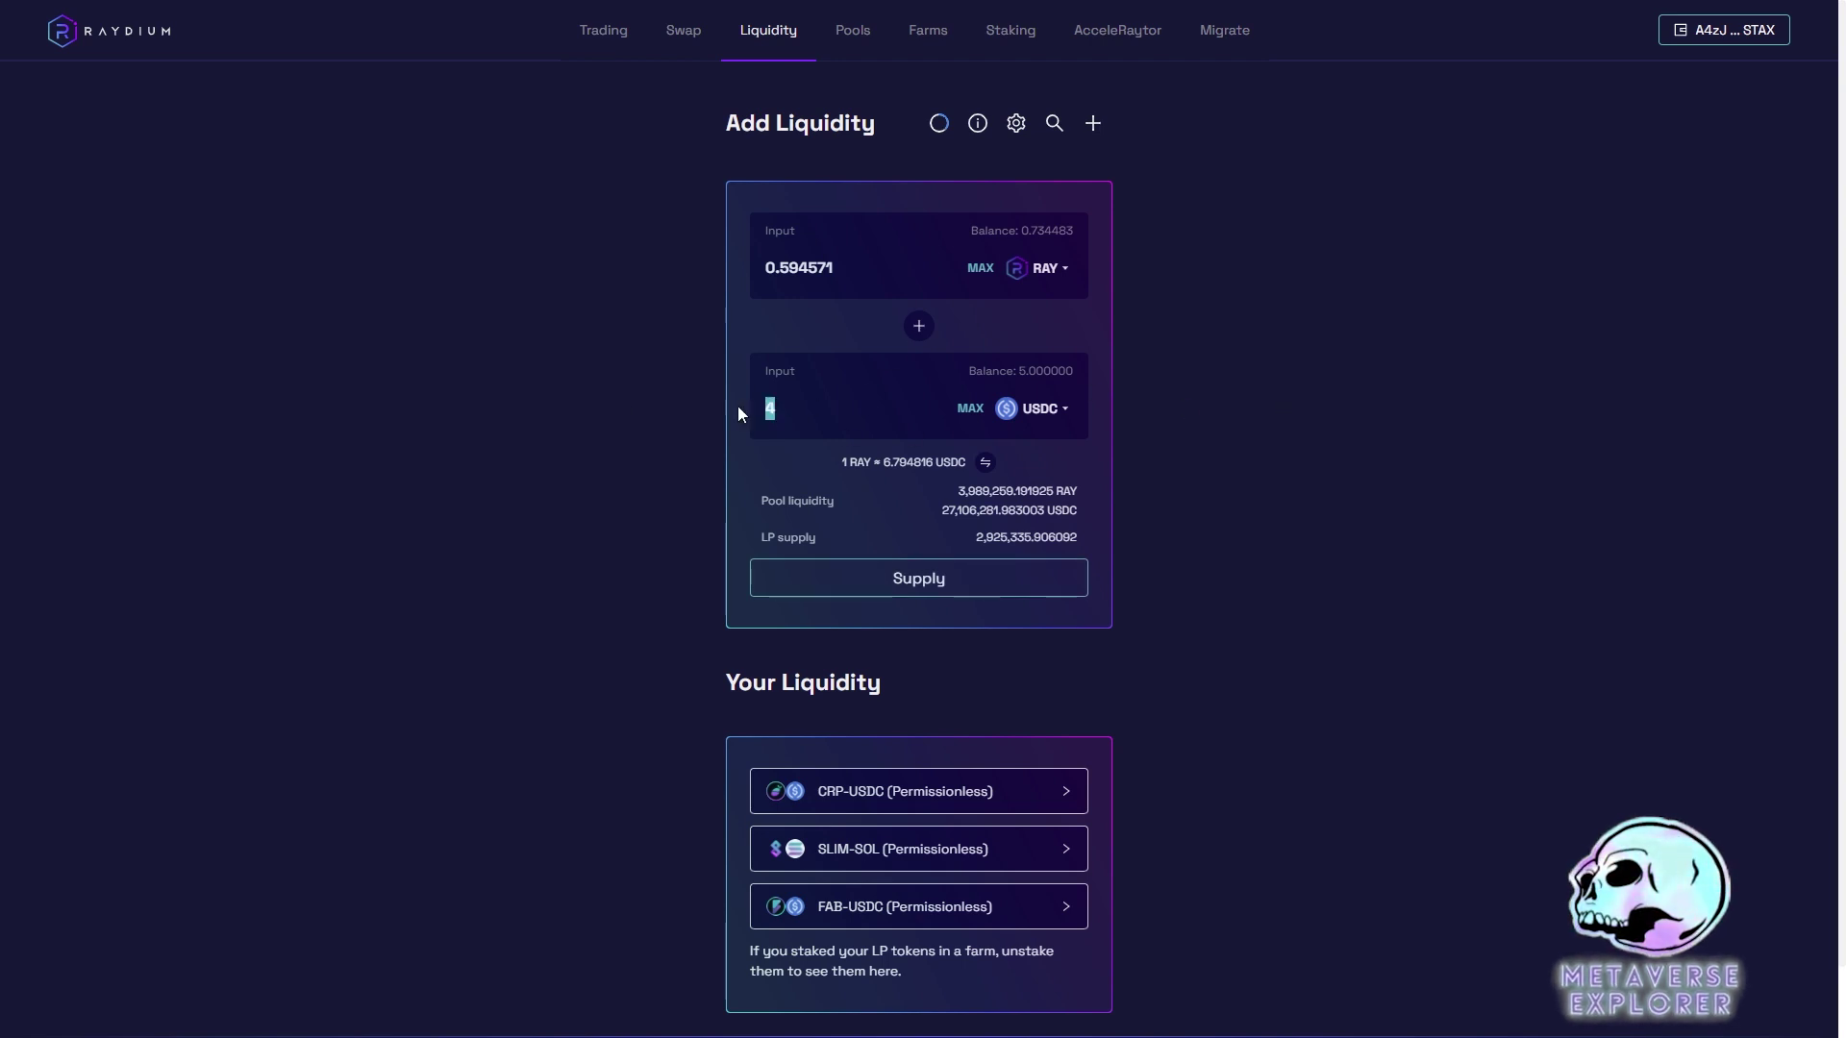
{"action": "left_click", "coordinate": [966, 427]}
{"action": "type", "text": ".9"}
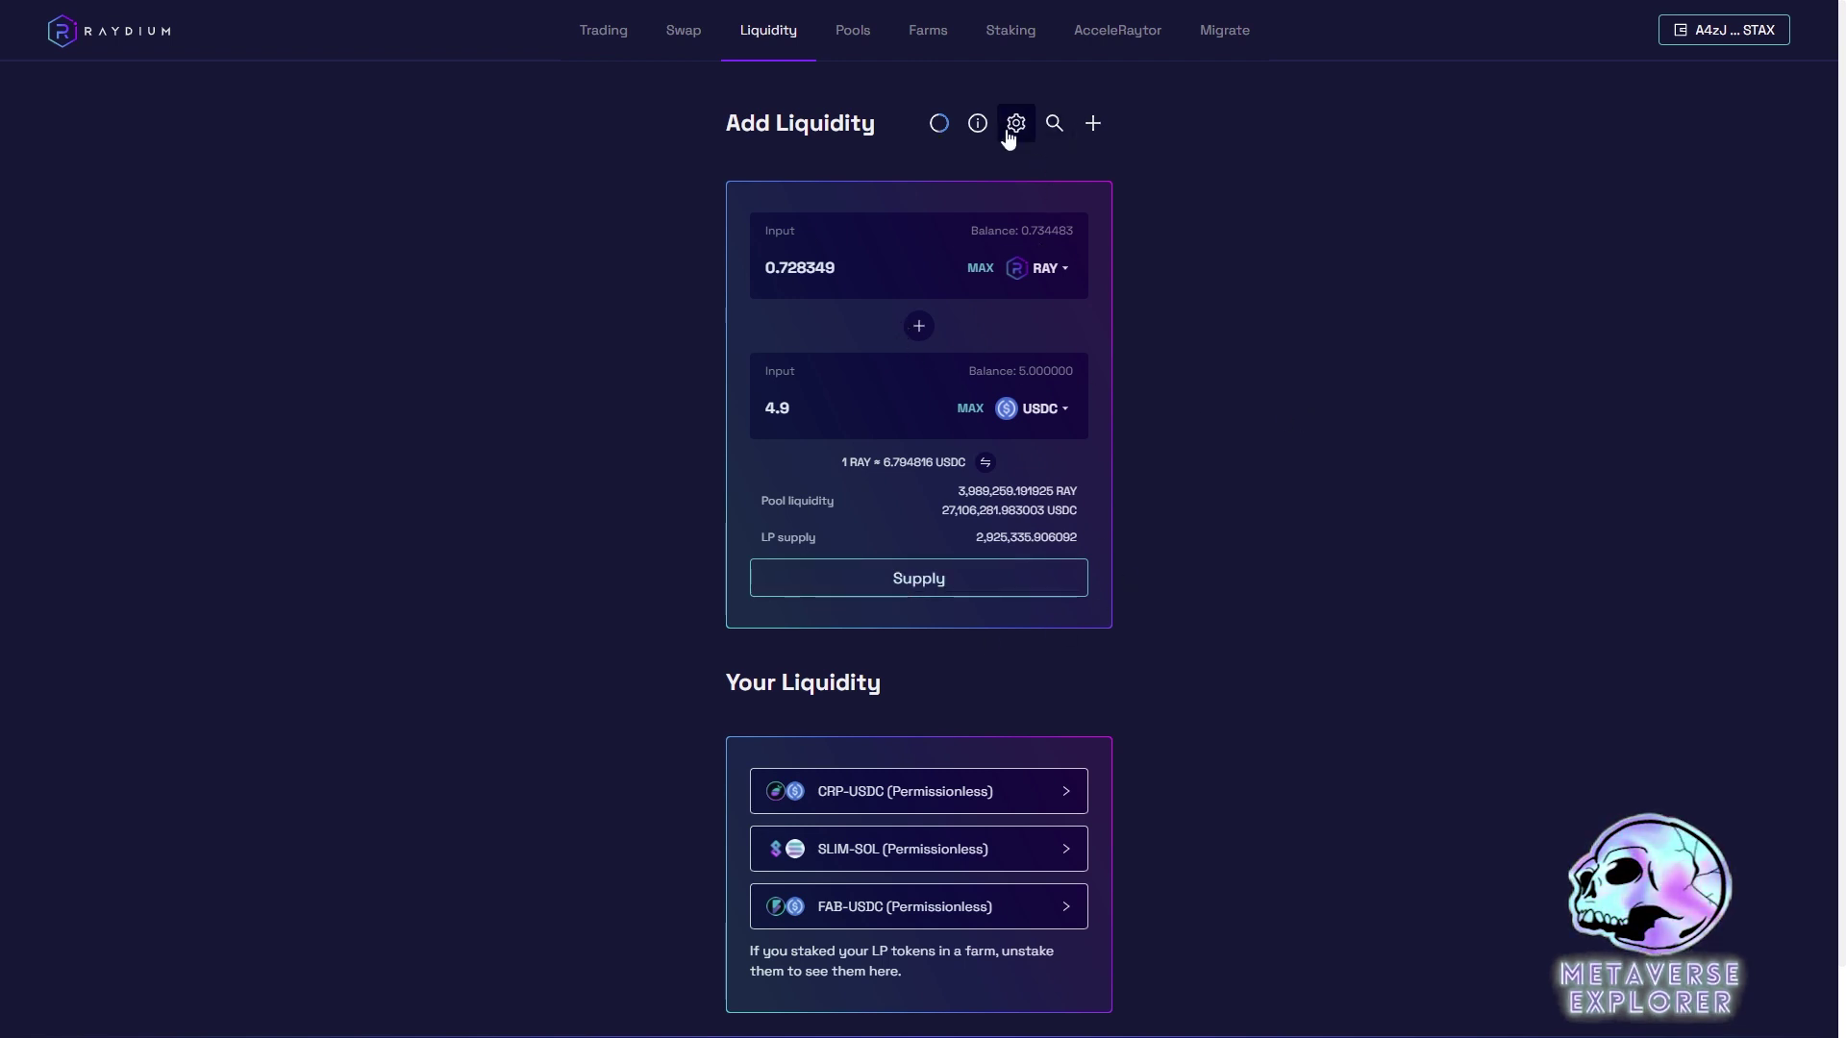
Step: Supply the RAY and USDC to the pool and expand the RAY-USDC position
{"action": "left_click", "coordinate": [932, 585]}
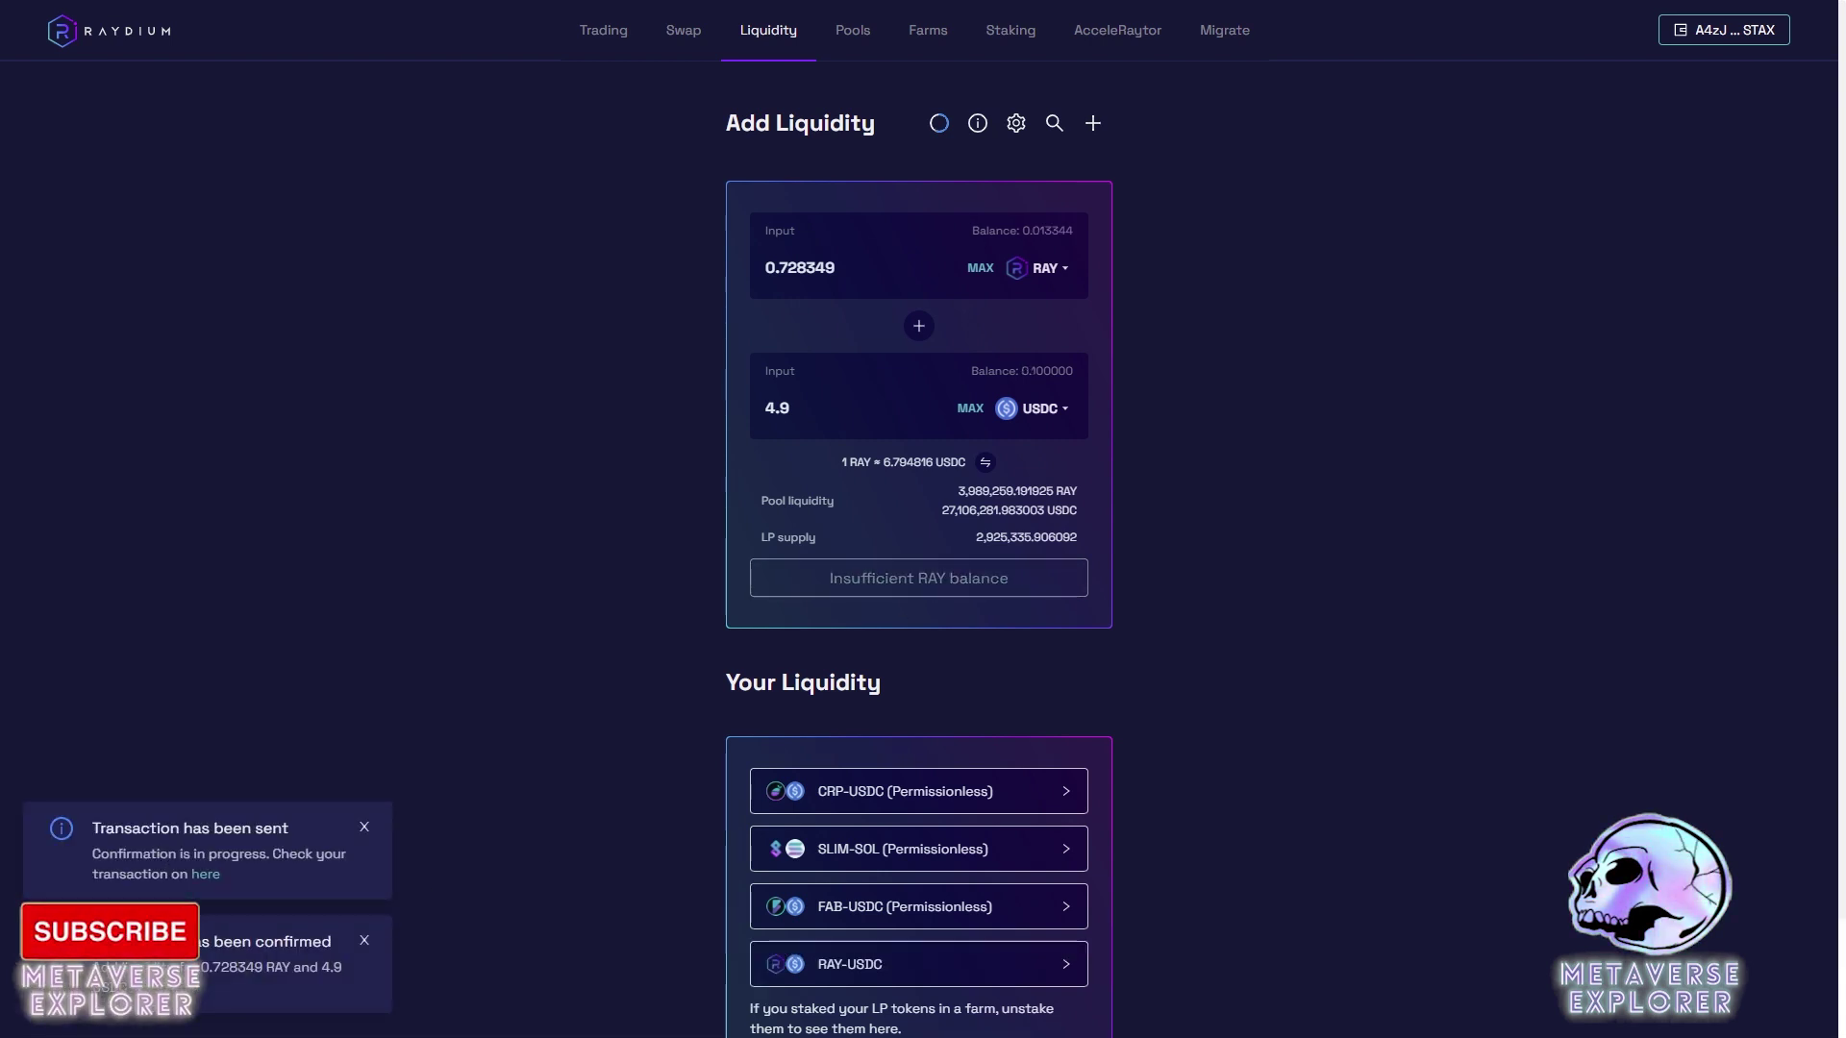
{"action": "scroll", "coordinate": [539, 923], "scroll_direction": "down", "scroll_amount": 2}
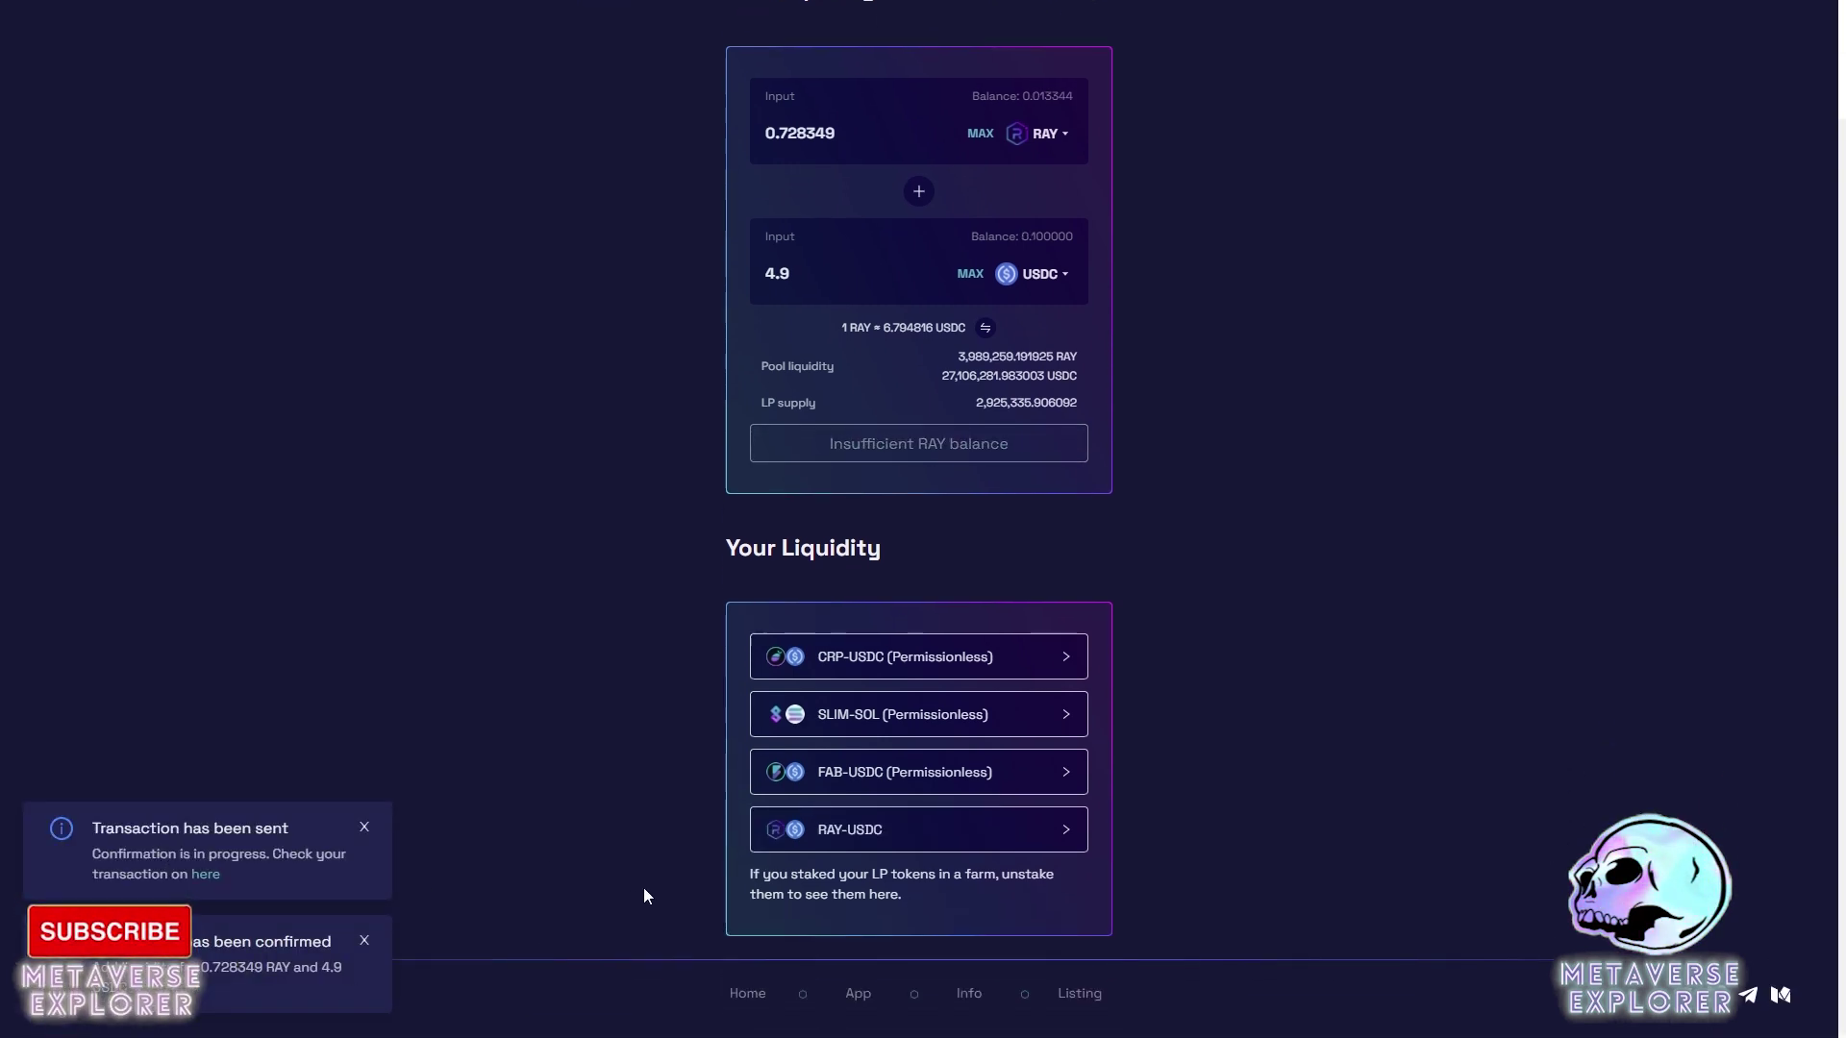
{"action": "left_click", "coordinate": [862, 848]}
{"action": "scroll", "coordinate": [846, 750], "scroll_direction": "down", "scroll_amount": 2}
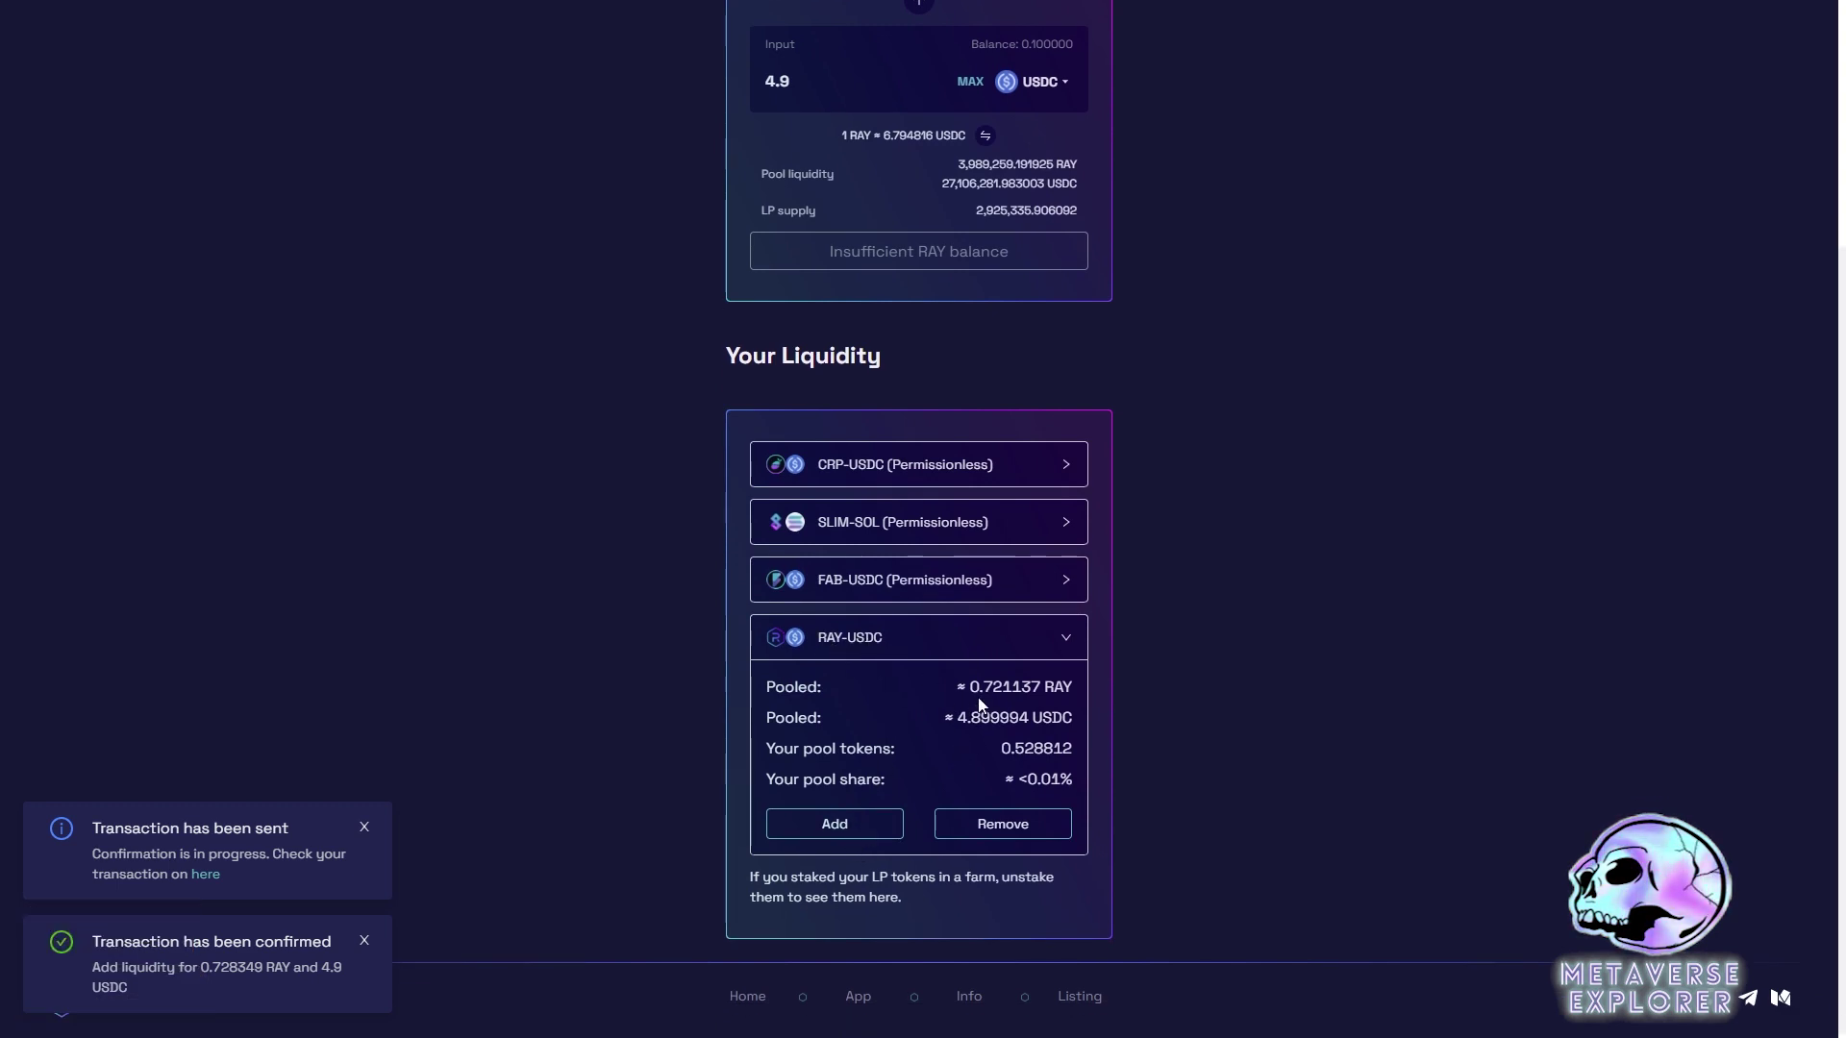
Step: Highlight the position's pooled RAY, pool tokens and pool share values
{"action": "mouse_move", "coordinate": [980, 687]}
{"action": "left_mouse_down"}
{"action": "mouse_move", "coordinate": [1001, 686]}
{"action": "mouse_move", "coordinate": [980, 717]}
{"action": "left_mouse_up"}
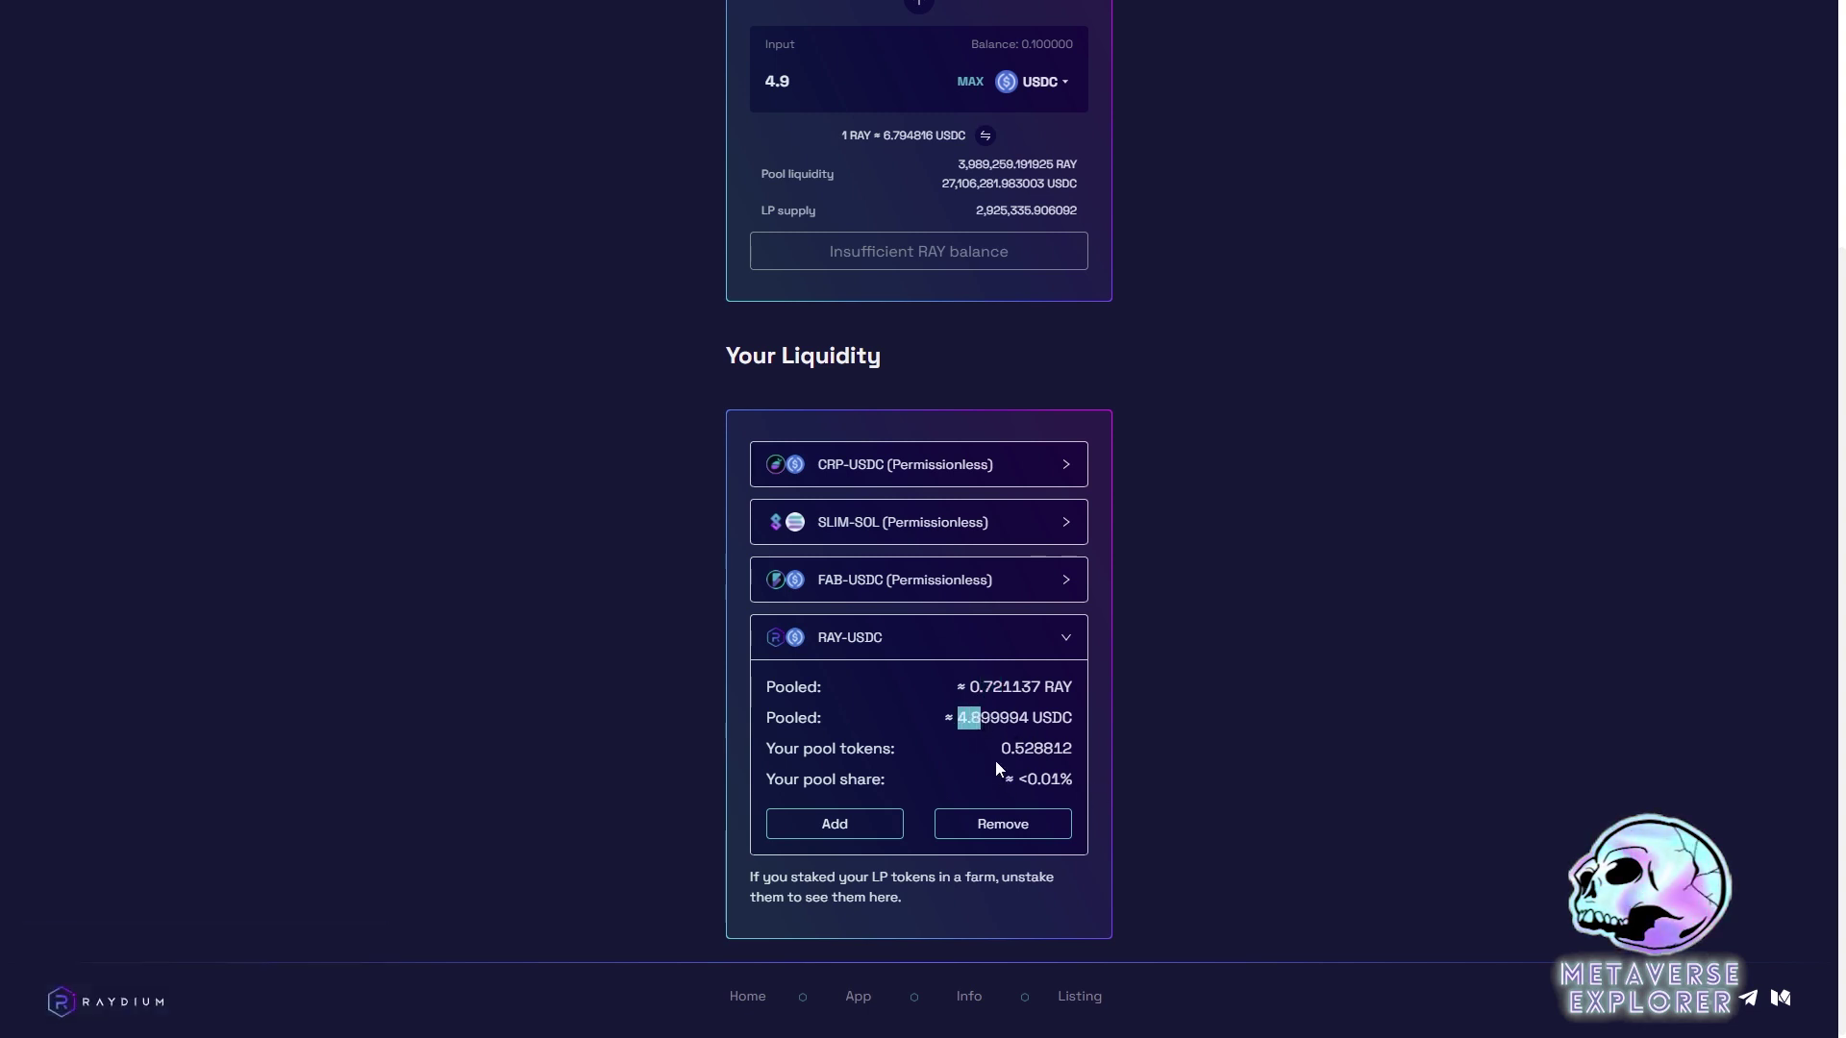
{"action": "left_click_drag", "start_coordinate": [1001, 748], "coordinate": [1033, 748]}
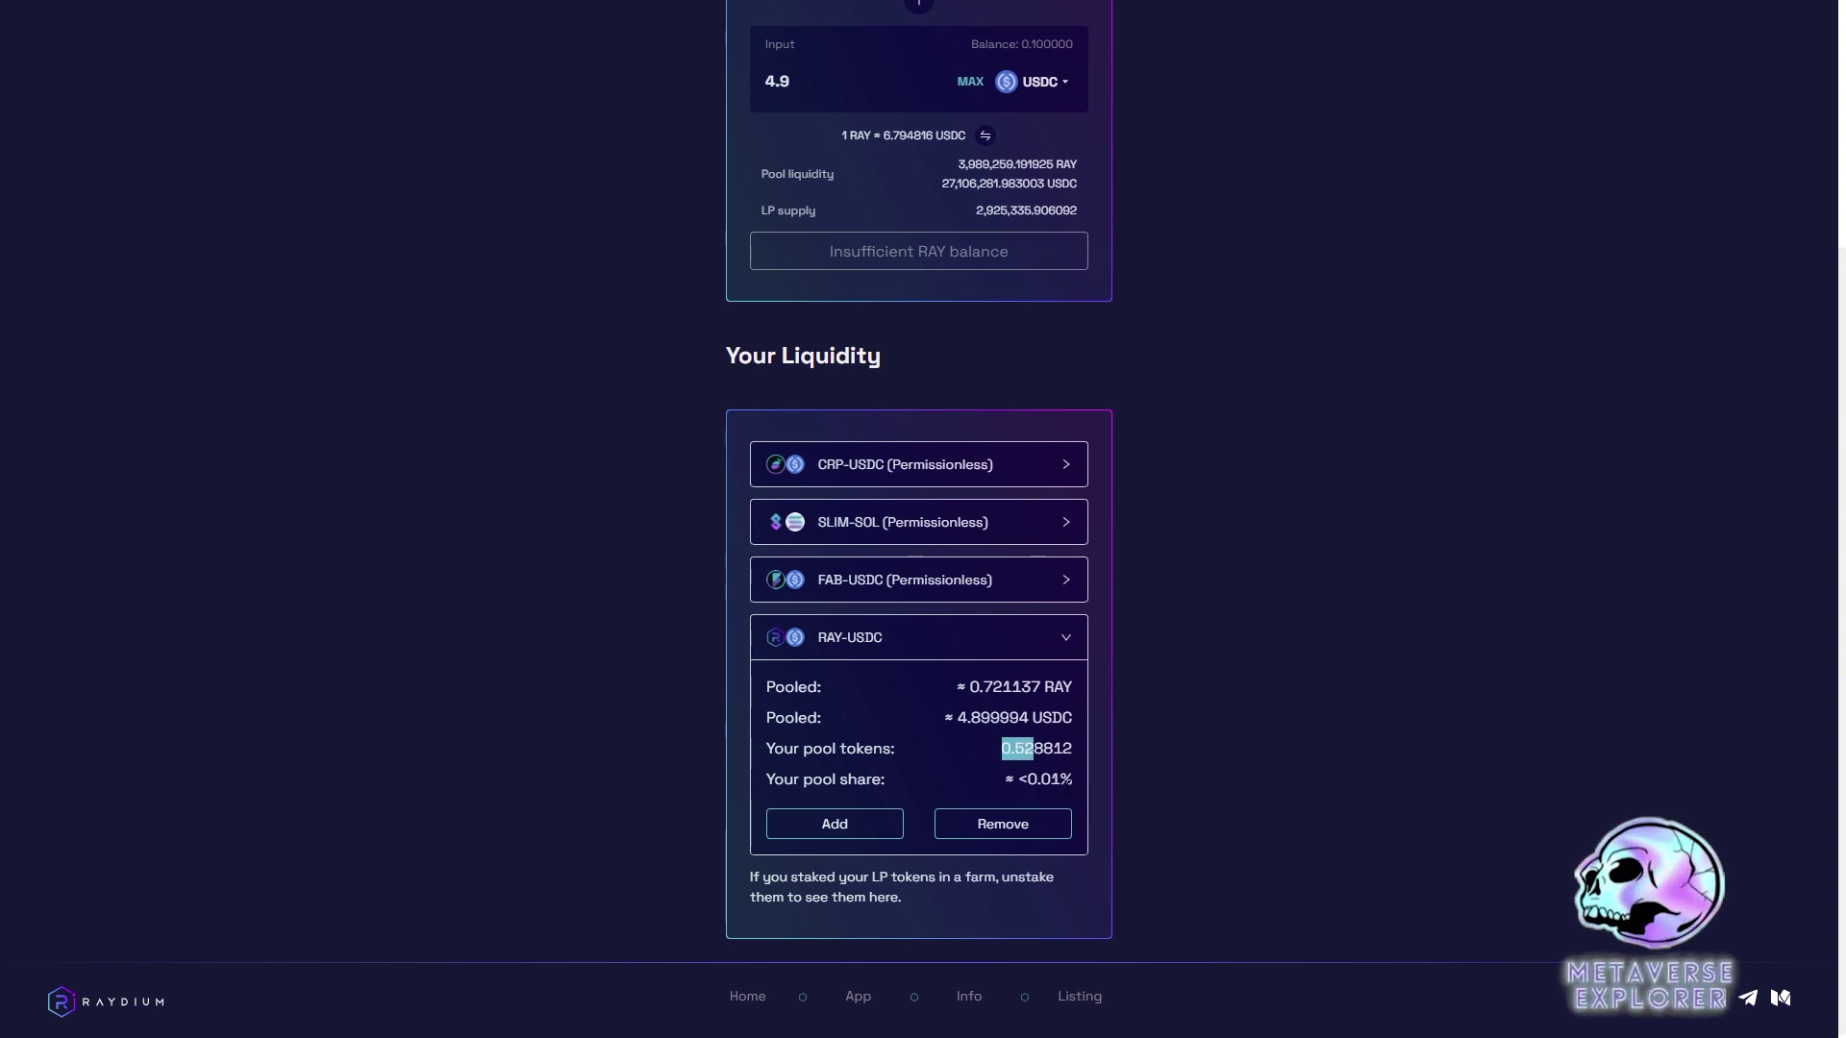
{"action": "left_click_drag", "start_coordinate": [1027, 779], "coordinate": [1058, 780]}
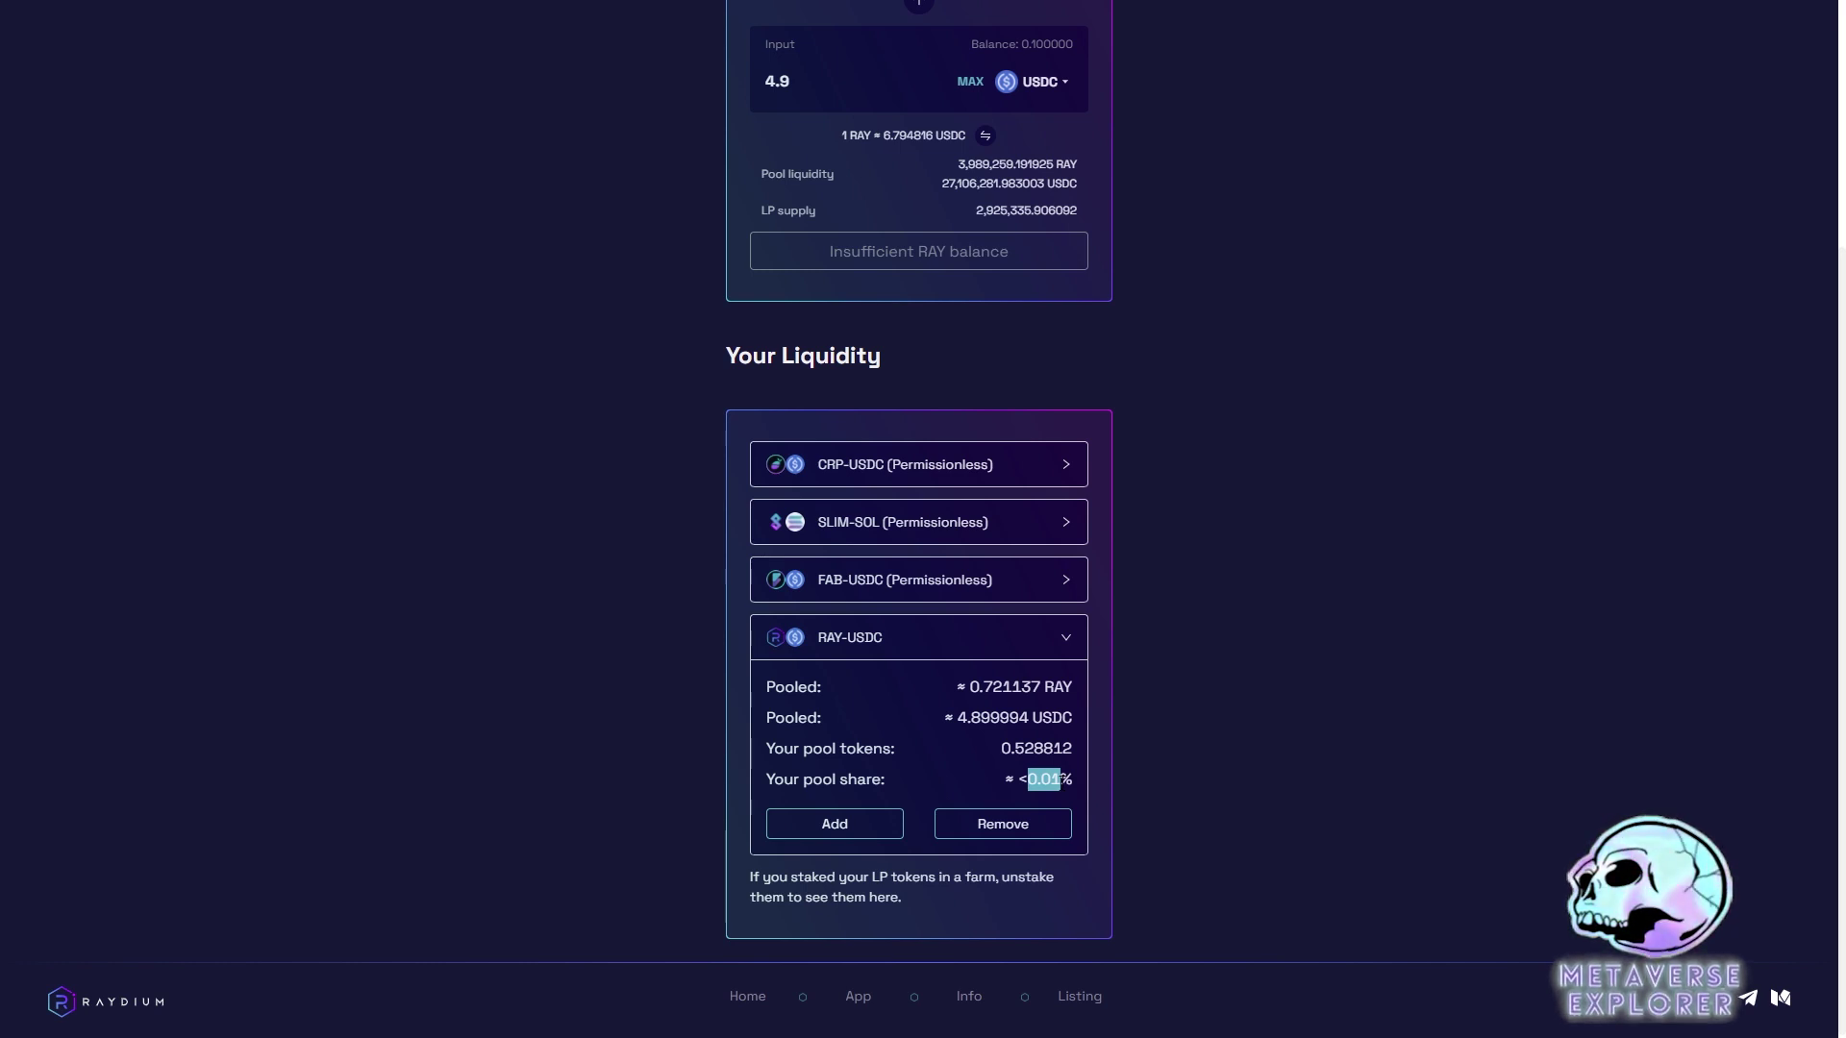
{"action": "left_click", "coordinate": [1236, 800]}
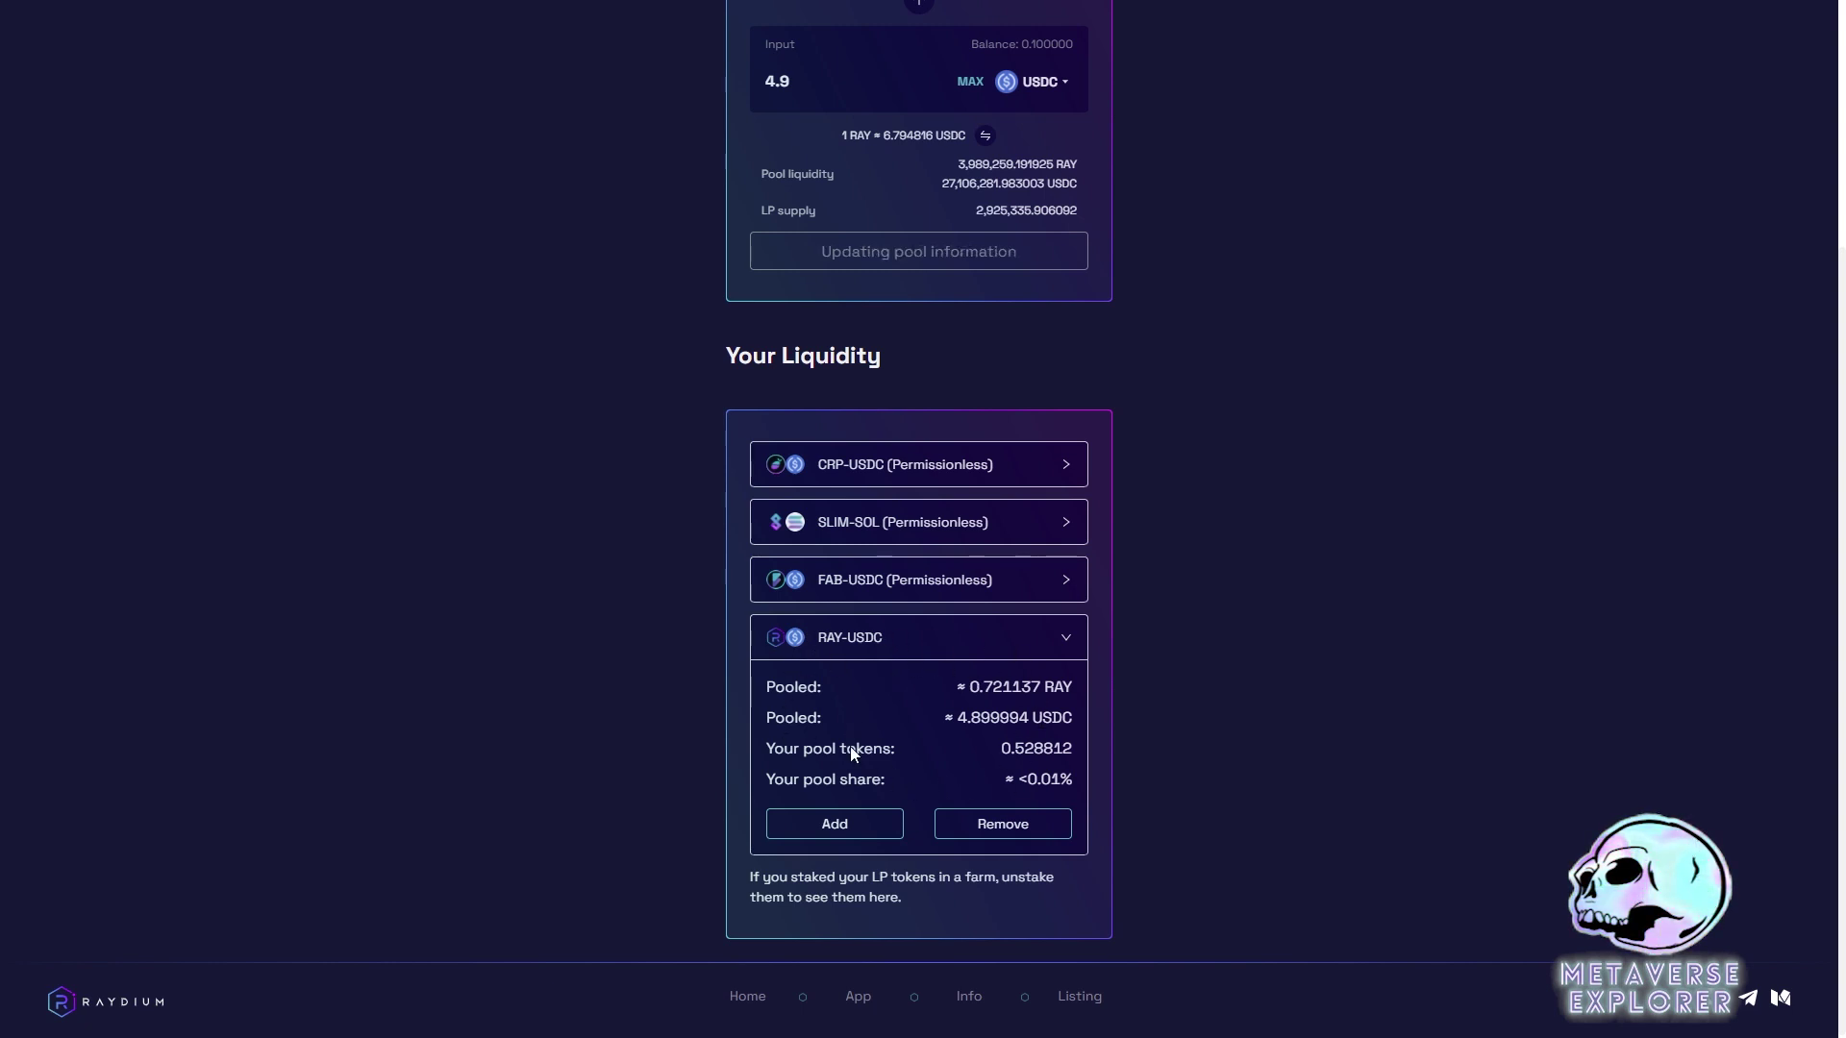
{"action": "scroll", "coordinate": [1058, 794], "scroll_direction": "up", "scroll_amount": 3}
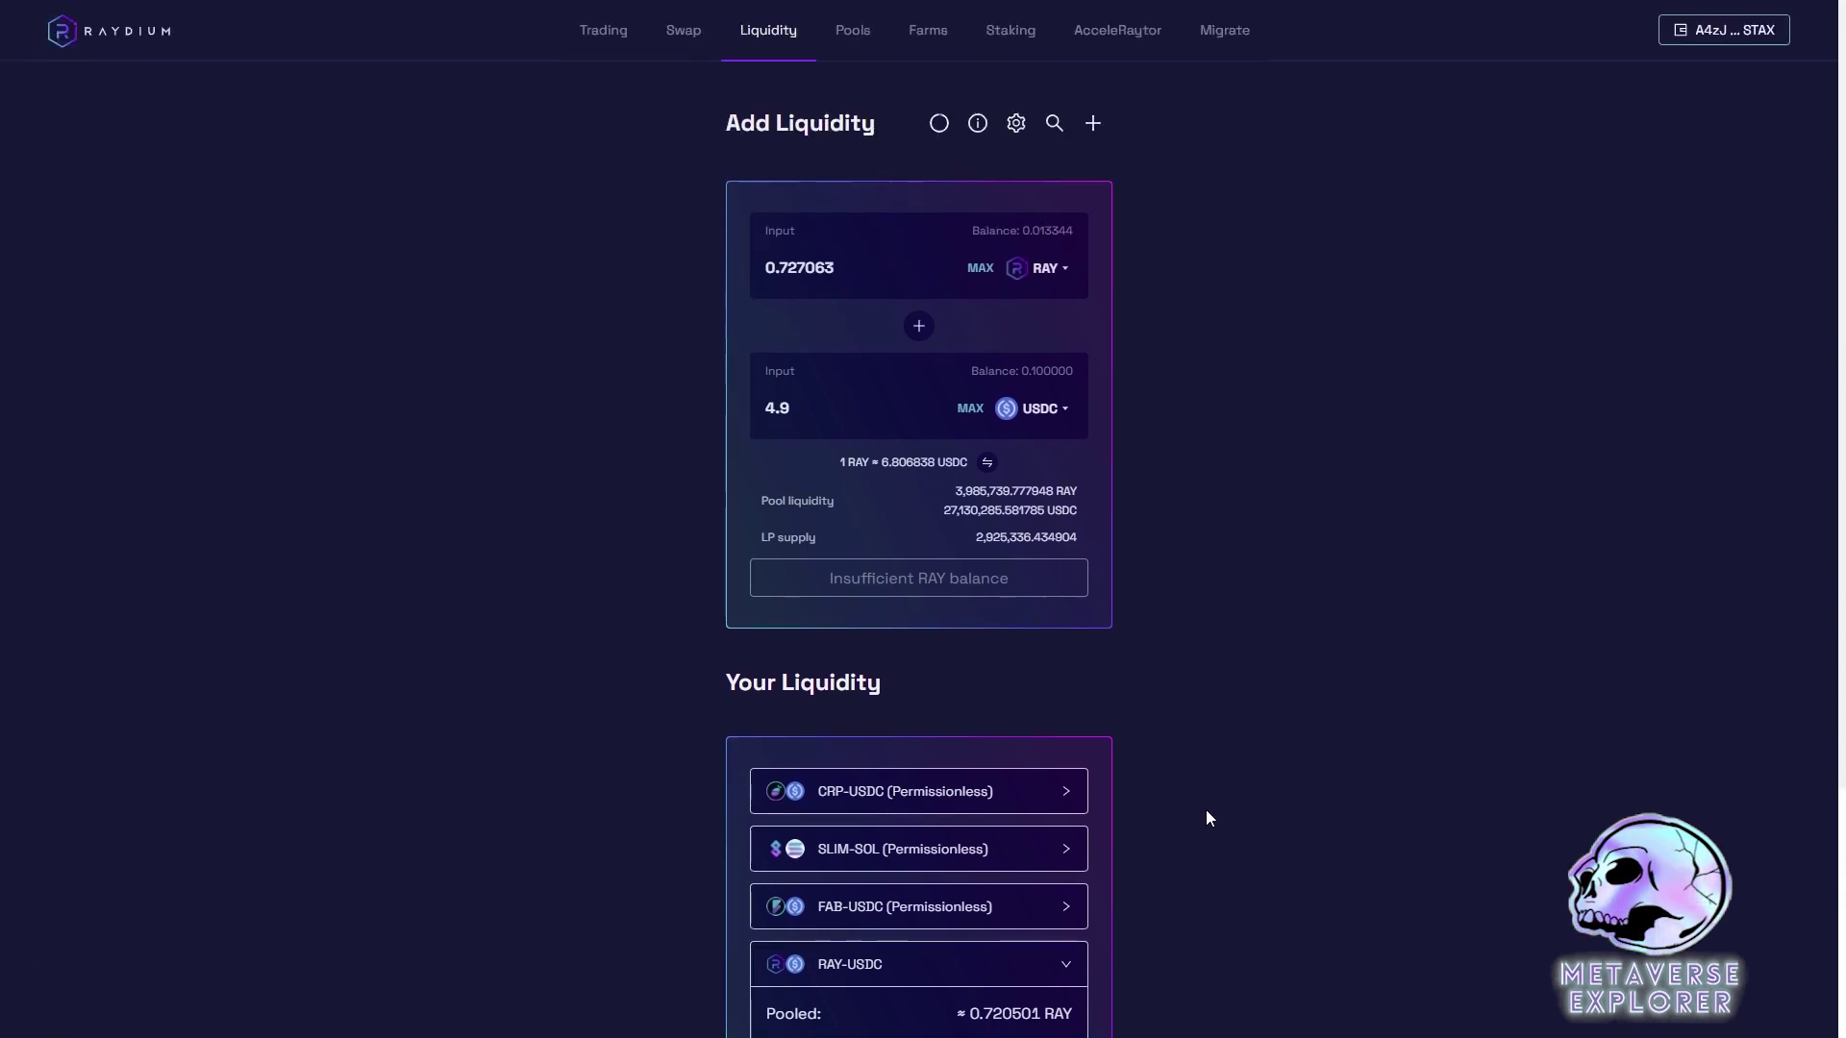
Step: Open the Top Pools table and scroll through the Raydium pools
{"action": "left_click", "coordinate": [853, 40]}
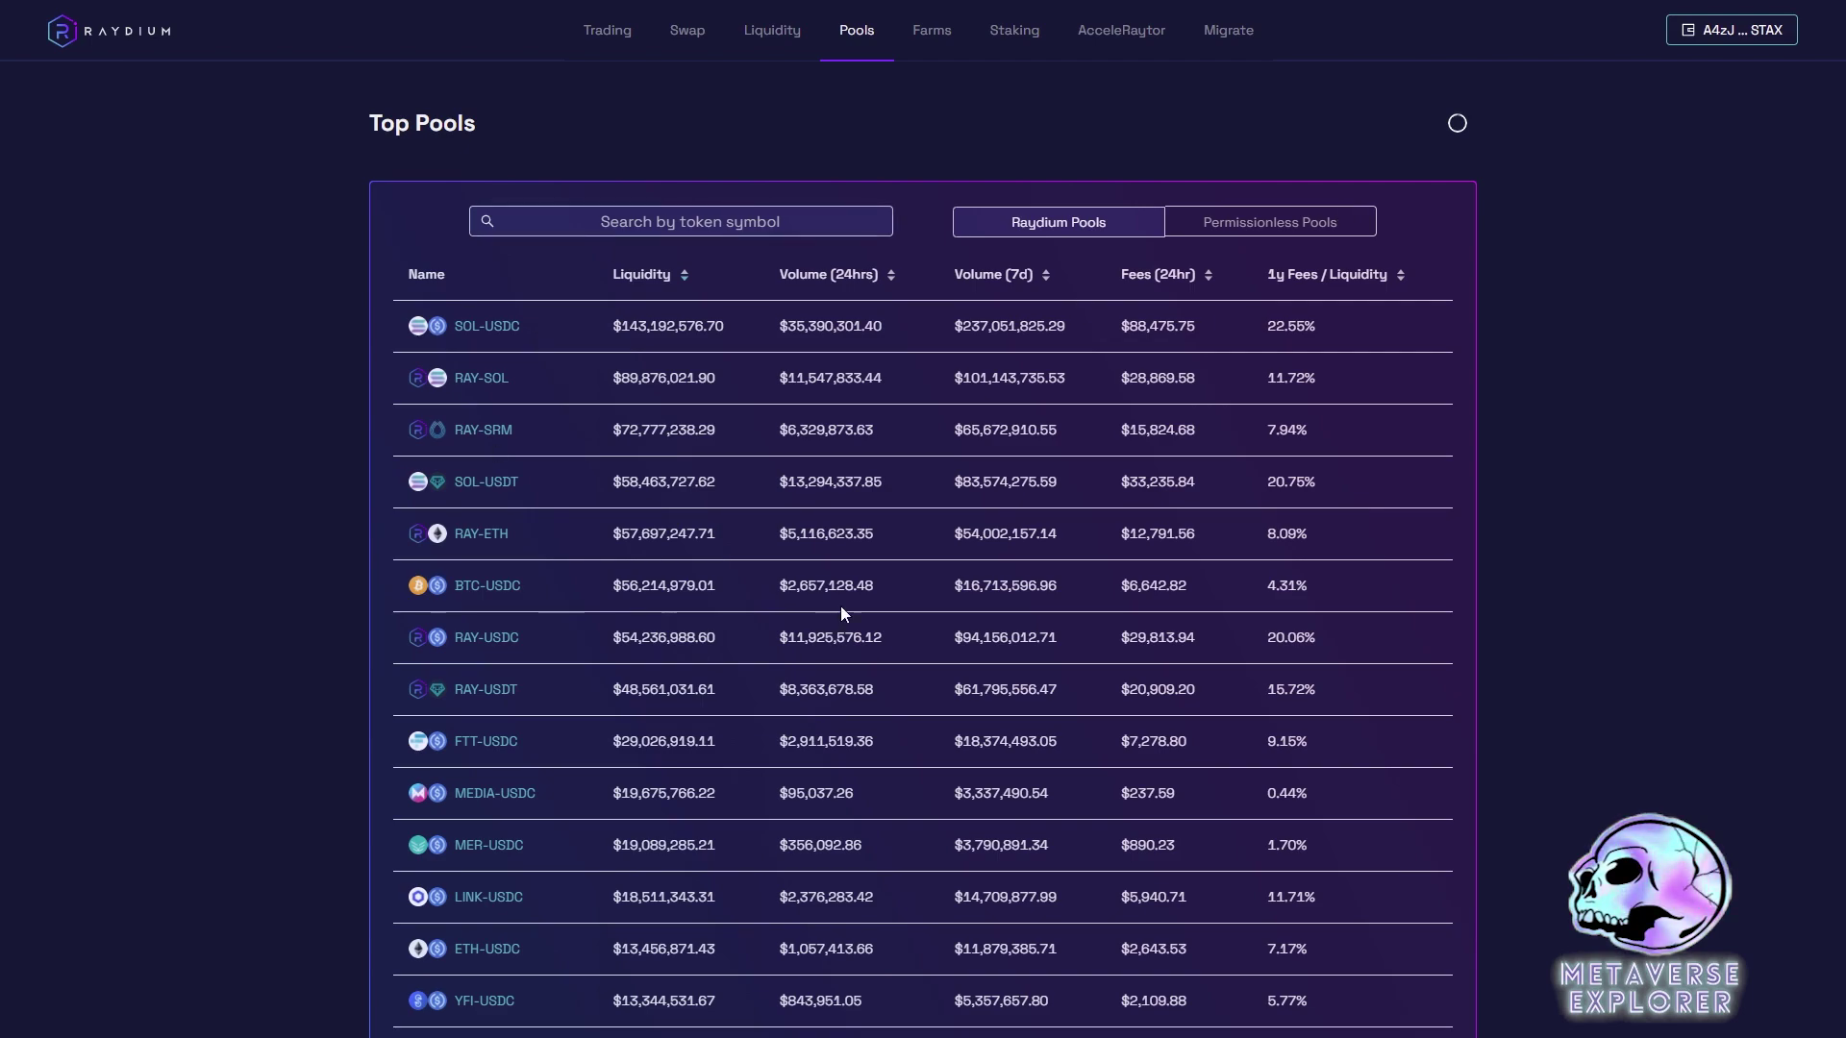
{"action": "scroll", "coordinate": [1079, 550], "scroll_direction": "down", "scroll_amount": 8}
{"action": "scroll", "coordinate": [1083, 553], "scroll_direction": "down", "scroll_amount": 4}
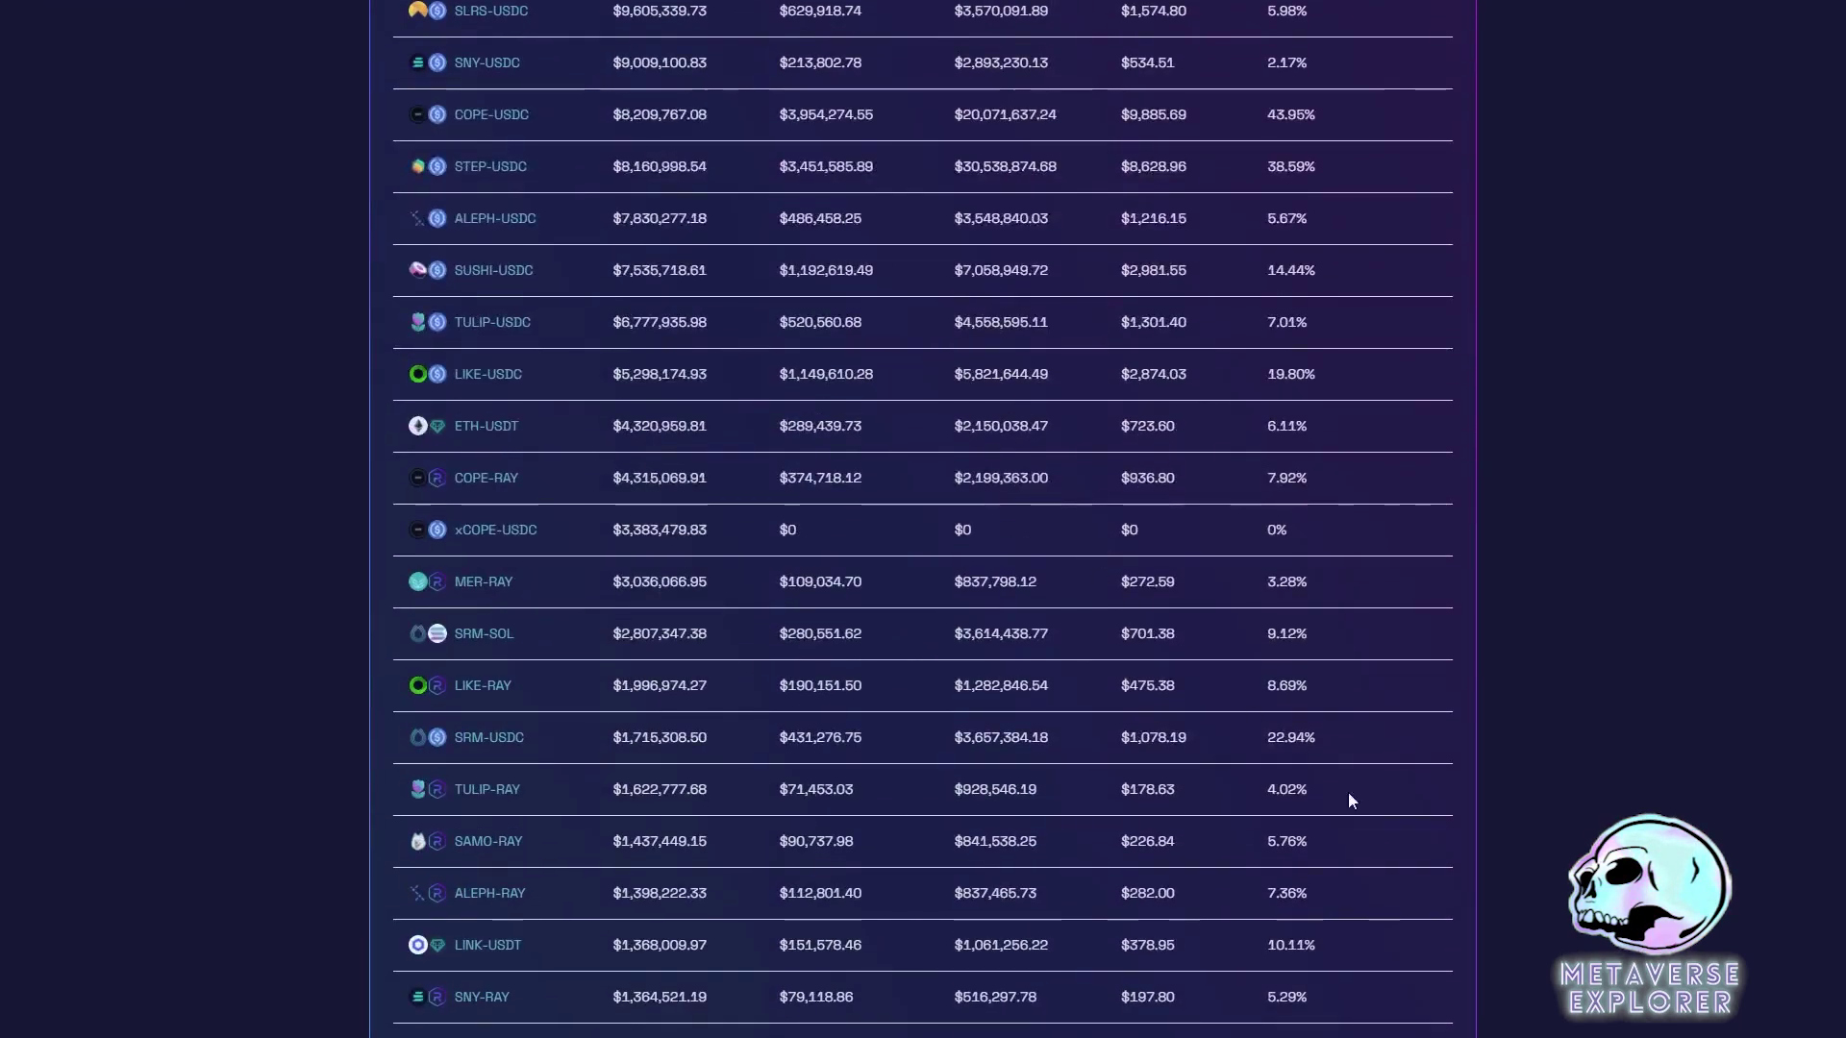
{"action": "scroll", "coordinate": [1606, 639], "scroll_direction": "up", "scroll_amount": 12}
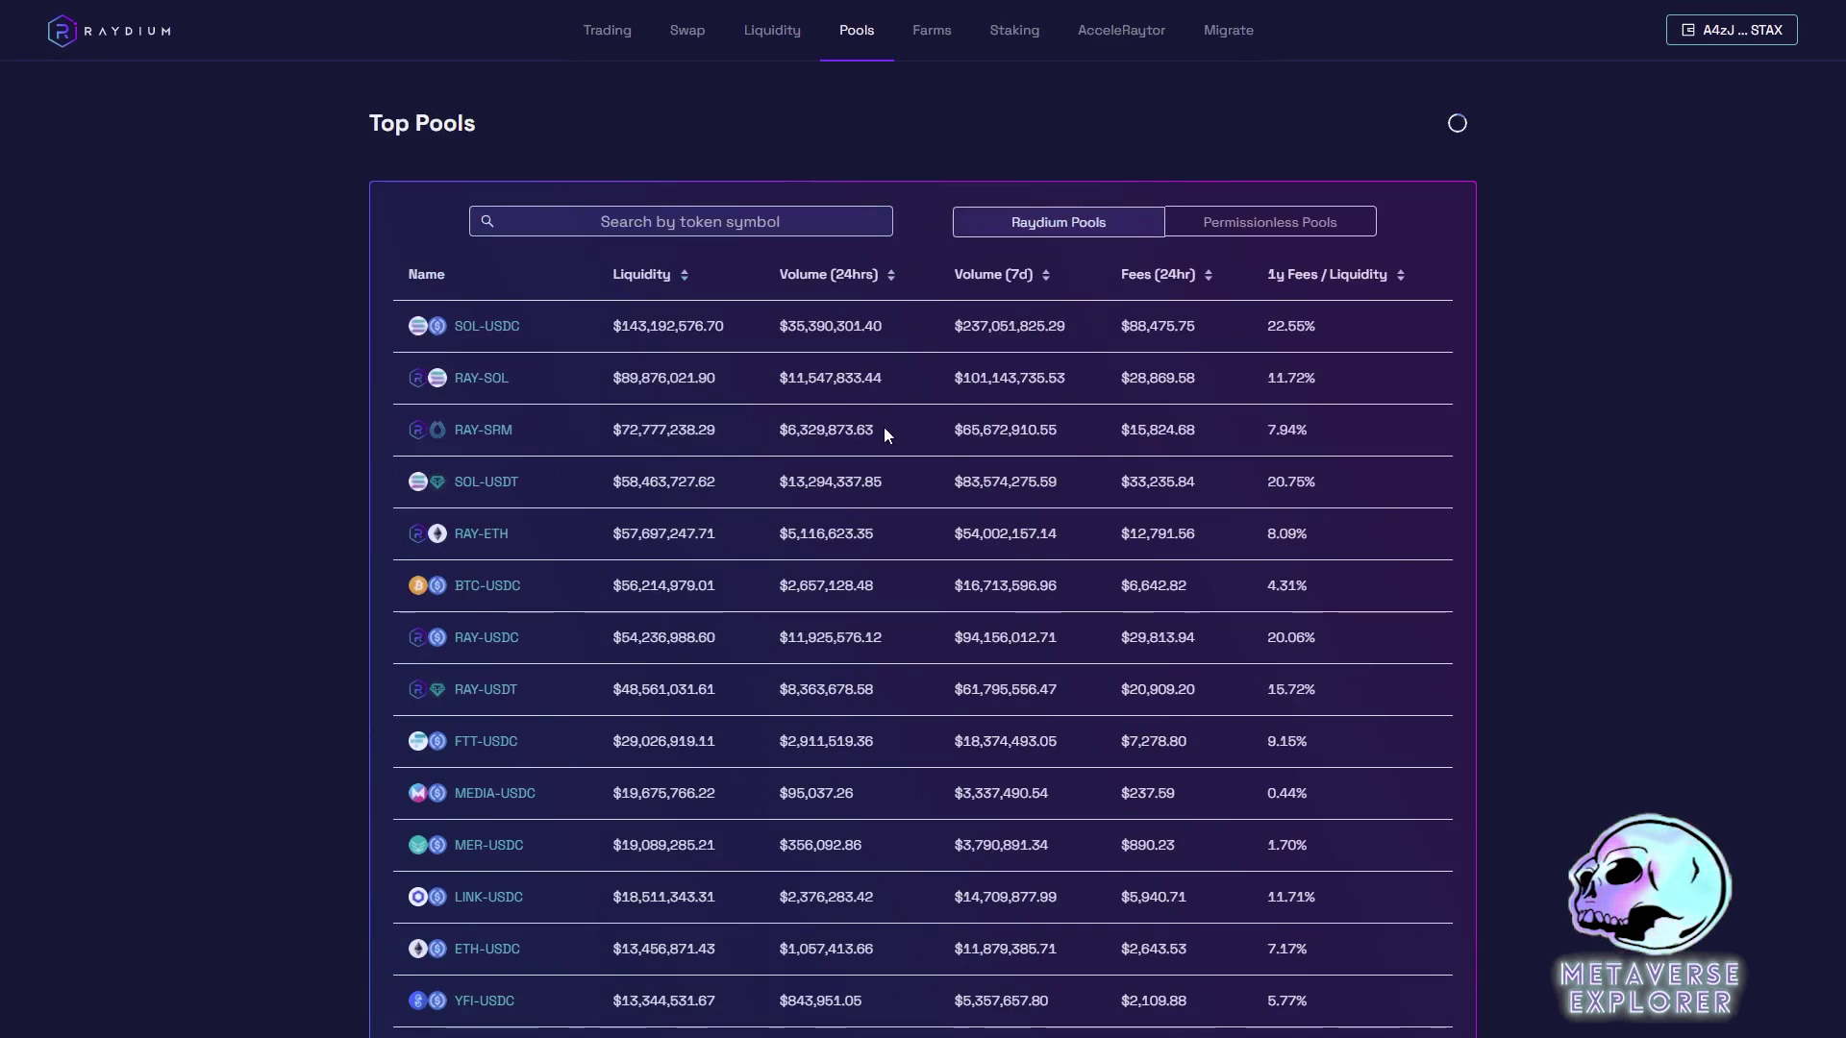
Step: Check the permissionless pools such as SLIM-SOL and CRP-USDC, then switch back to Raydium pools
{"action": "left_click", "coordinate": [1323, 230]}
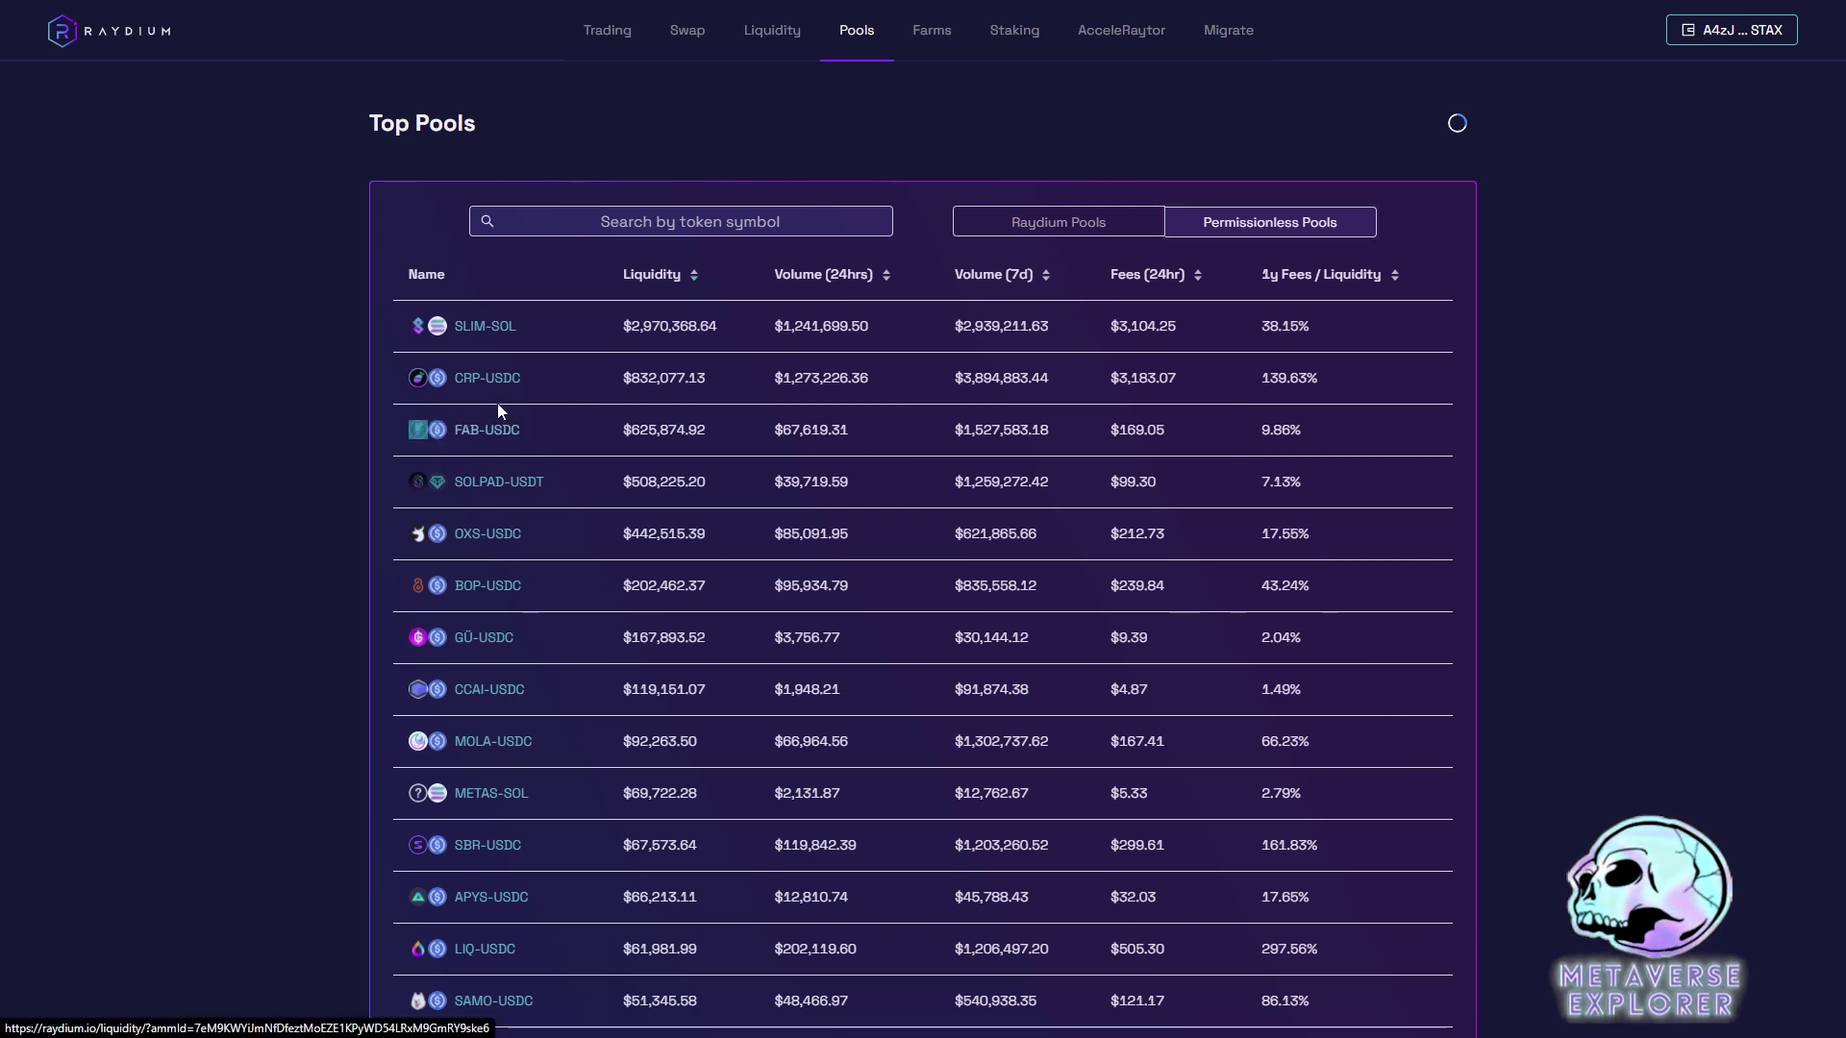
{"action": "left_click_drag", "start_coordinate": [498, 401], "coordinate": [523, 343]}
{"action": "left_click", "coordinate": [740, 431]}
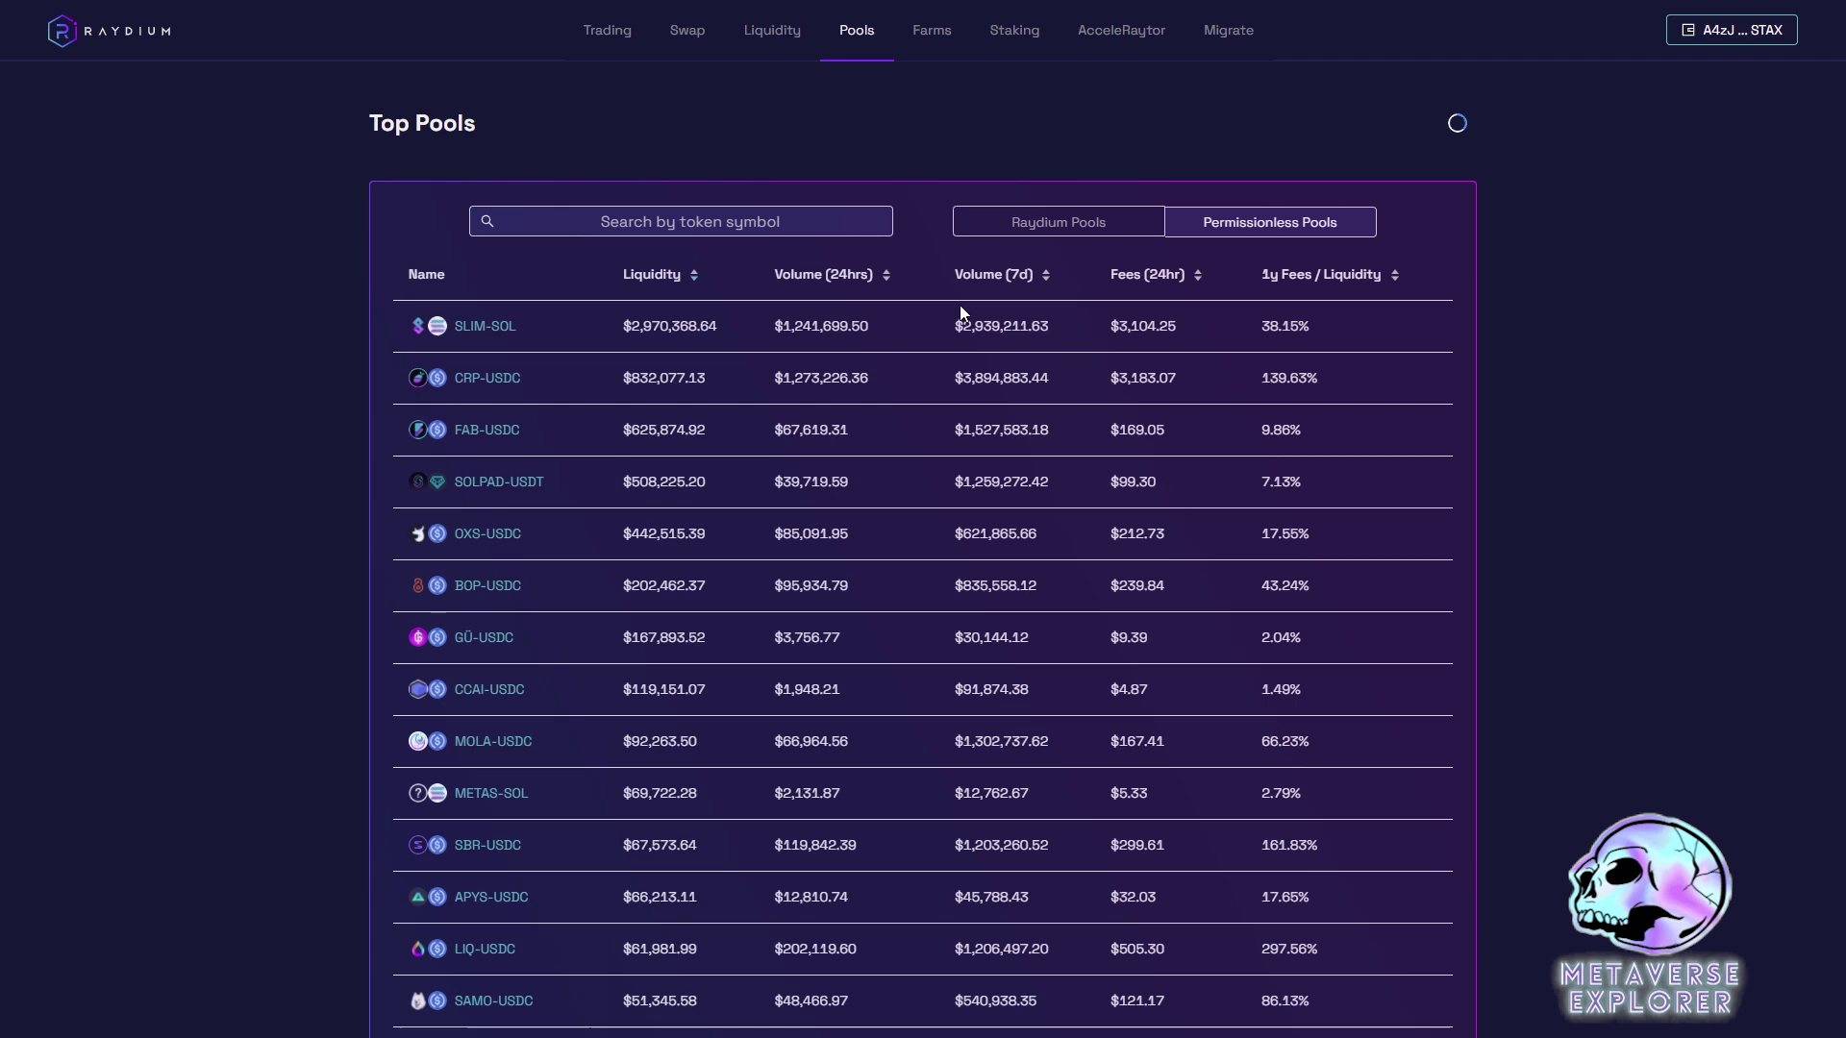
{"action": "left_click", "coordinate": [1110, 225]}
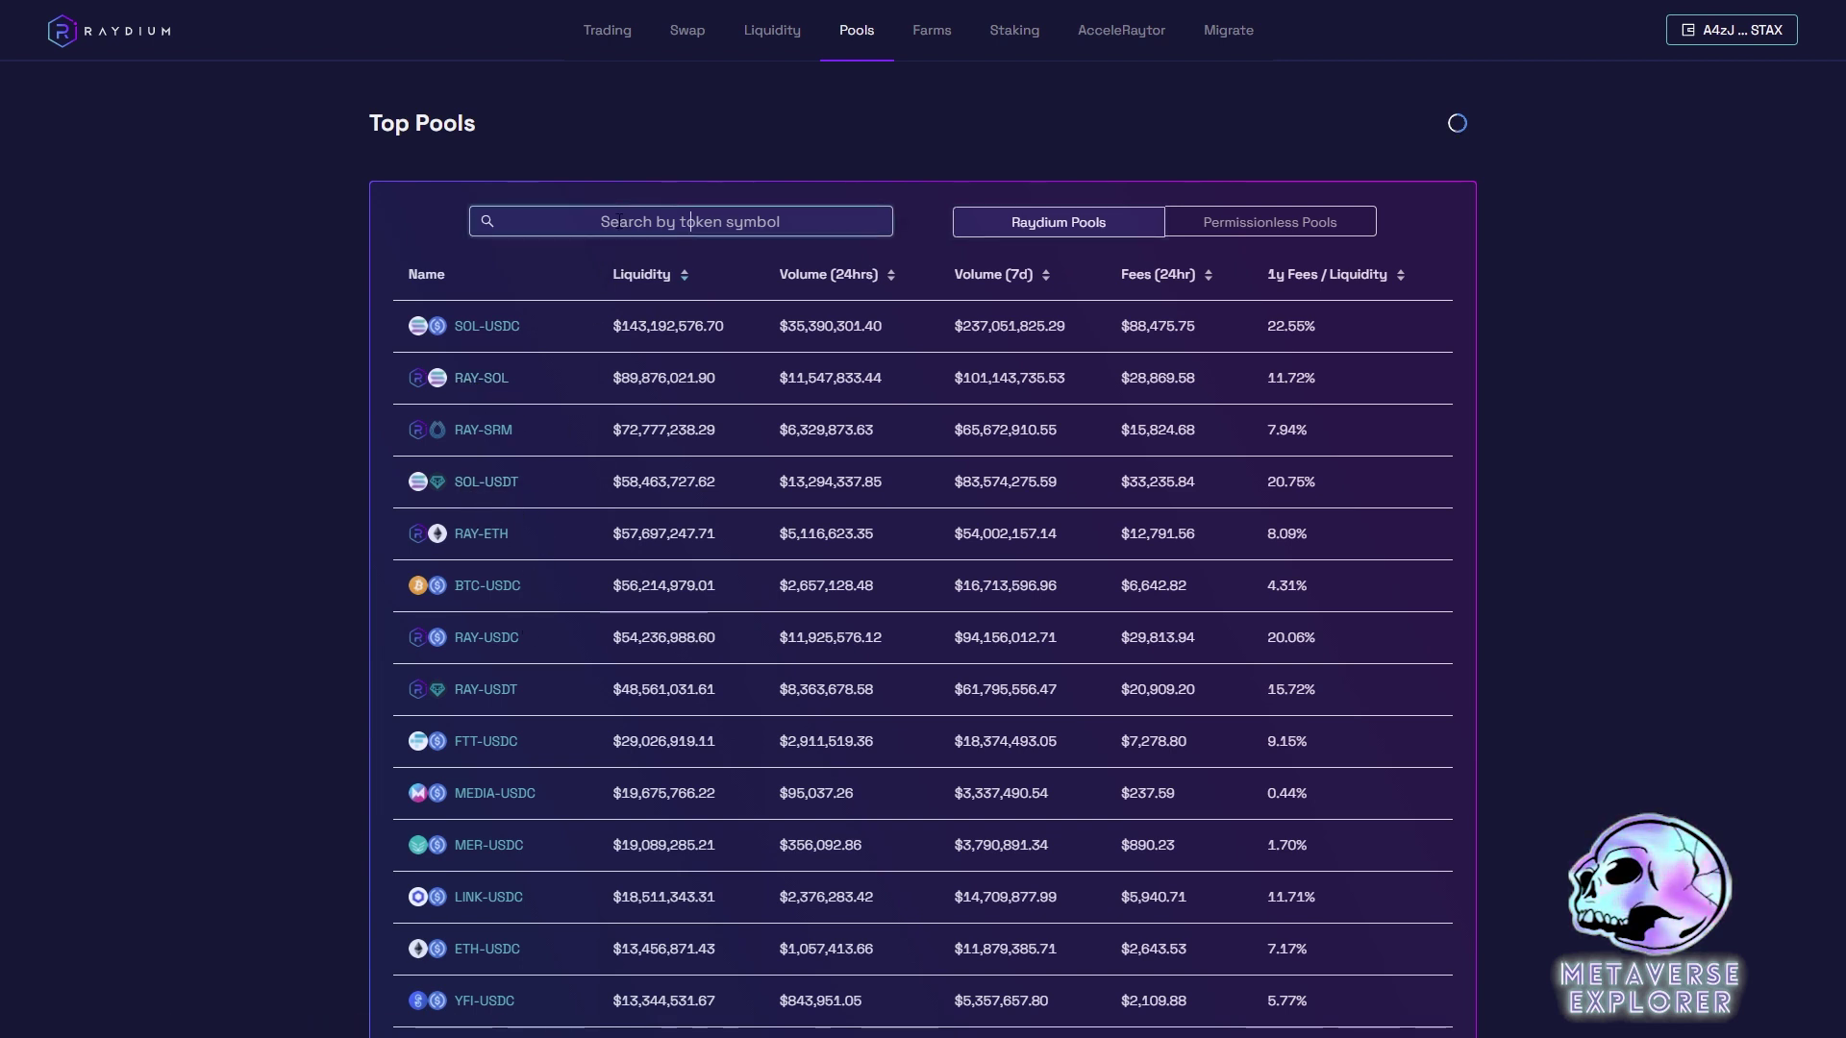
Step: Search pools for 'ray', review RAY-USDC's liquidity, volumes and fees, then open it for adding liquidity
{"action": "left_click", "coordinate": [619, 219]}
{"action": "type", "text": "ray"}
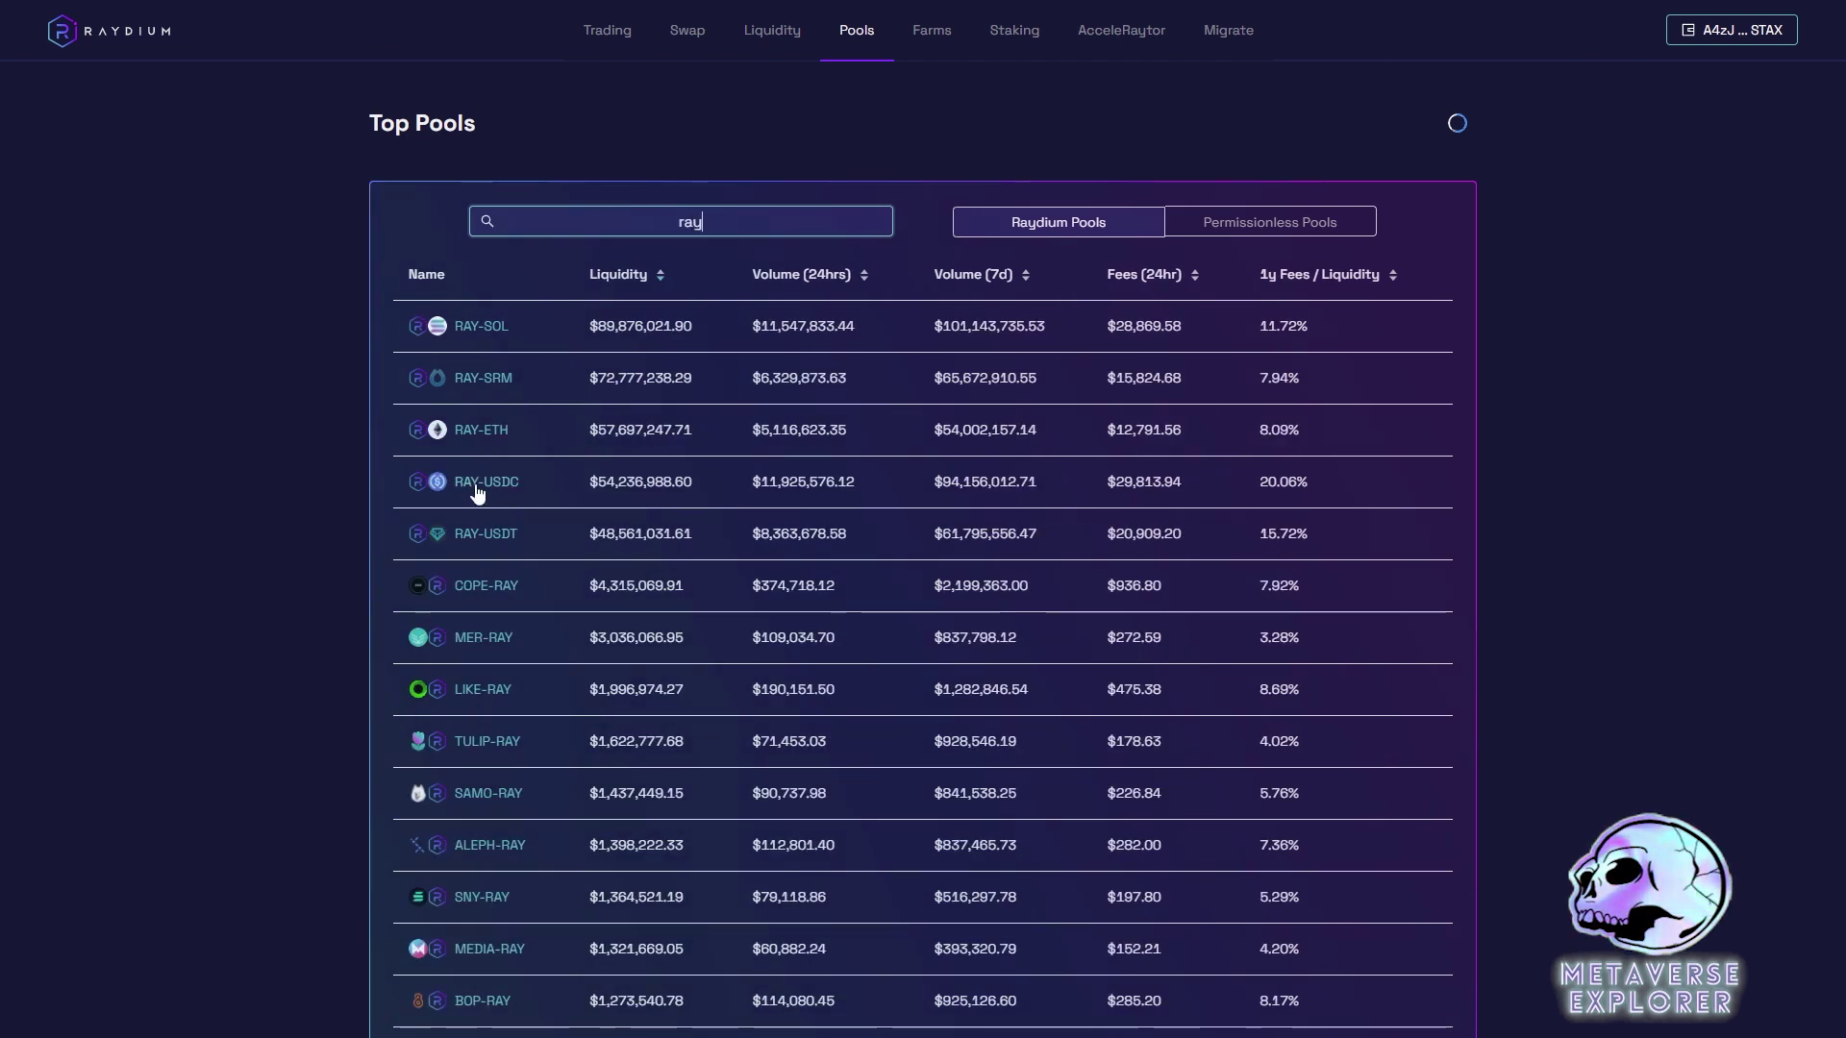
{"action": "double_click", "coordinate": [605, 481]}
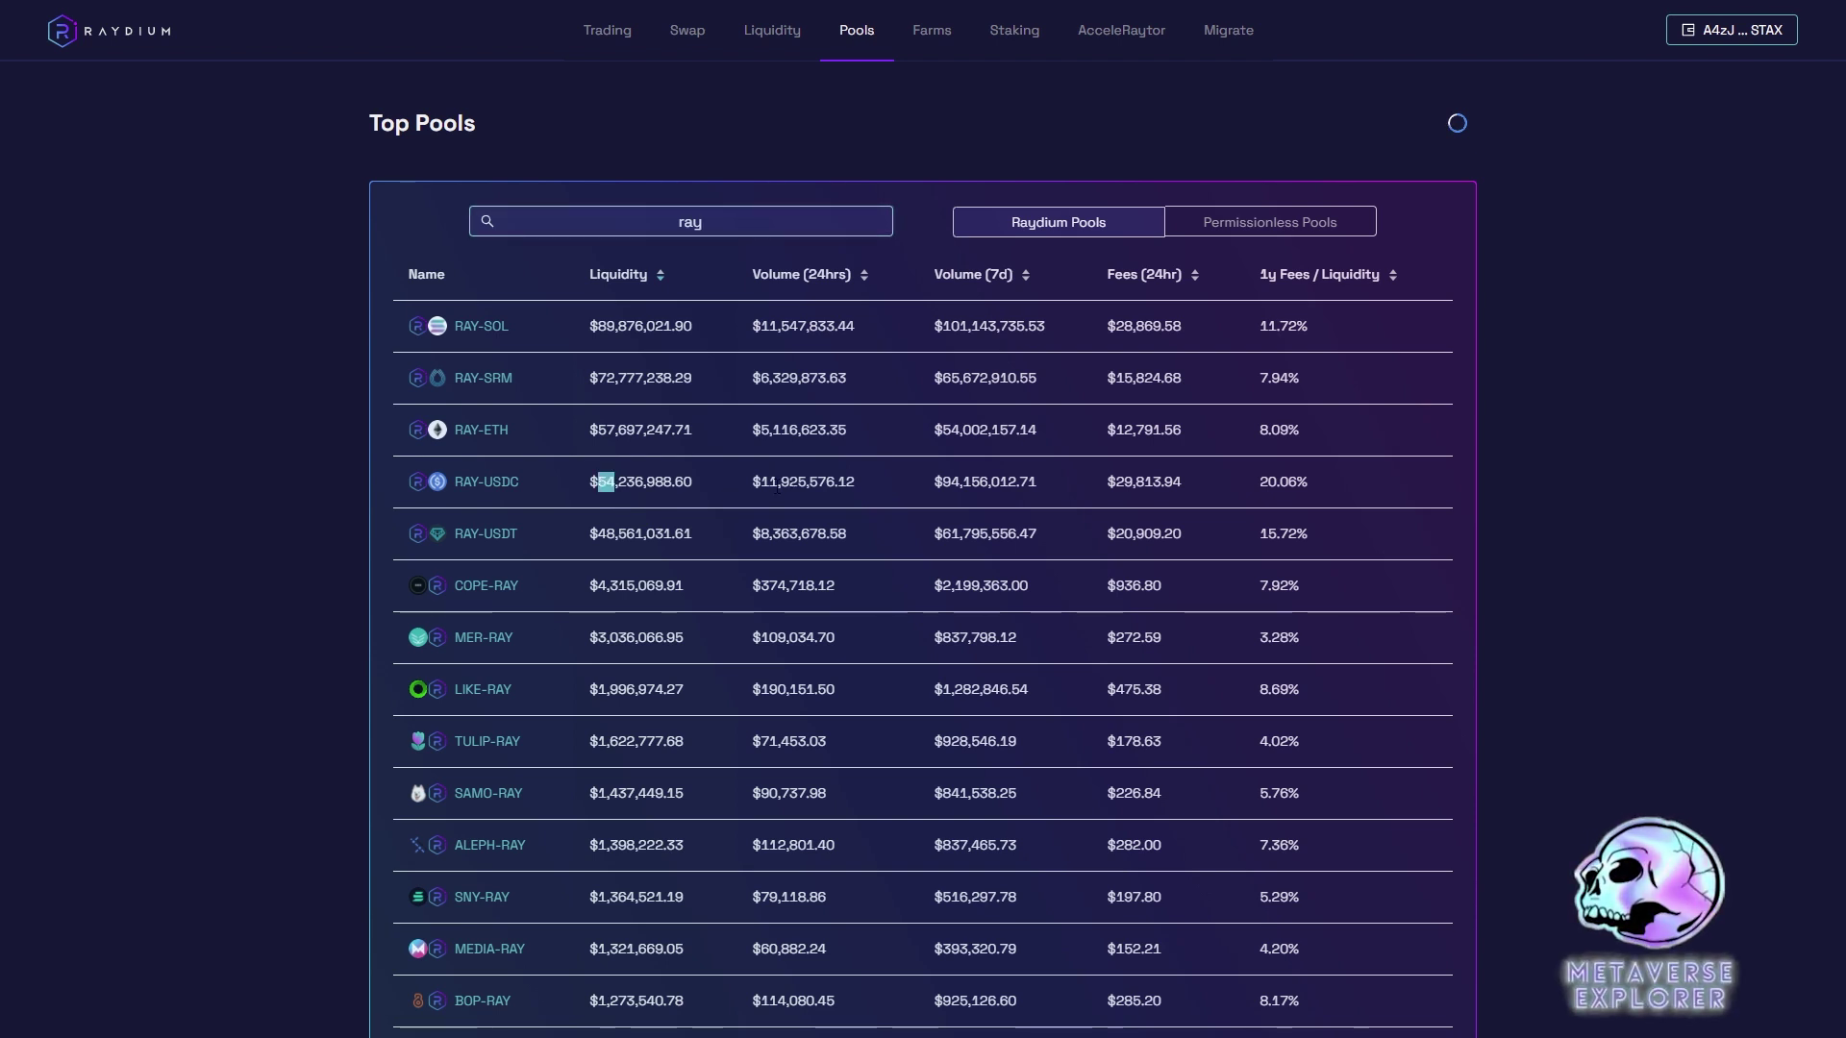
{"action": "double_click", "coordinate": [769, 482]}
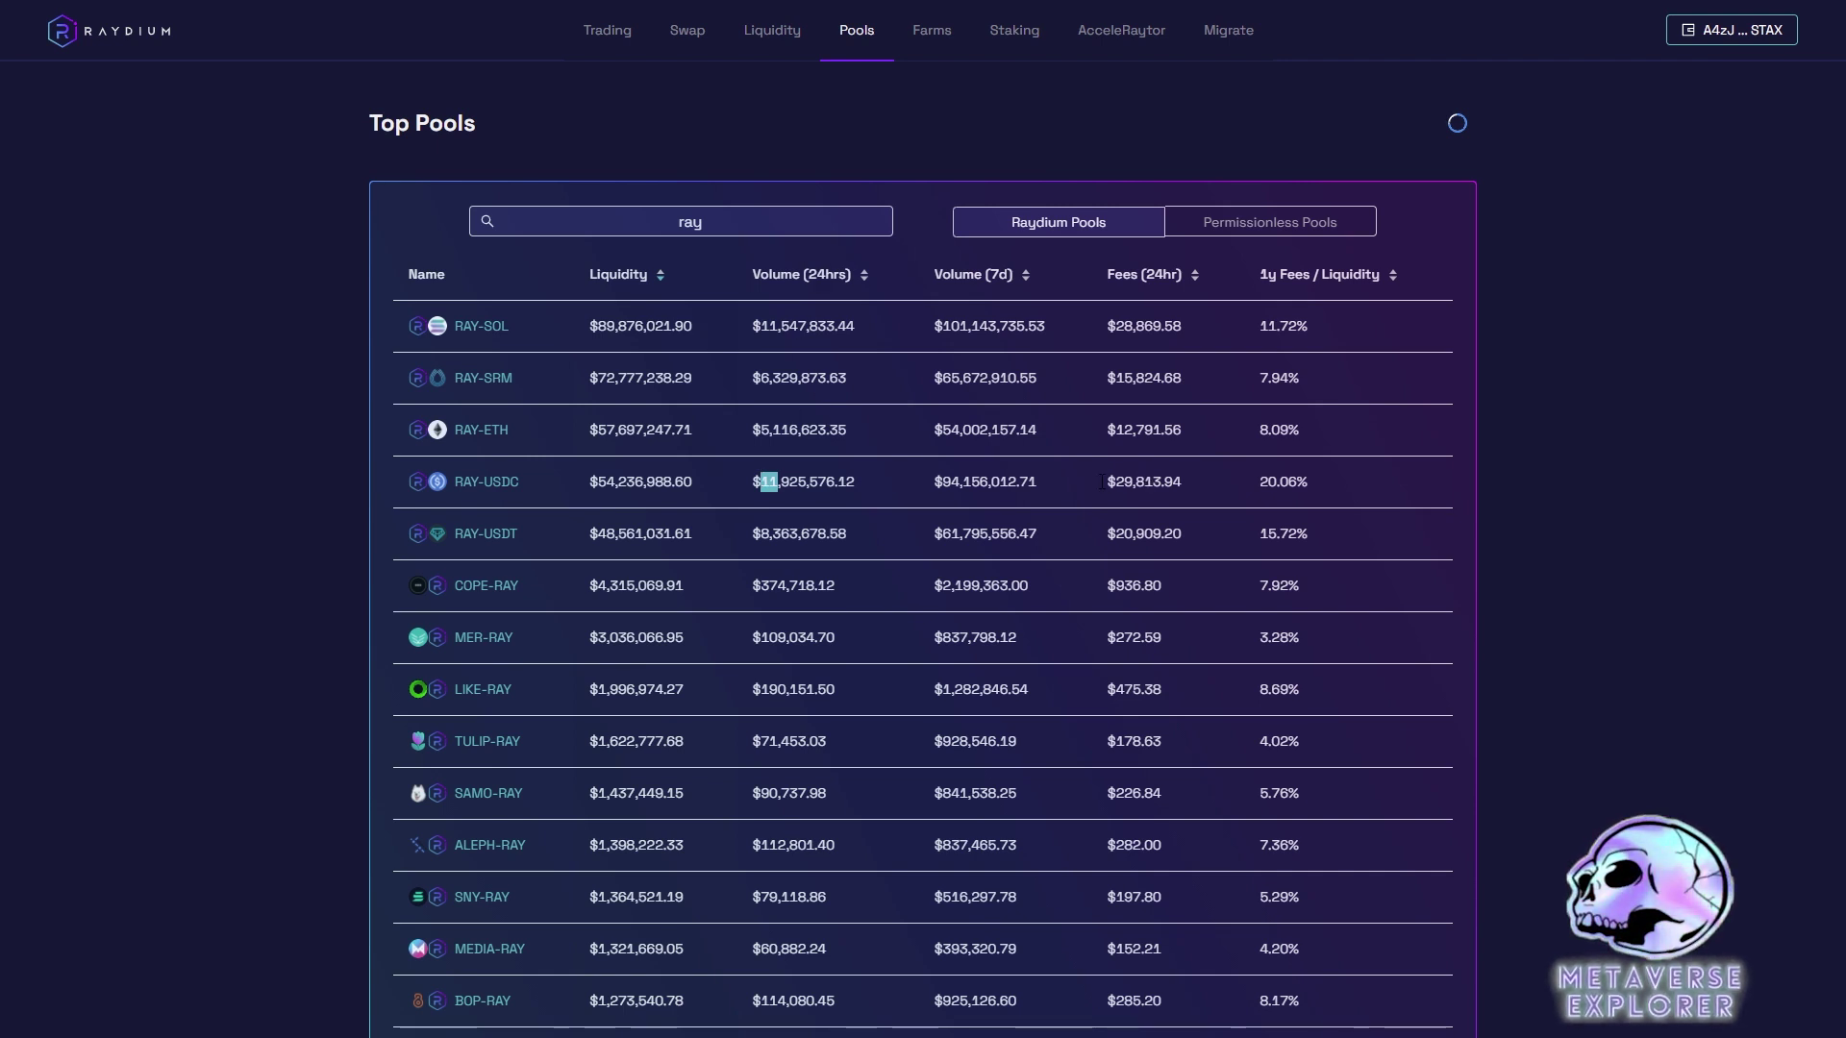
{"action": "left_click_drag", "start_coordinate": [964, 482], "coordinate": [934, 481]}
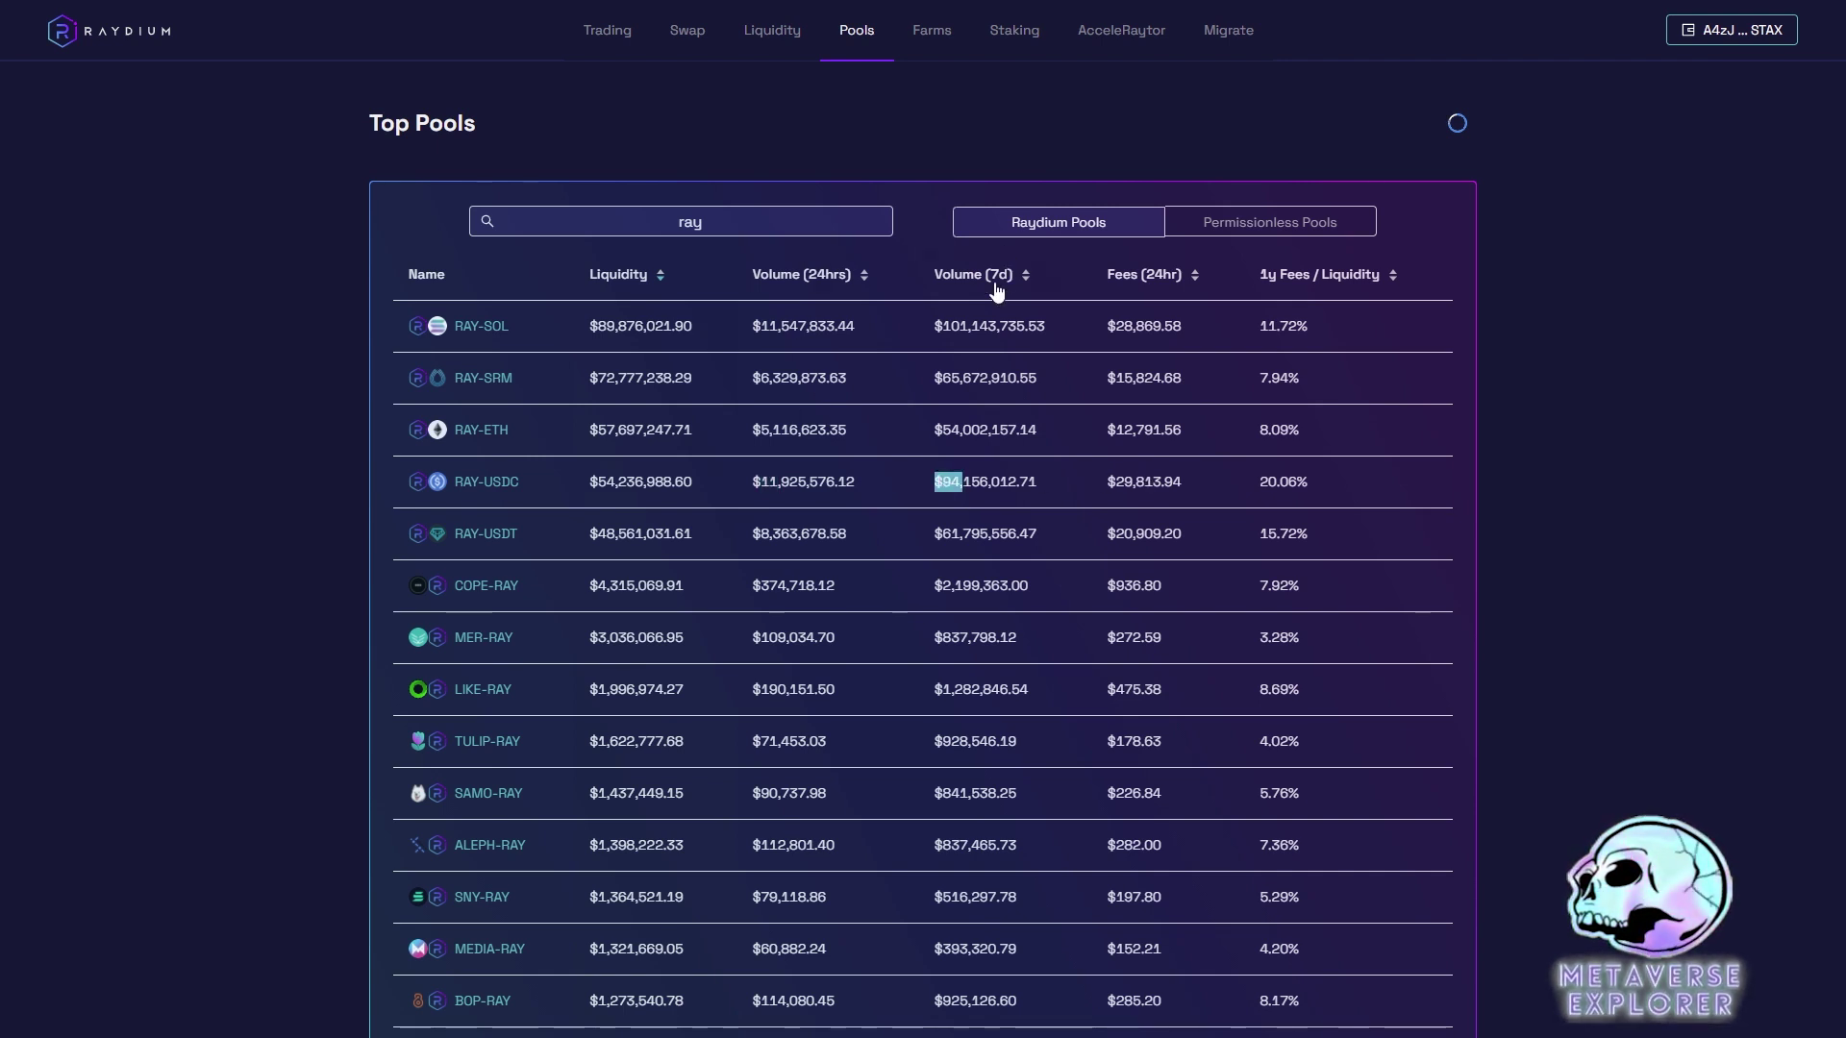
{"action": "left_click_drag", "start_coordinate": [1131, 482], "coordinate": [1127, 482]}
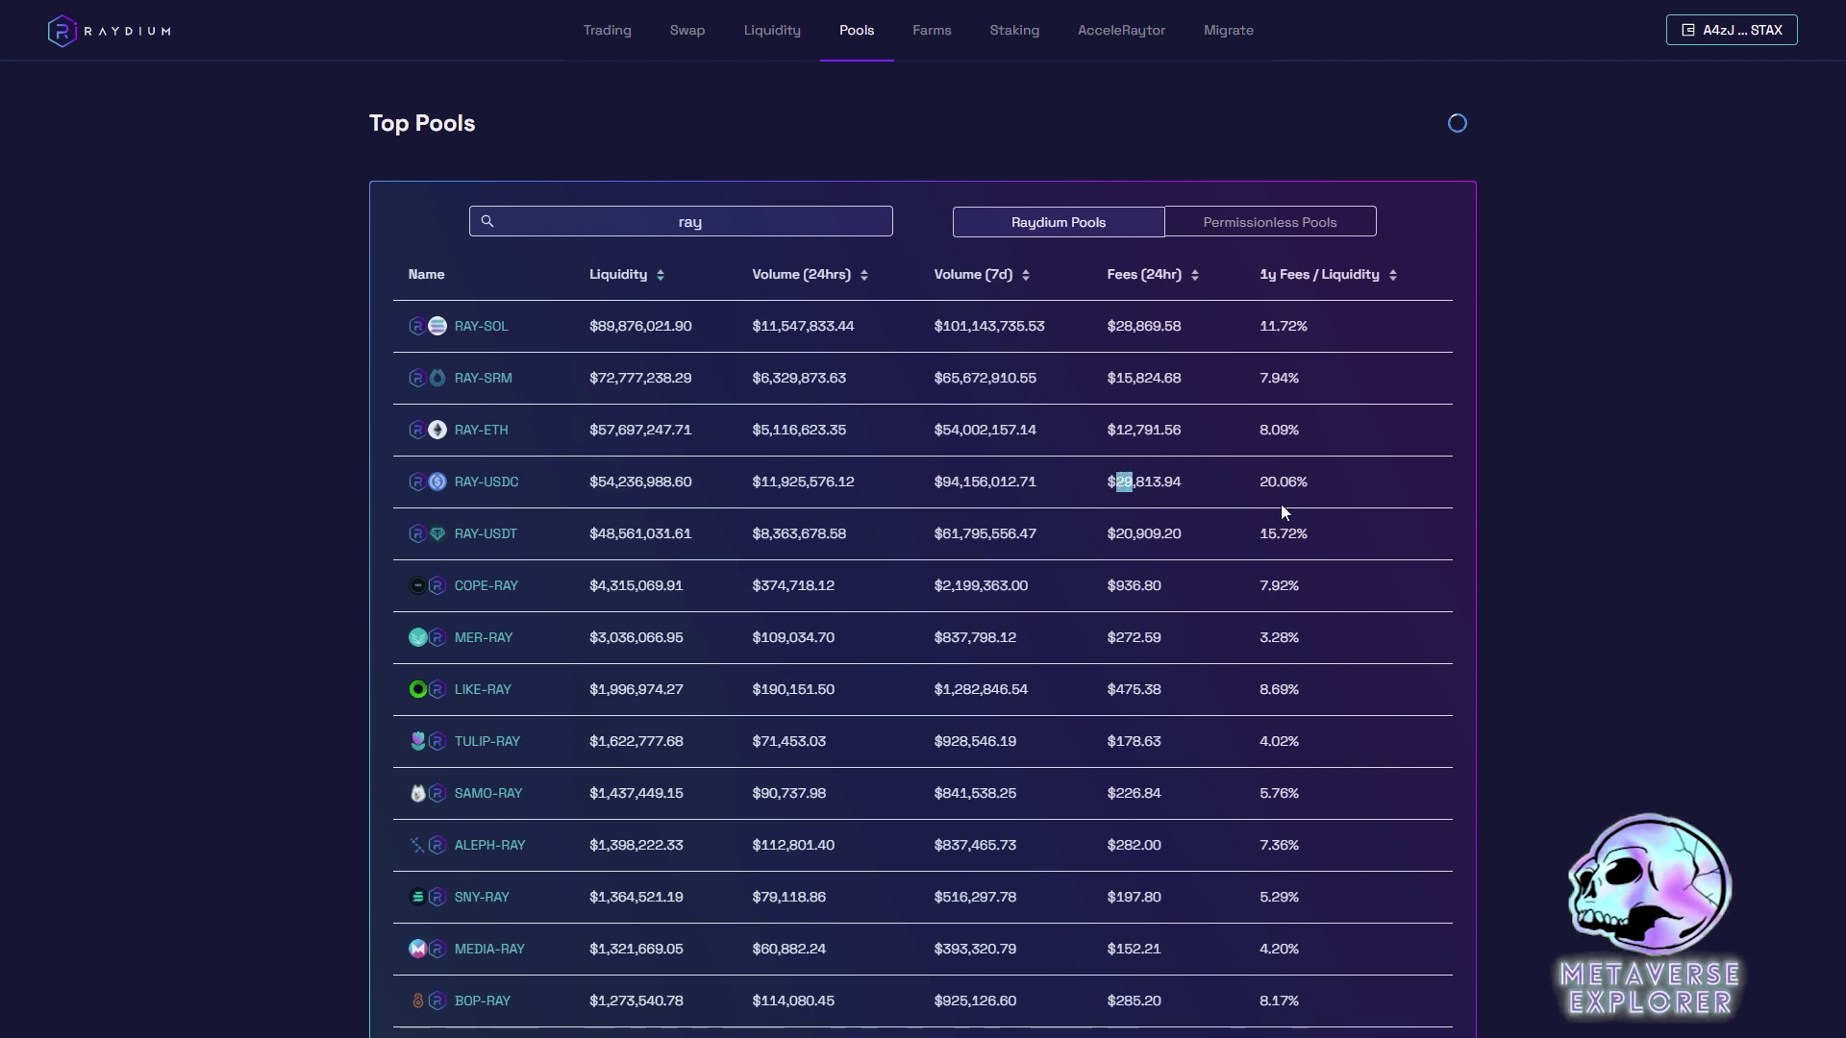
{"action": "left_click_drag", "start_coordinate": [1323, 489], "coordinate": [1257, 484]}
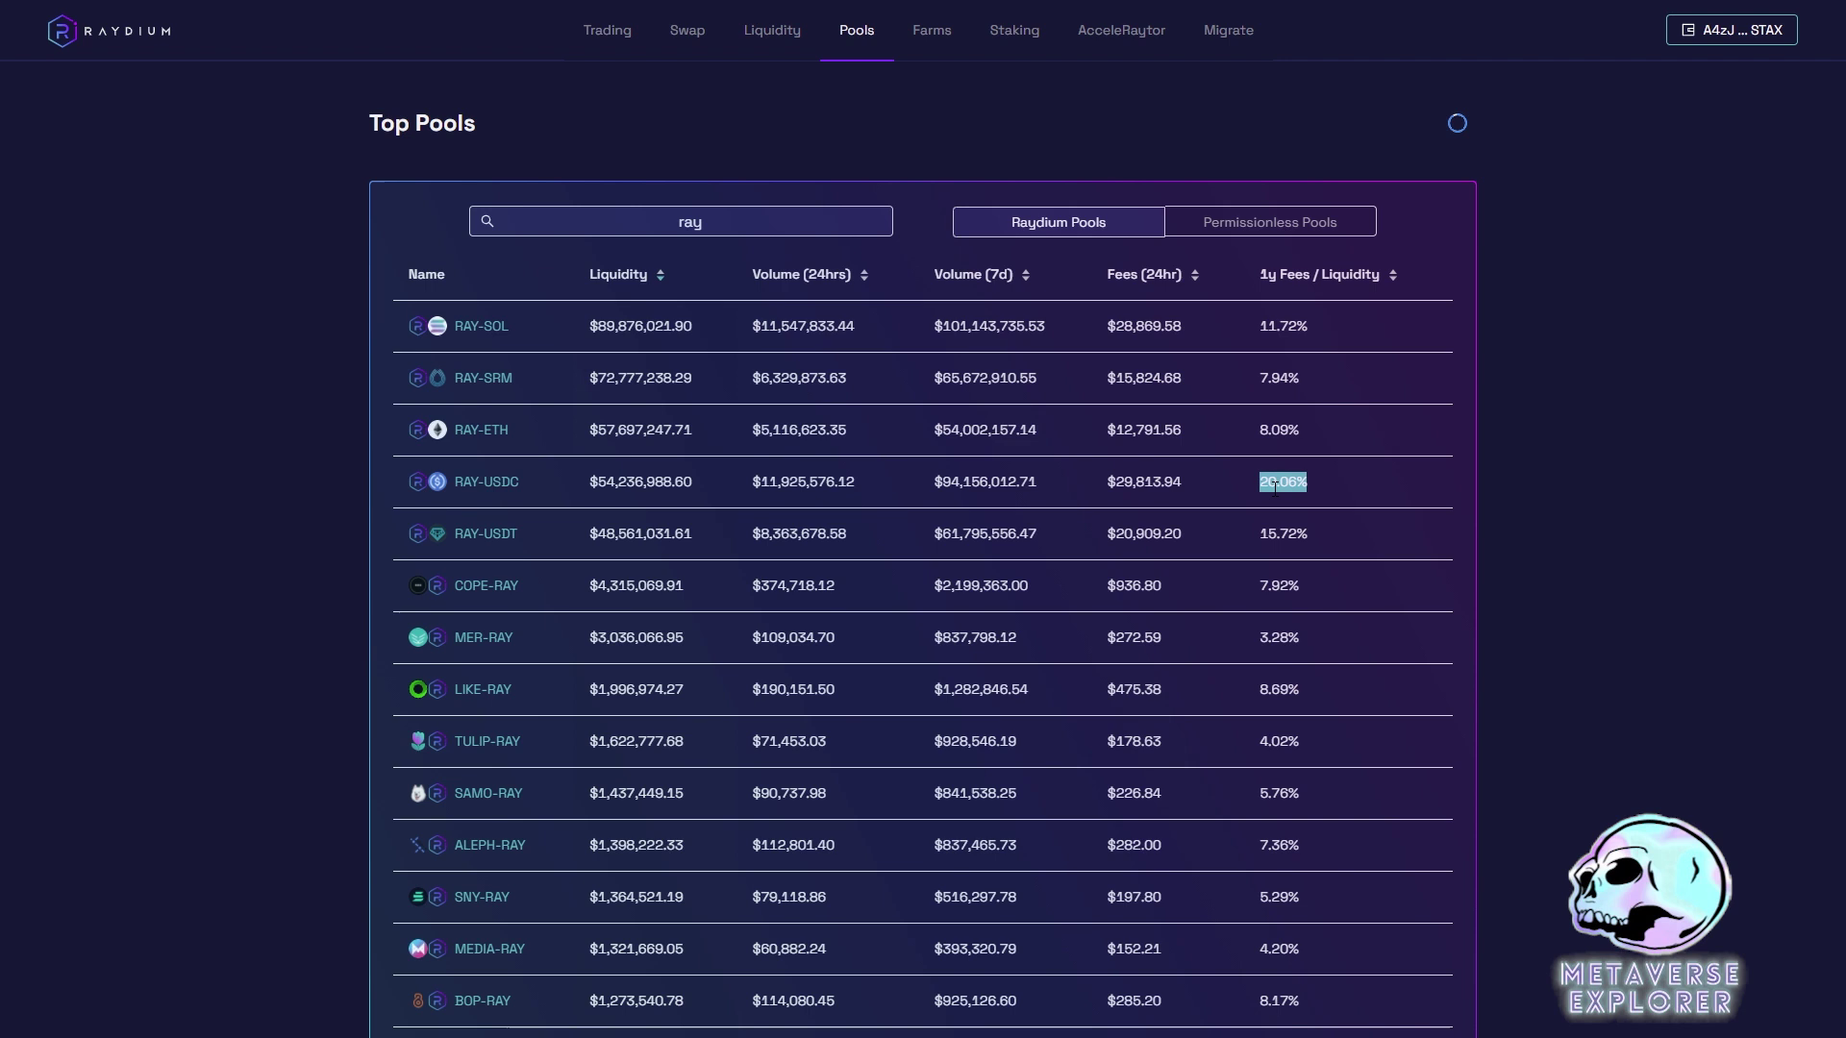
{"action": "left_click", "coordinate": [1341, 493]}
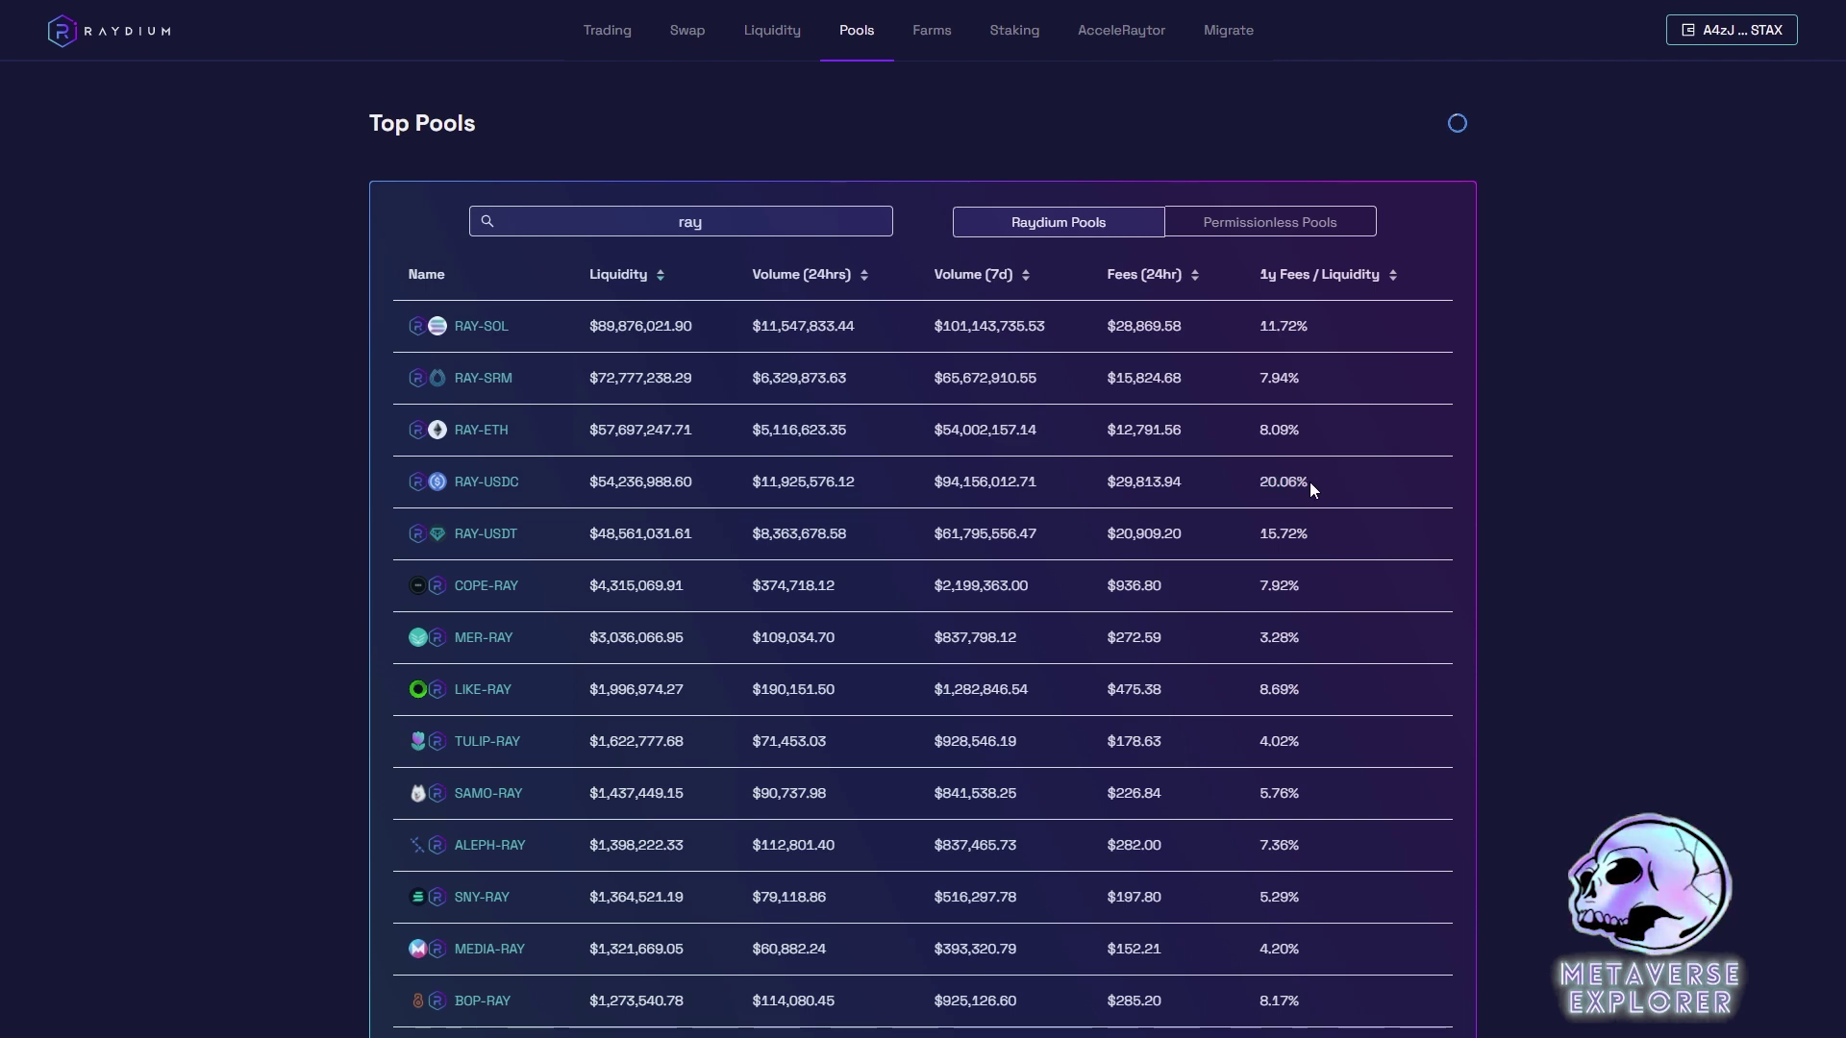
{"action": "left_click", "coordinate": [482, 492]}
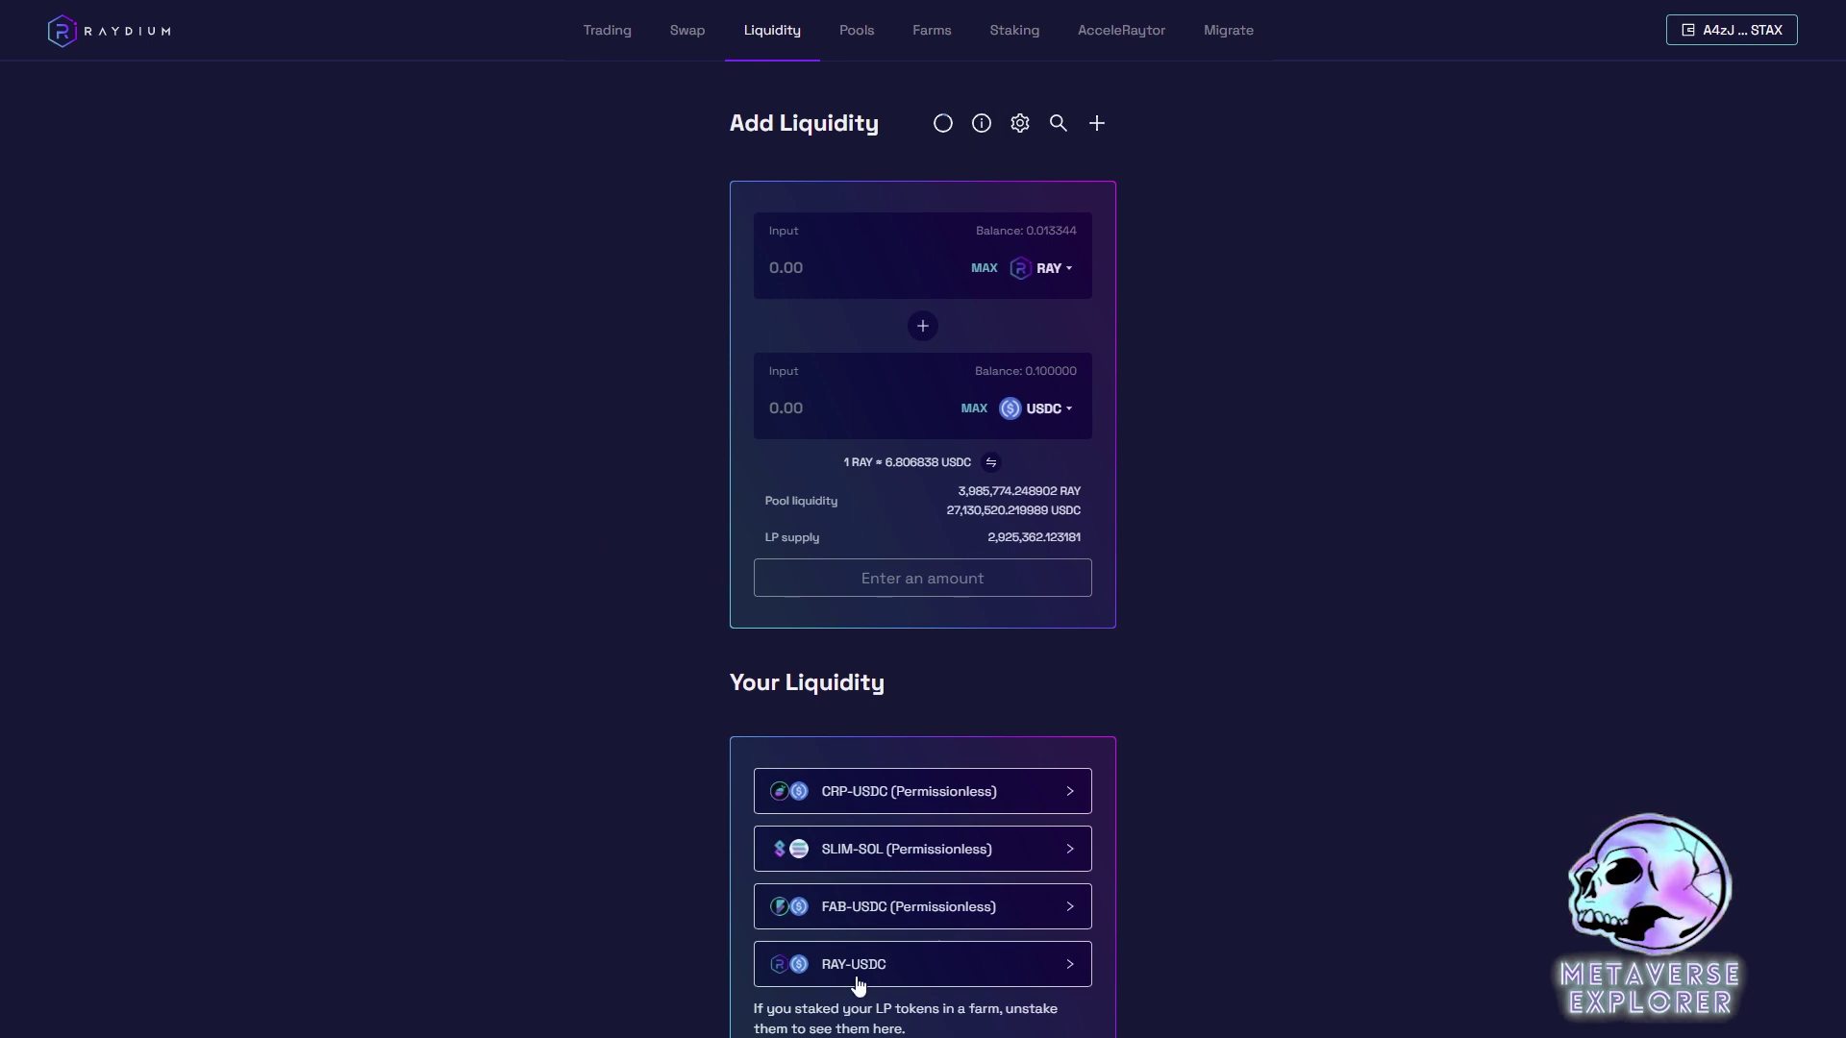
{"action": "left_click", "coordinate": [927, 32]}
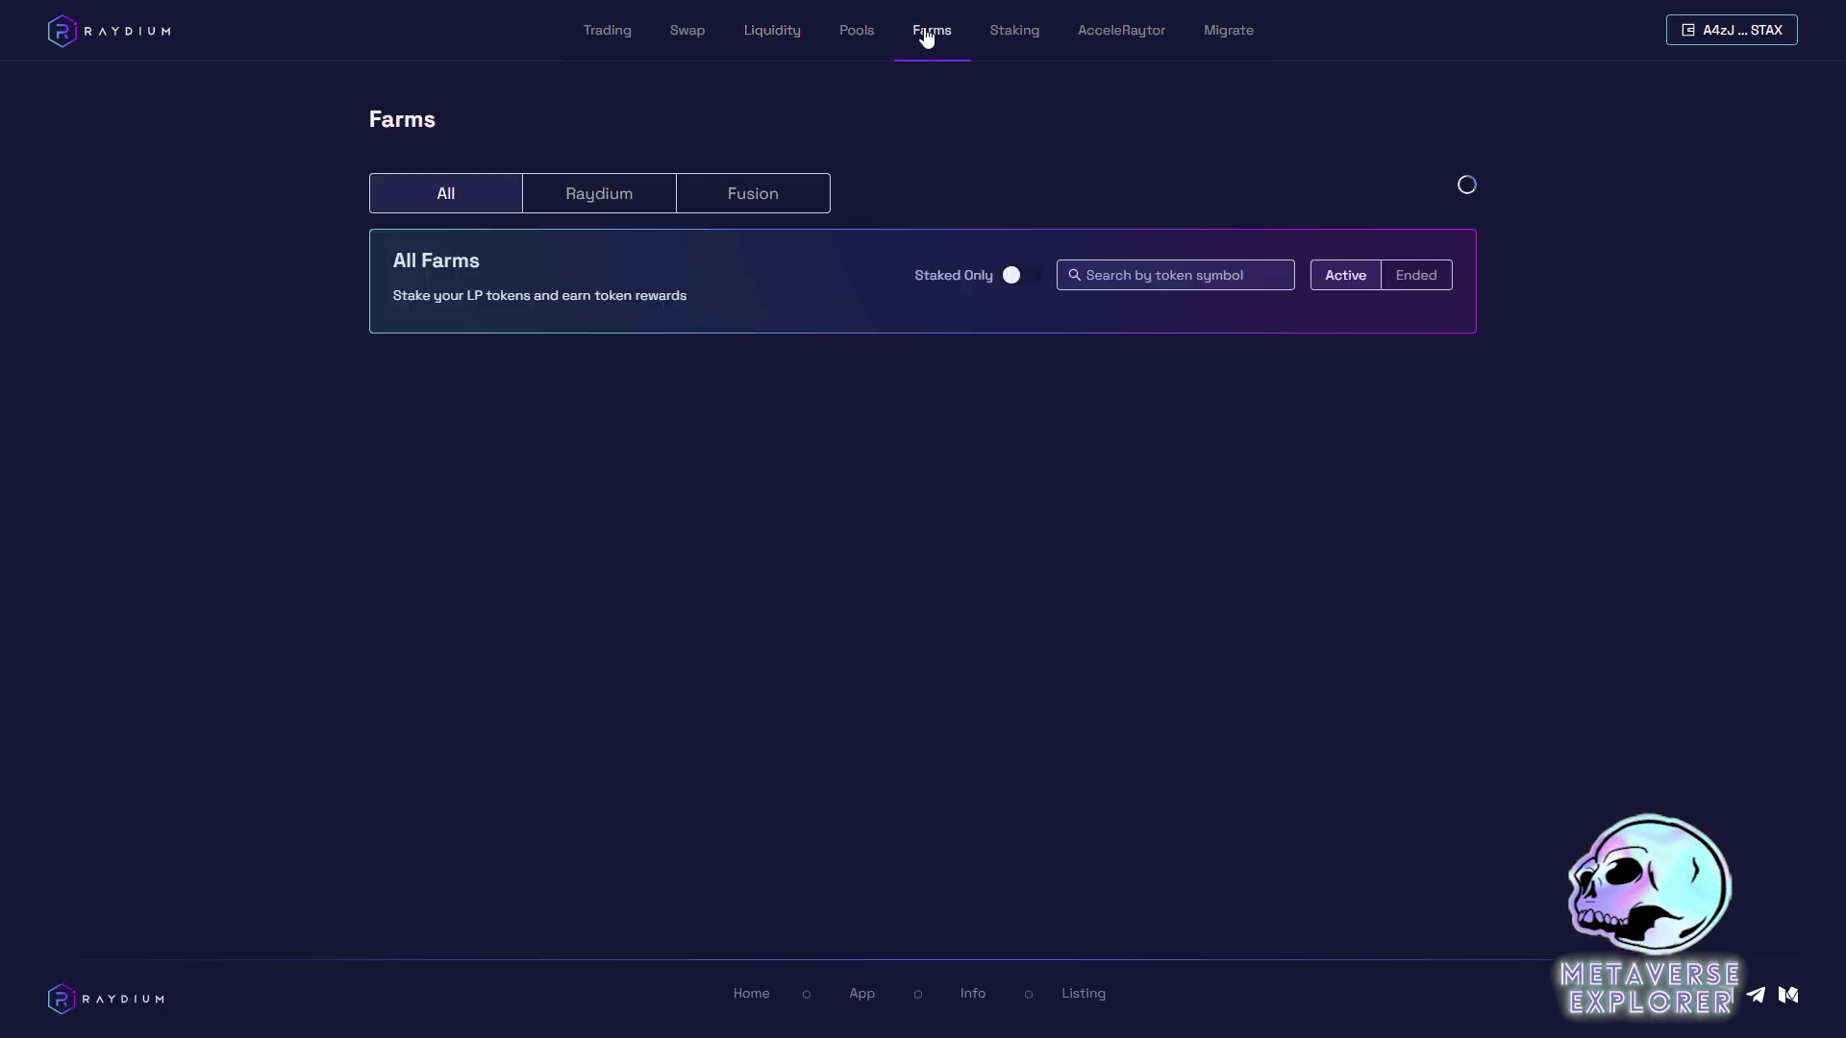
{"action": "left_click", "coordinate": [859, 39]}
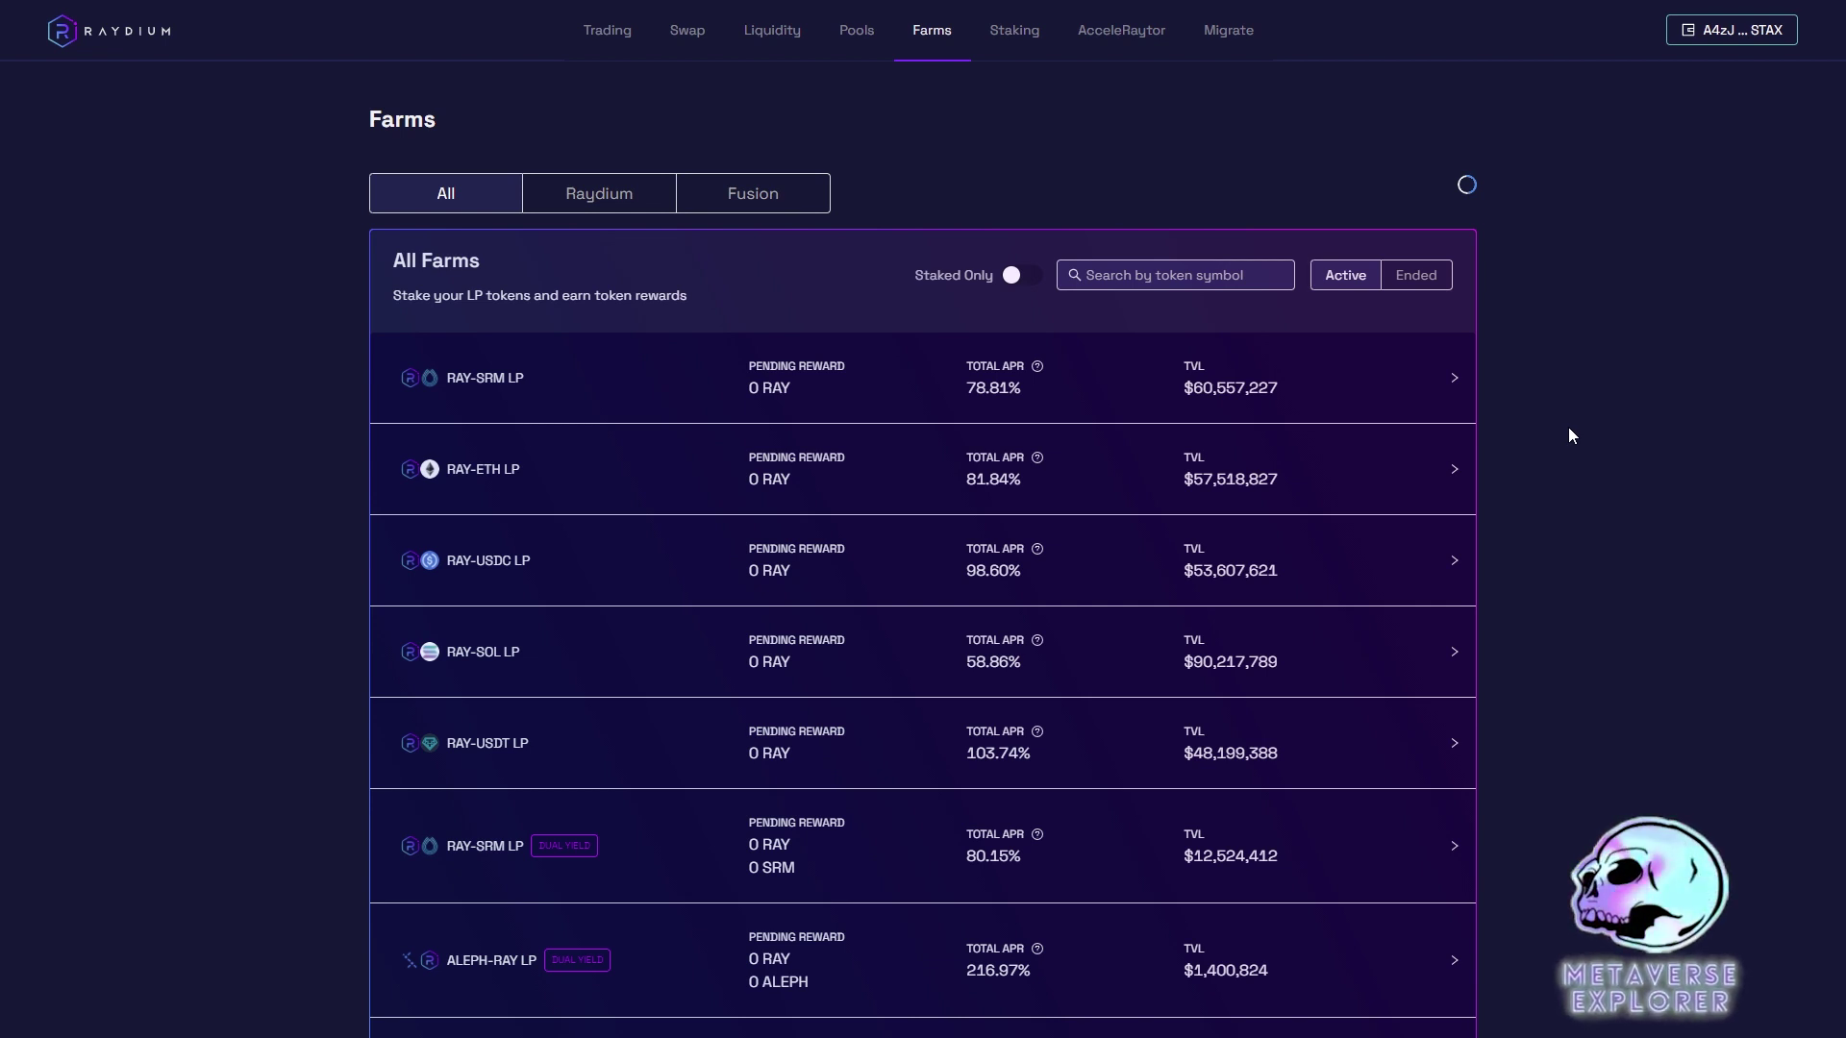
{"action": "scroll", "coordinate": [1578, 419], "scroll_direction": "down", "scroll_amount": 1}
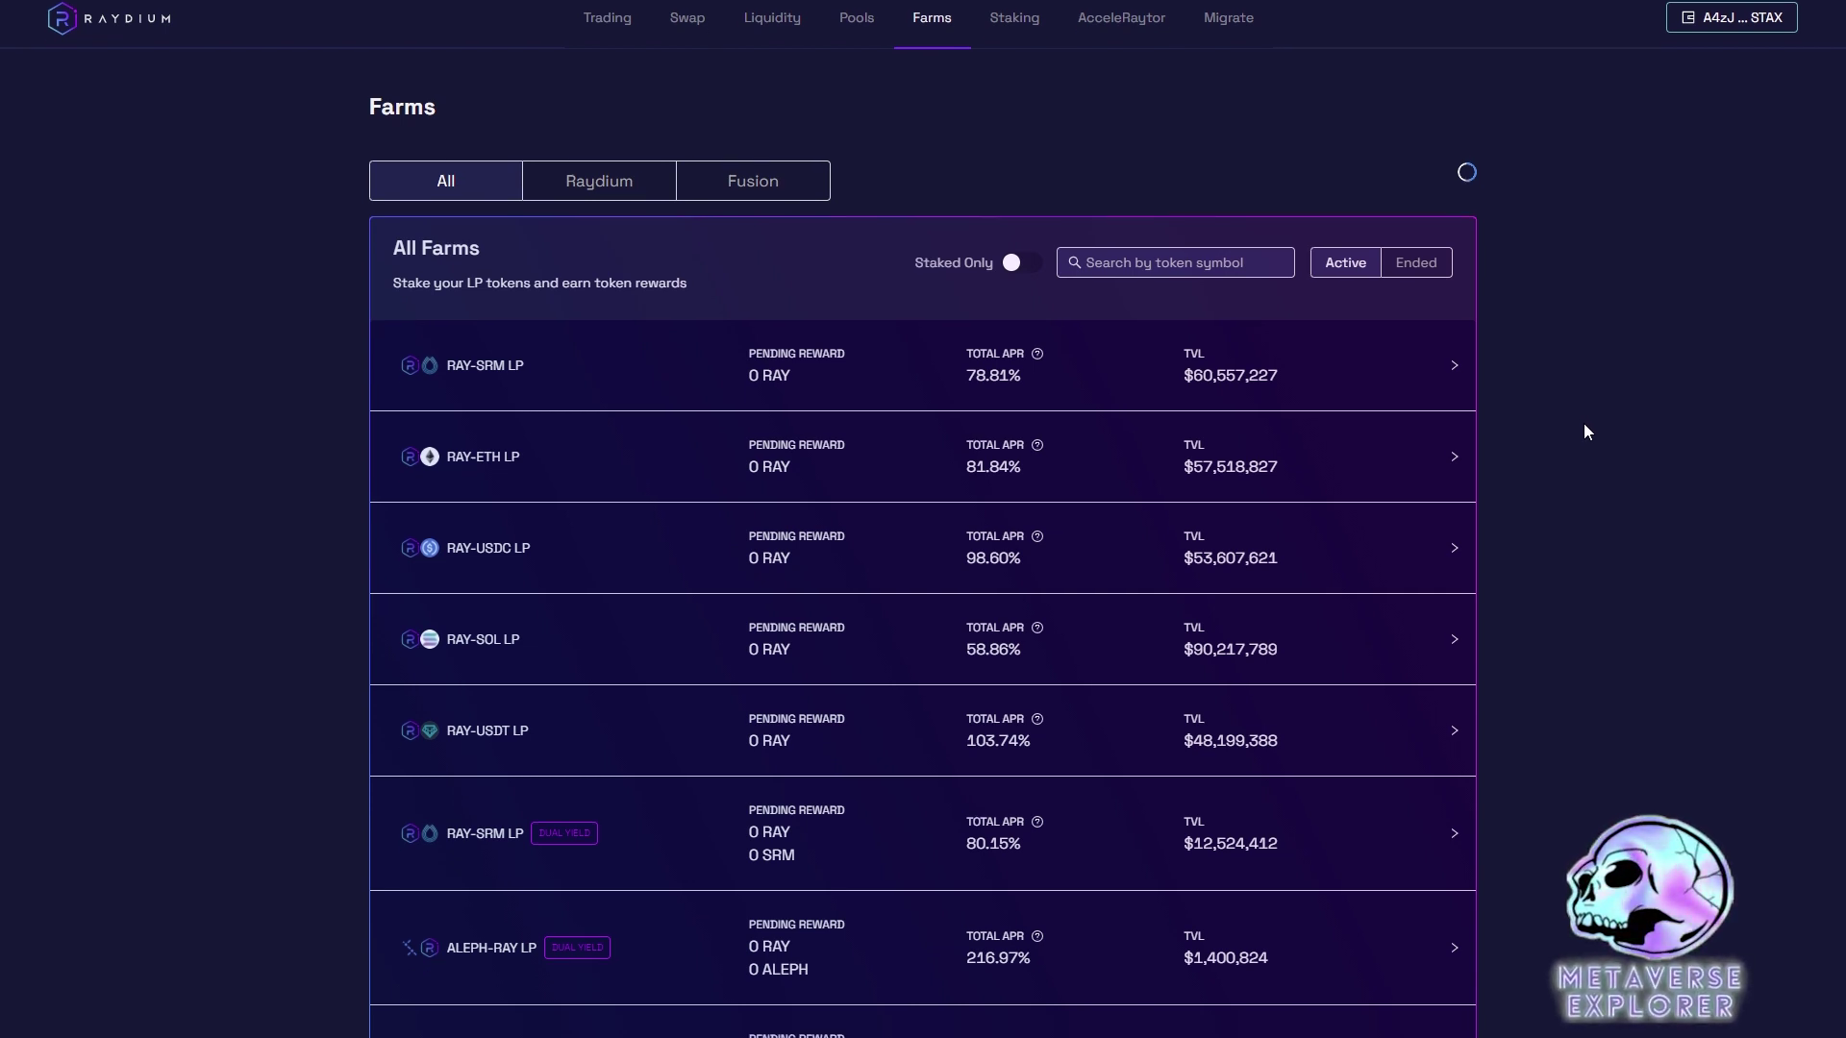
{"action": "scroll", "coordinate": [1585, 429], "scroll_direction": "up", "scroll_amount": 1}
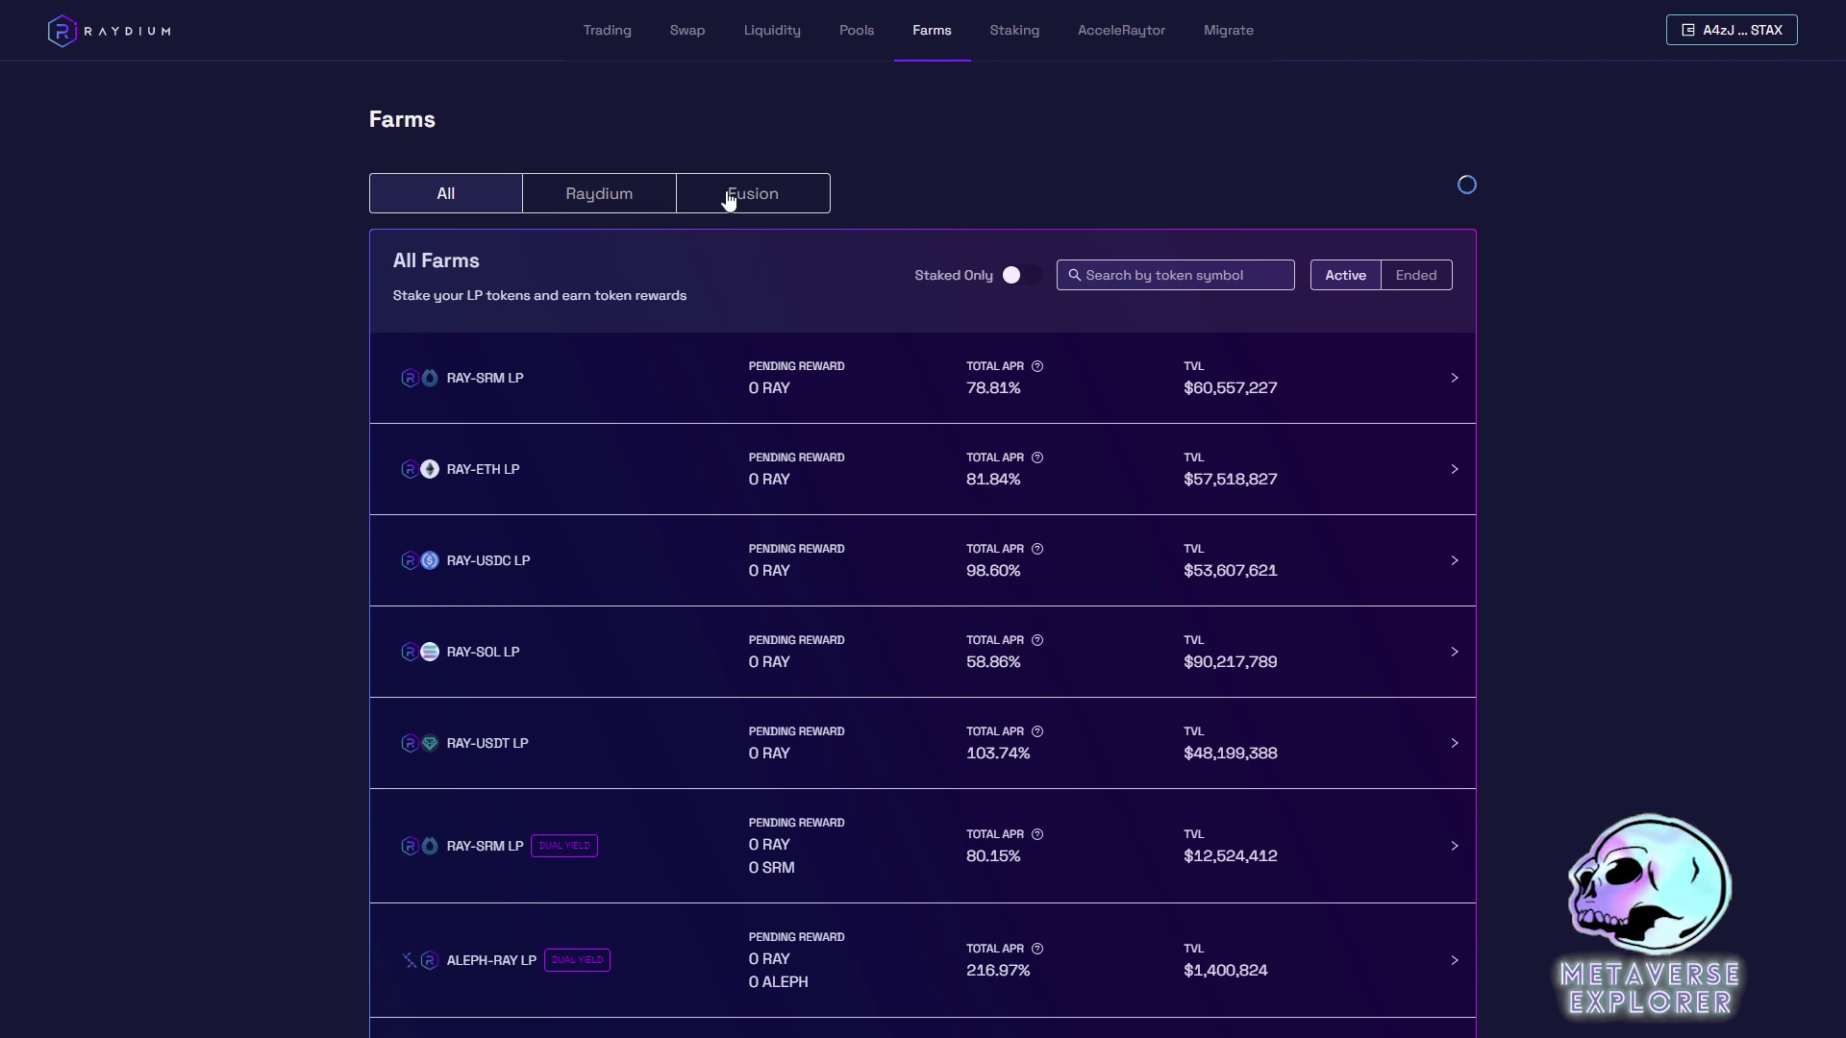
{"action": "left_click", "coordinate": [579, 205]}
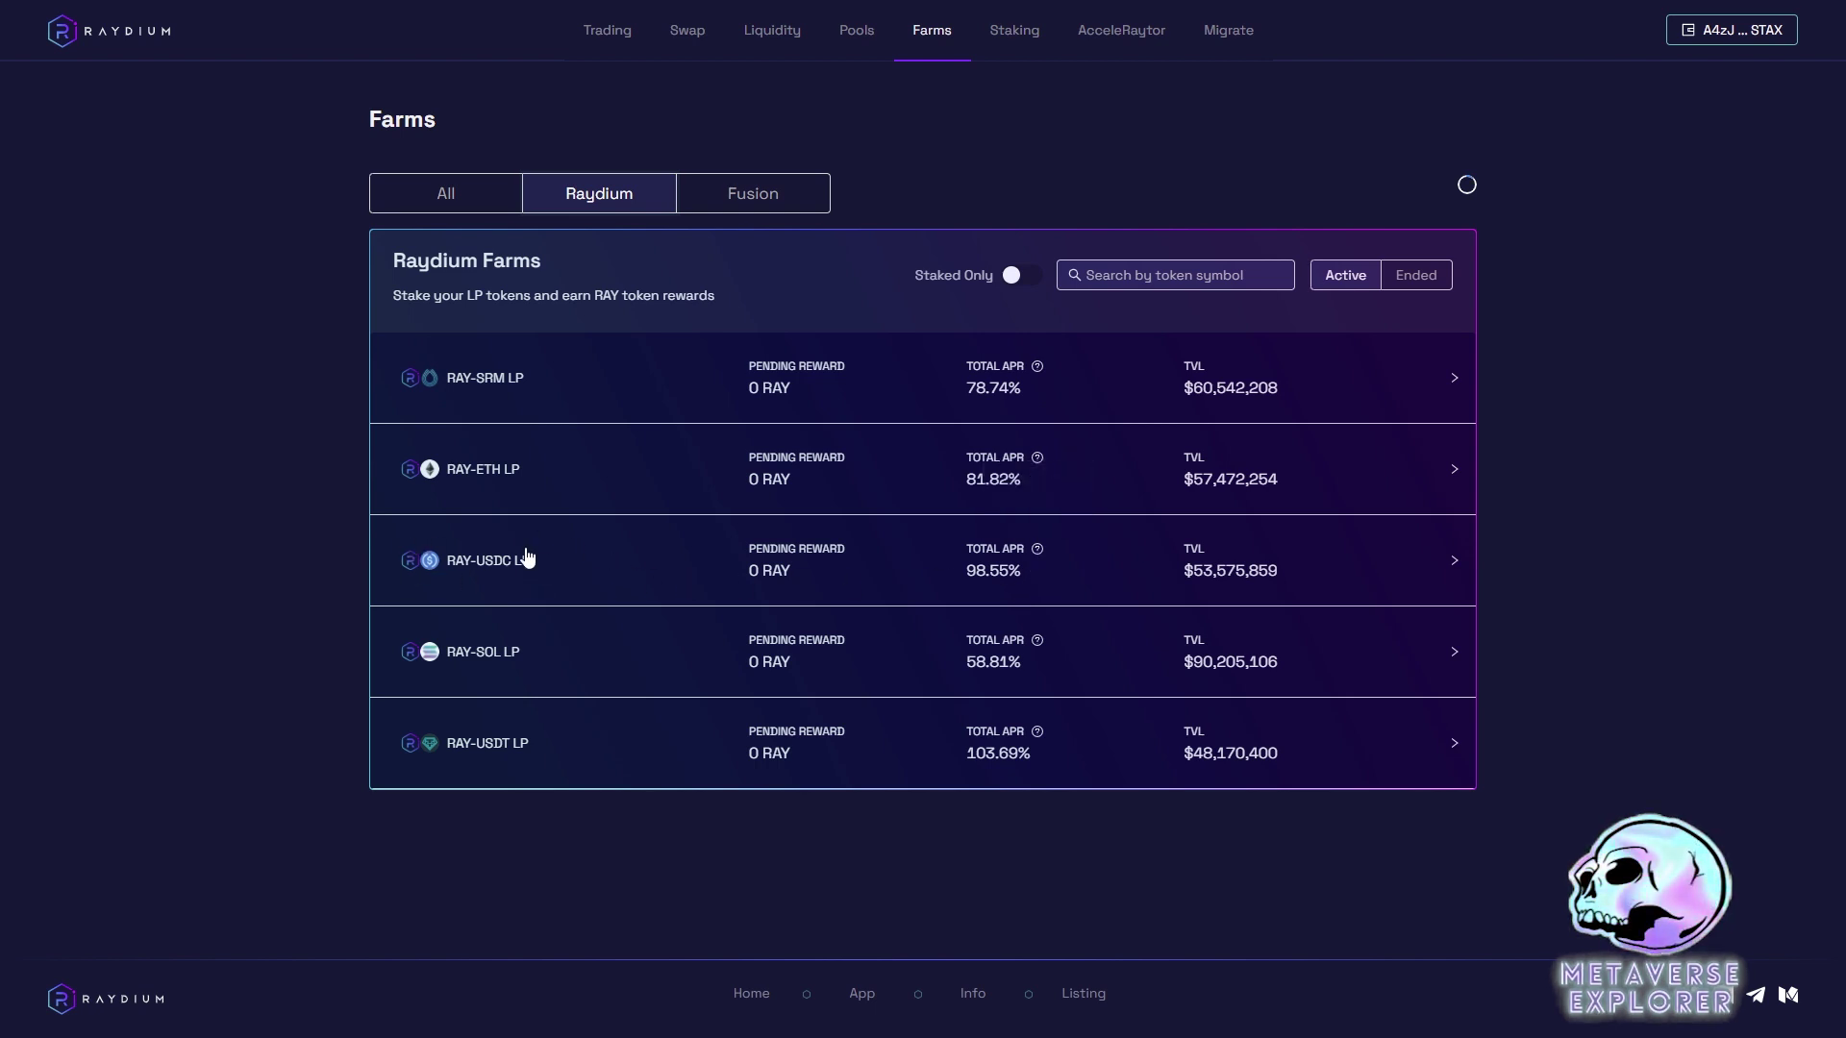
{"action": "mouse_move", "coordinate": [1039, 560]}
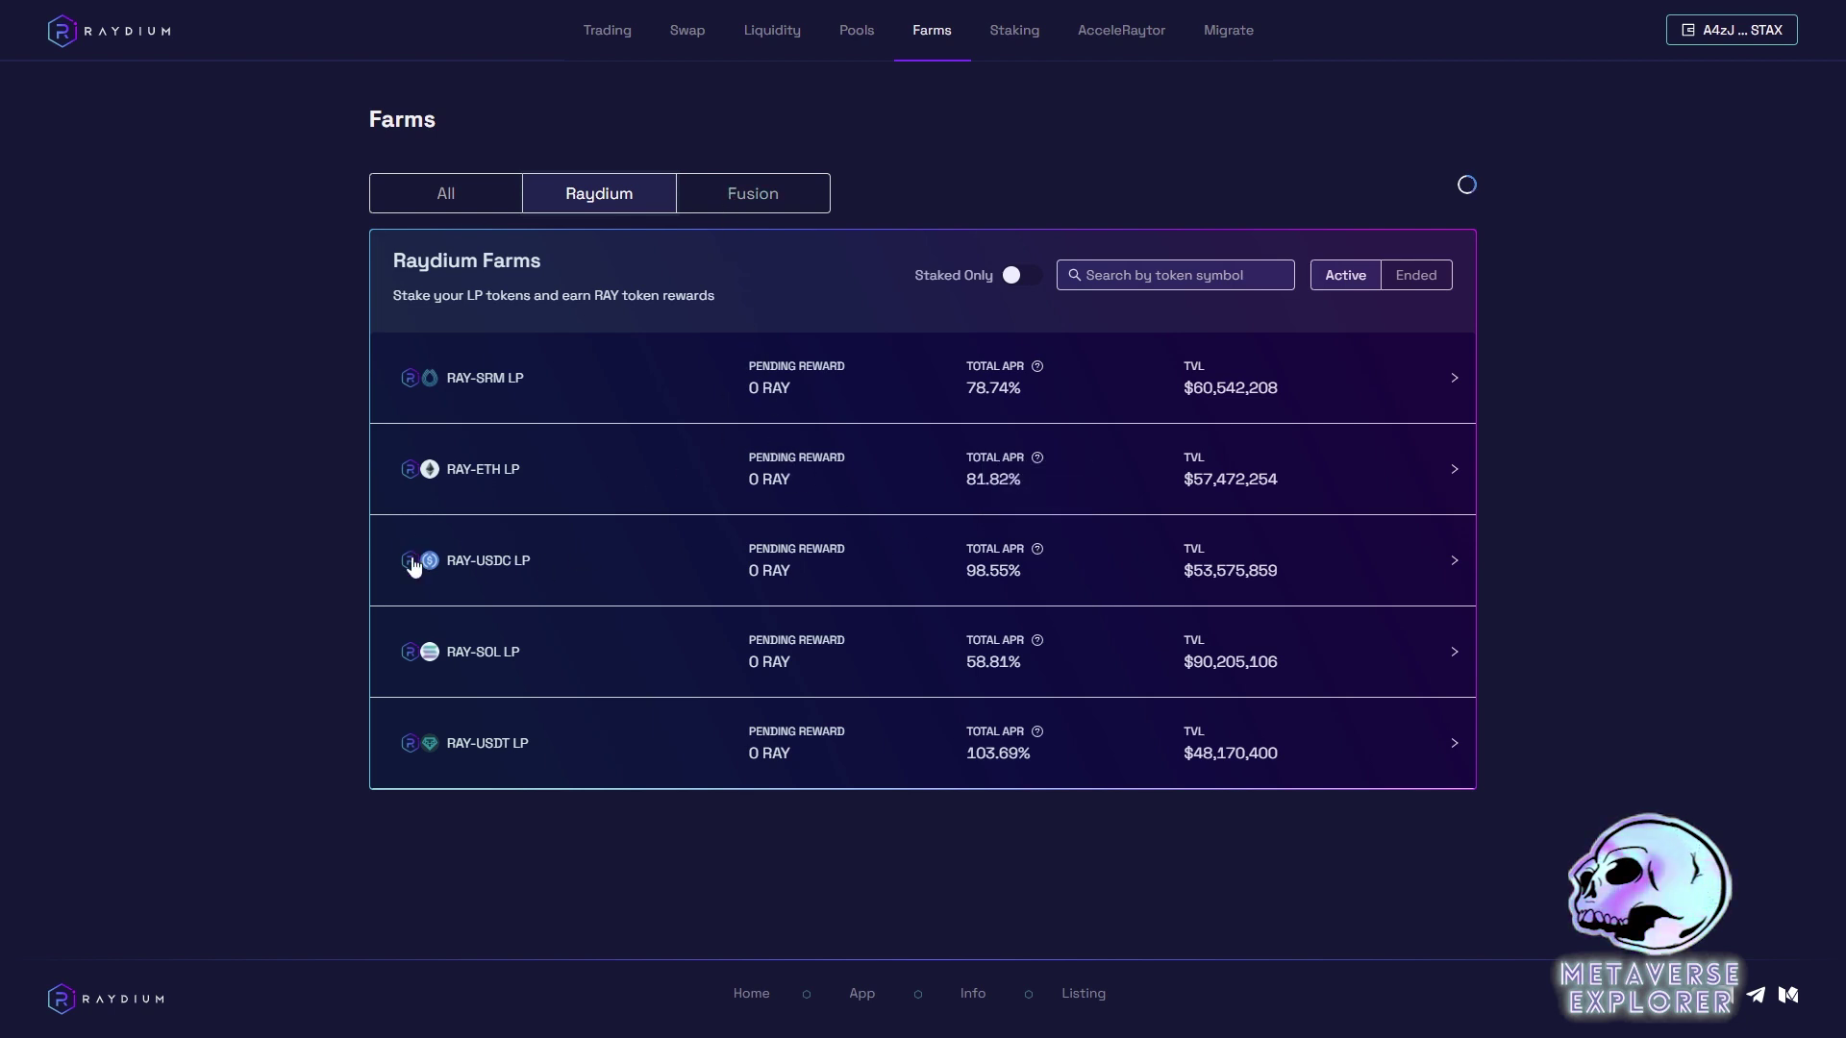
Step: Browse the Fusion dual-yield farms and expand the RAY-SRM LP farm's details
{"action": "left_click", "coordinate": [743, 199]}
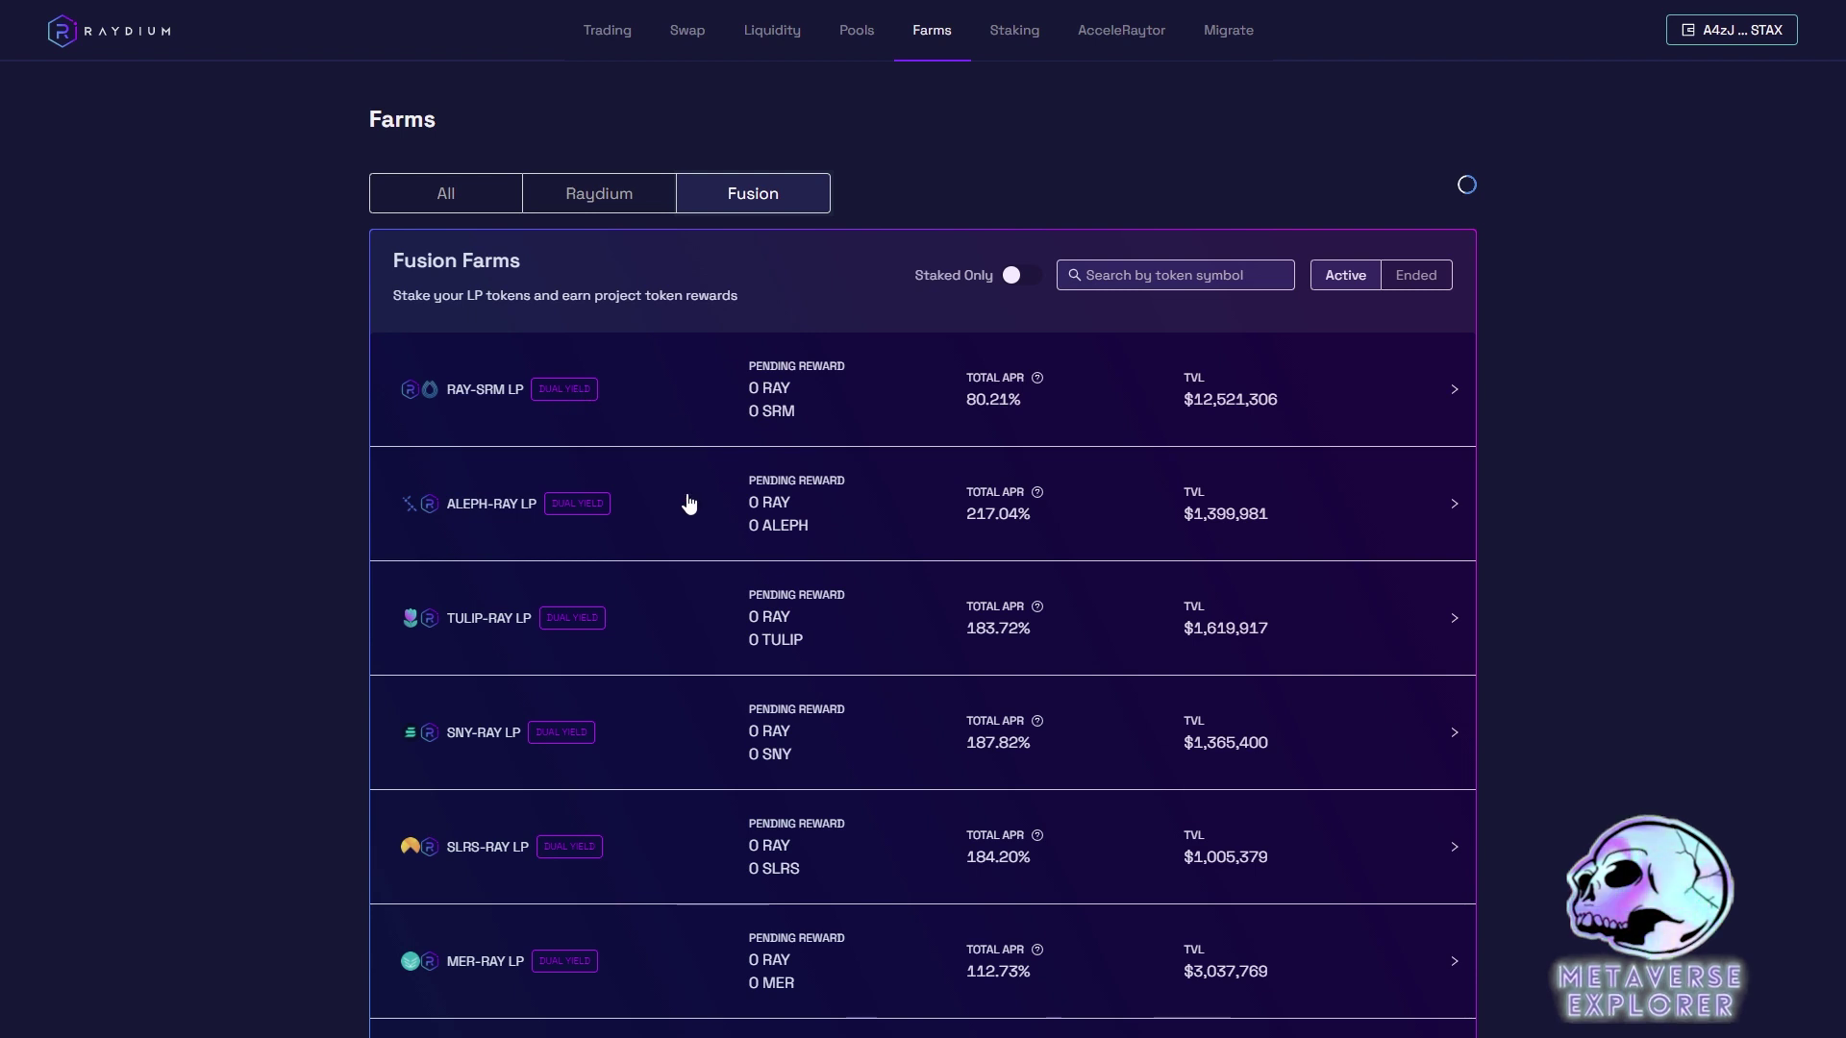
{"action": "scroll", "coordinate": [567, 626], "scroll_direction": "down", "scroll_amount": 1}
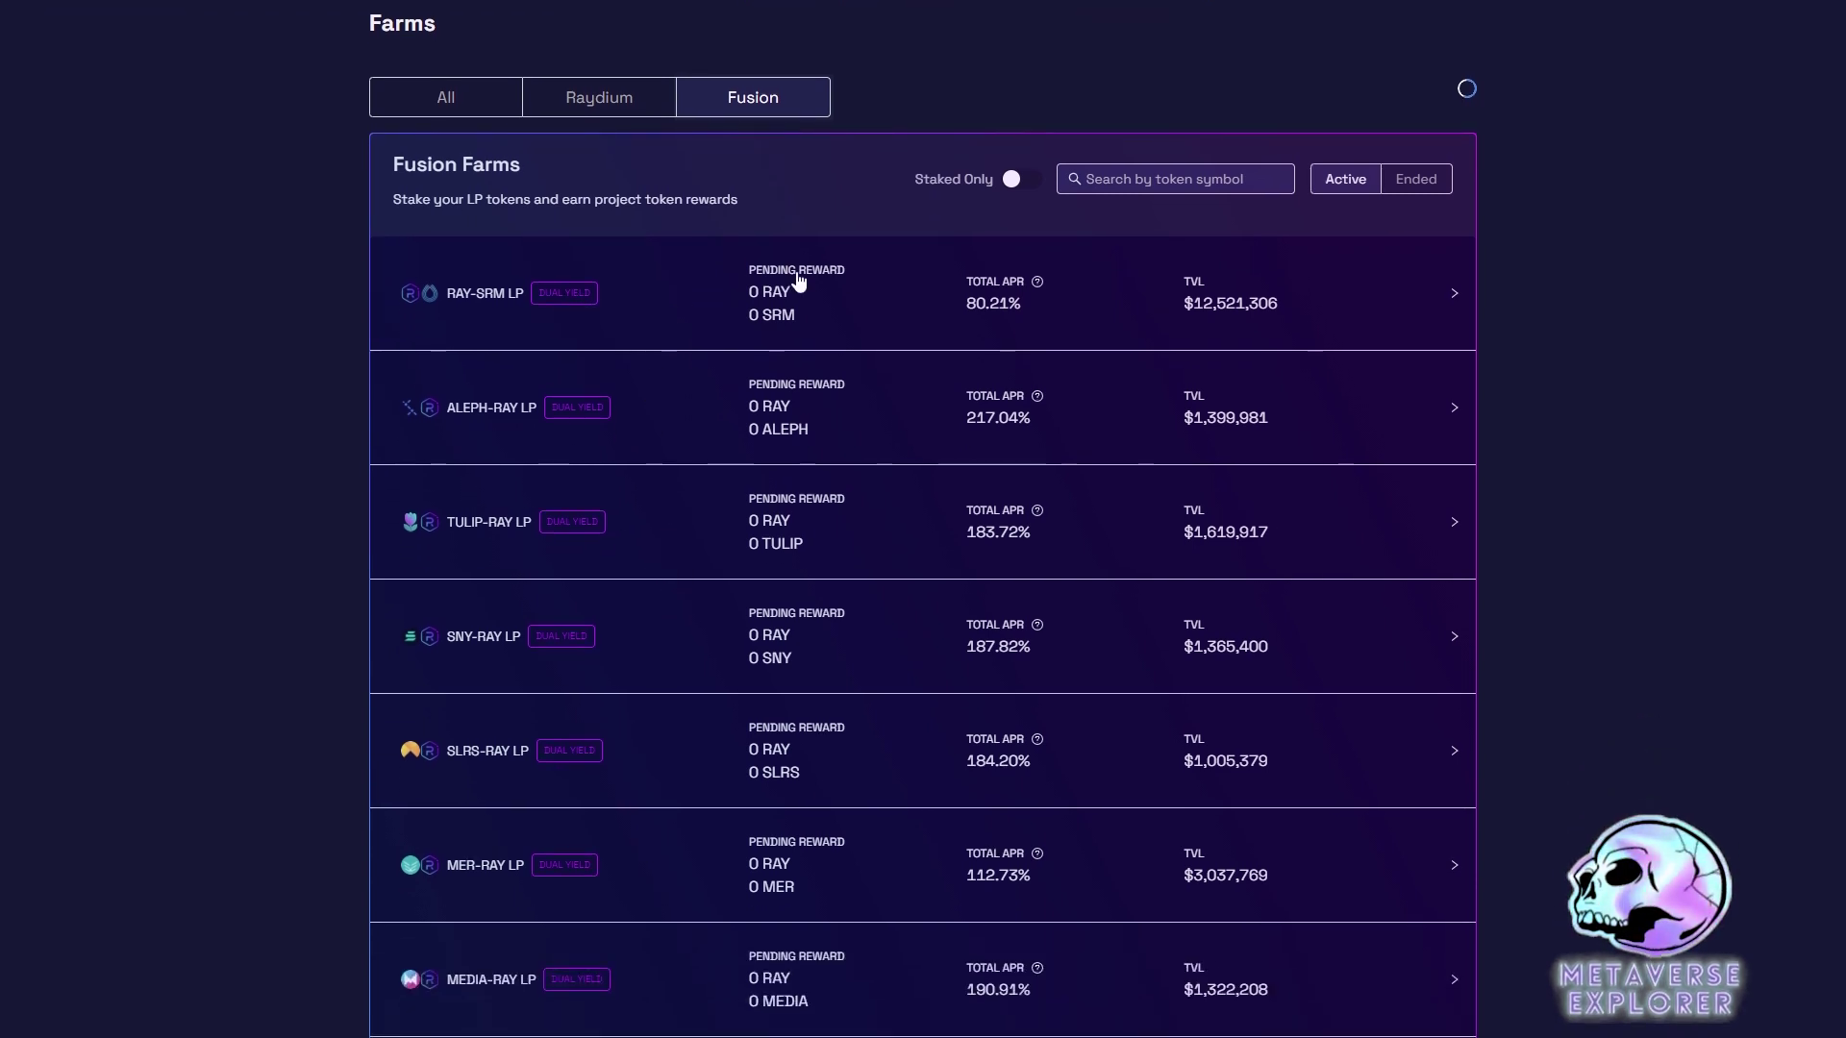
{"action": "left_click", "coordinate": [953, 306]}
{"action": "mouse_move", "coordinate": [1039, 288]}
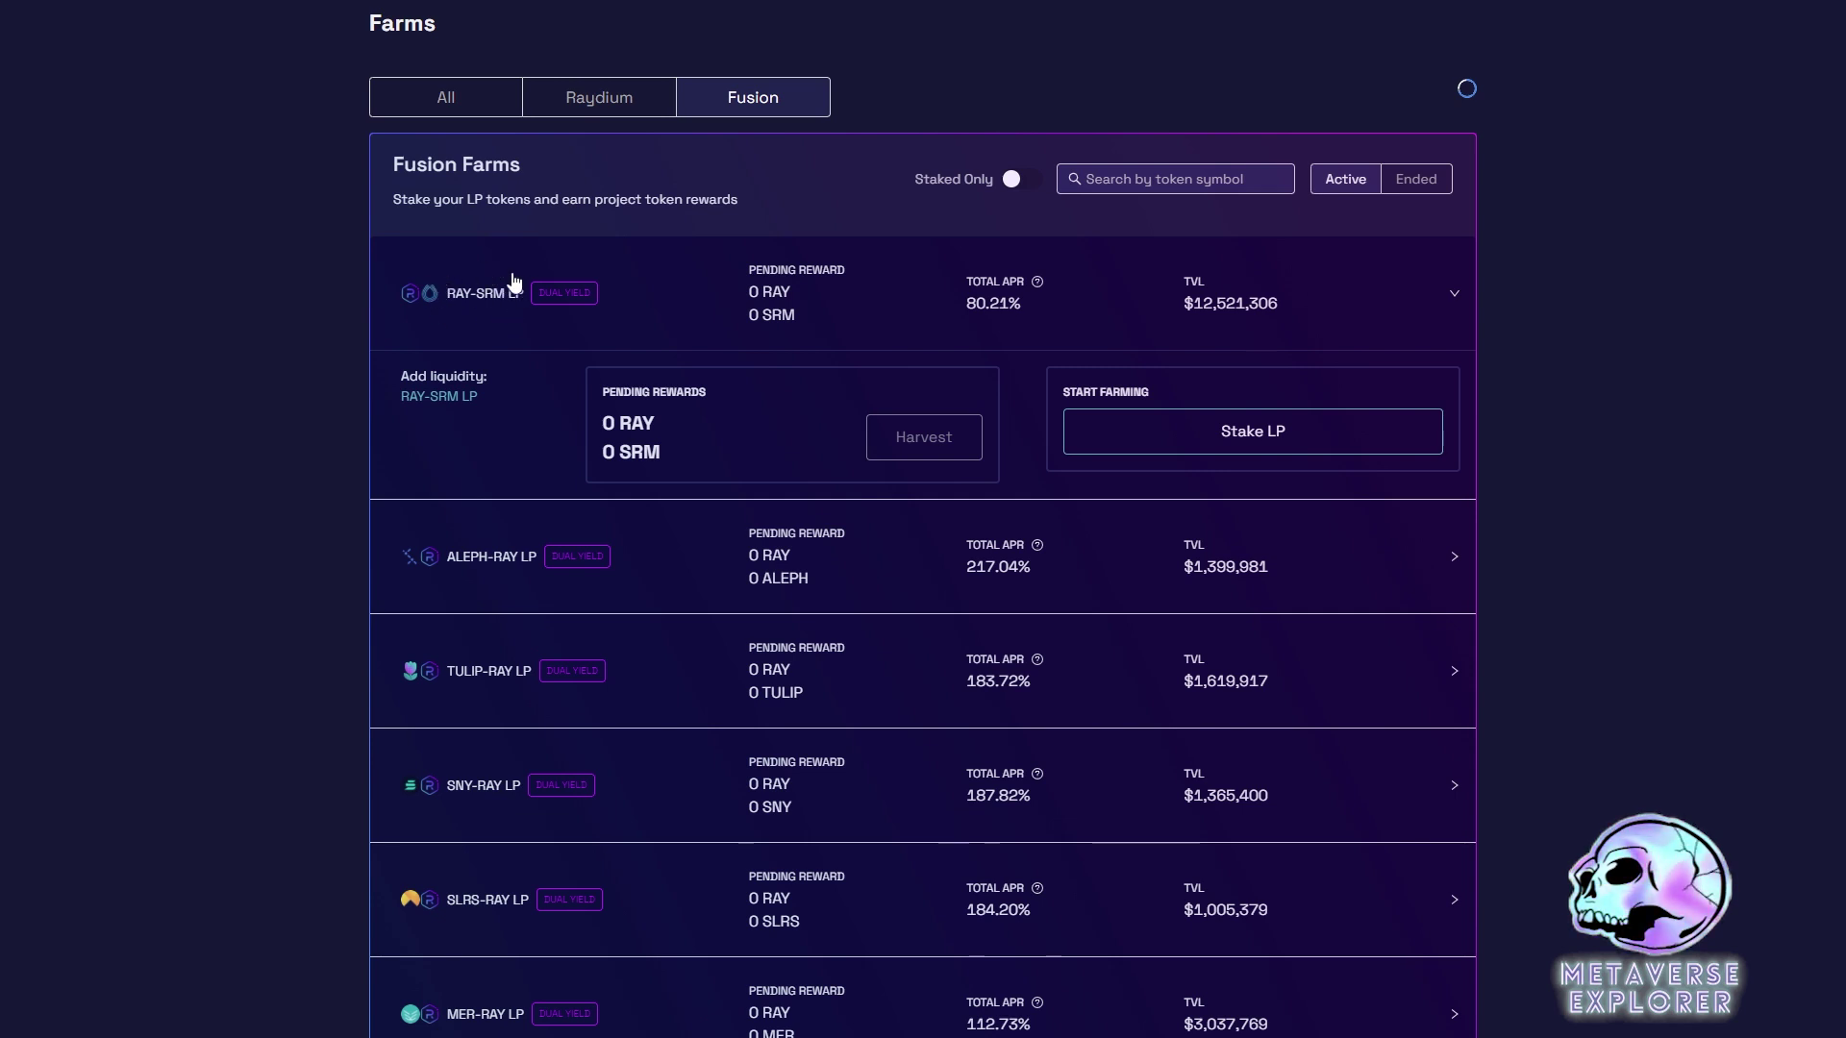
Step: Stake the MAX 0.528812 RAY-USDC LP in the RAY-USDC LP farm from the Raydium farms list
{"action": "left_click", "coordinate": [596, 105]}
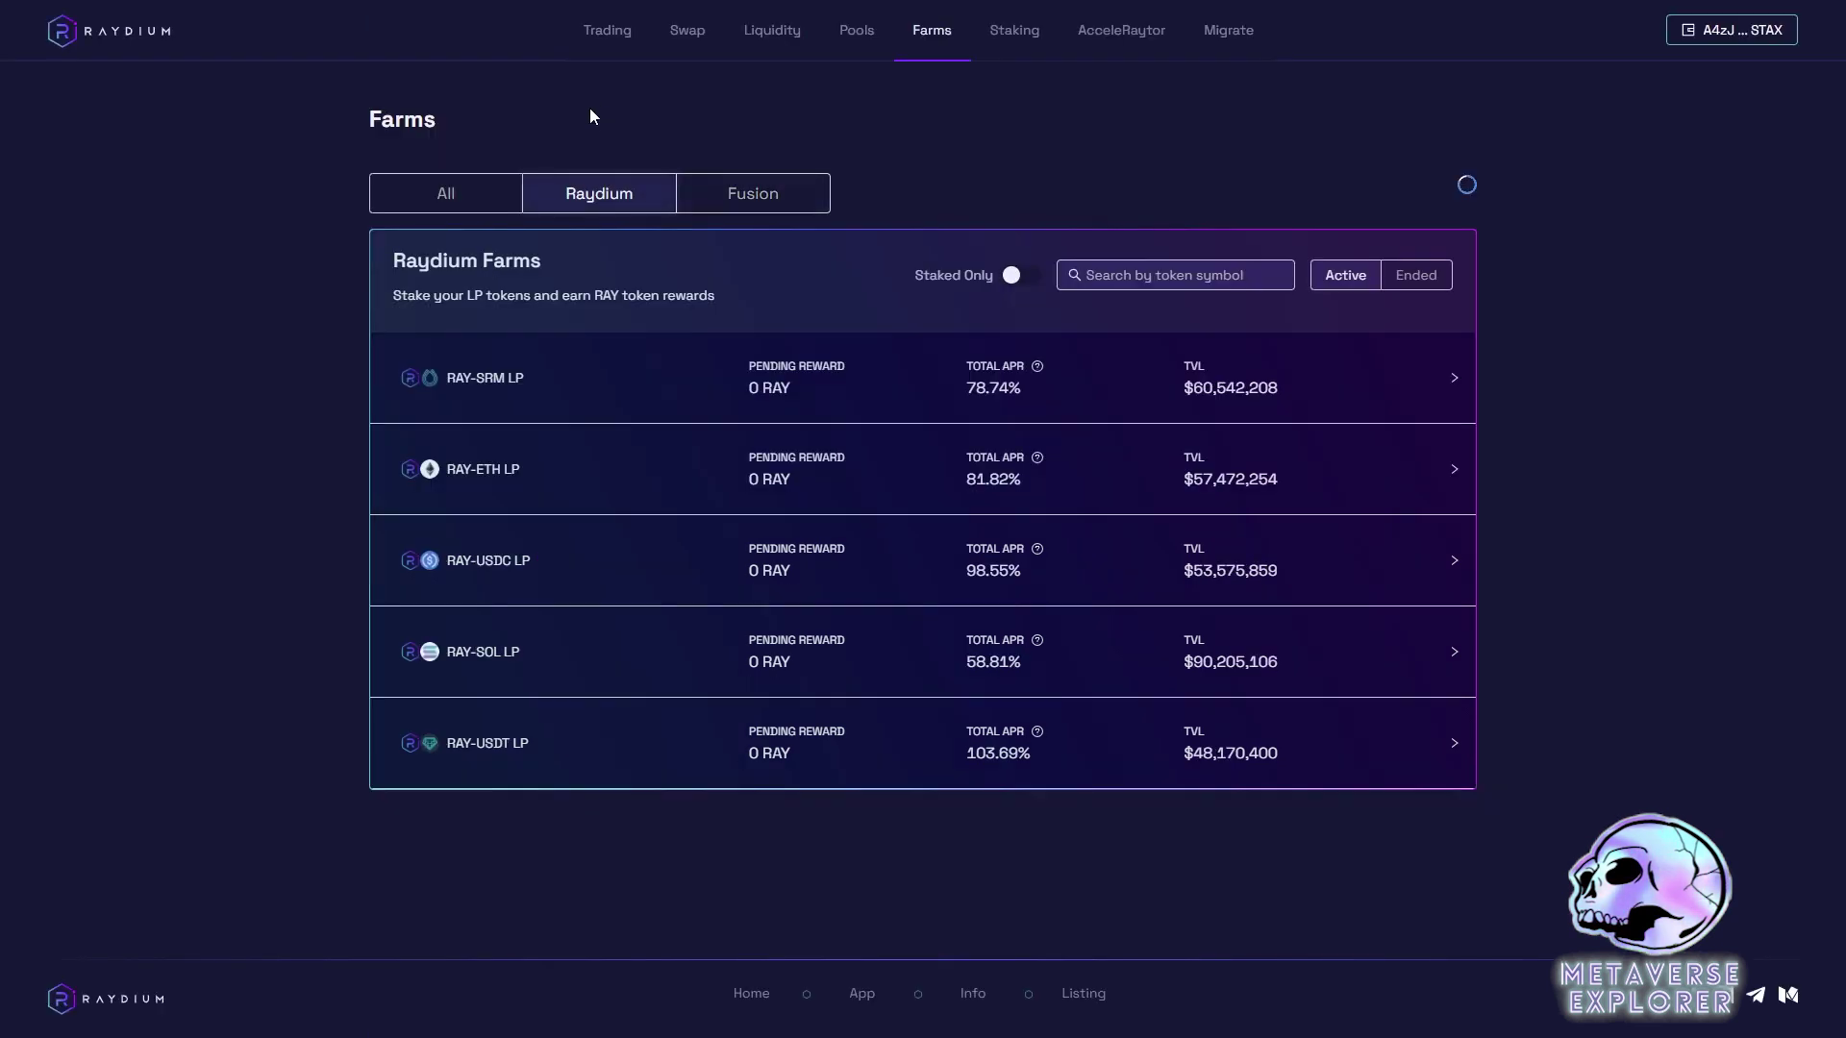
{"action": "left_click", "coordinate": [536, 575]}
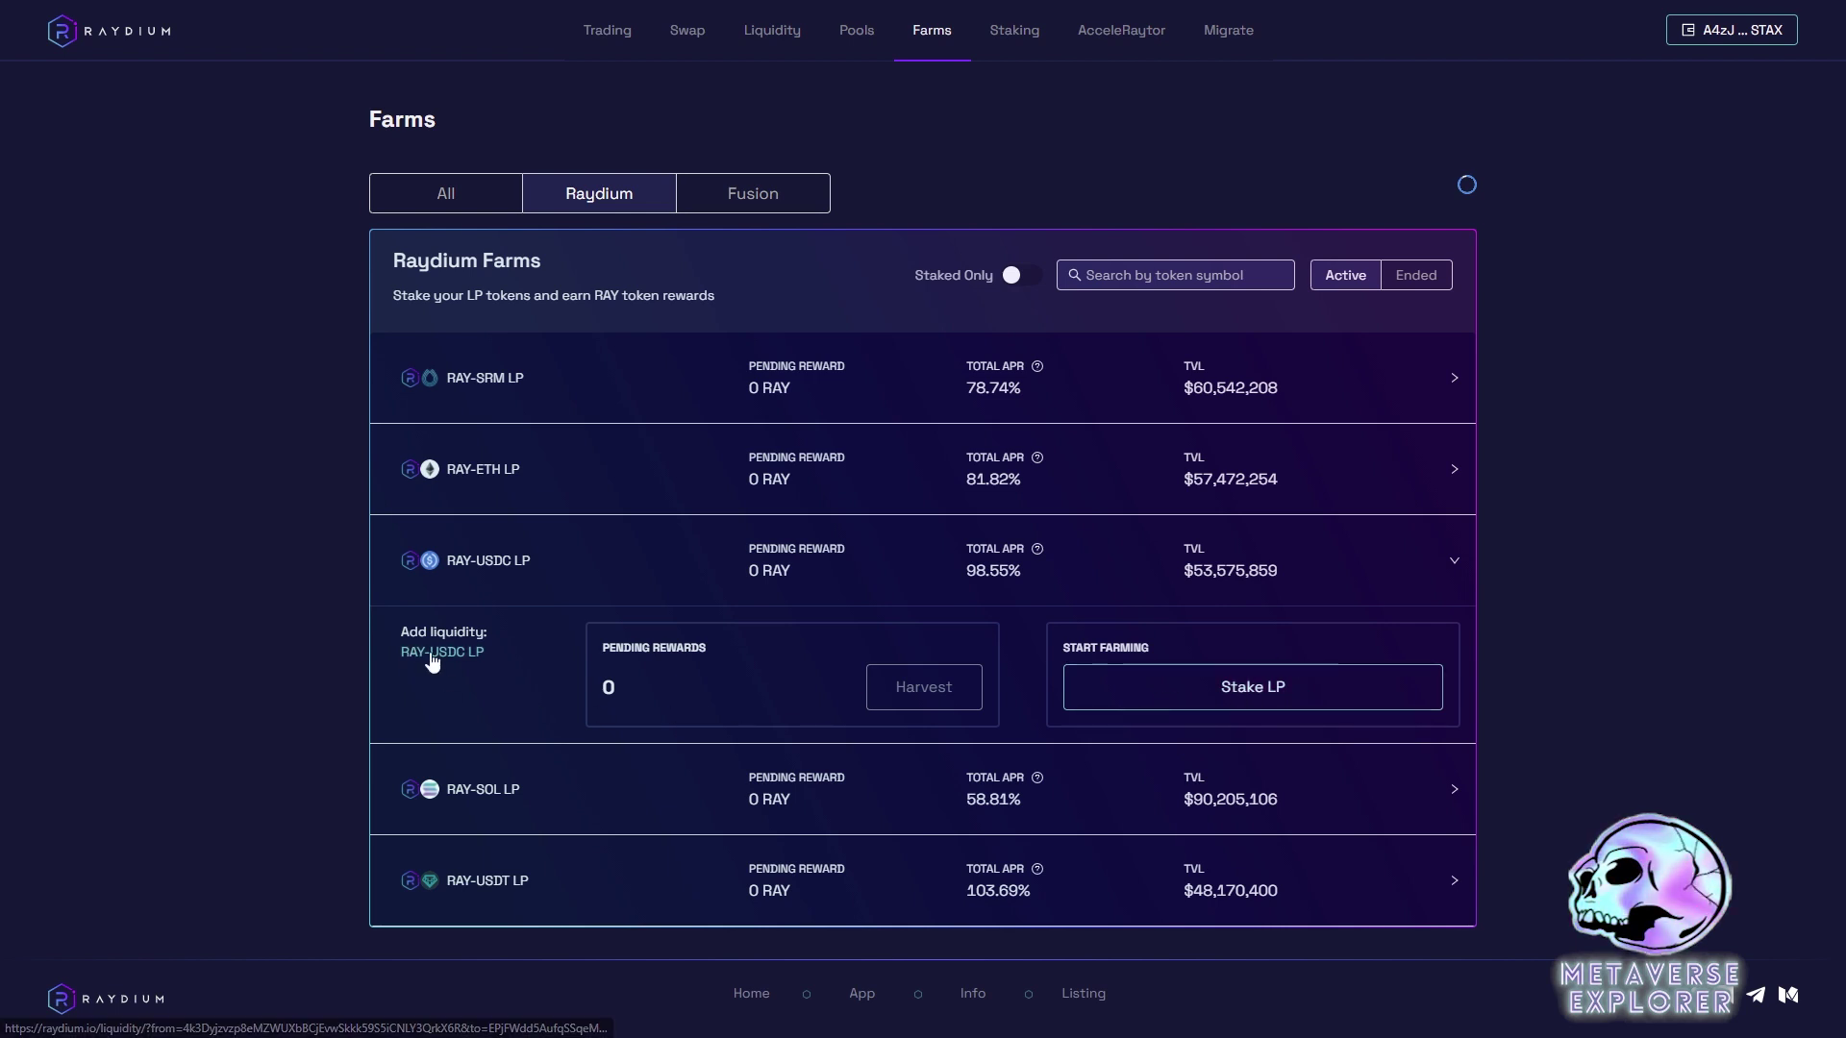
{"action": "left_click", "coordinate": [1225, 687]}
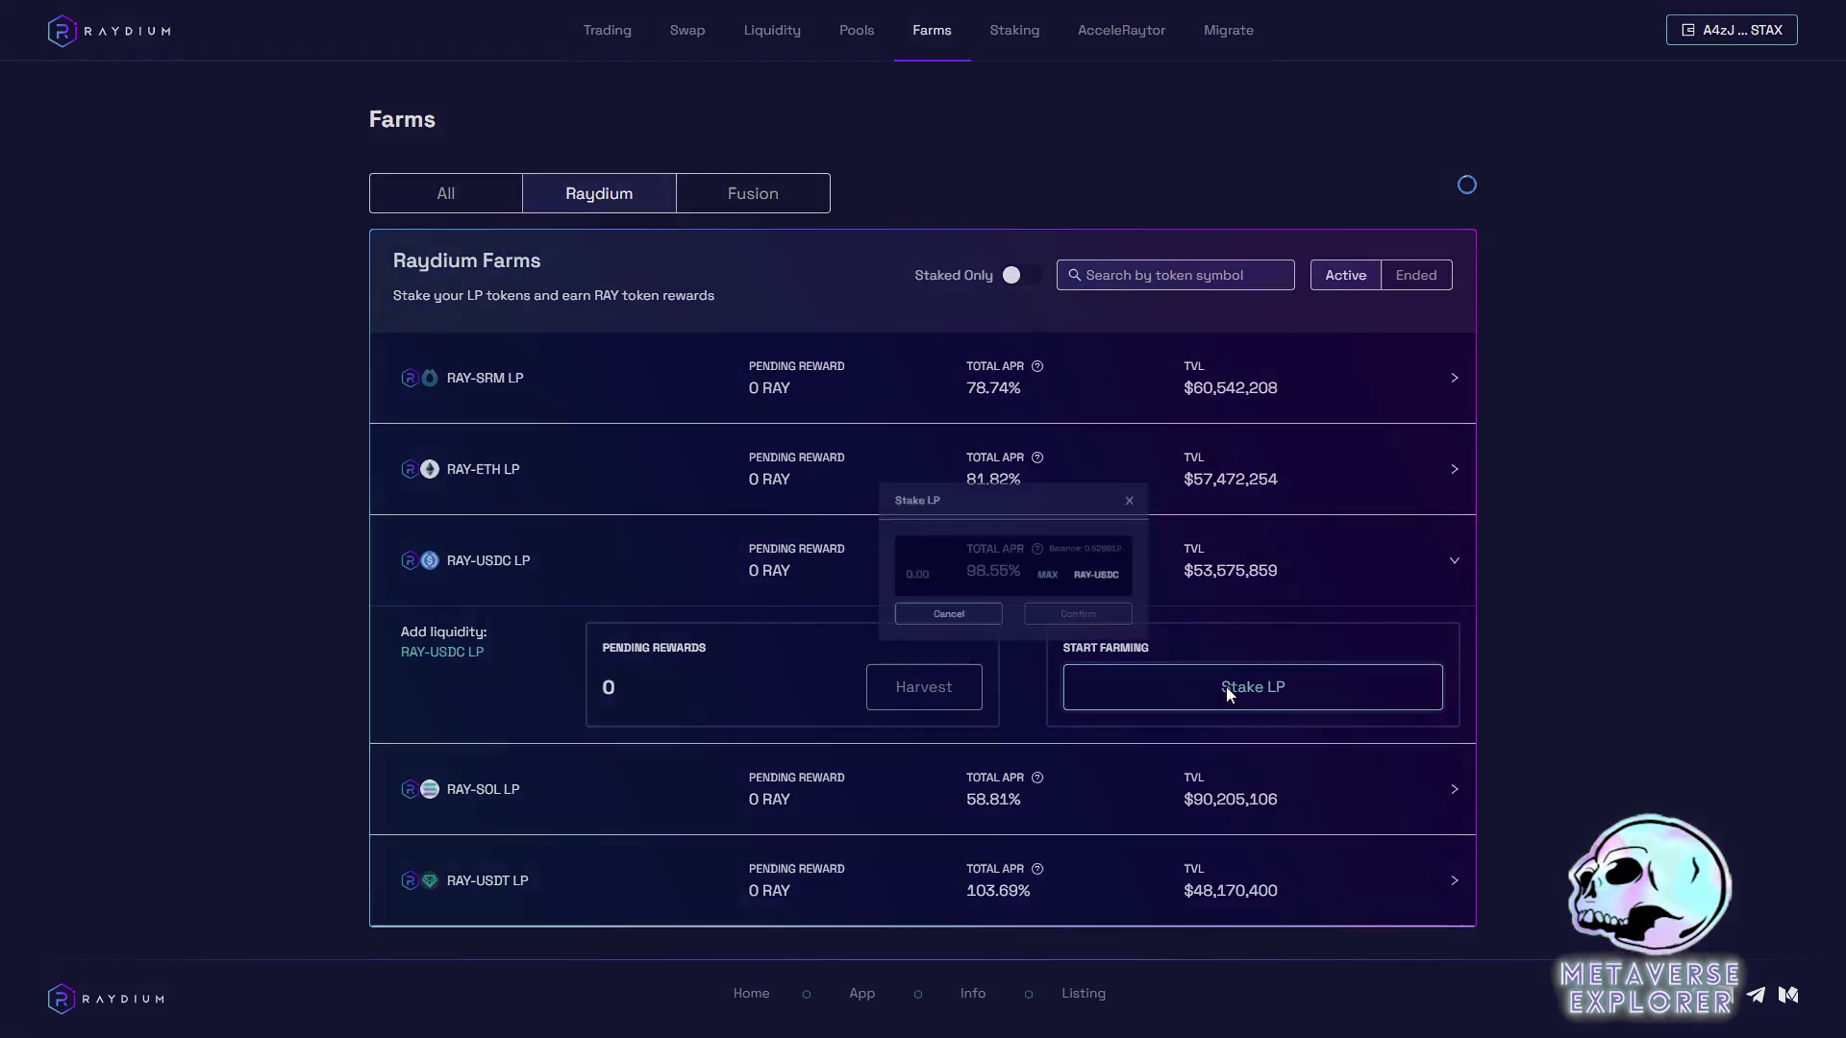
{"action": "left_click_drag", "start_coordinate": [1020, 490], "coordinate": [1061, 491]}
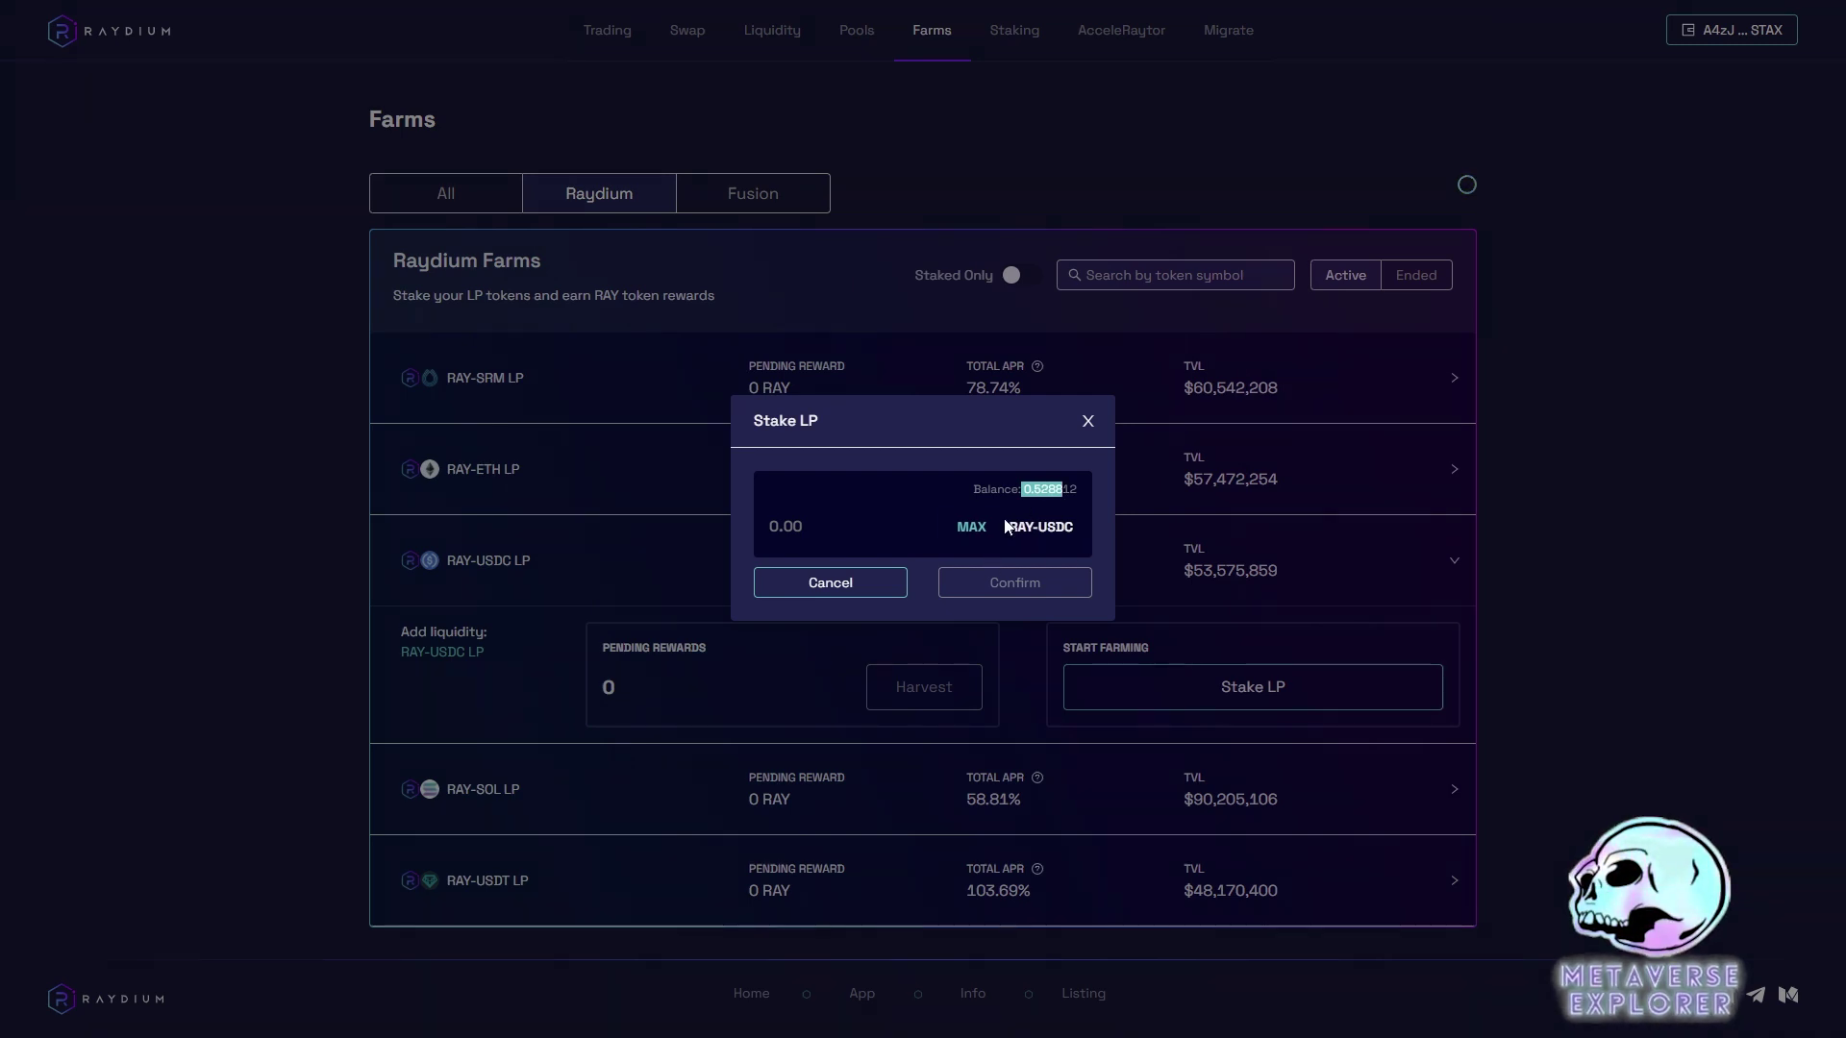
{"action": "left_click", "coordinate": [970, 527]}
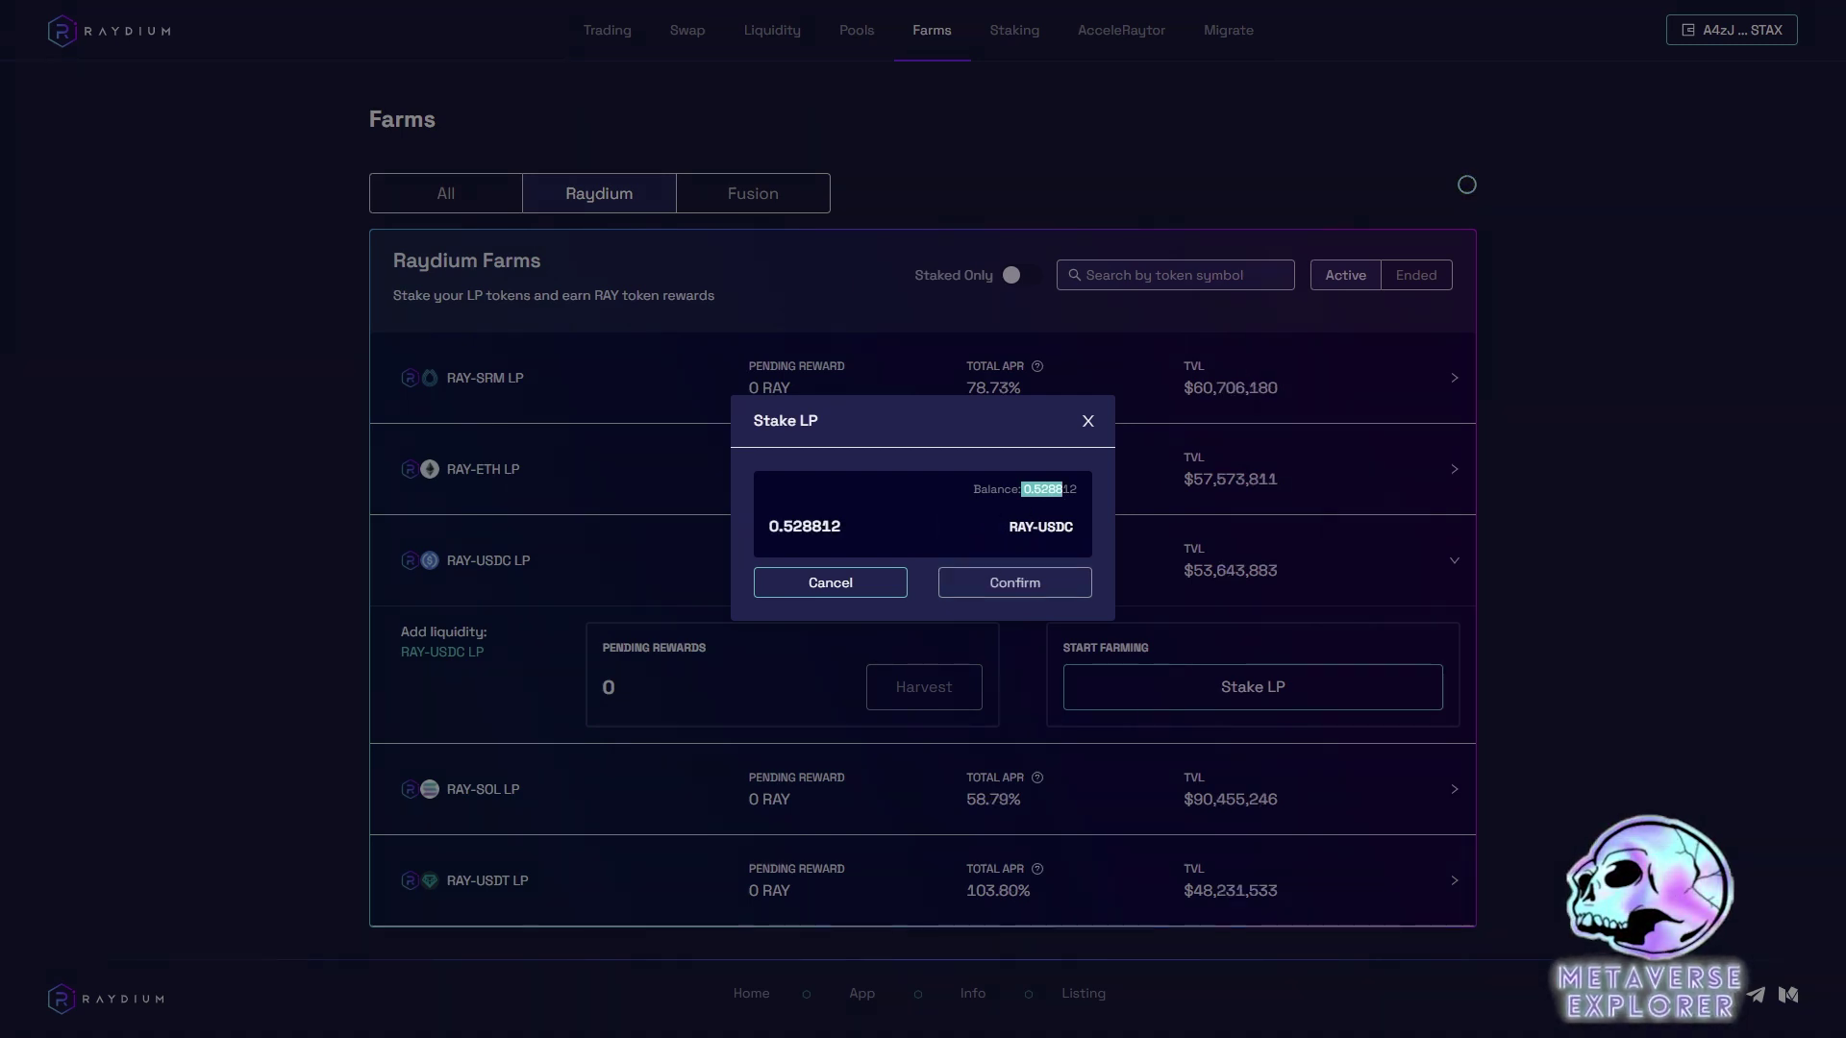
{"action": "left_click", "coordinate": [1017, 585]}
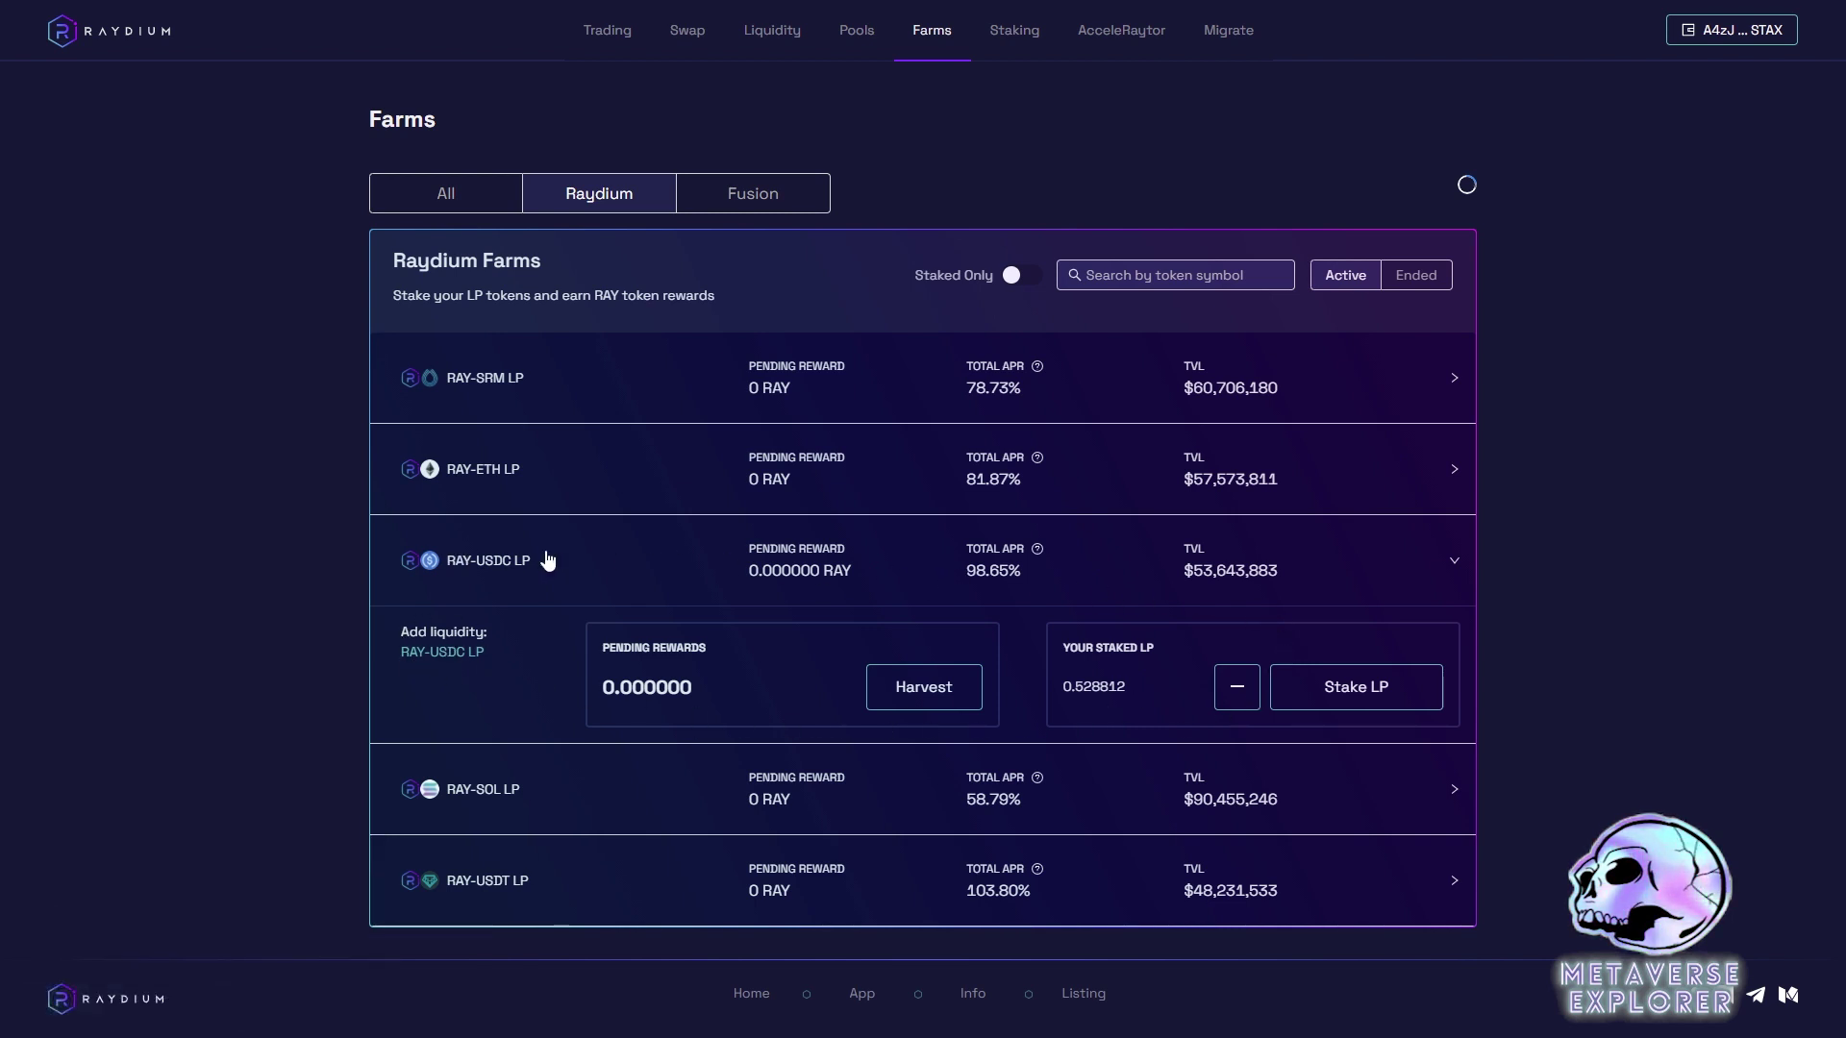
Step: Check the RAY-USDC LP farm's 0.000000 pending reward, then collapse its details
{"action": "mouse_move", "coordinate": [1038, 555]}
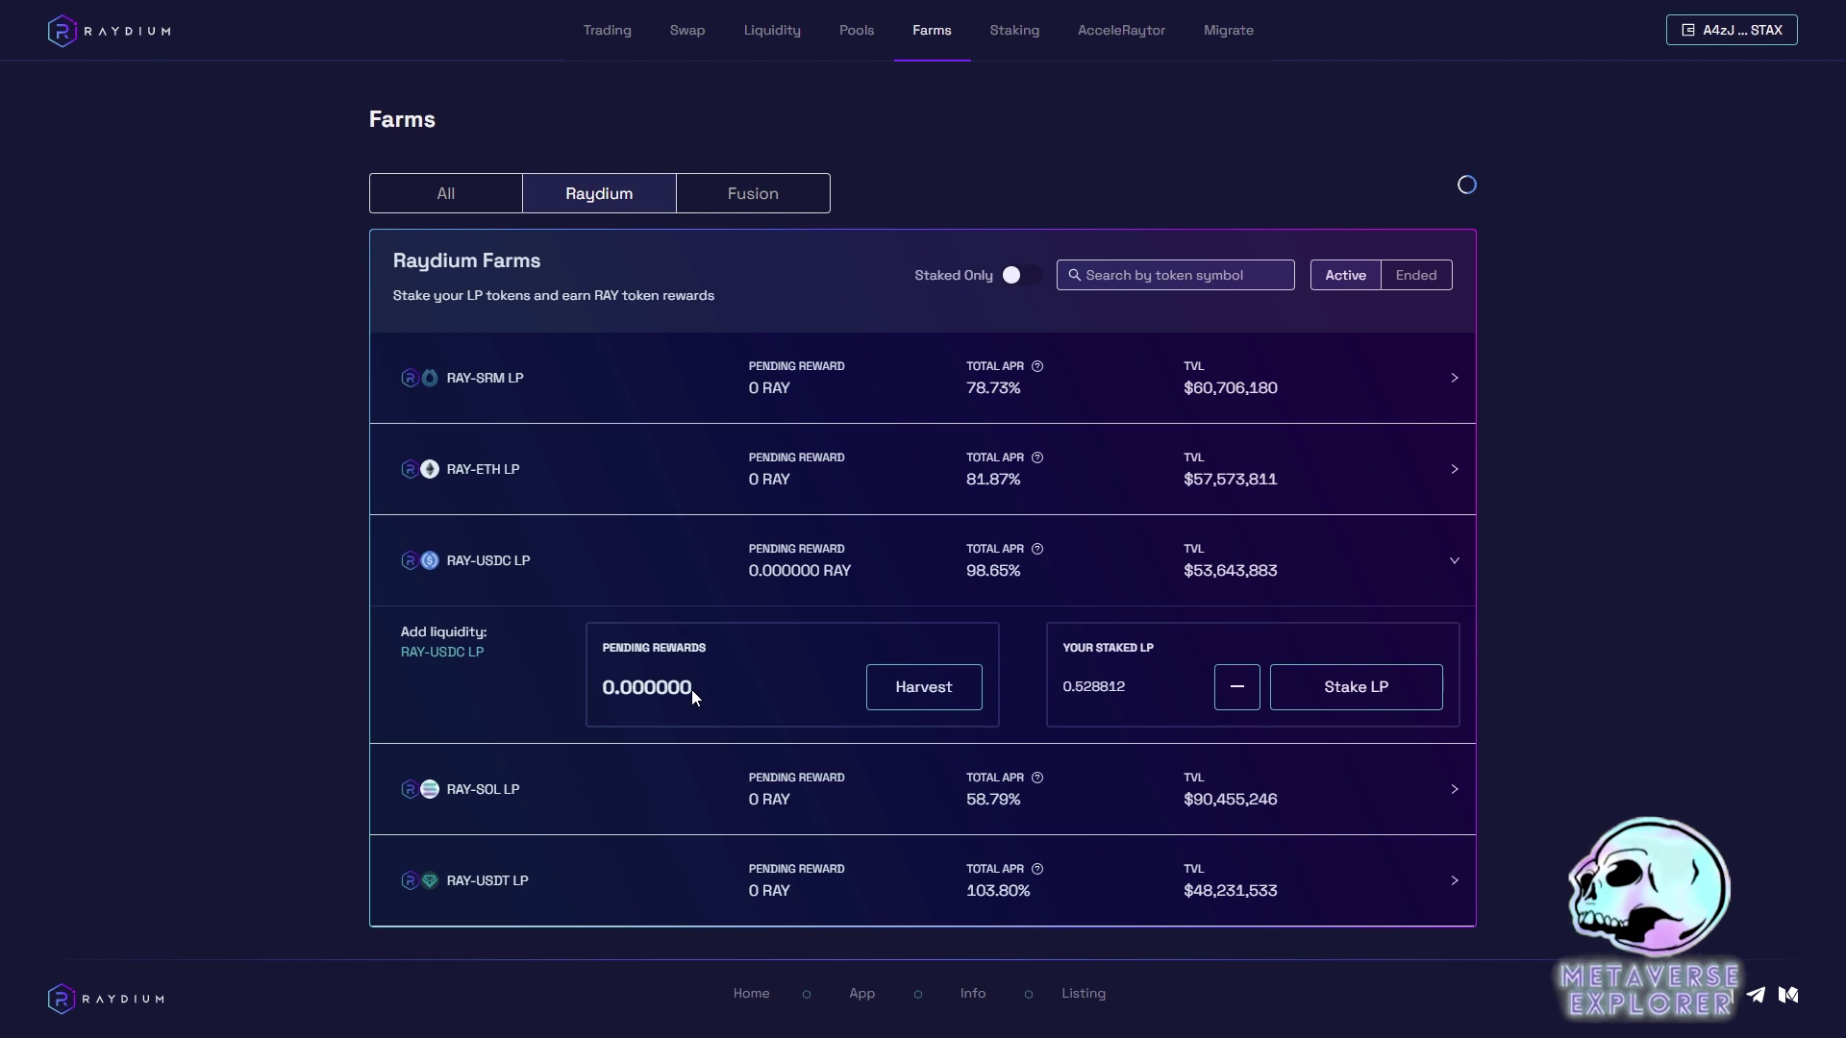
{"action": "left_click_drag", "start_coordinate": [690, 689], "coordinate": [620, 689]}
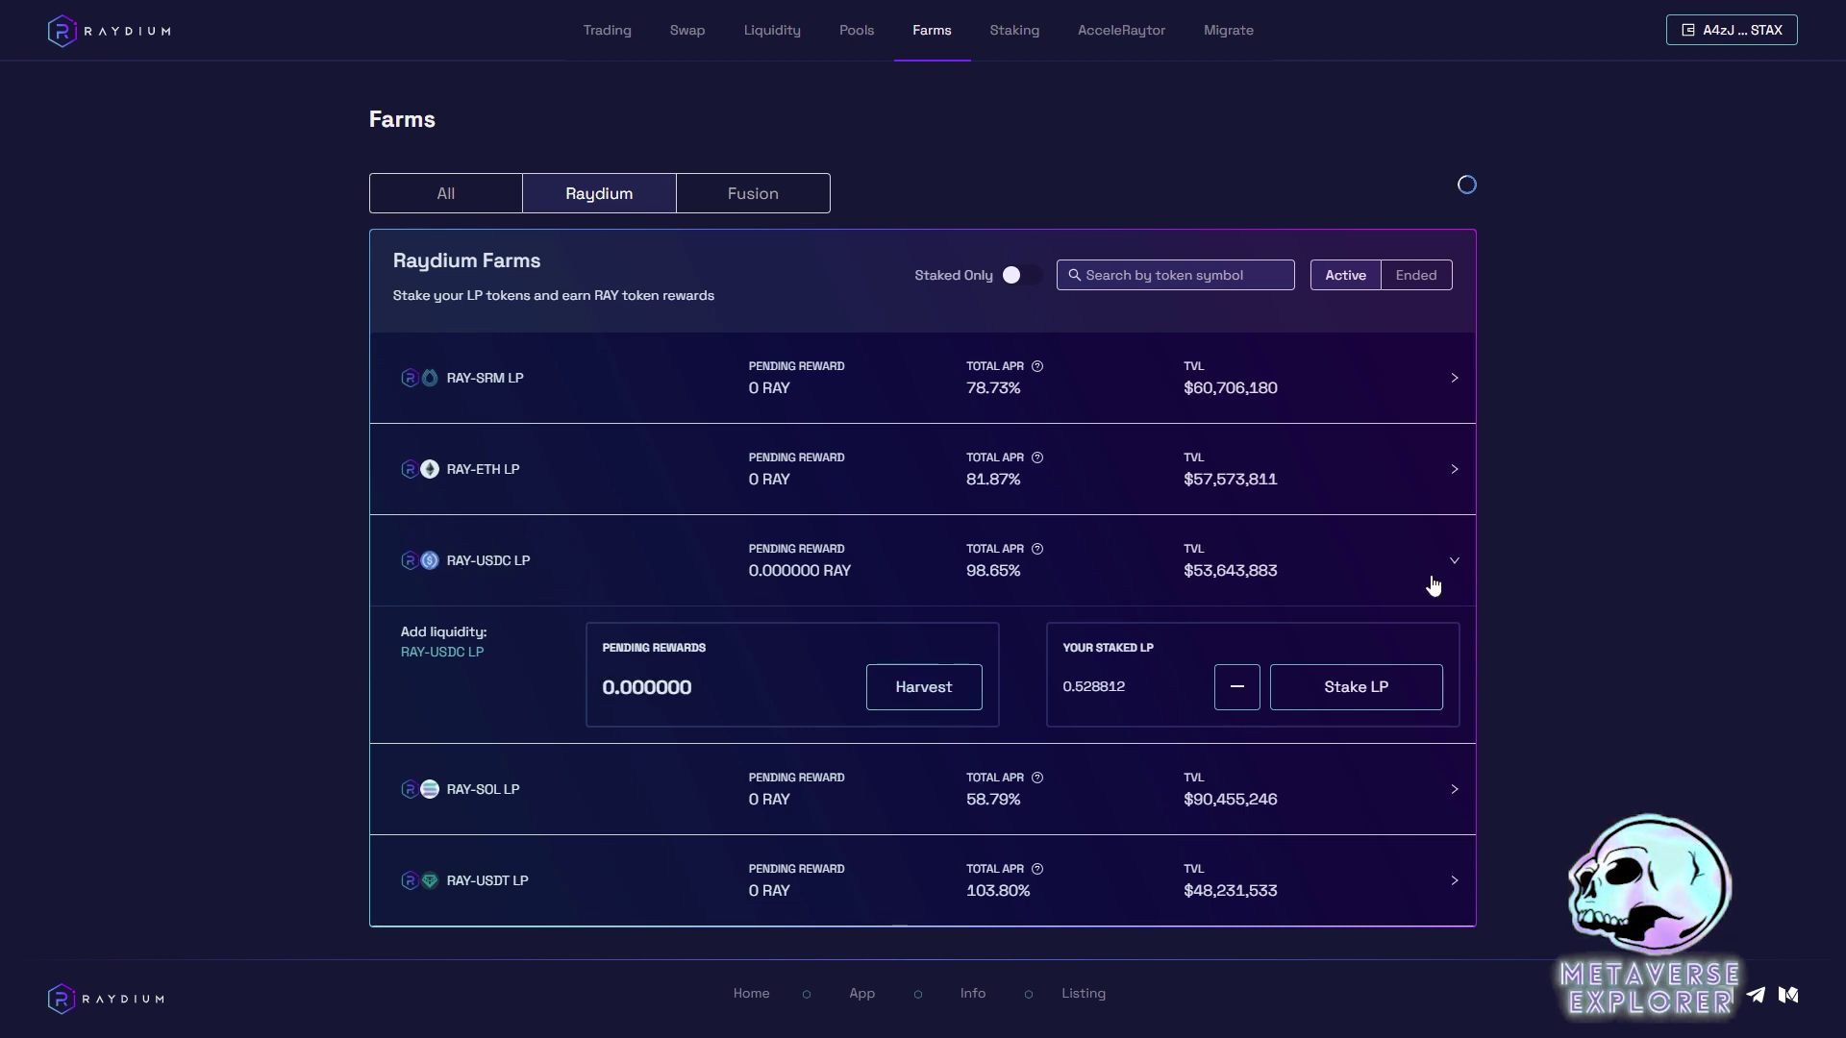
{"action": "left_click", "coordinate": [1376, 577]}
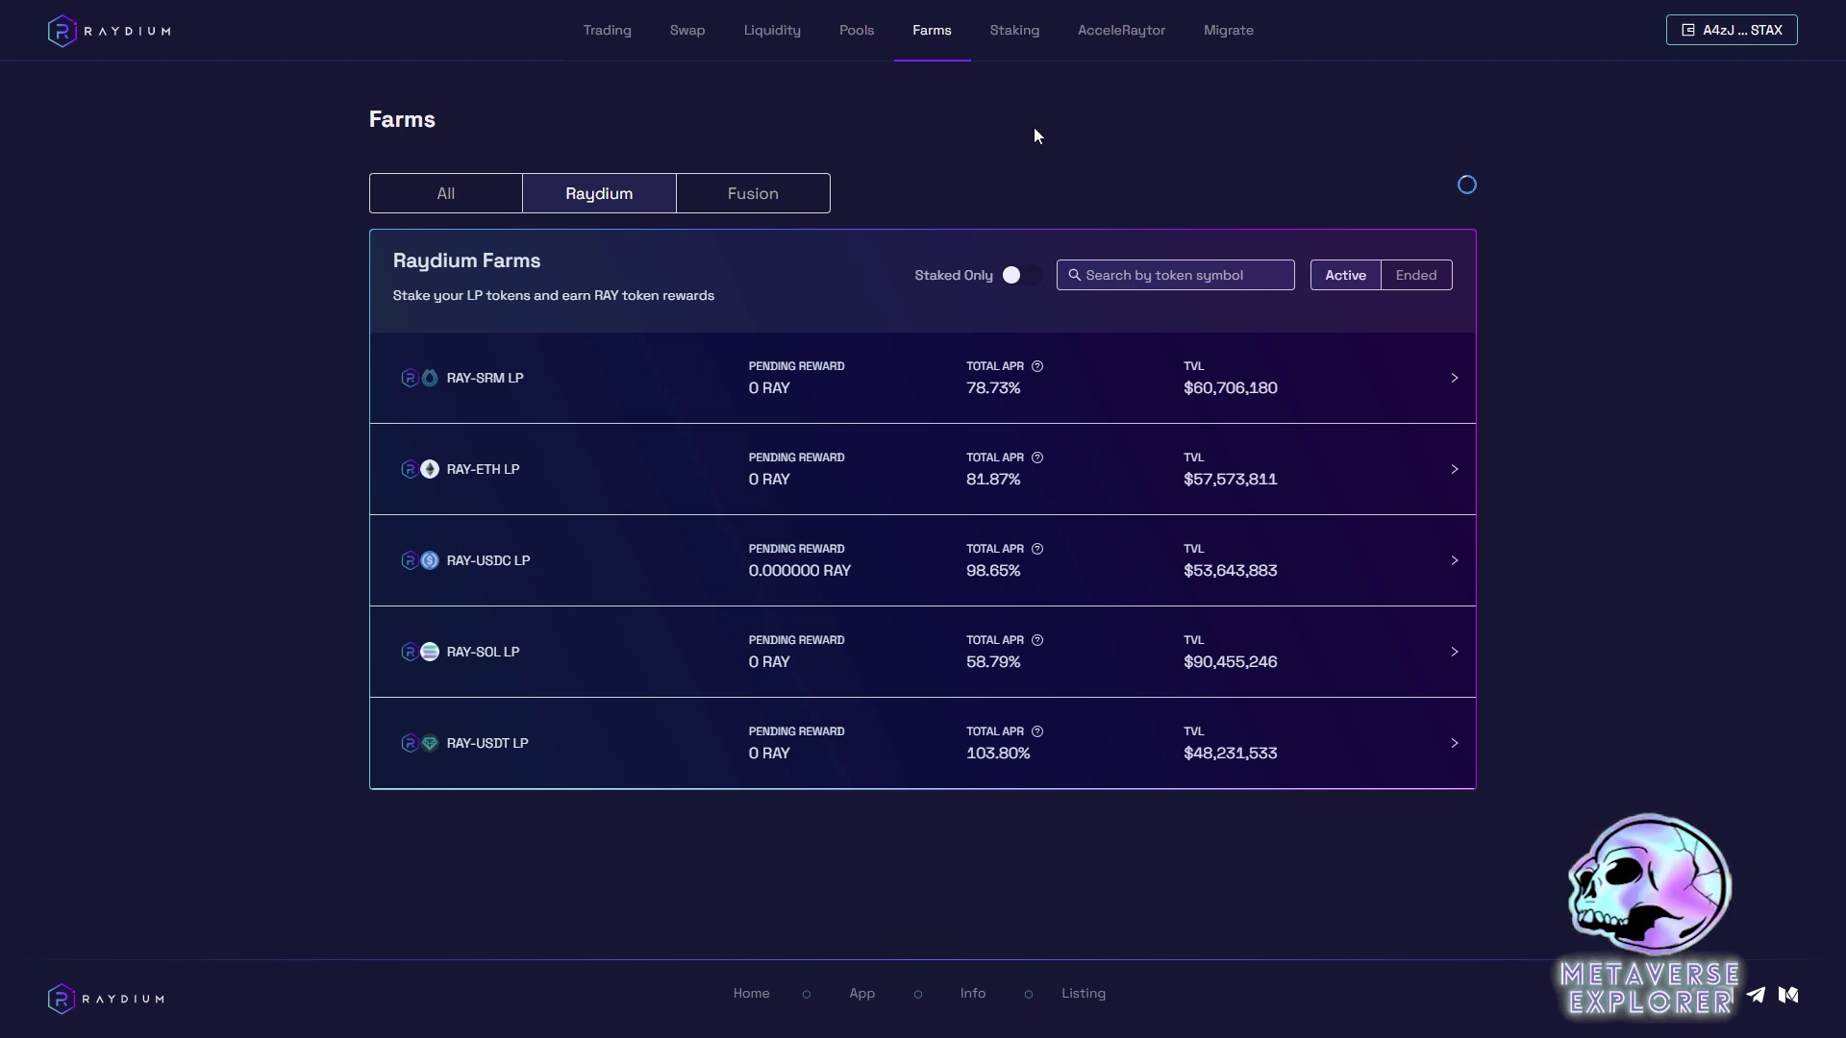
Step: Expand the RAY staking pool on the Staking page, then go to the Top Pools overview
{"action": "left_click", "coordinate": [1016, 37]}
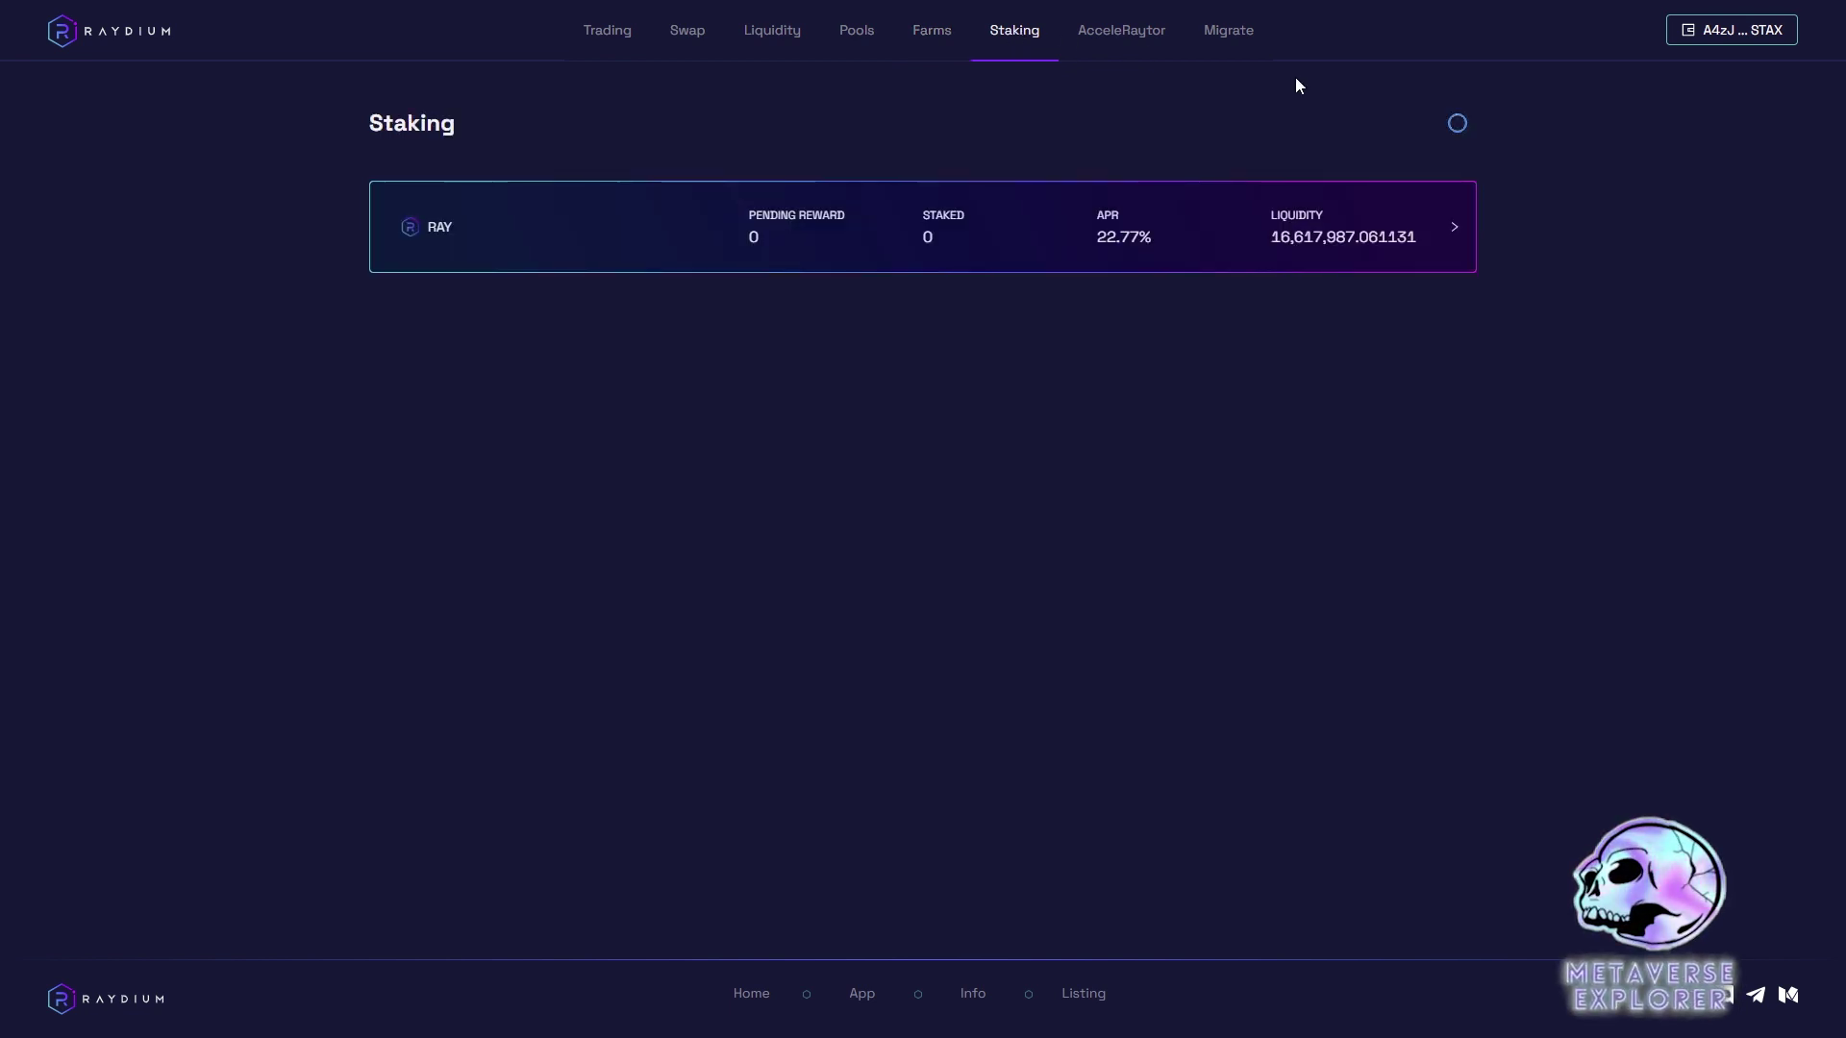
{"action": "left_click", "coordinate": [1132, 240]}
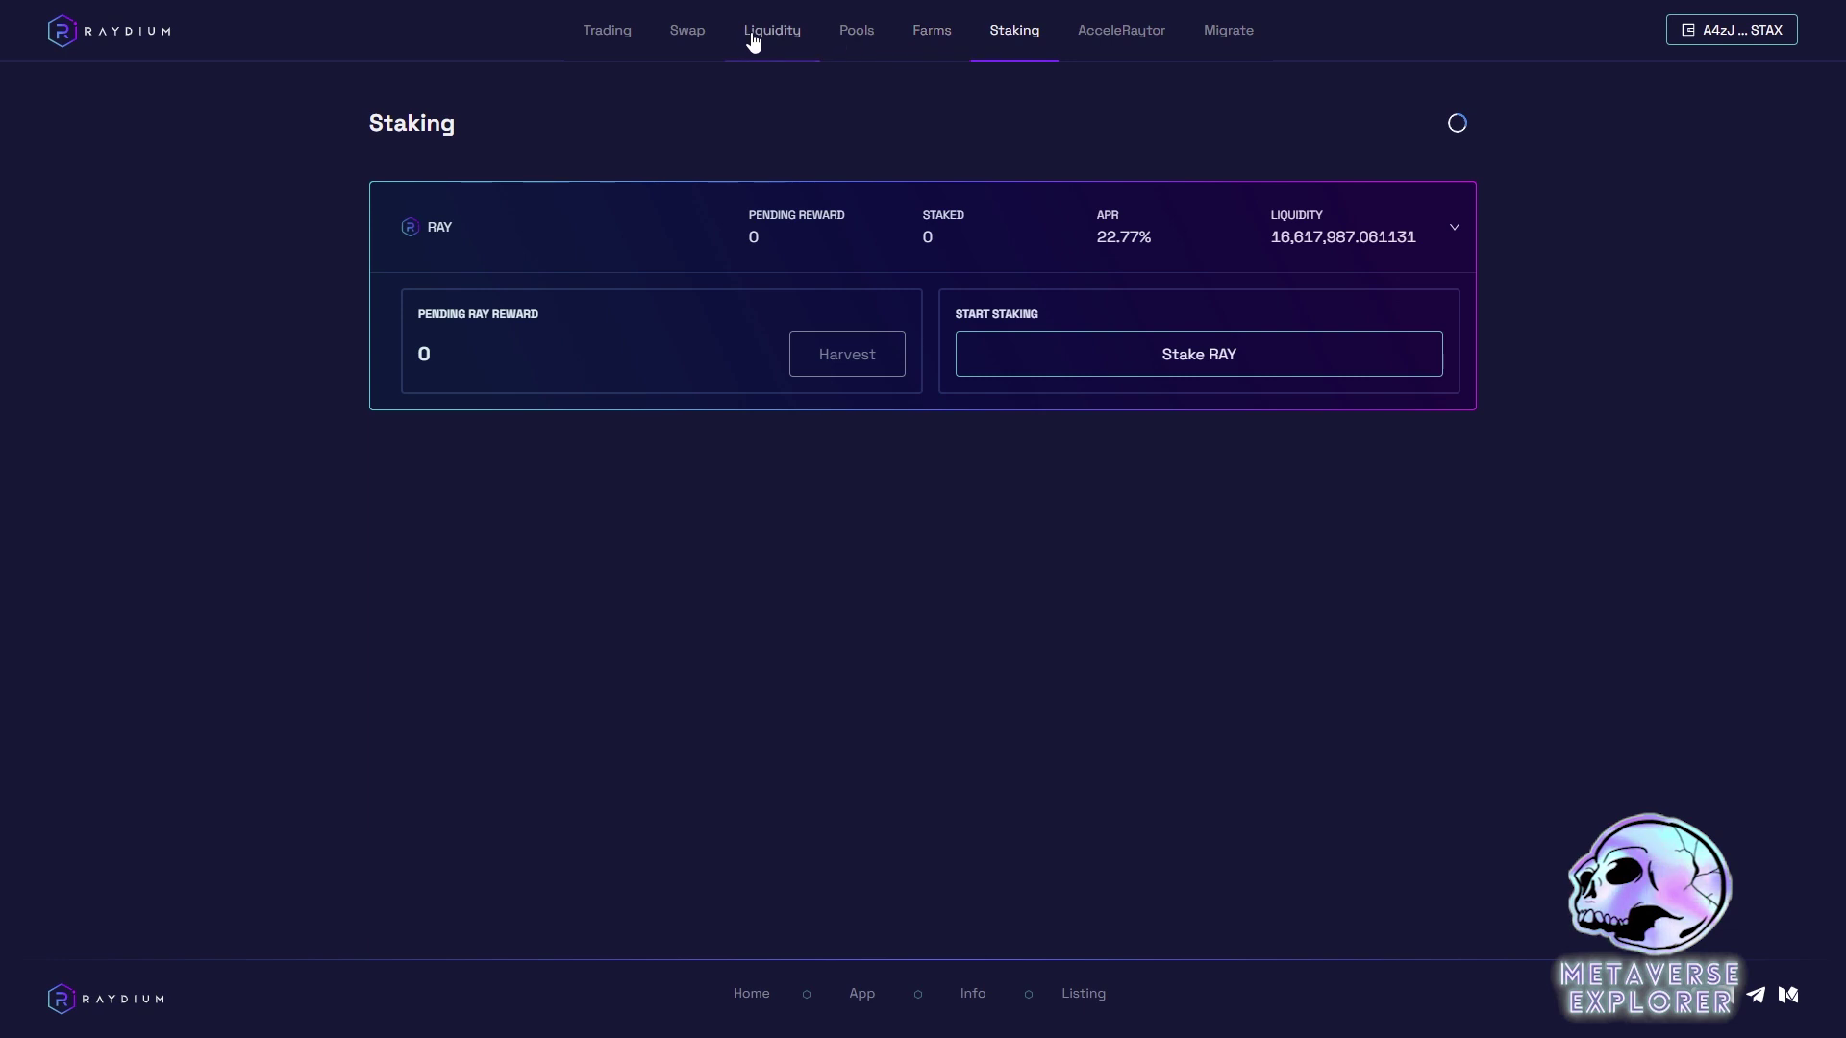
{"action": "left_click", "coordinate": [842, 40]}
Step: Unstake the MAX 0.528812 RAY-USDC LP from the RAY-USDC LP farm on the Farms page
{"action": "left_click", "coordinate": [925, 39]}
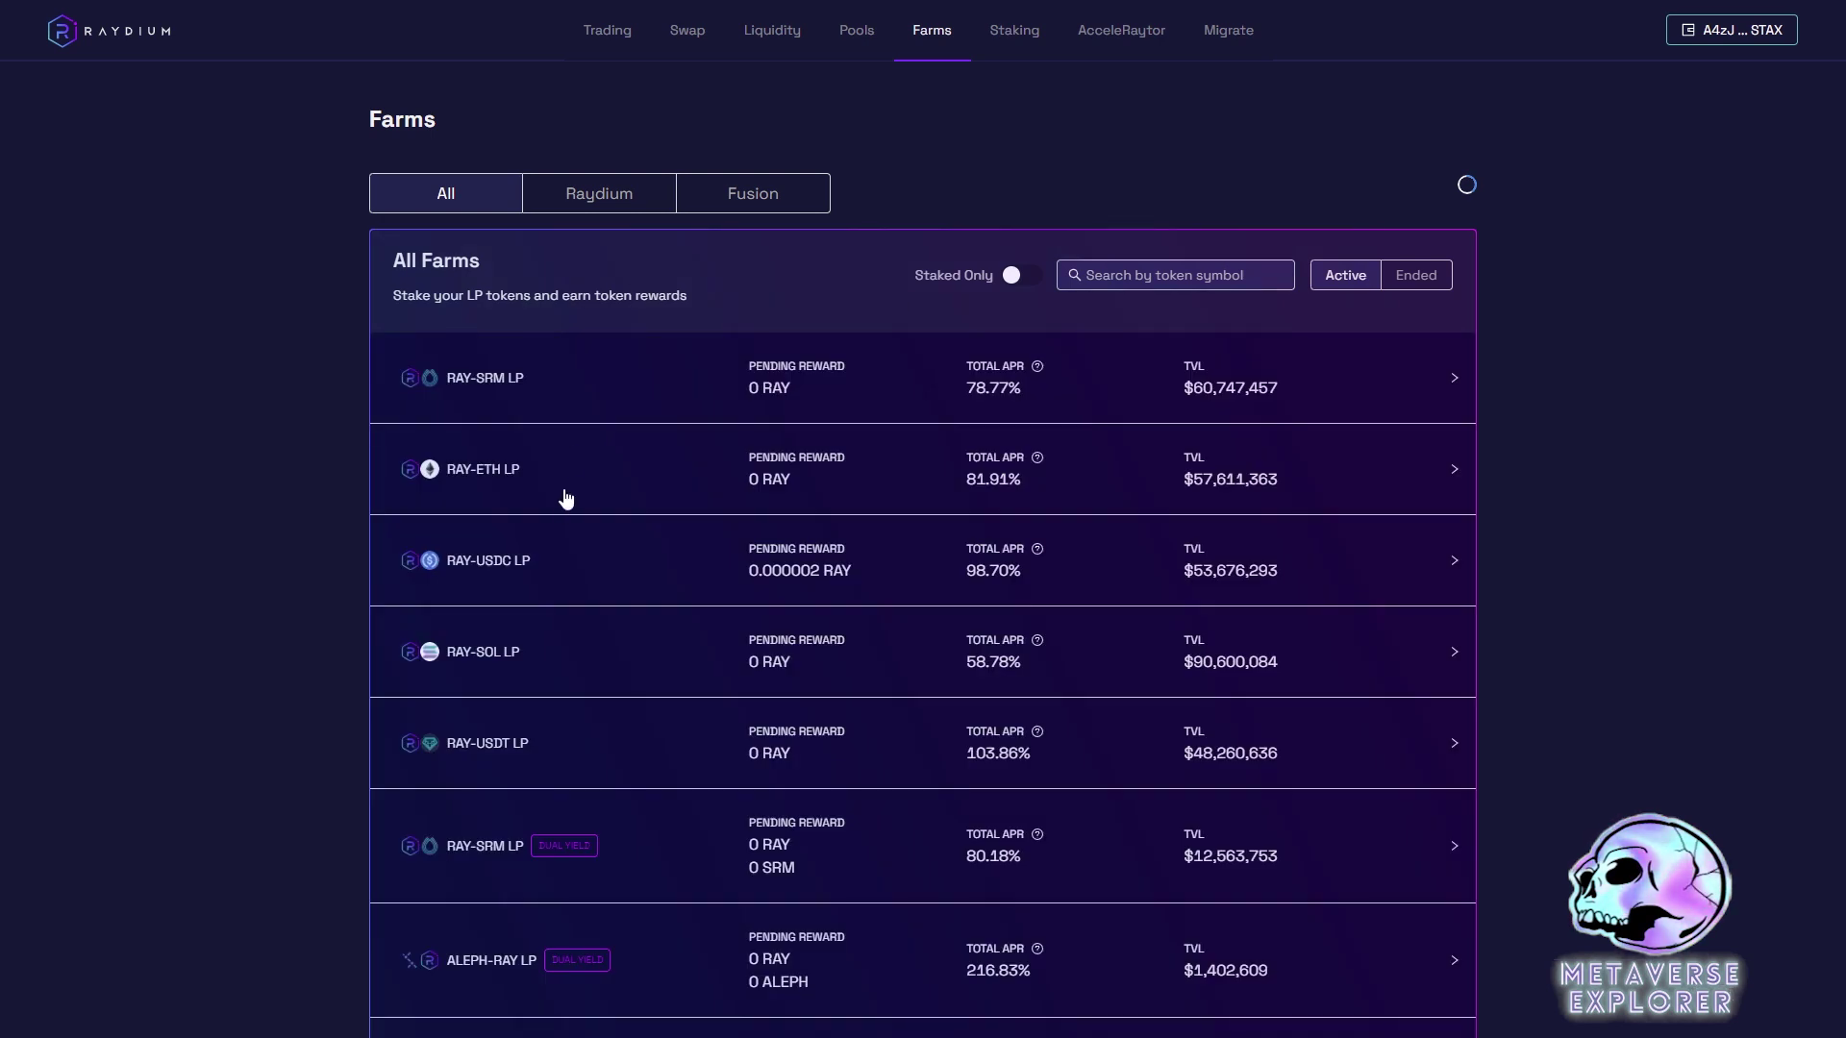
{"action": "left_click", "coordinate": [539, 577]}
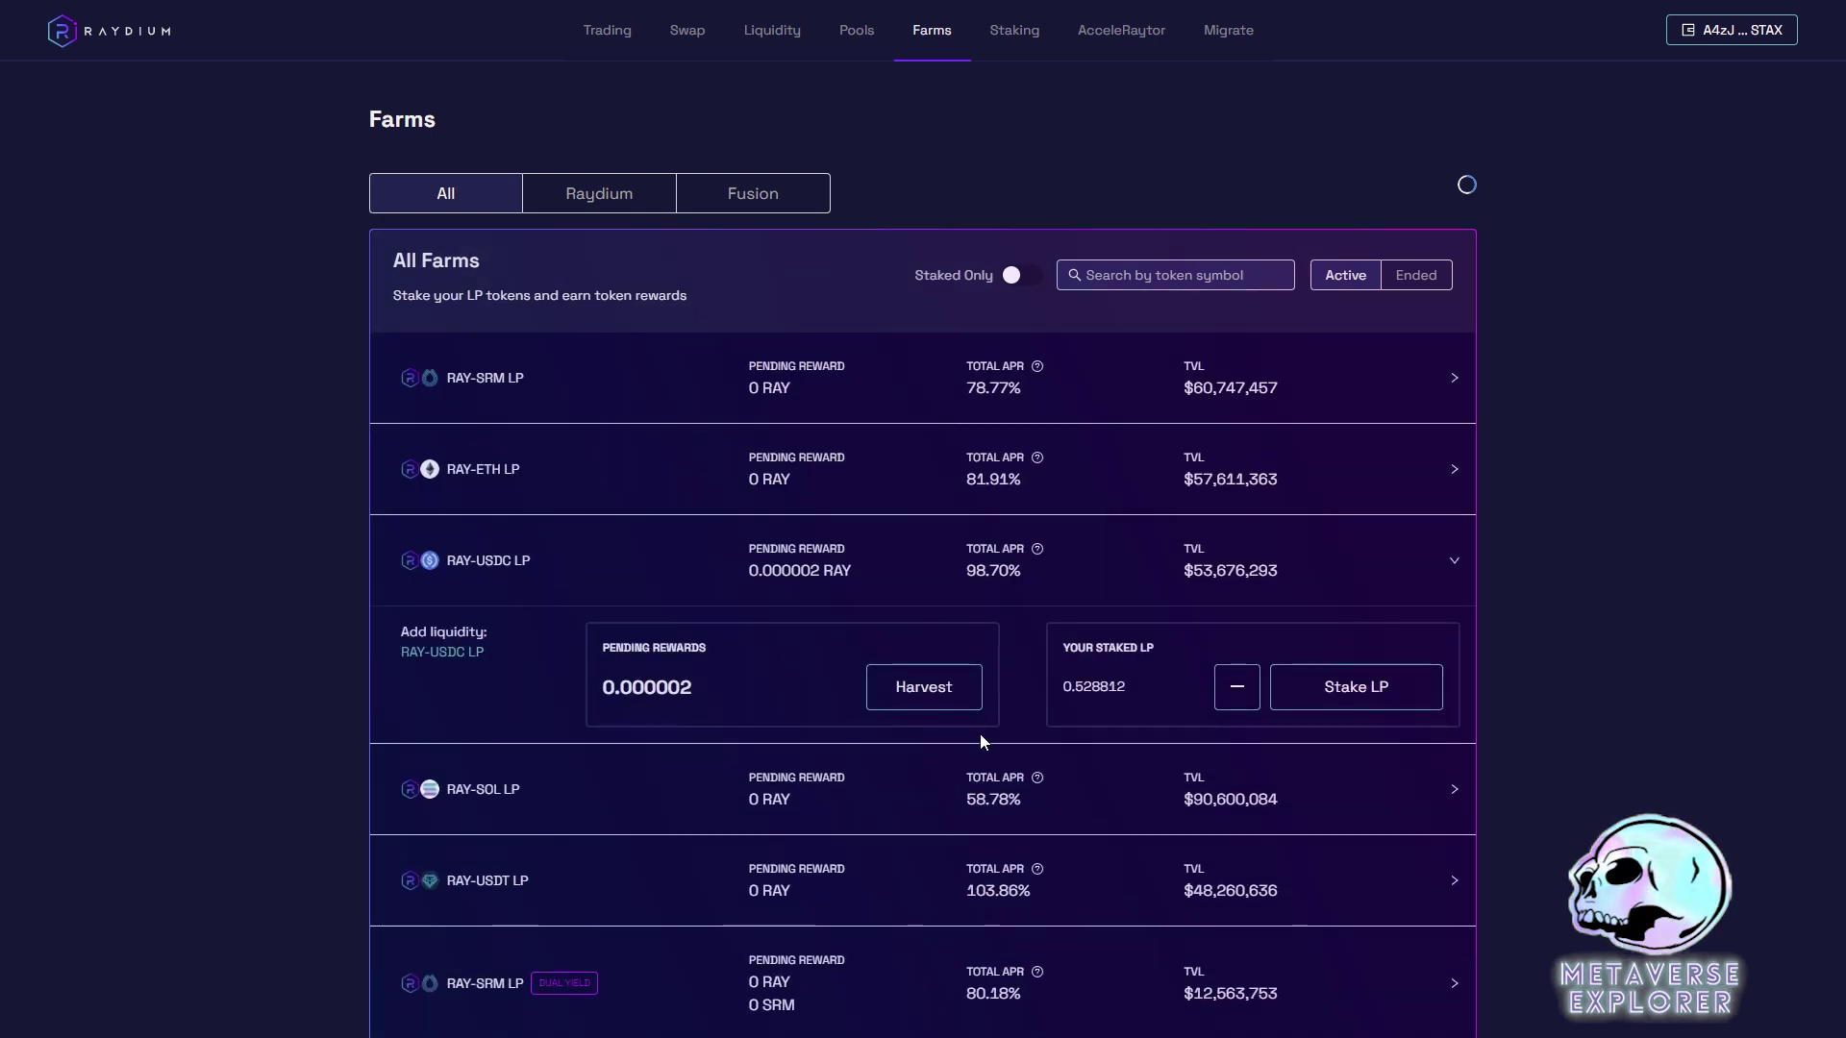
{"action": "left_click", "coordinate": [1236, 686]}
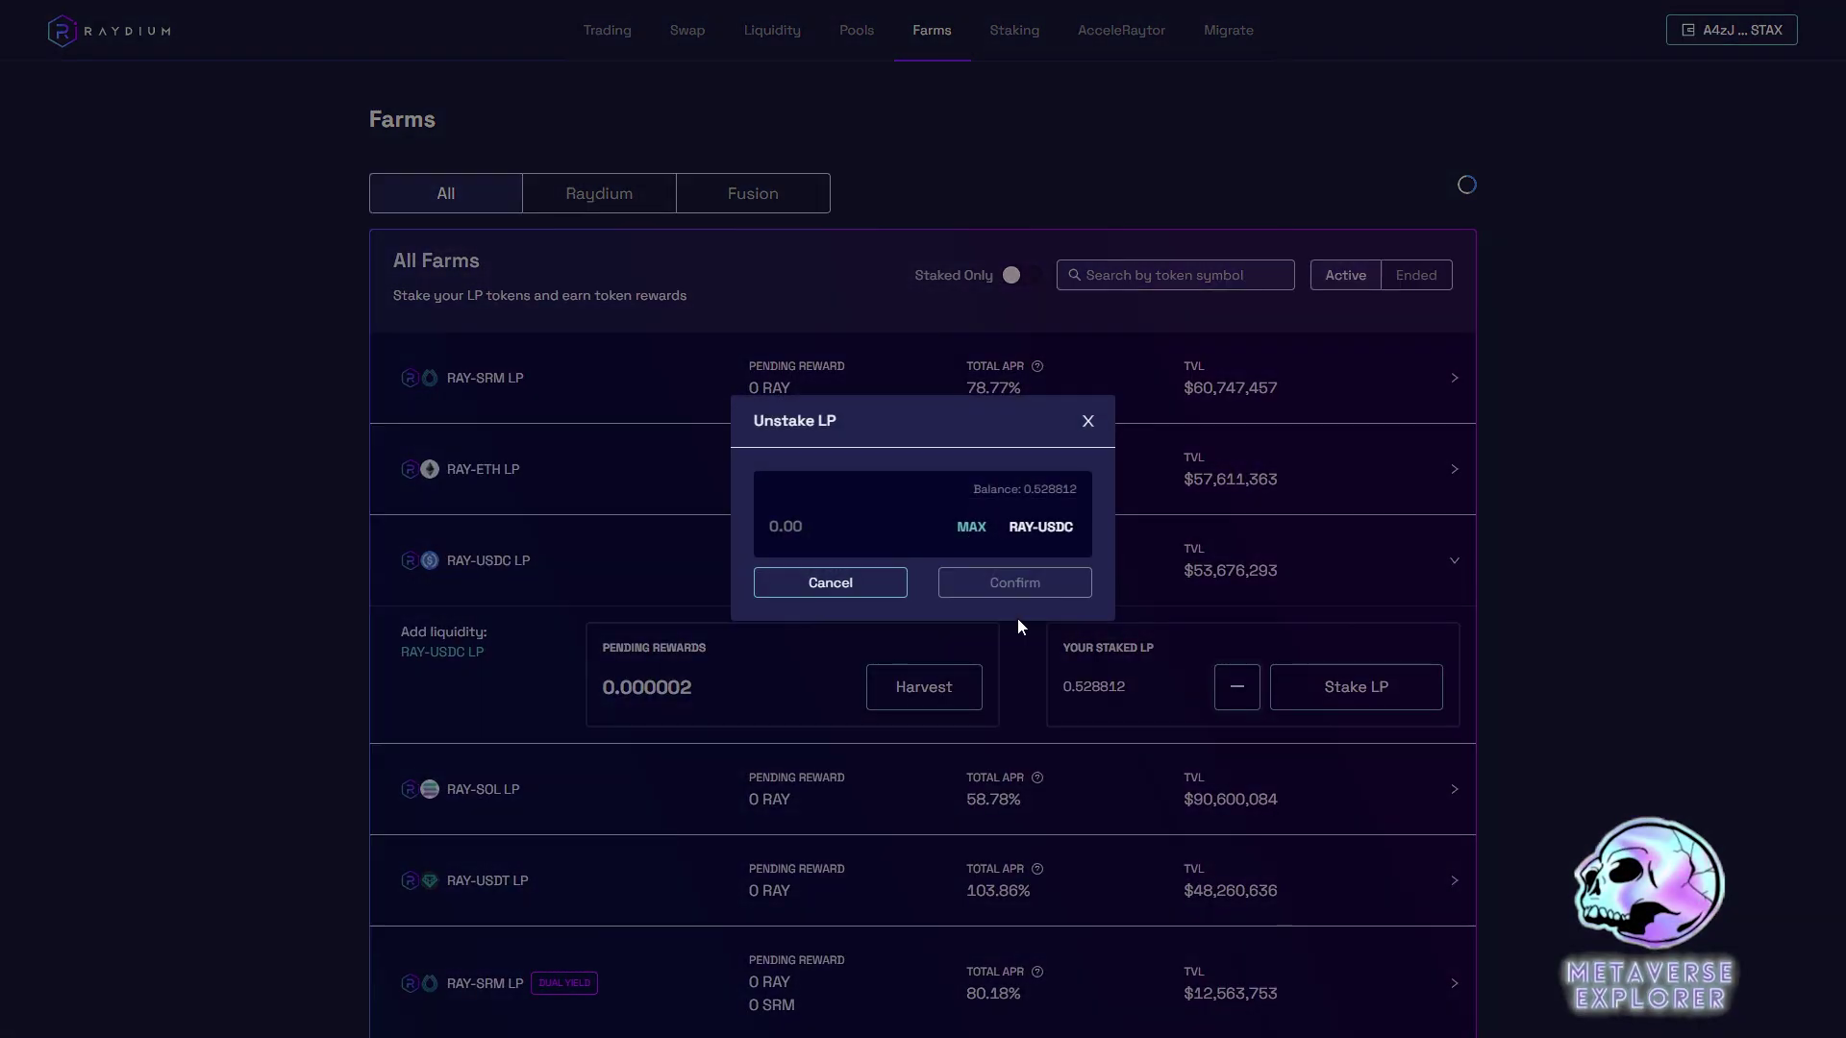
{"action": "left_click", "coordinate": [971, 527]}
{"action": "left_click", "coordinate": [980, 585]}
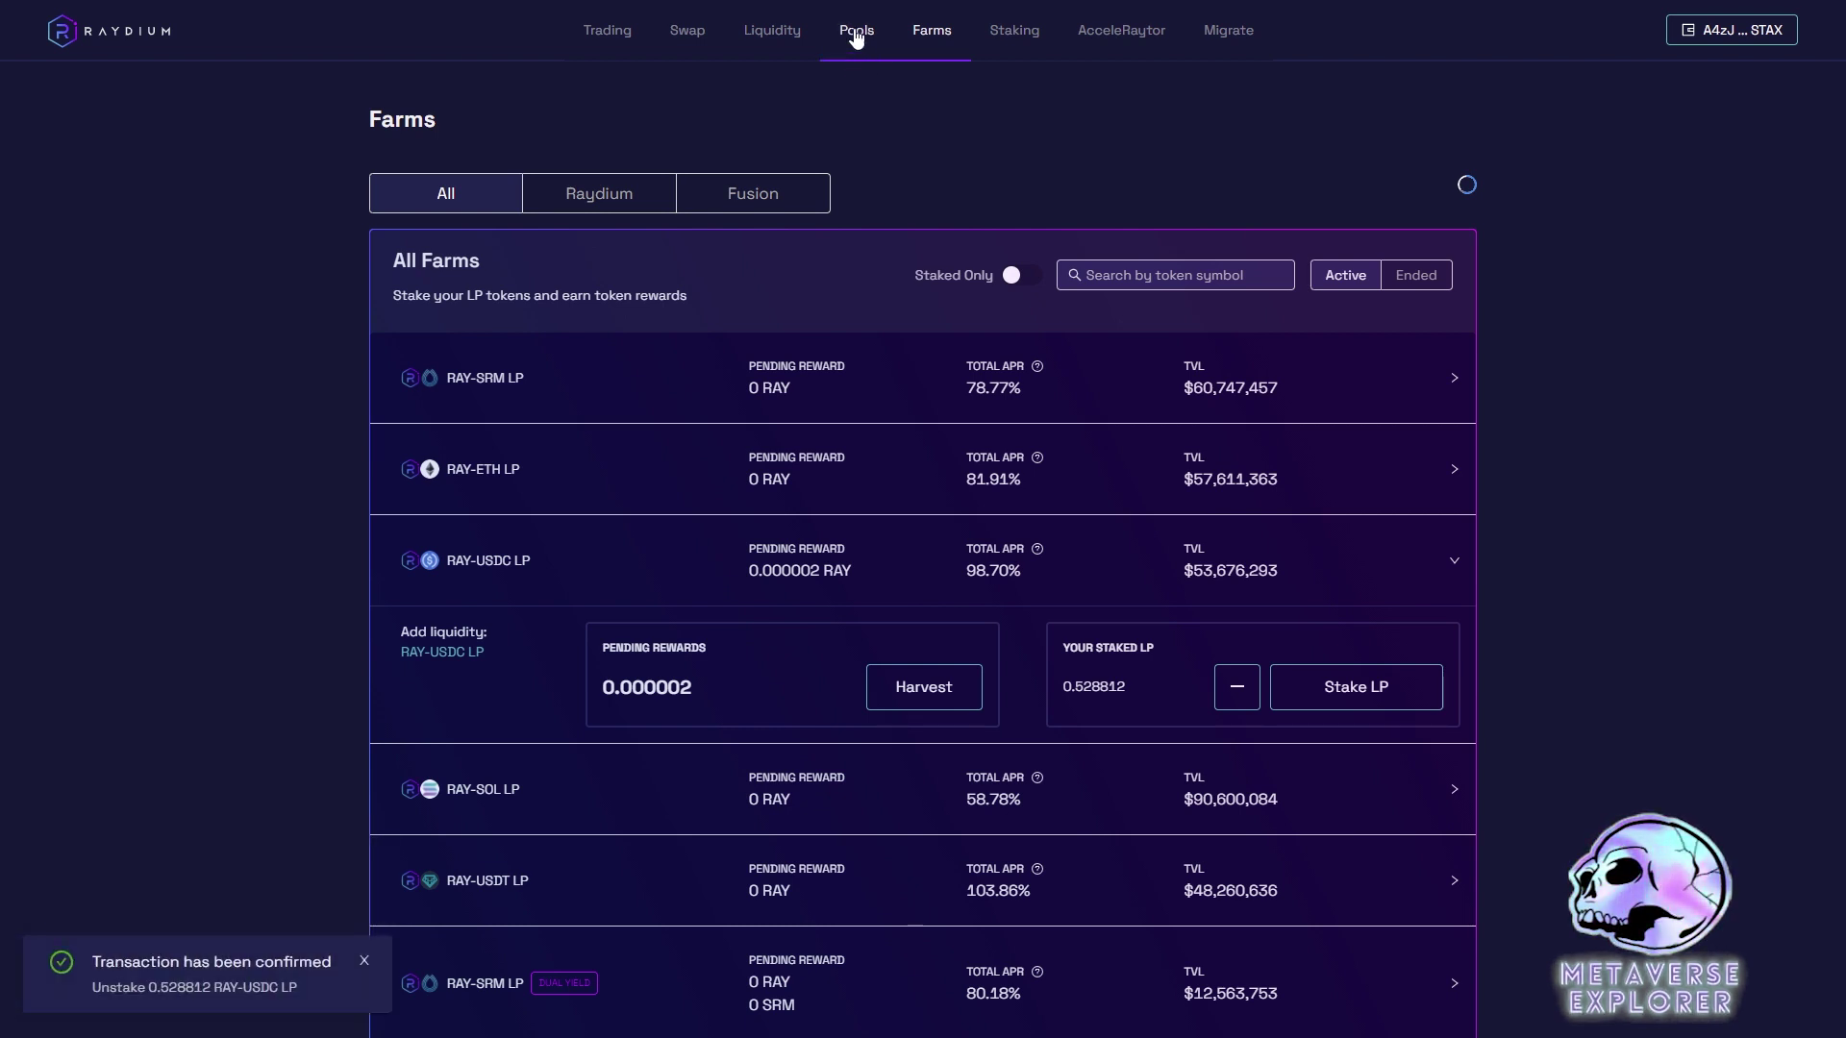
Step: Remove the full 0.528812 RAY-USDC liquidity position via MAX on the Liquidity page
{"action": "left_click", "coordinate": [855, 34]}
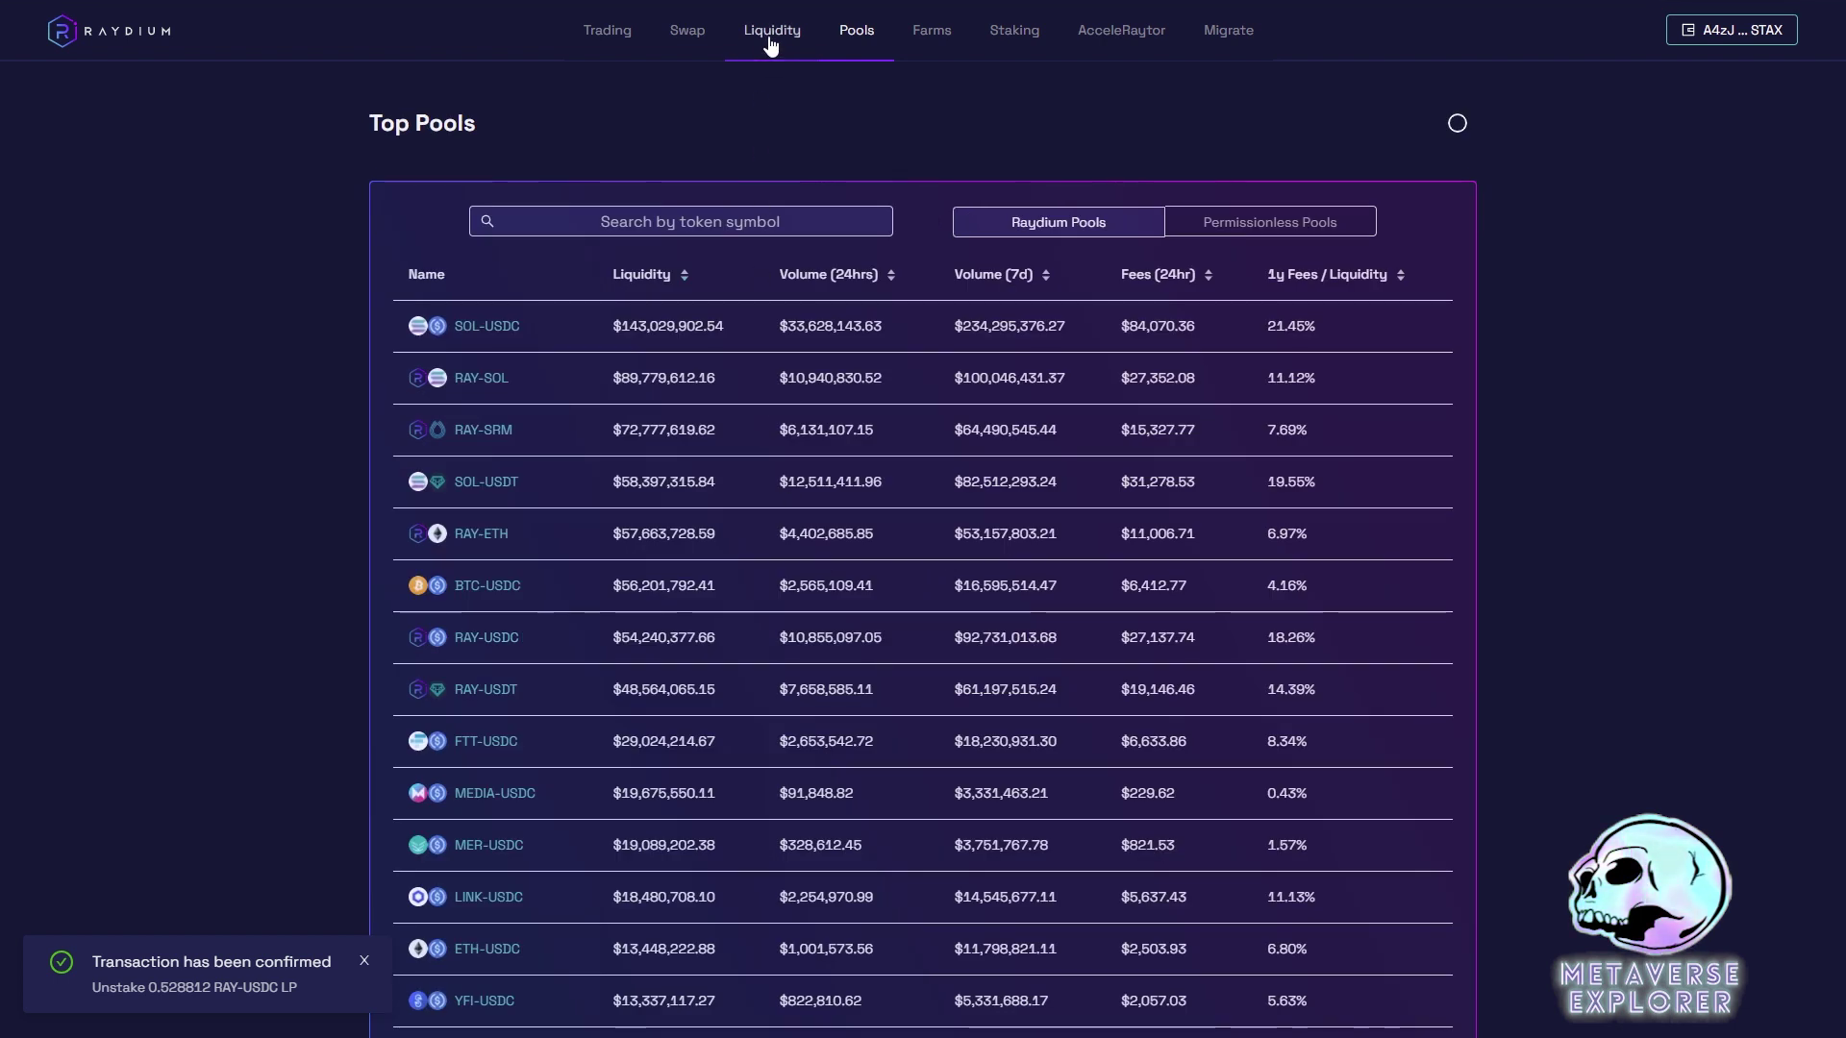
{"action": "left_click", "coordinate": [770, 38]}
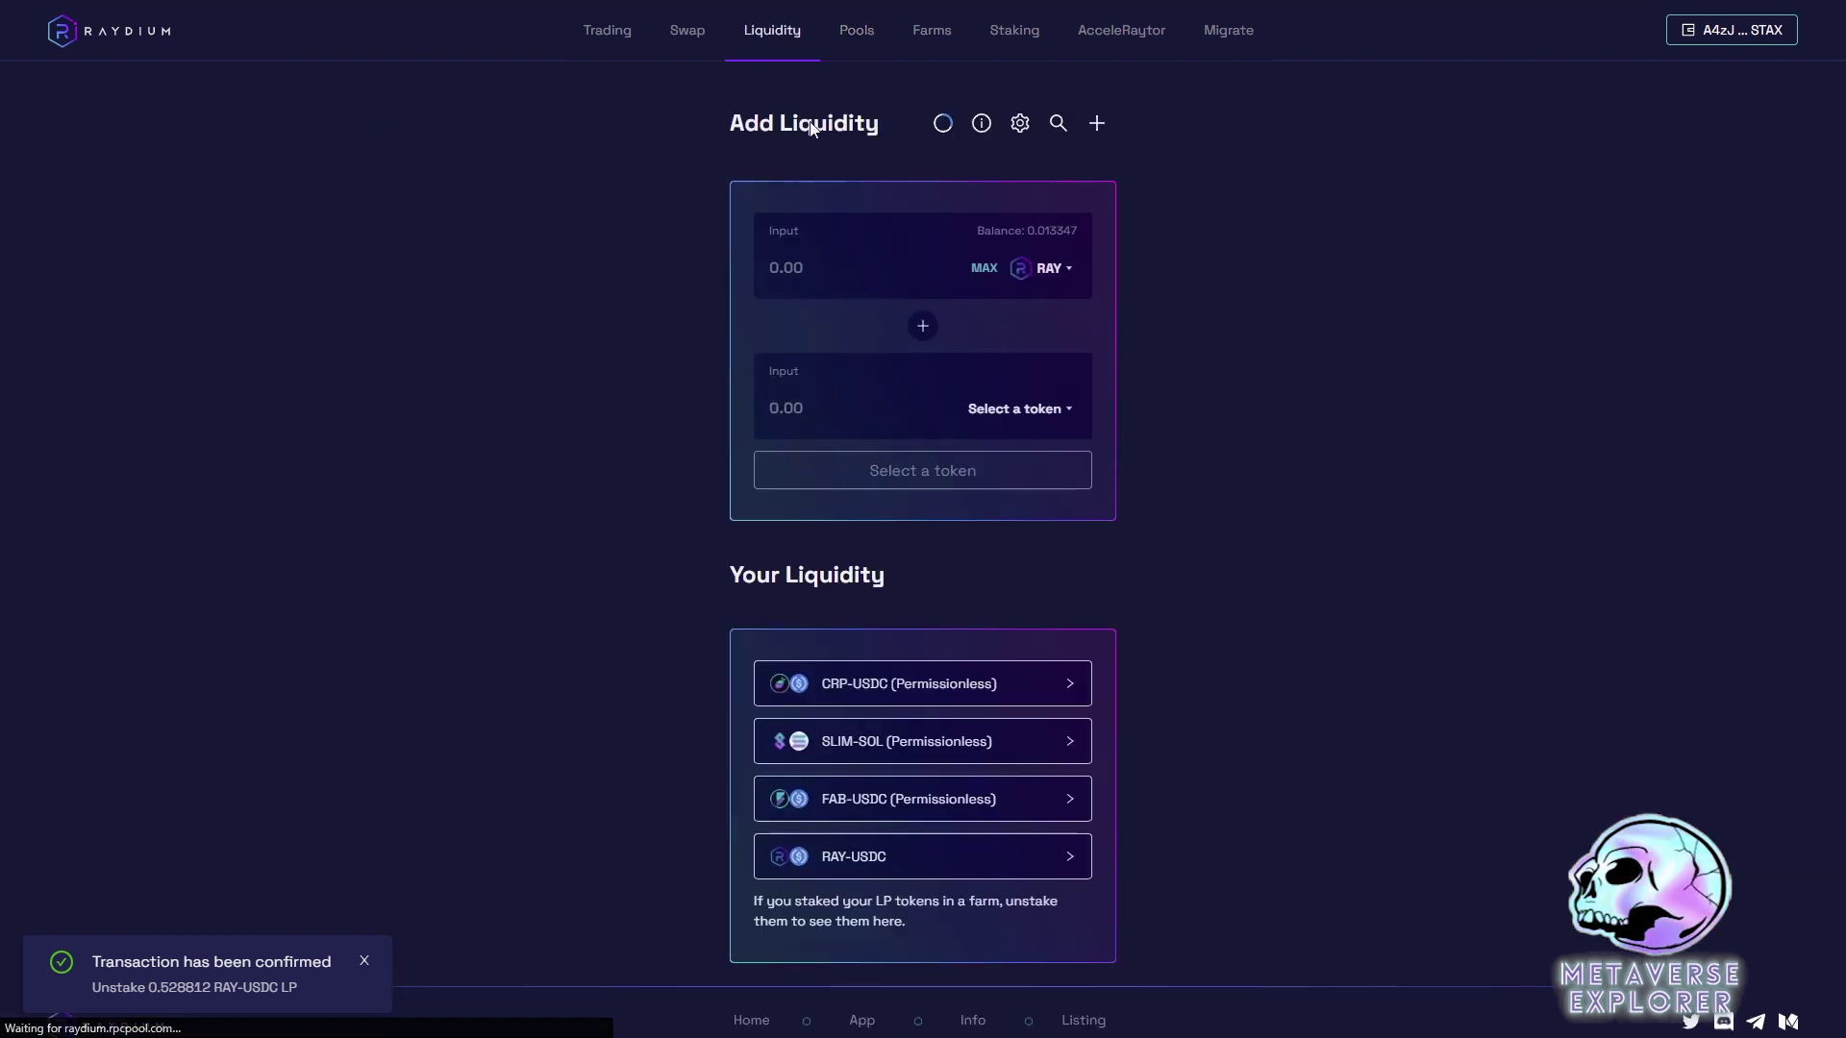
{"action": "left_click", "coordinate": [853, 871]}
{"action": "scroll", "coordinate": [838, 890], "scroll_direction": "down", "scroll_amount": 2}
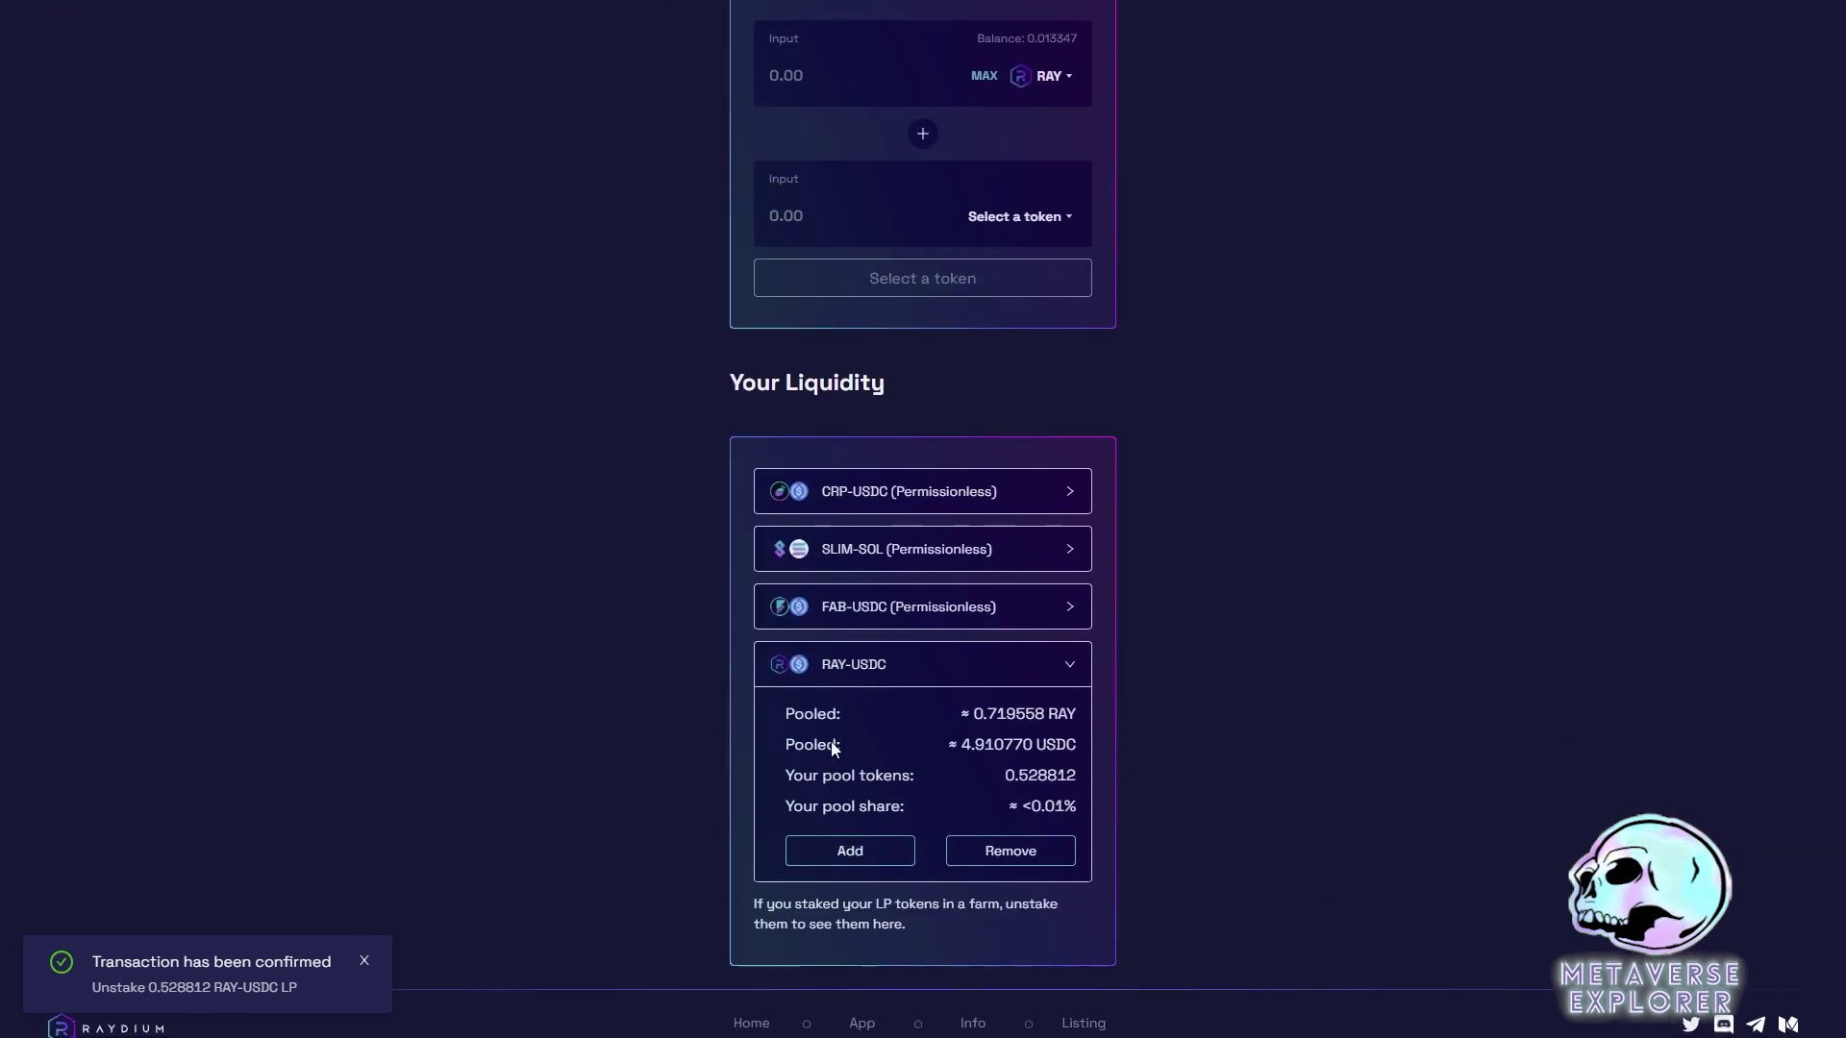
{"action": "left_click", "coordinate": [1023, 854]}
{"action": "left_click", "coordinate": [975, 529]}
{"action": "left_click", "coordinate": [1010, 582]}
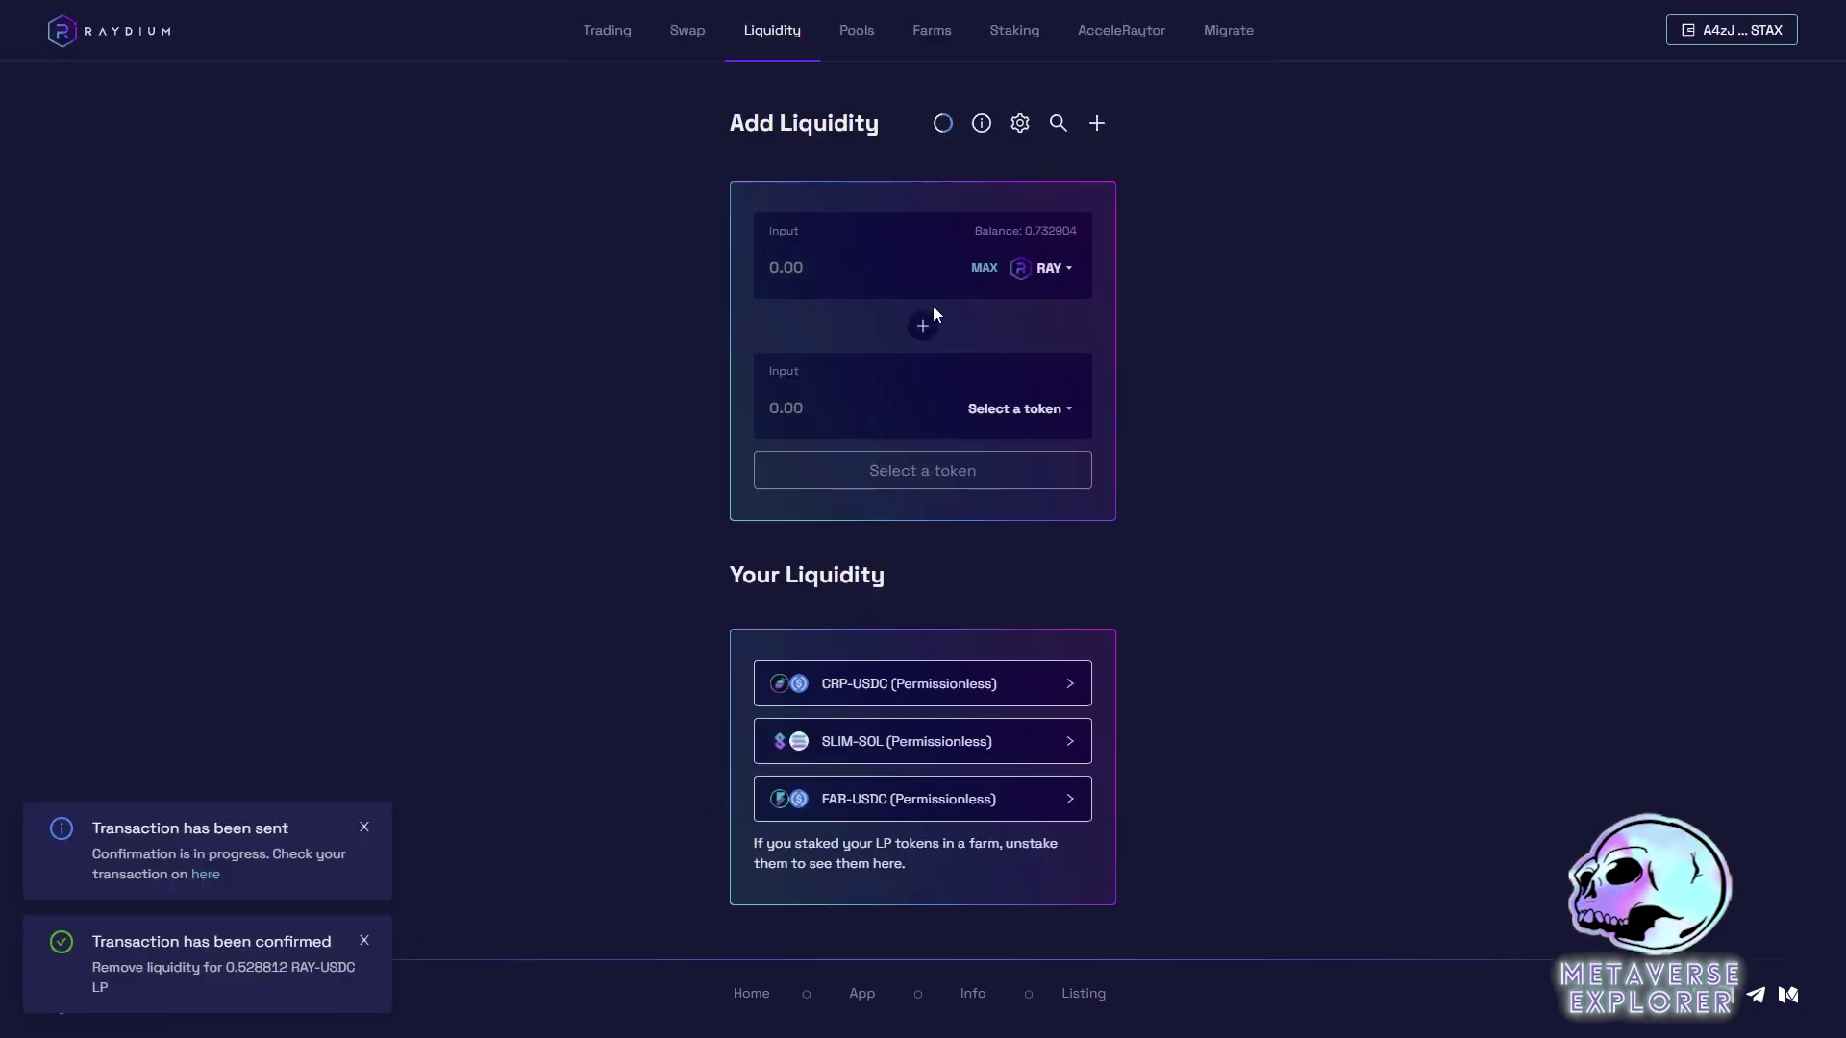
Step: Stake the MAX 0.732904 RAY in the RAY staking pool
{"action": "left_click", "coordinate": [1005, 46]}
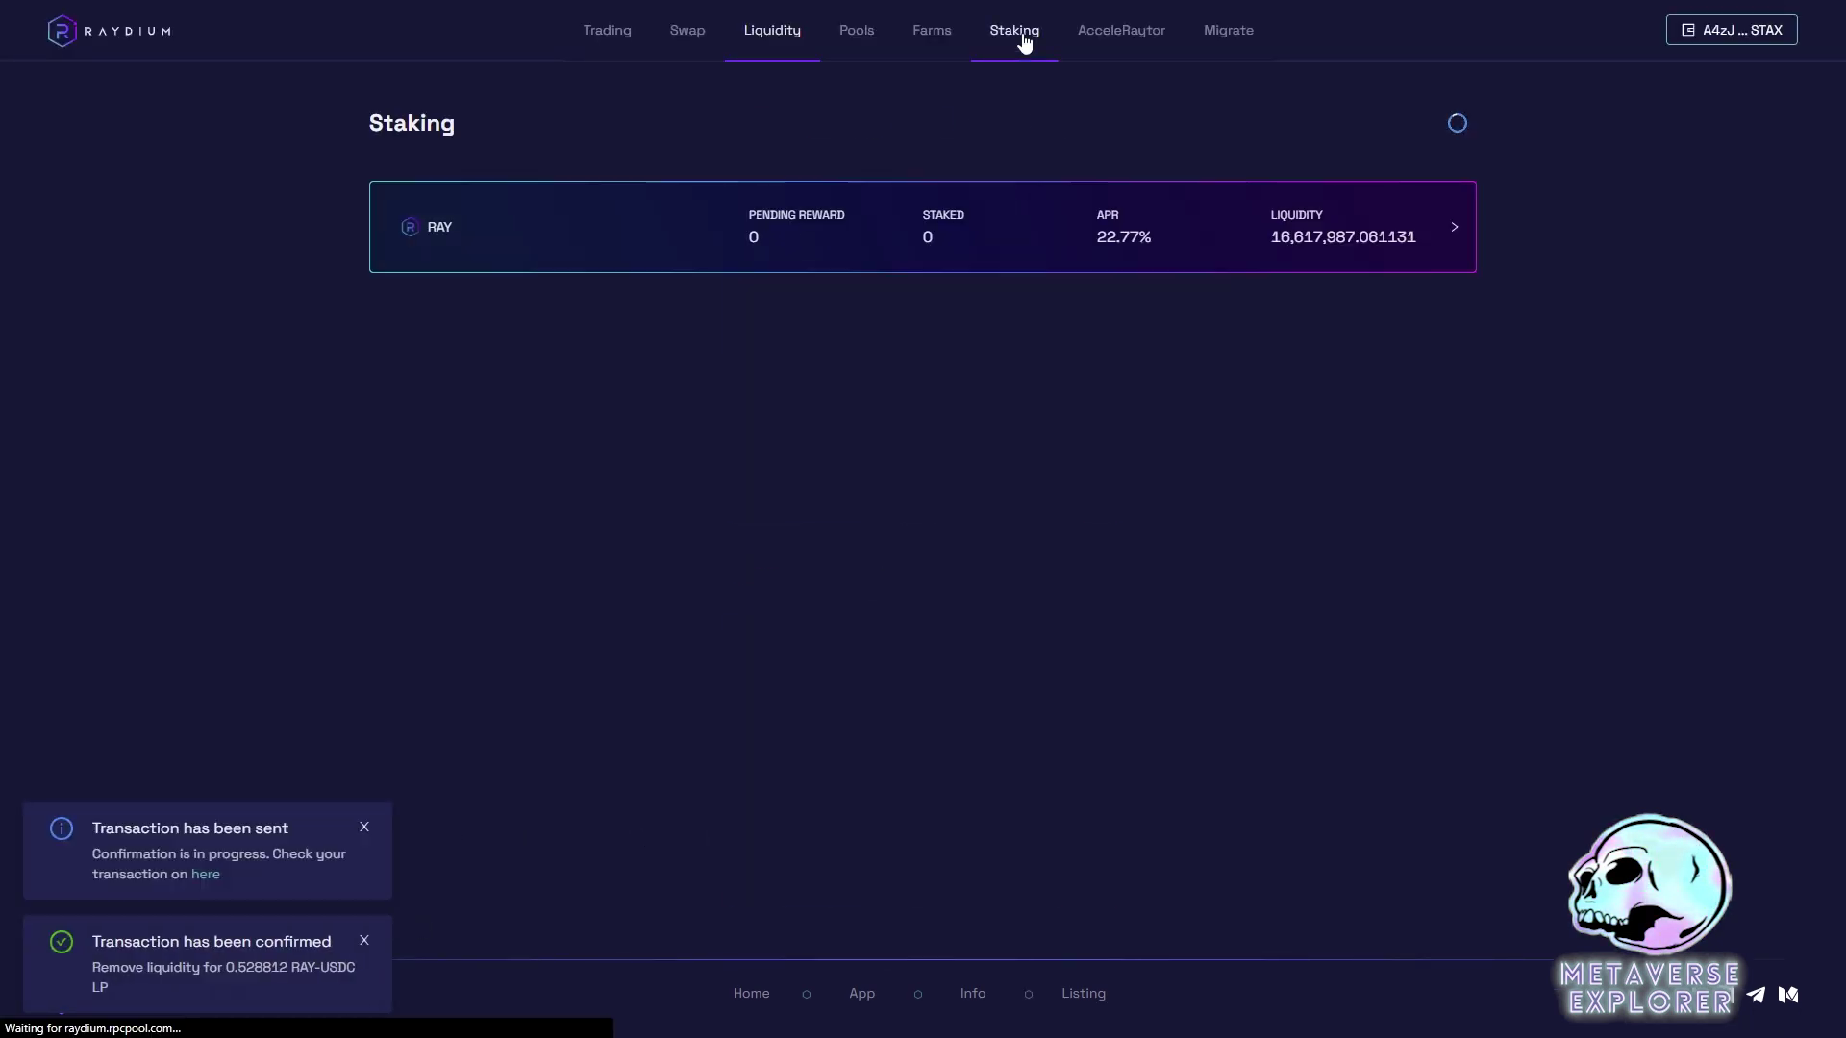
{"action": "left_click", "coordinate": [924, 239]}
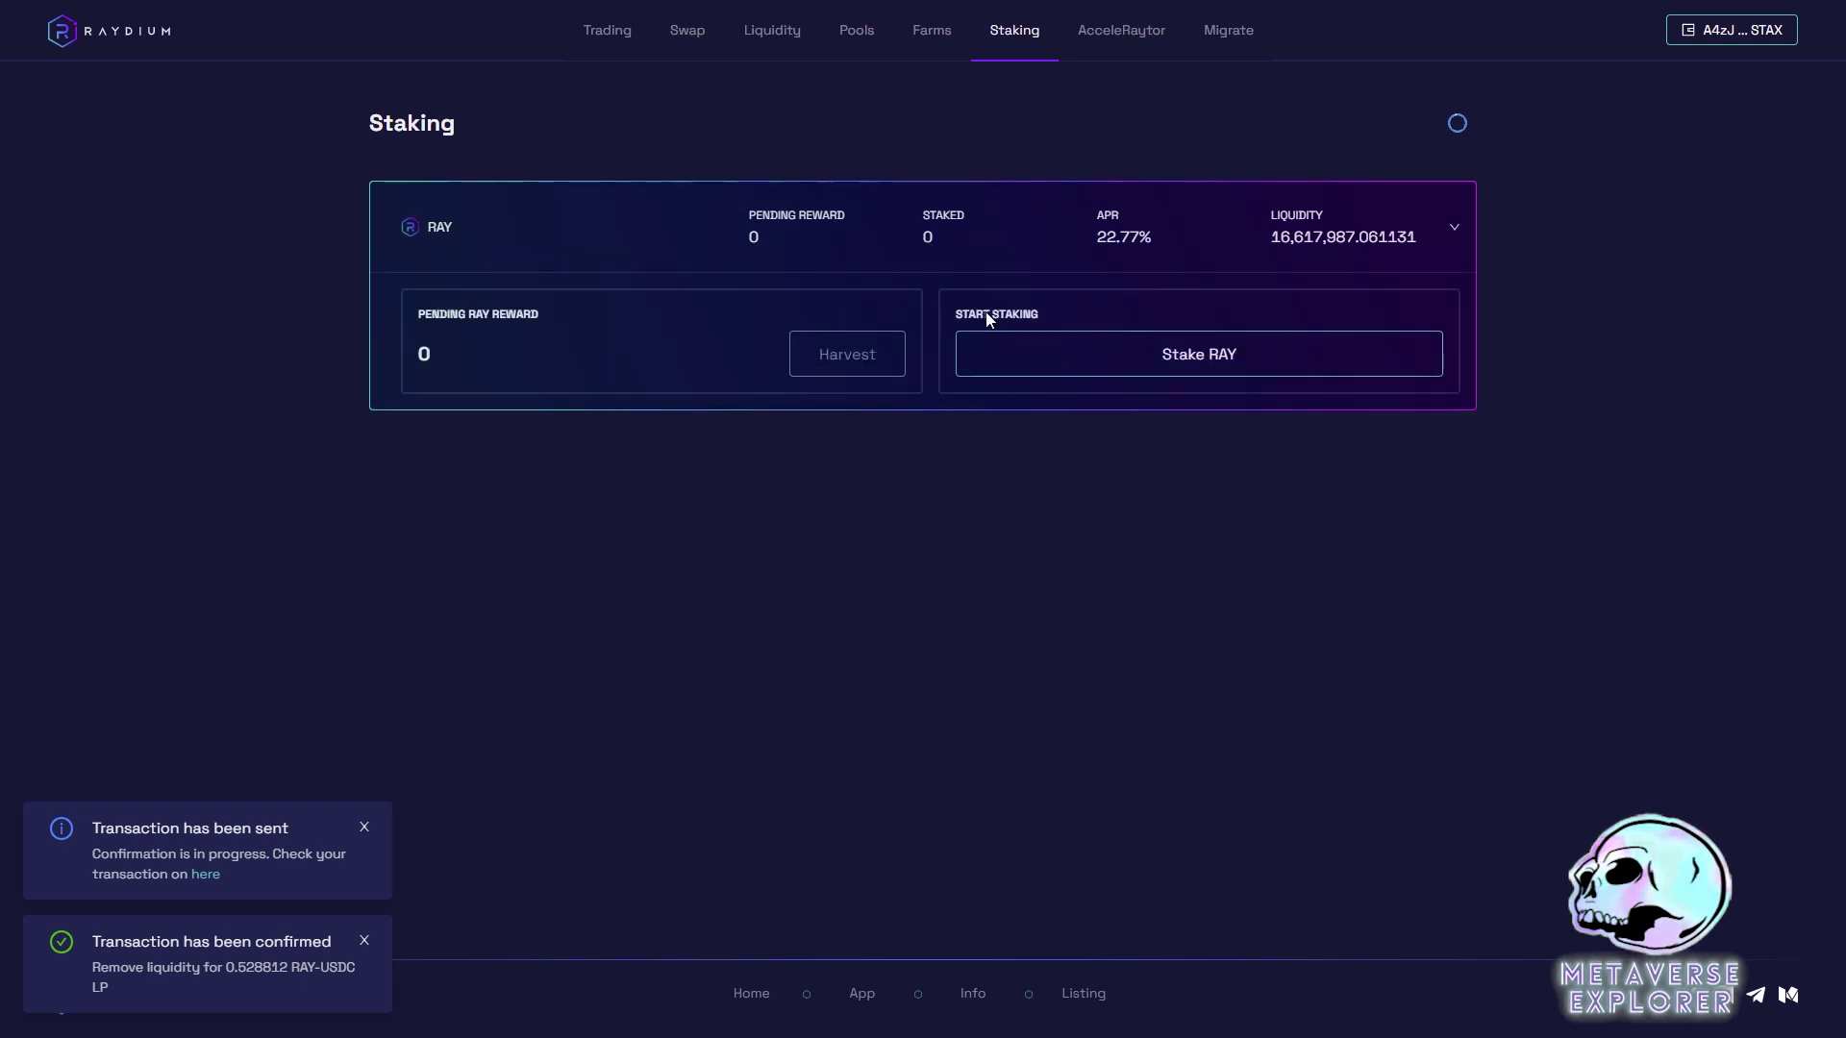
{"action": "left_click", "coordinate": [1208, 367]}
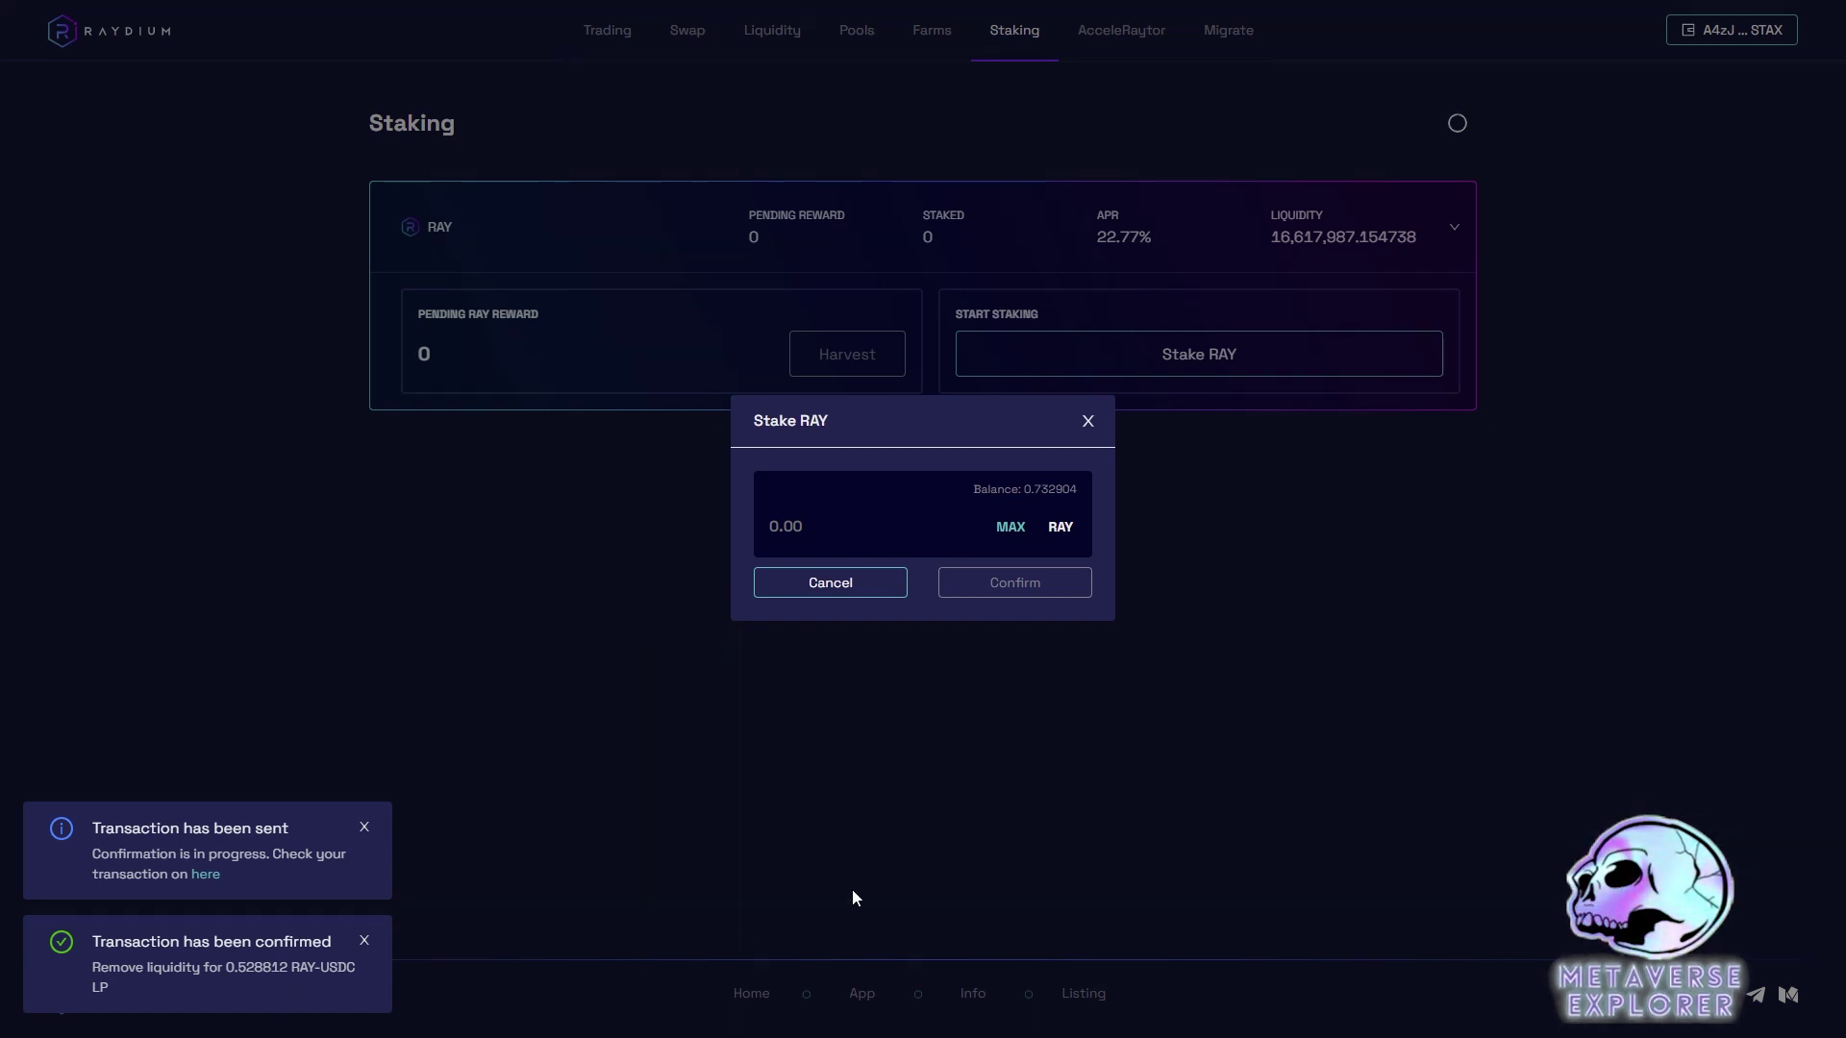
{"action": "left_click", "coordinate": [1017, 526]}
{"action": "left_click", "coordinate": [1017, 583]}
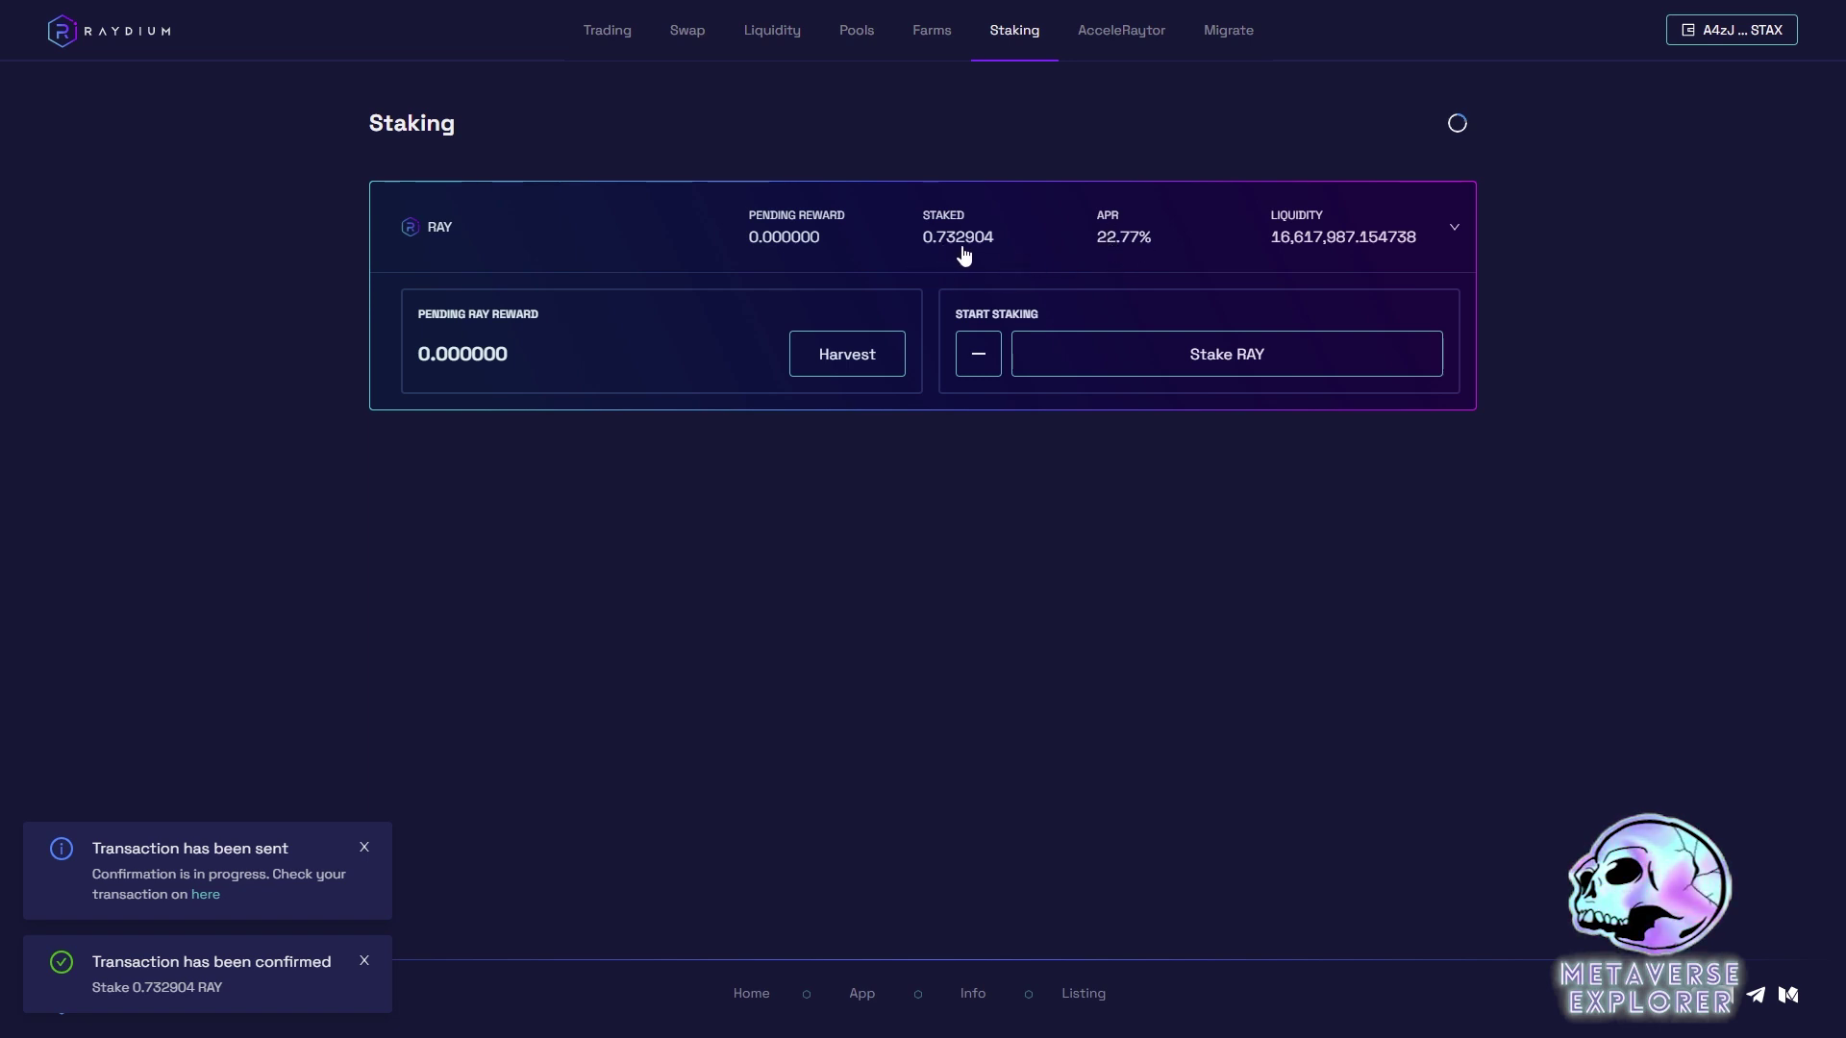
Step: Check the pending RAY reward, then fill the Unstake form with MAX and cancel it
{"action": "left_click_drag", "start_coordinate": [495, 354], "coordinate": [415, 356]}
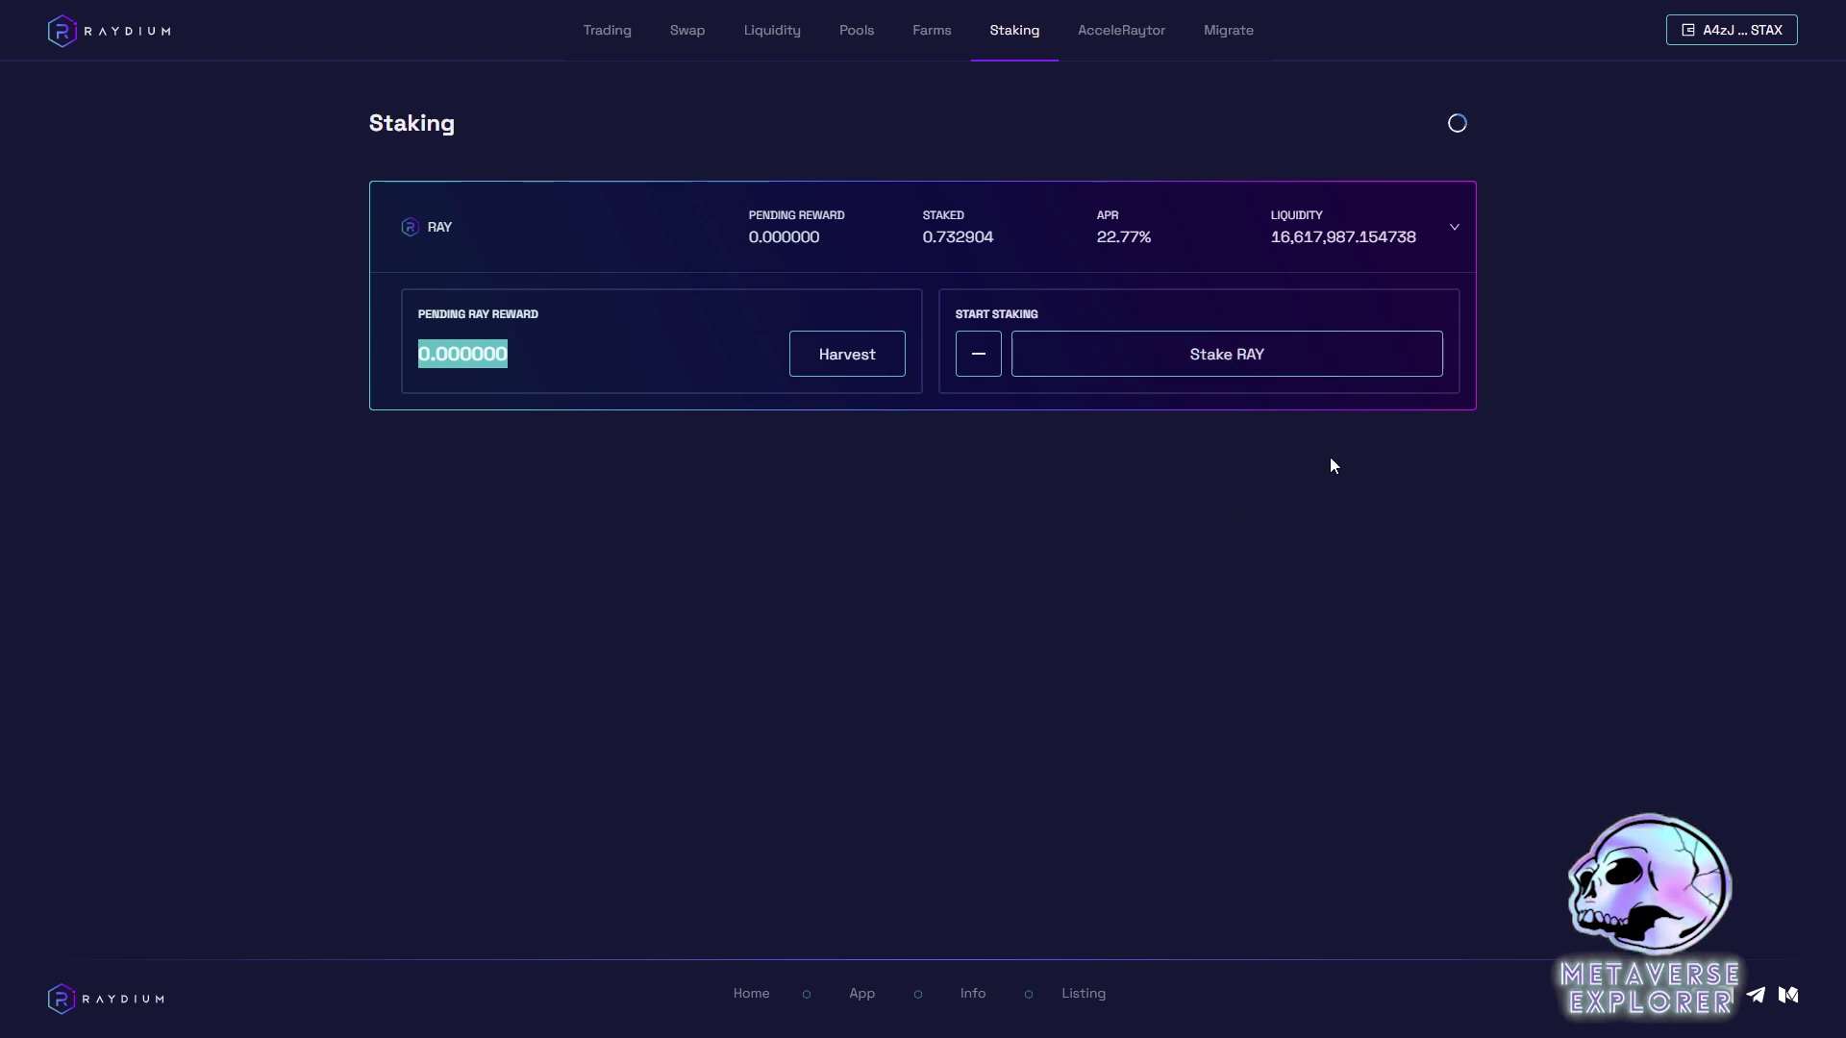
{"action": "left_click", "coordinate": [979, 353]}
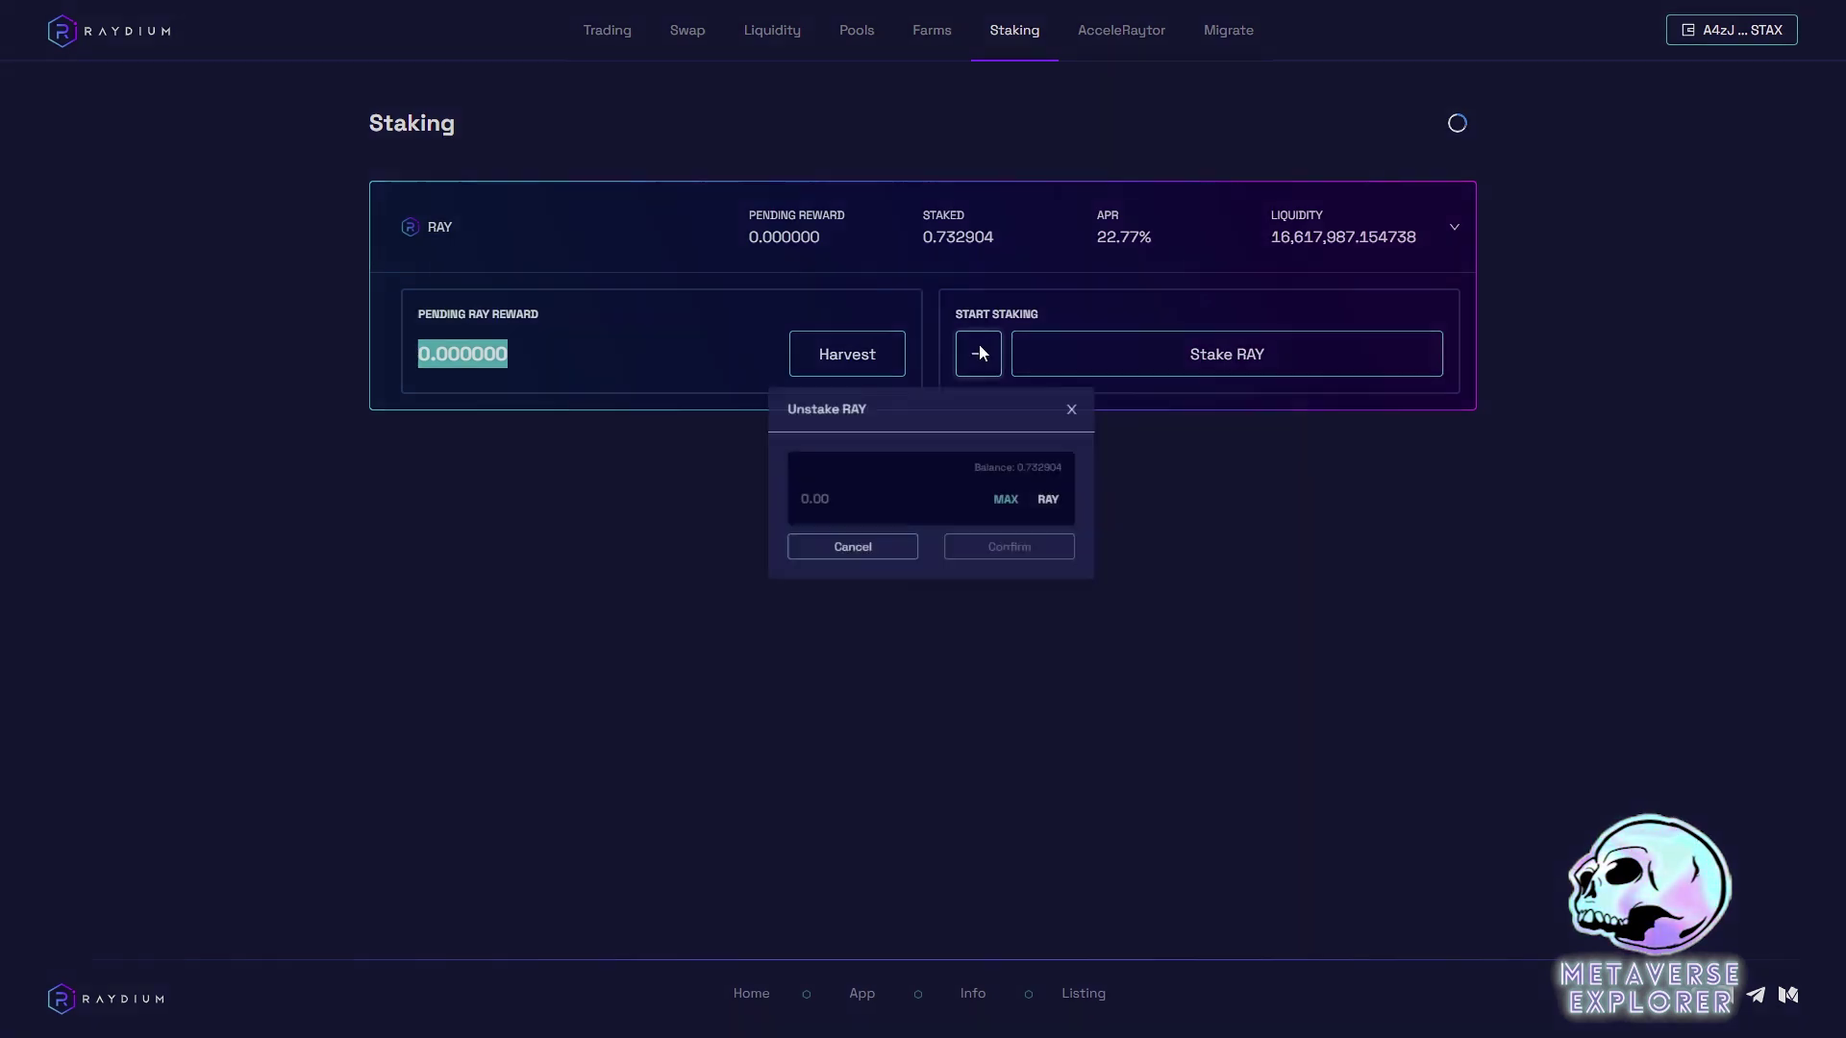
{"action": "left_click", "coordinate": [1004, 536]}
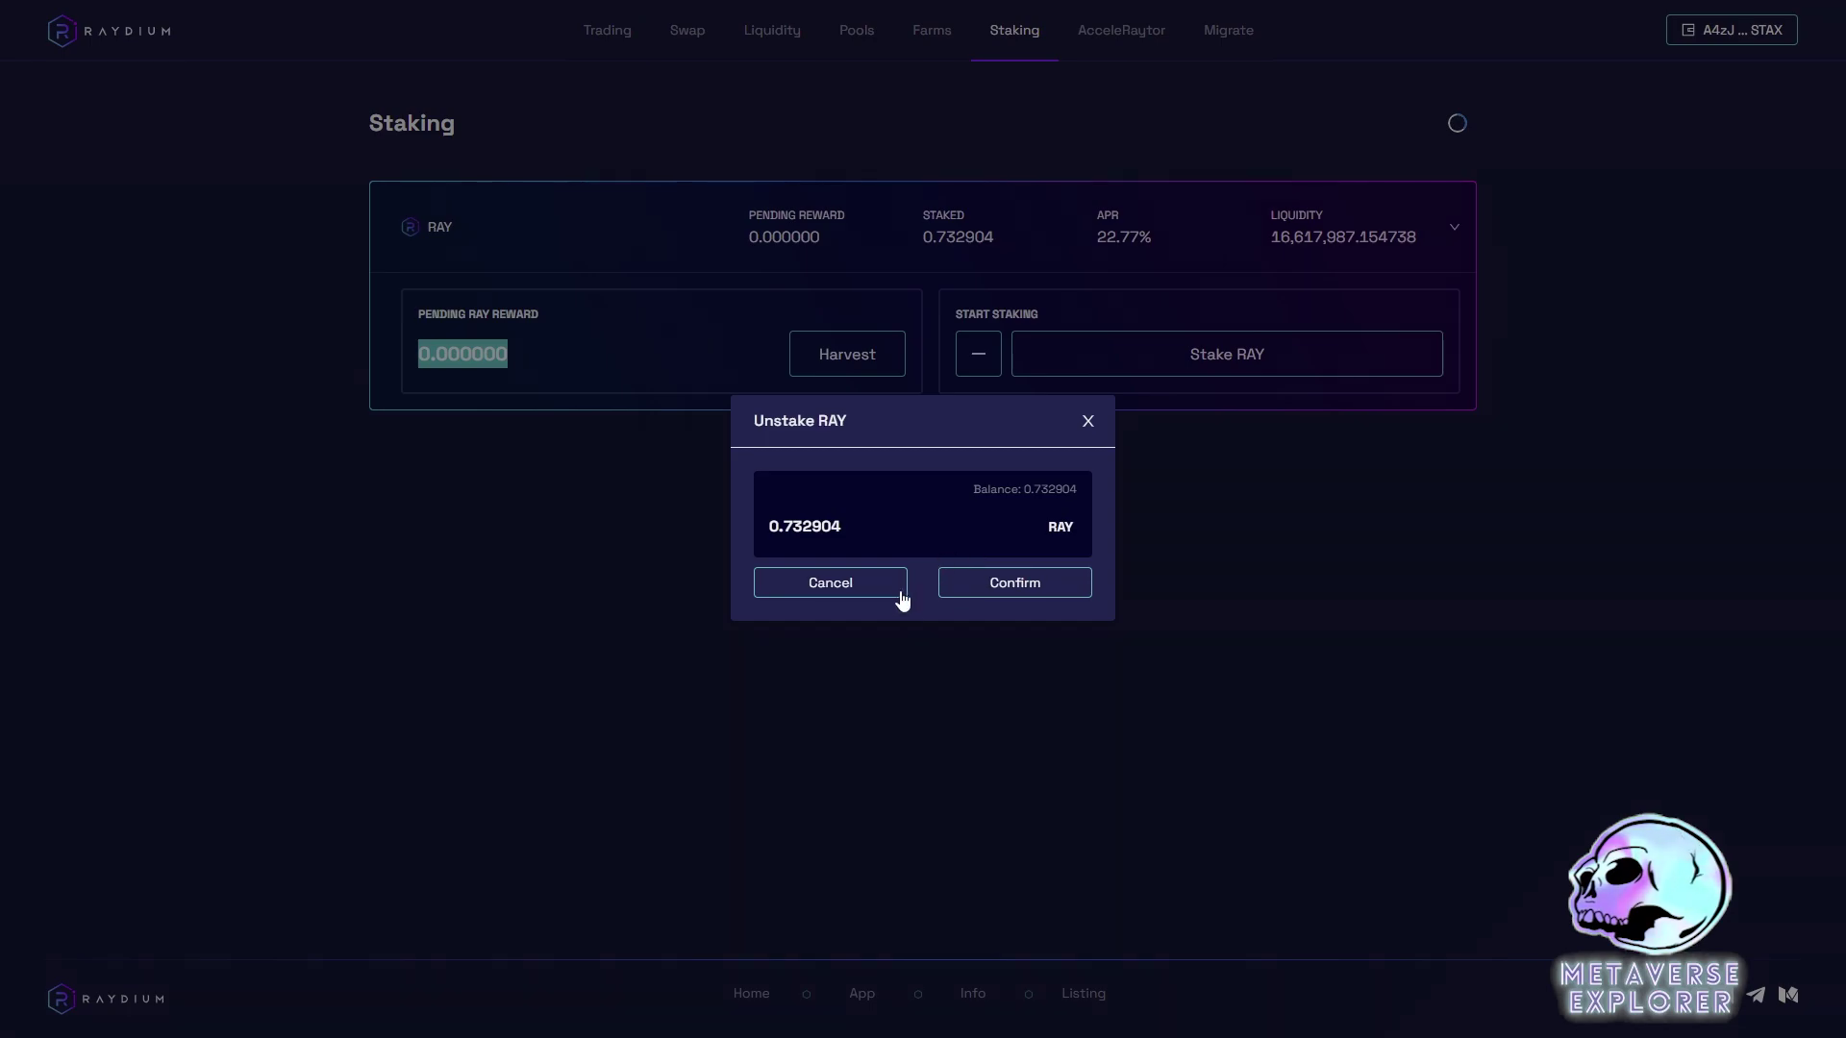
{"action": "left_click", "coordinate": [876, 596]}
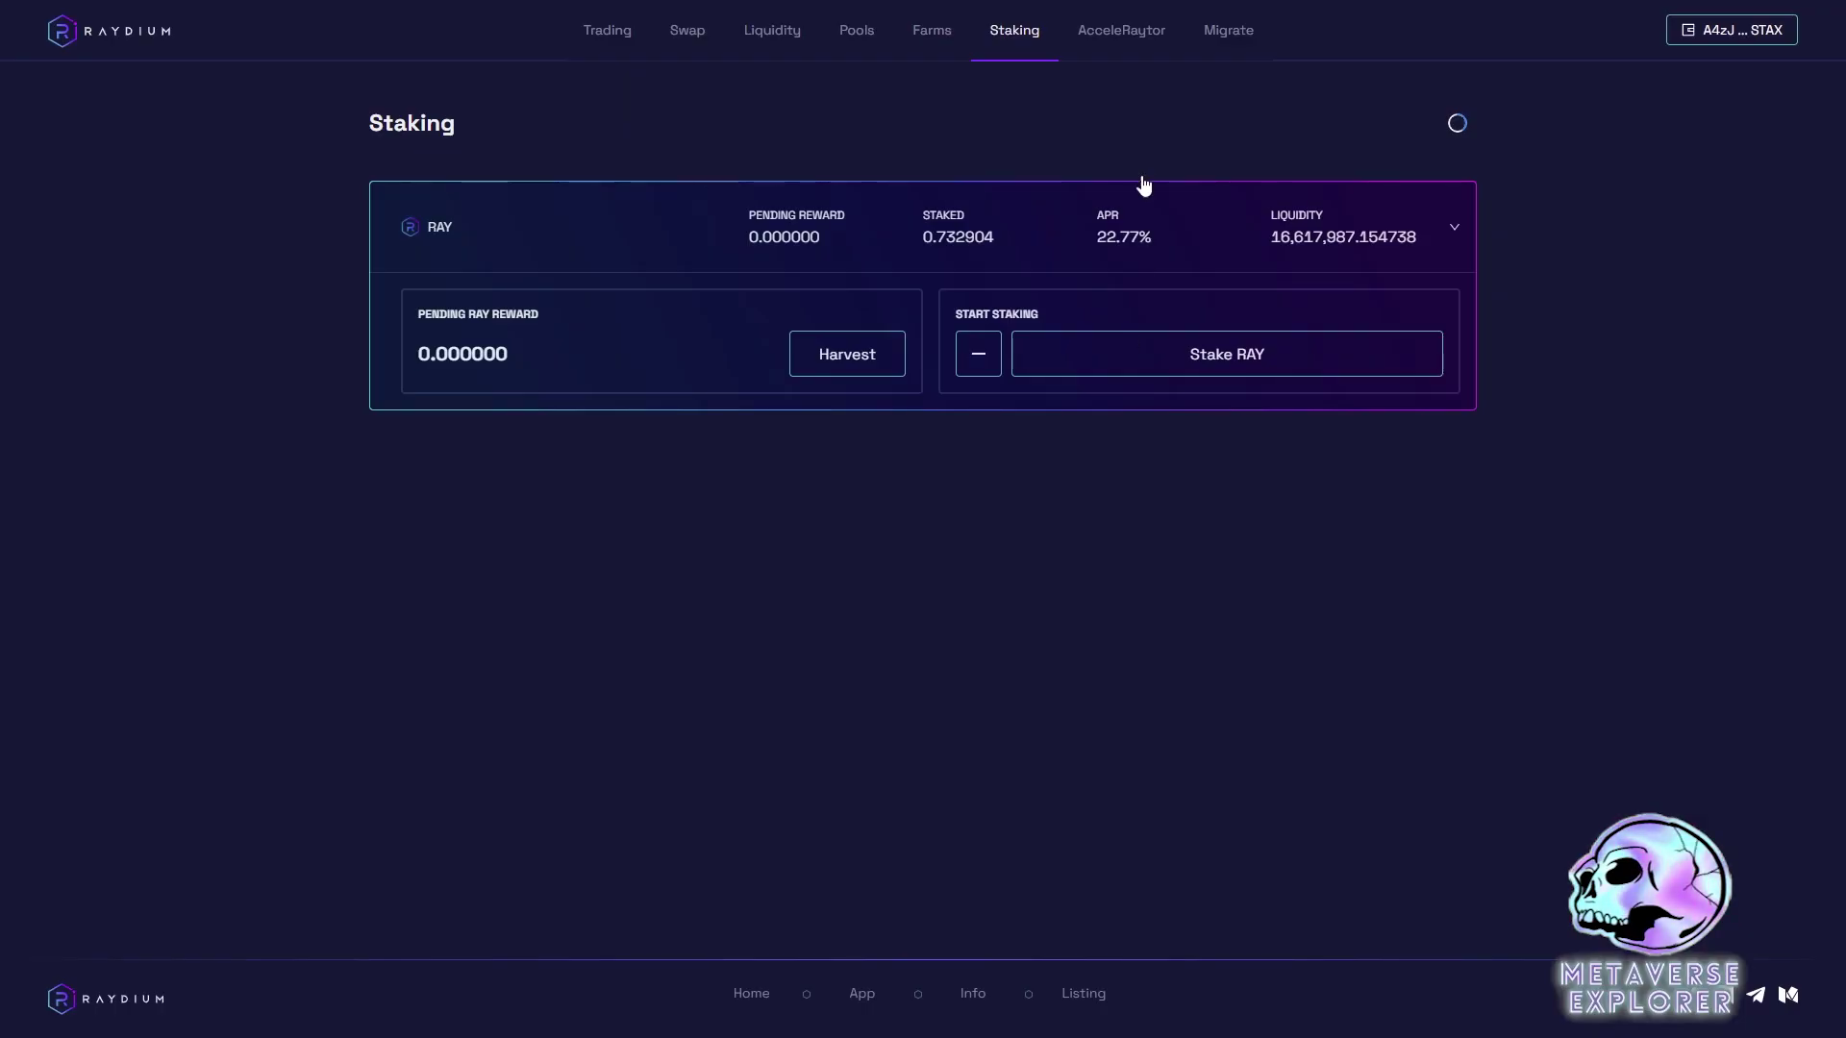
{"action": "left_click", "coordinate": [1127, 46]}
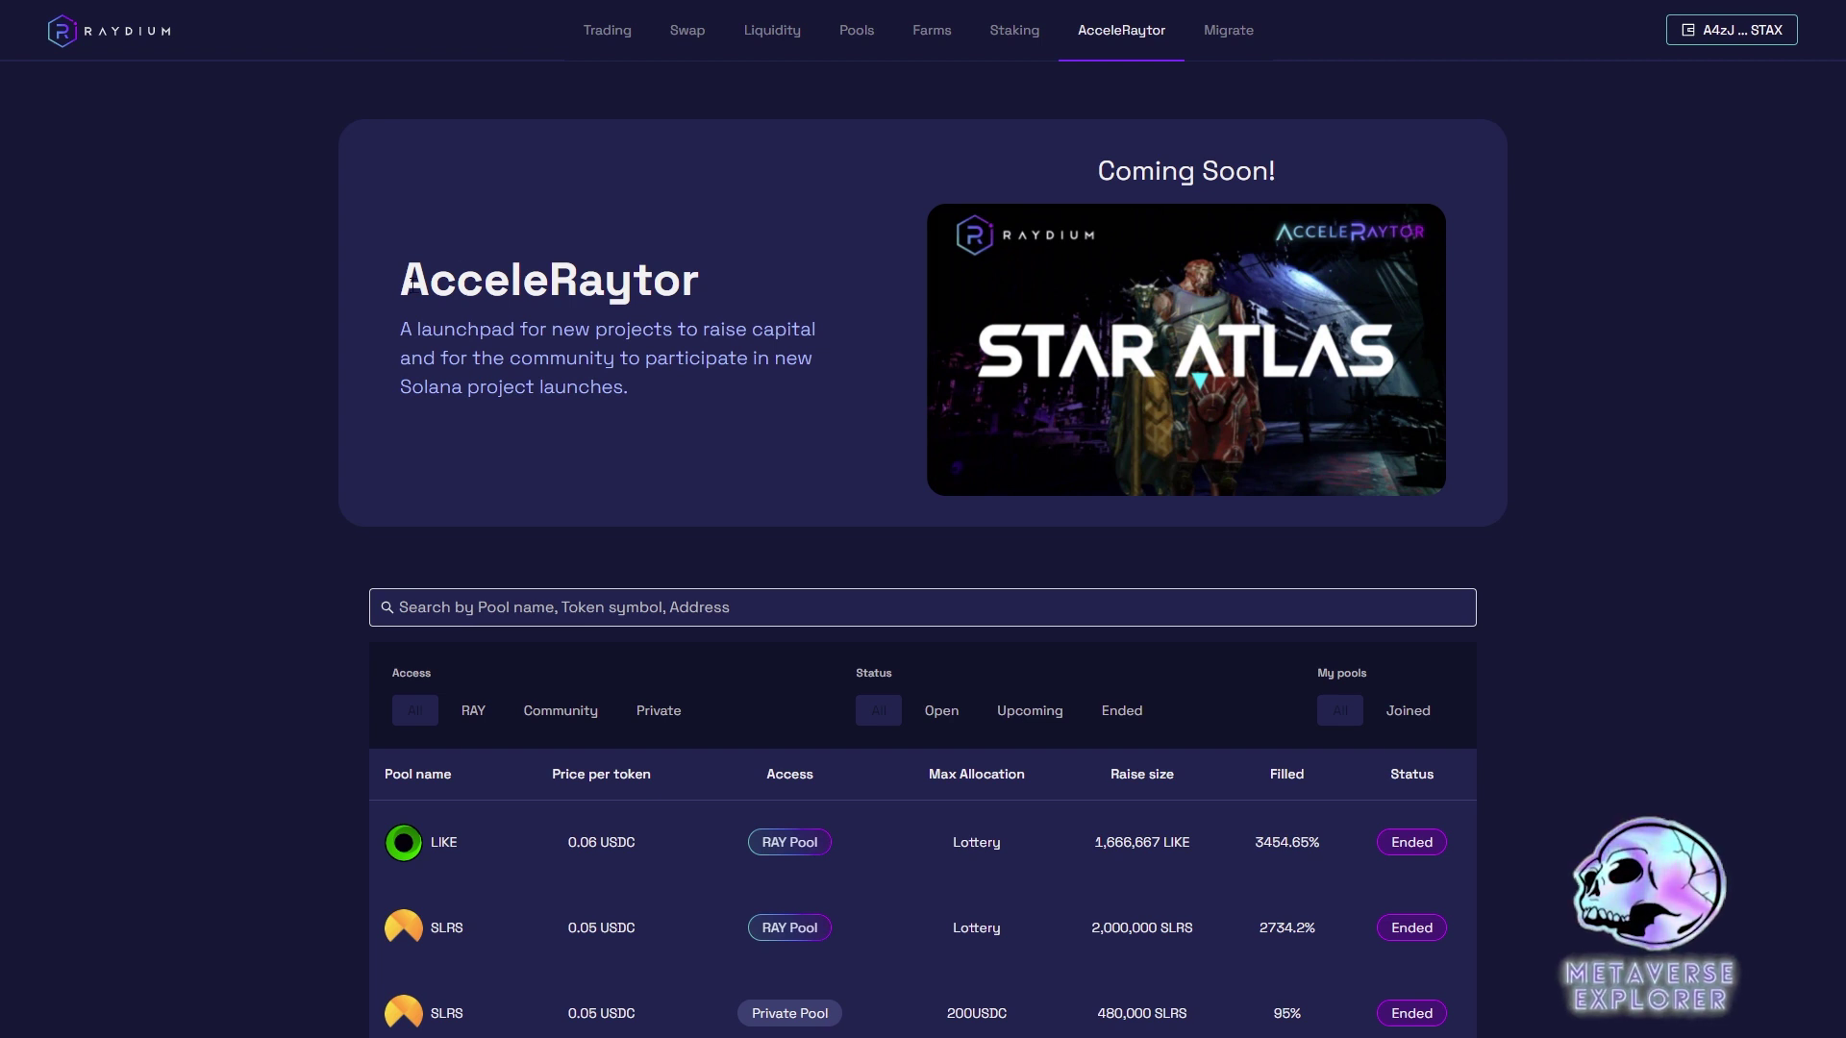
{"action": "scroll", "coordinate": [1784, 428], "scroll_direction": "down", "scroll_amount": 6}
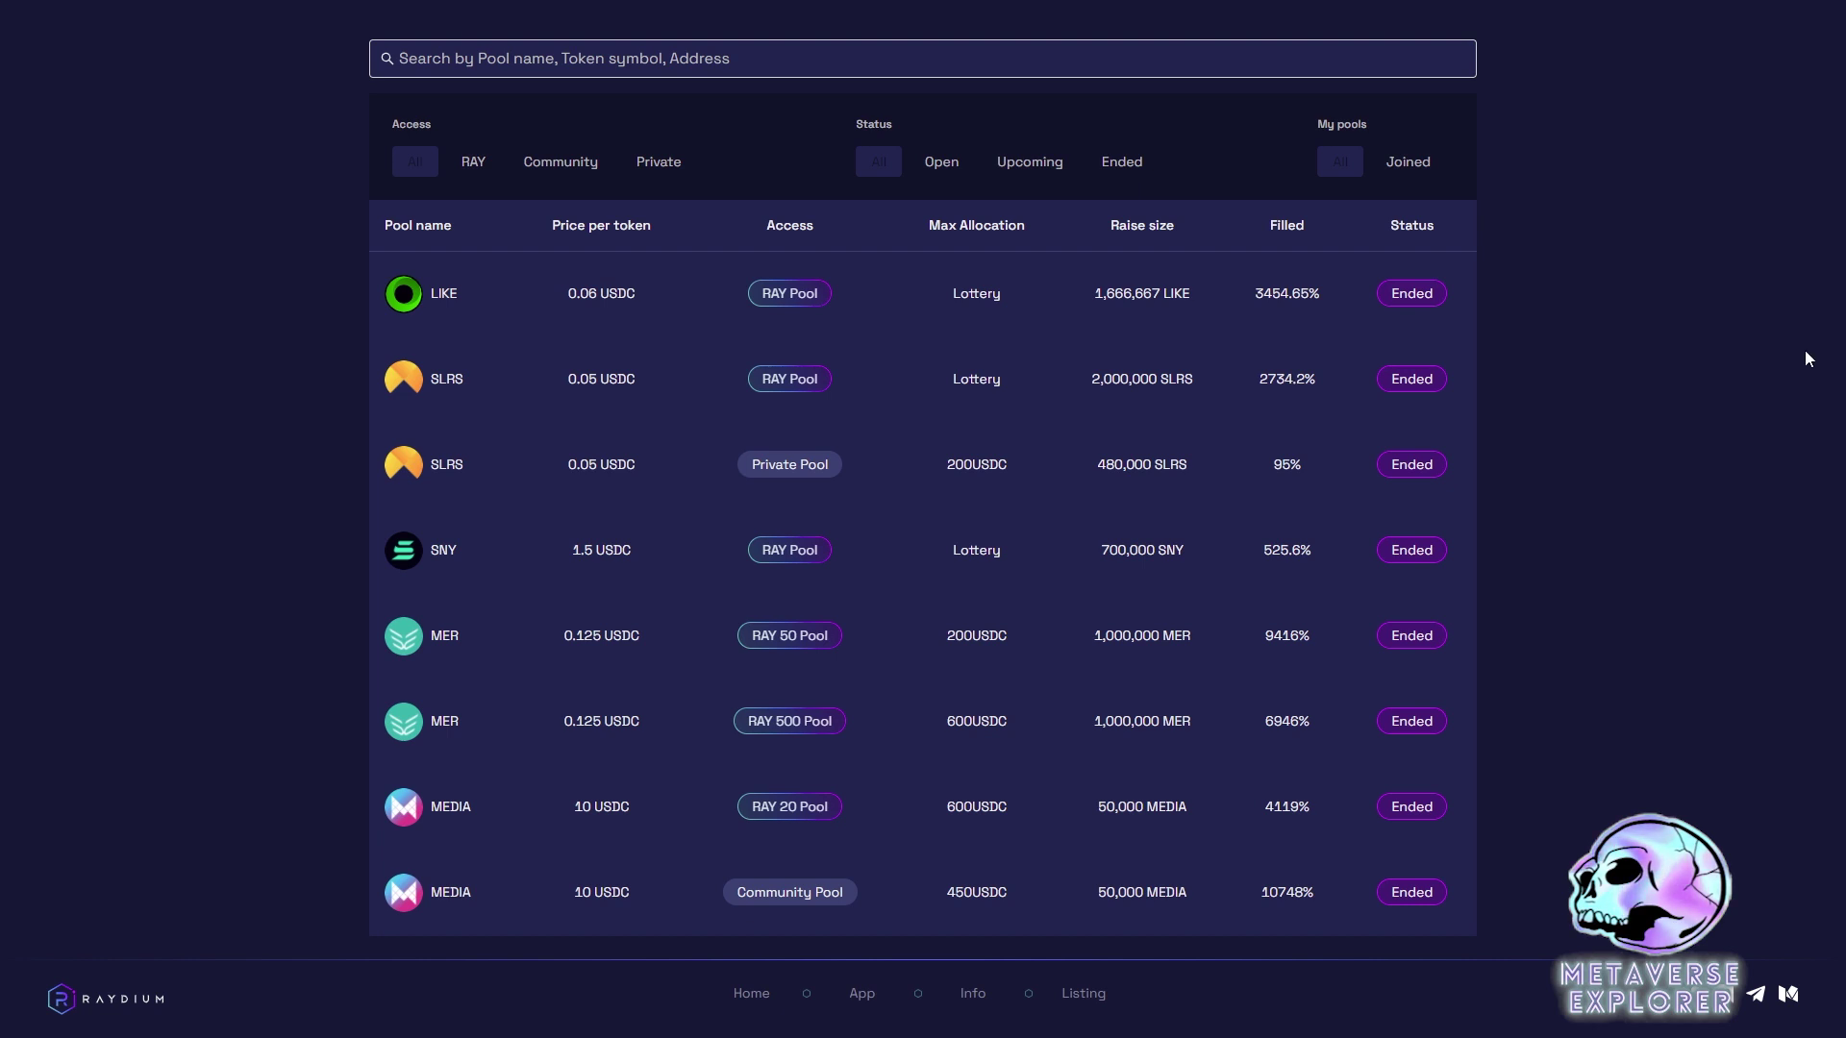
{"action": "scroll", "coordinate": [1636, 392], "scroll_direction": "up", "scroll_amount": 5}
{"action": "scroll", "coordinate": [1616, 383], "scroll_direction": "up", "scroll_amount": 1}
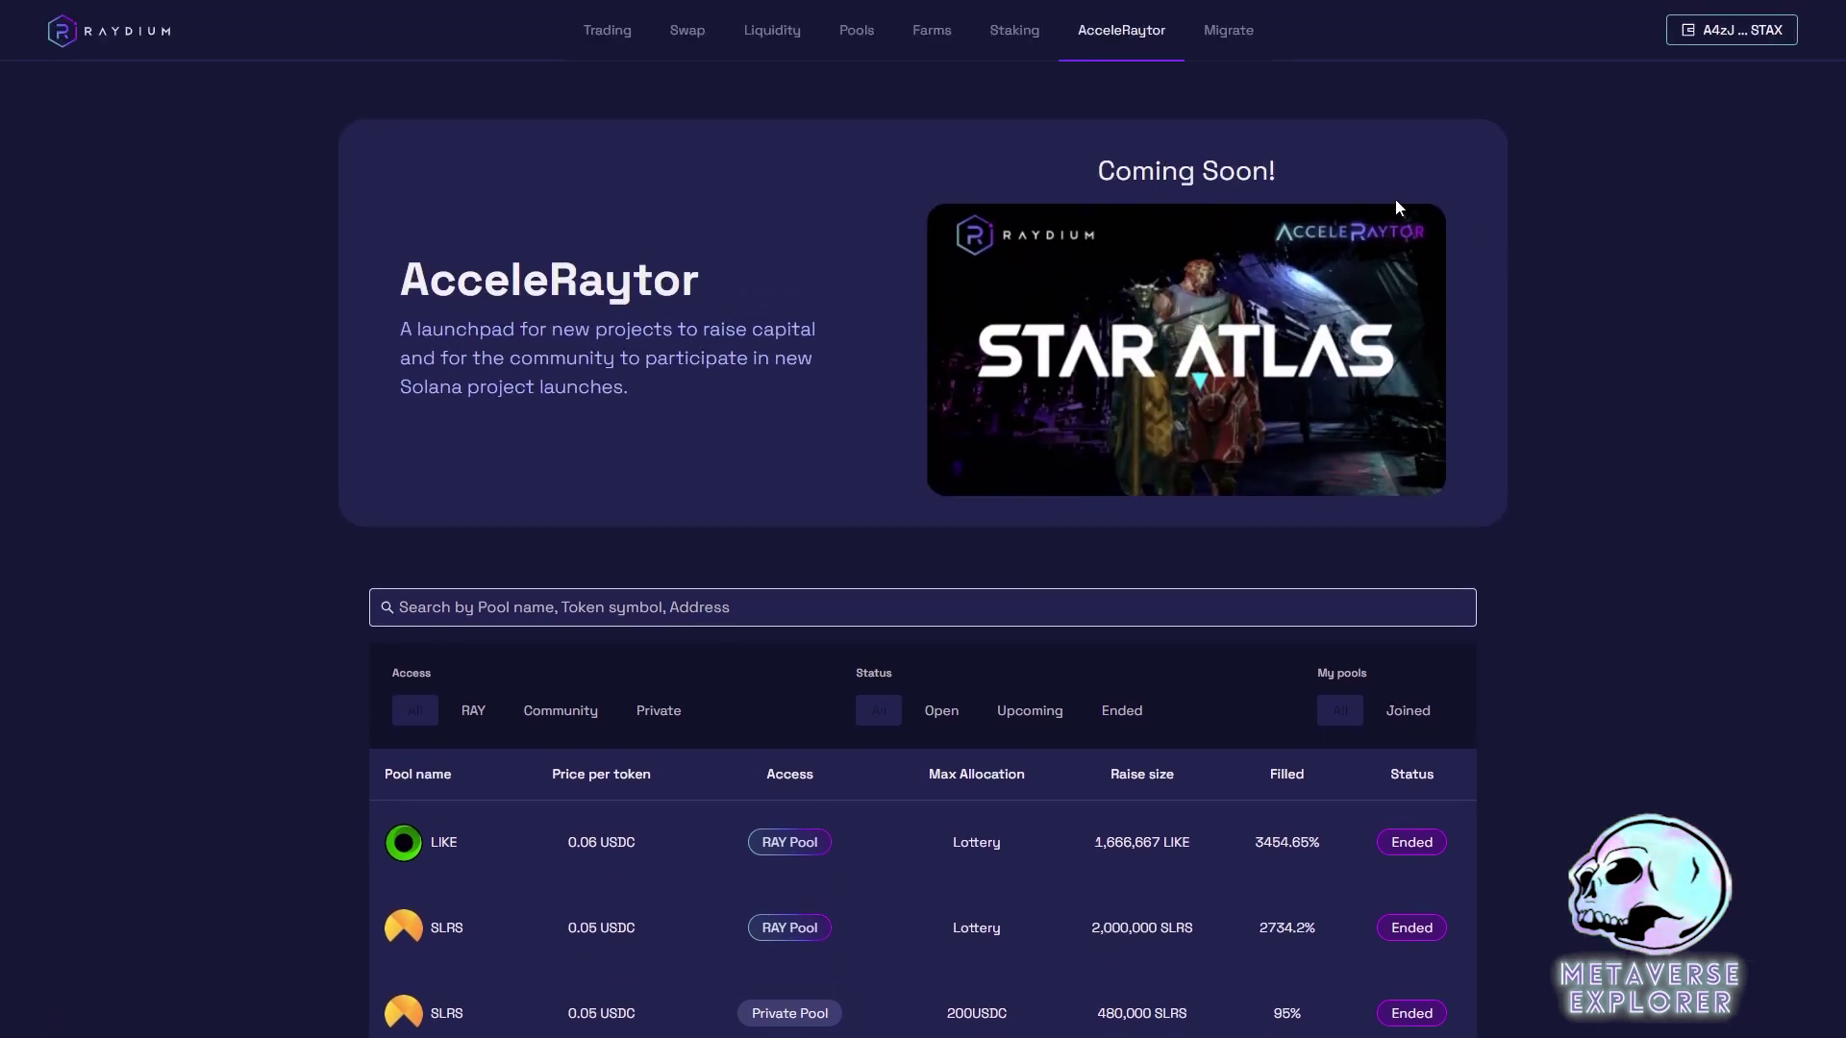
{"action": "left_click_drag", "start_coordinate": [1123, 170], "coordinate": [1374, 178]}
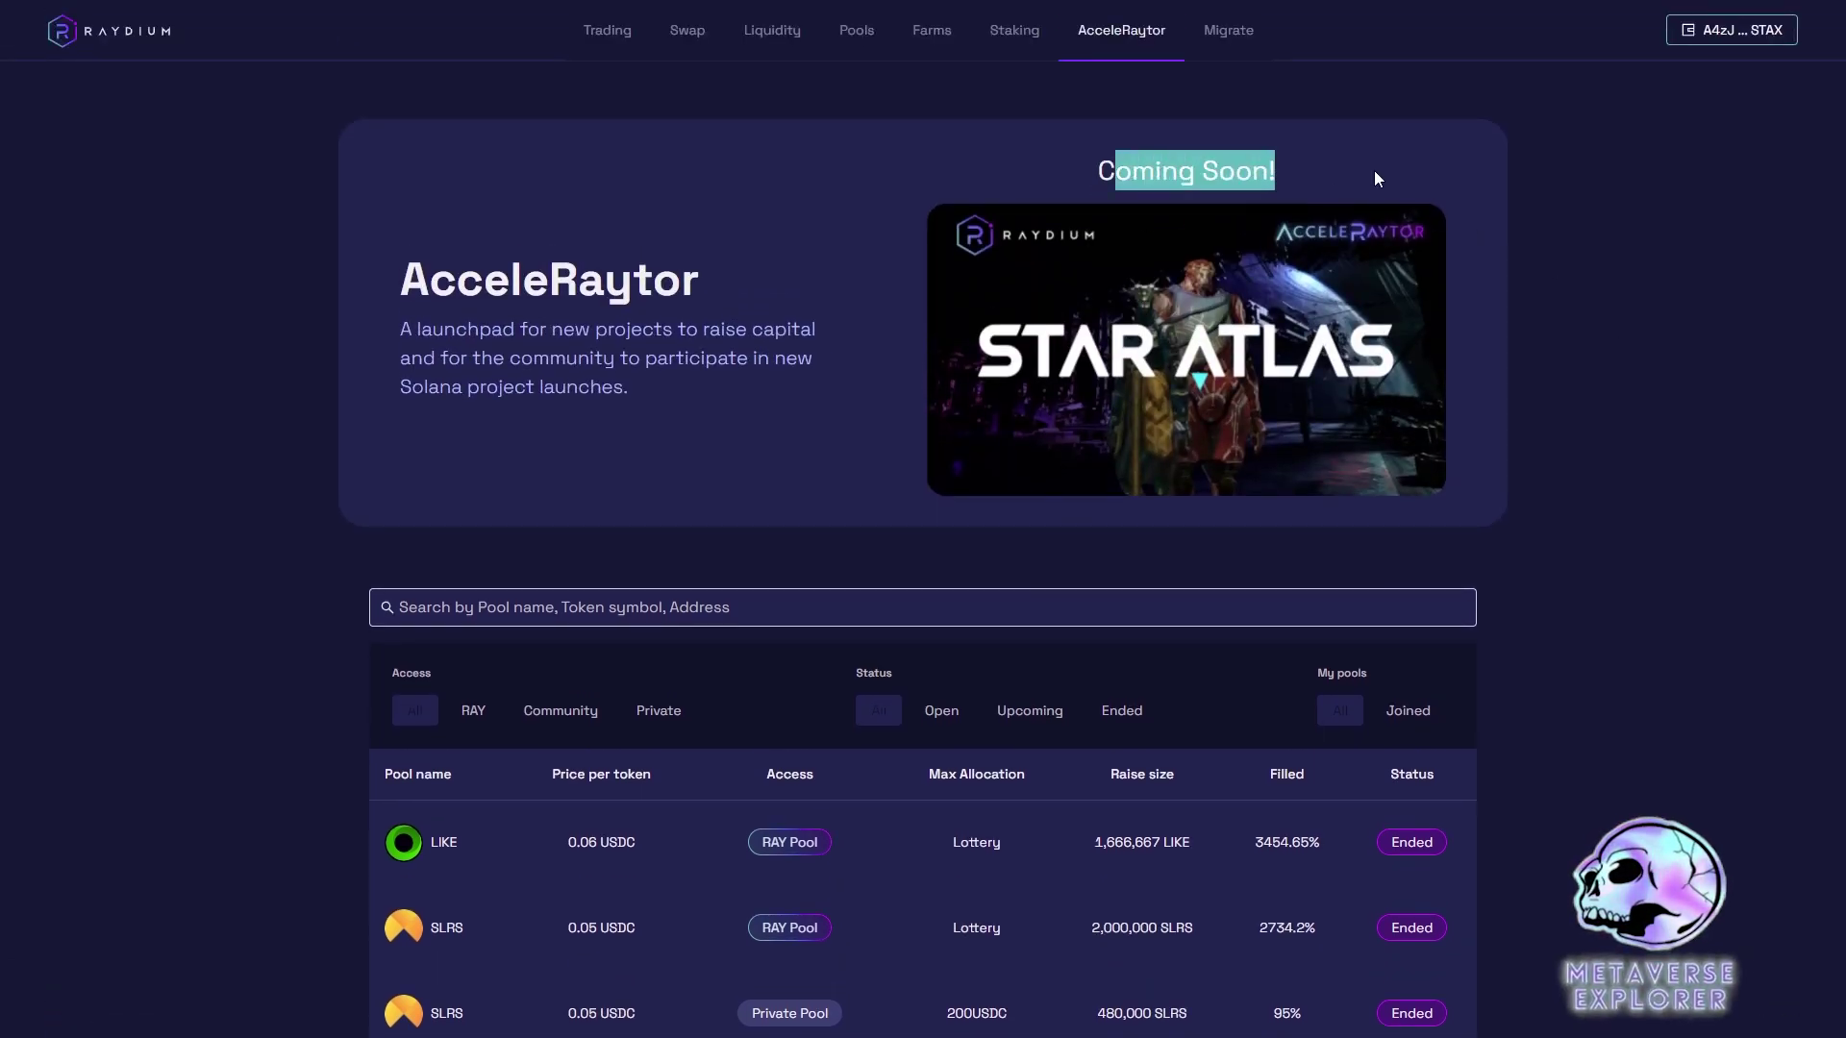
{"action": "left_click", "coordinate": [1466, 448]}
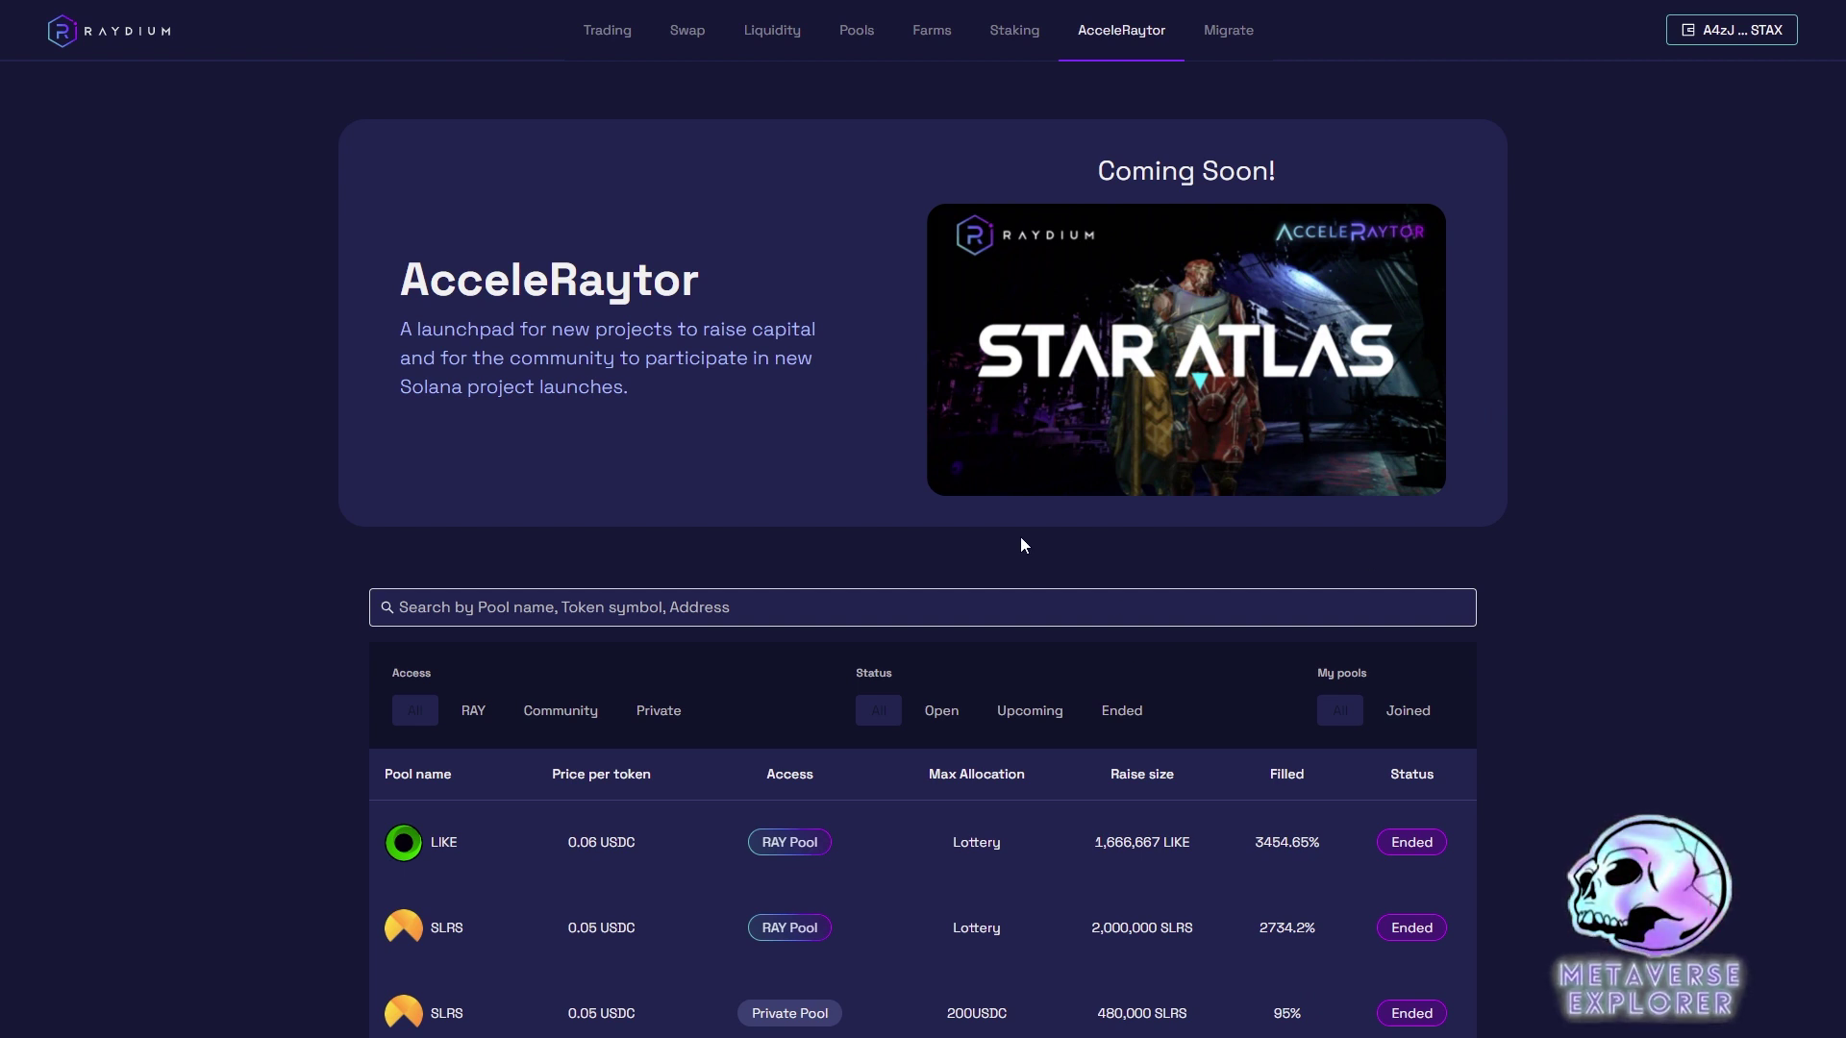
{"action": "scroll", "coordinate": [1010, 550], "scroll_direction": "down", "scroll_amount": 2}
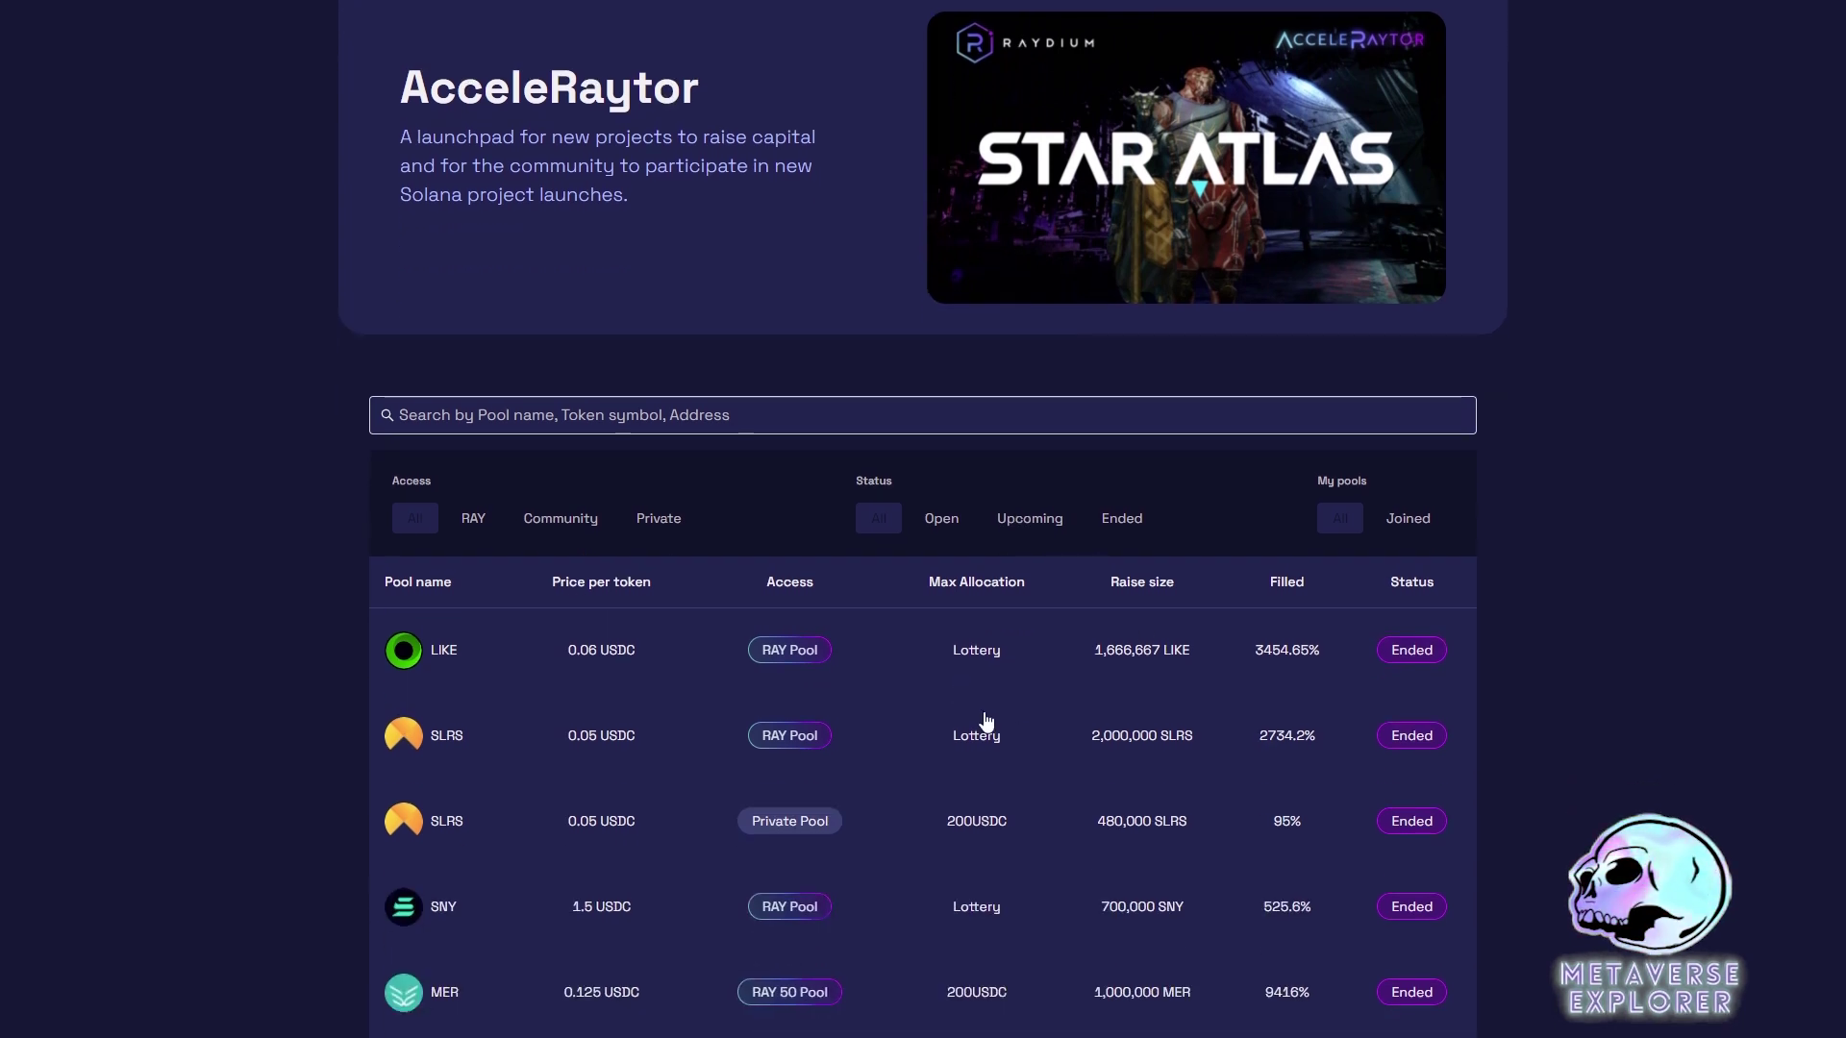
Step: Open the ended LIKE pool and review its Join Lottery section, ticket information and open/close dates
{"action": "left_click", "coordinate": [603, 654]}
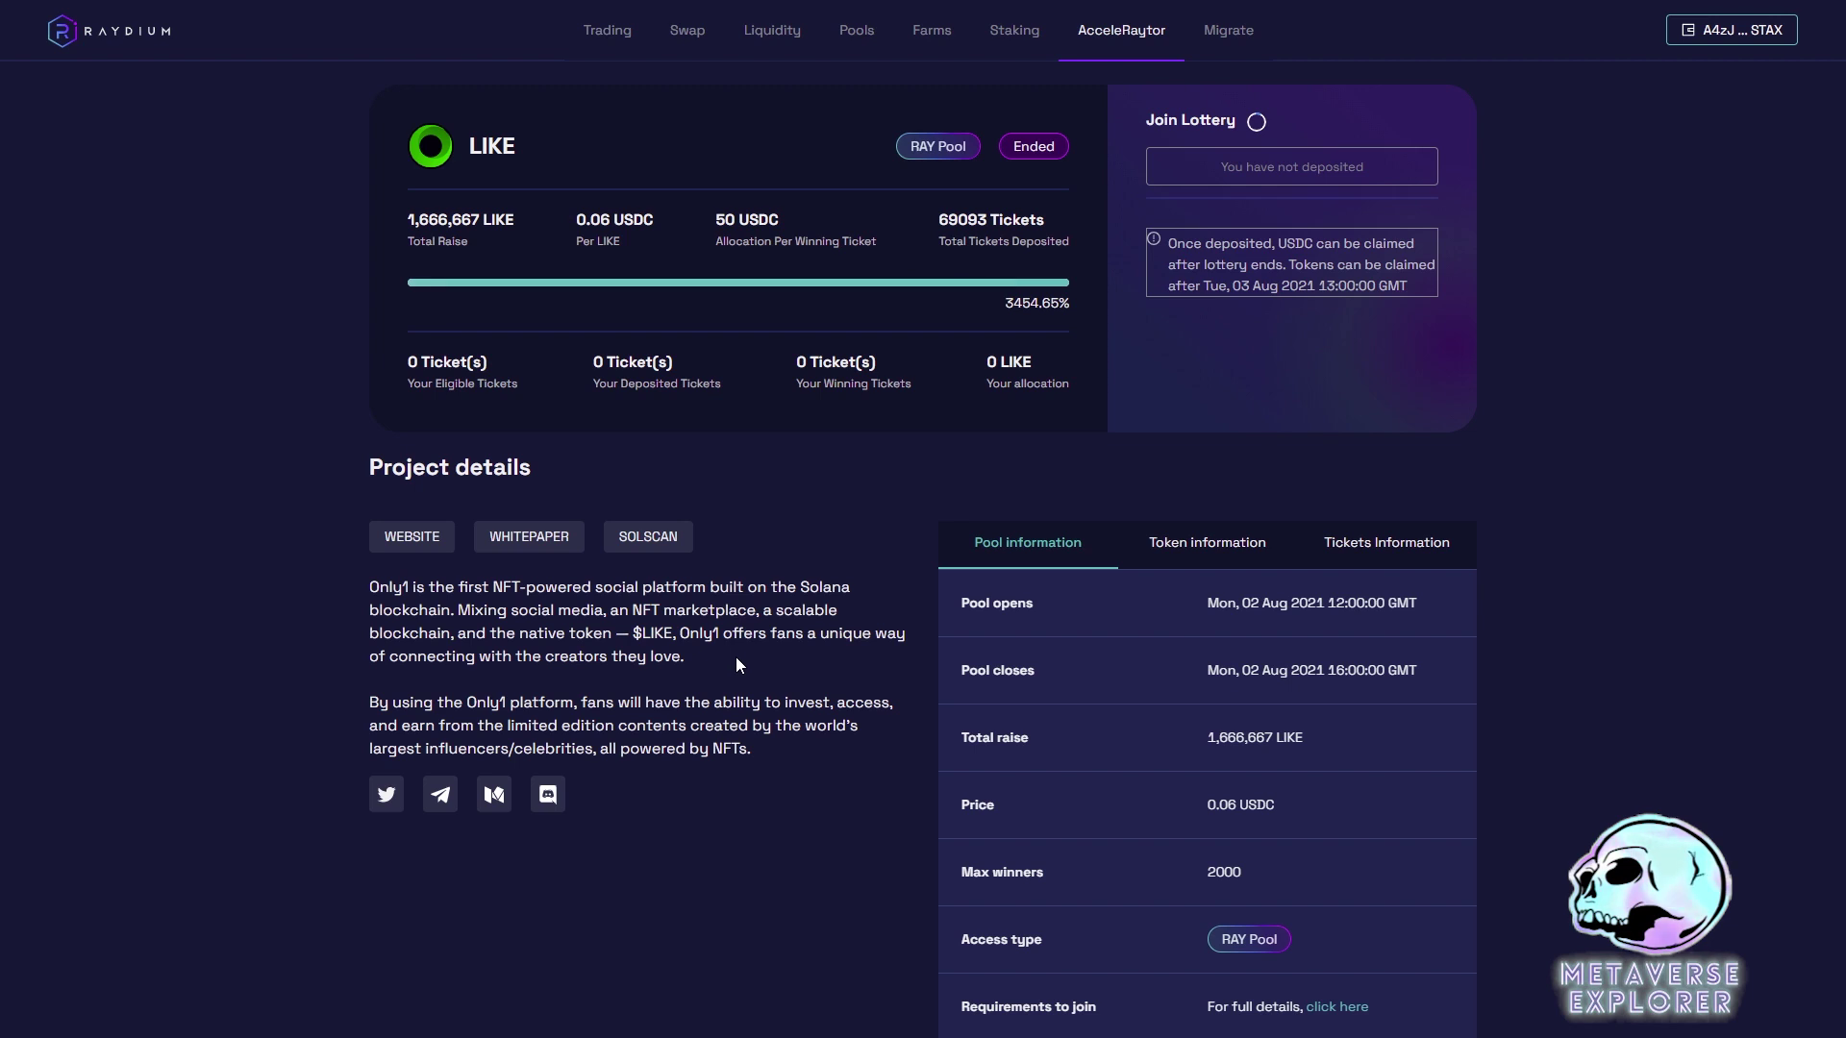
{"action": "left_click_drag", "start_coordinate": [1146, 125], "coordinate": [1243, 130]}
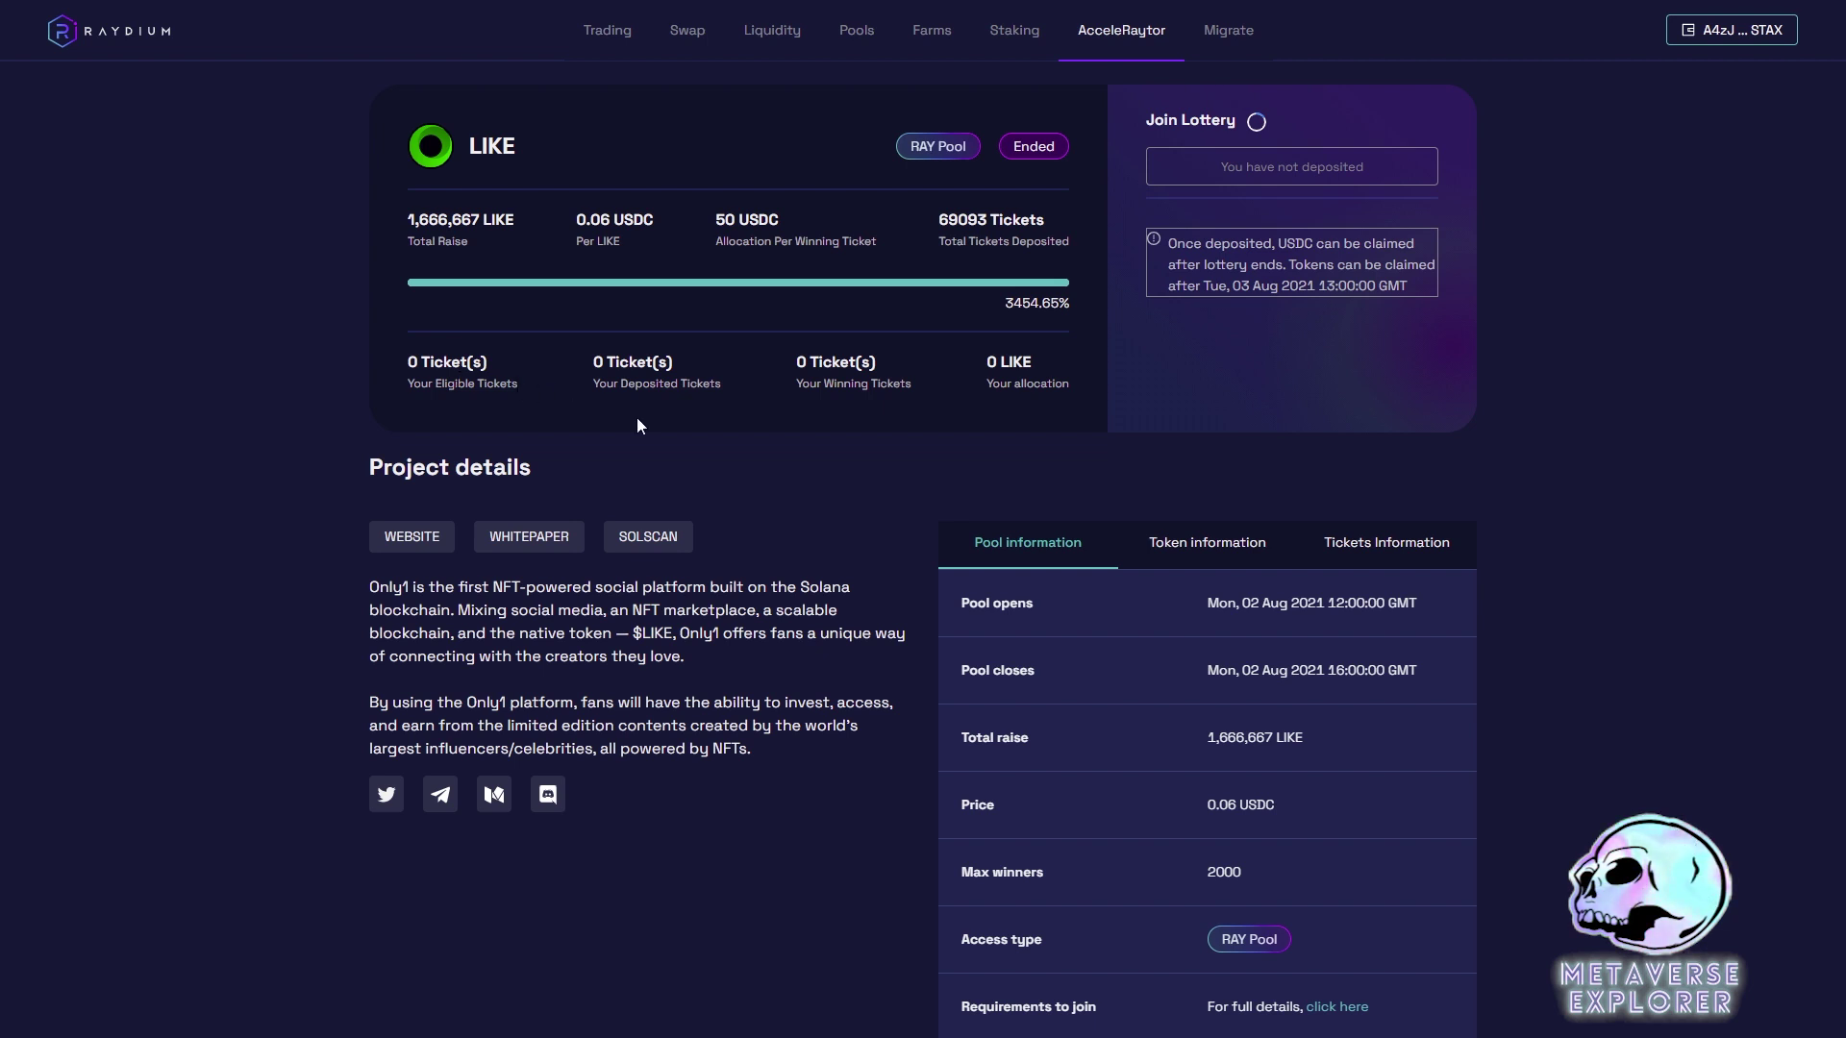
{"action": "scroll", "coordinate": [1336, 617], "scroll_direction": "down", "scroll_amount": 2}
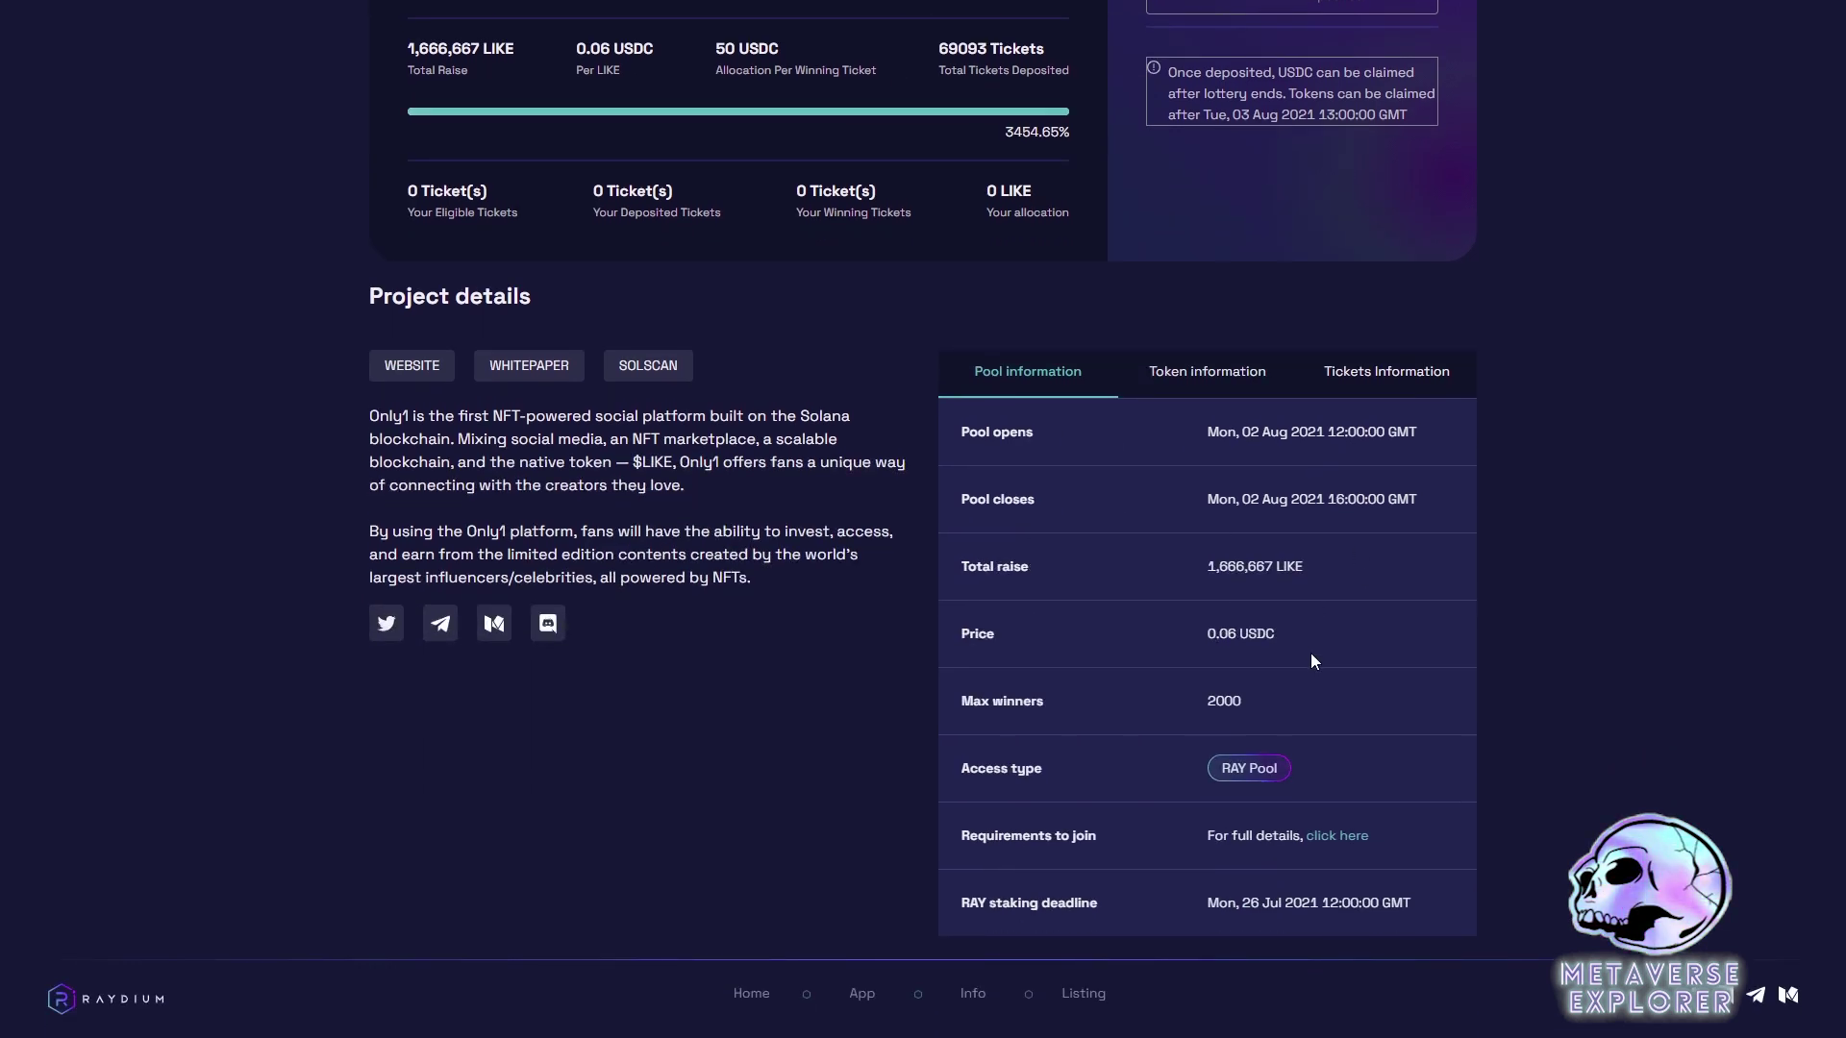
{"action": "left_click", "coordinate": [1331, 375]}
{"action": "left_click", "coordinate": [962, 544]}
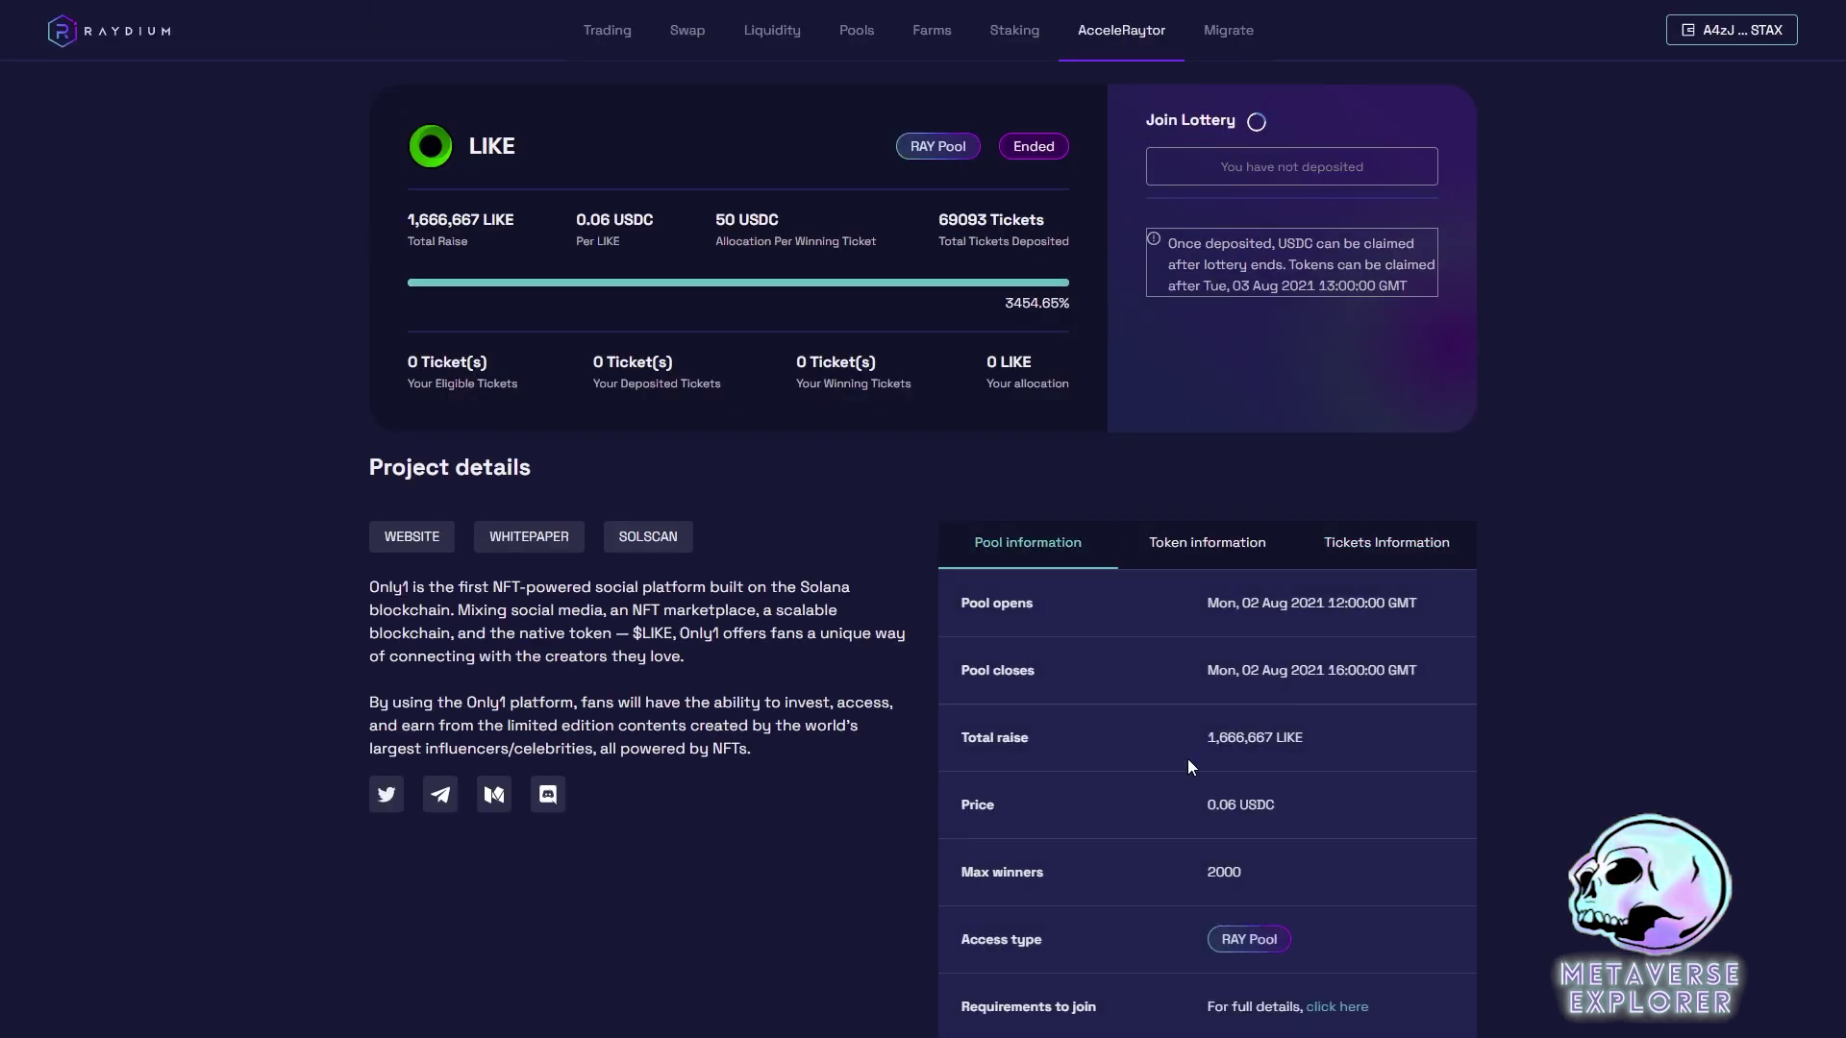
{"action": "scroll", "coordinate": [1189, 766], "scroll_direction": "down", "scroll_amount": 2}
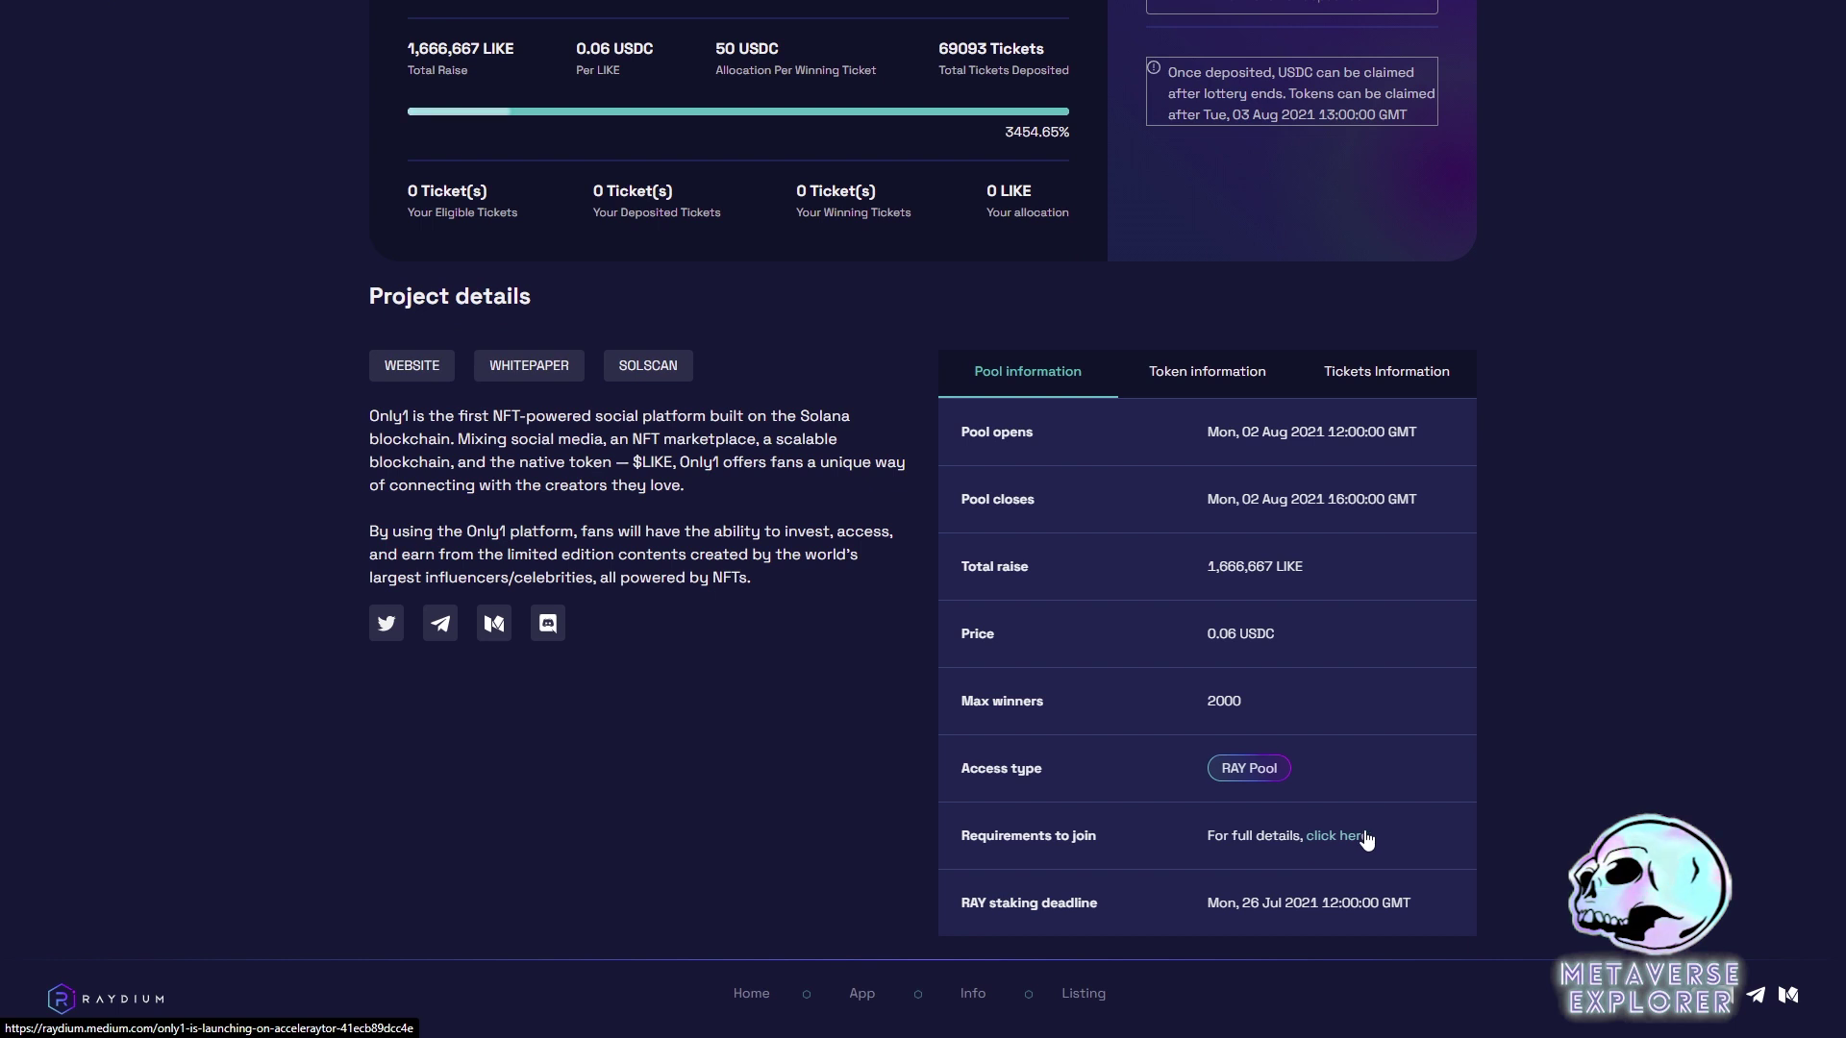
{"action": "scroll", "coordinate": [1288, 779], "scroll_direction": "up", "scroll_amount": 1}
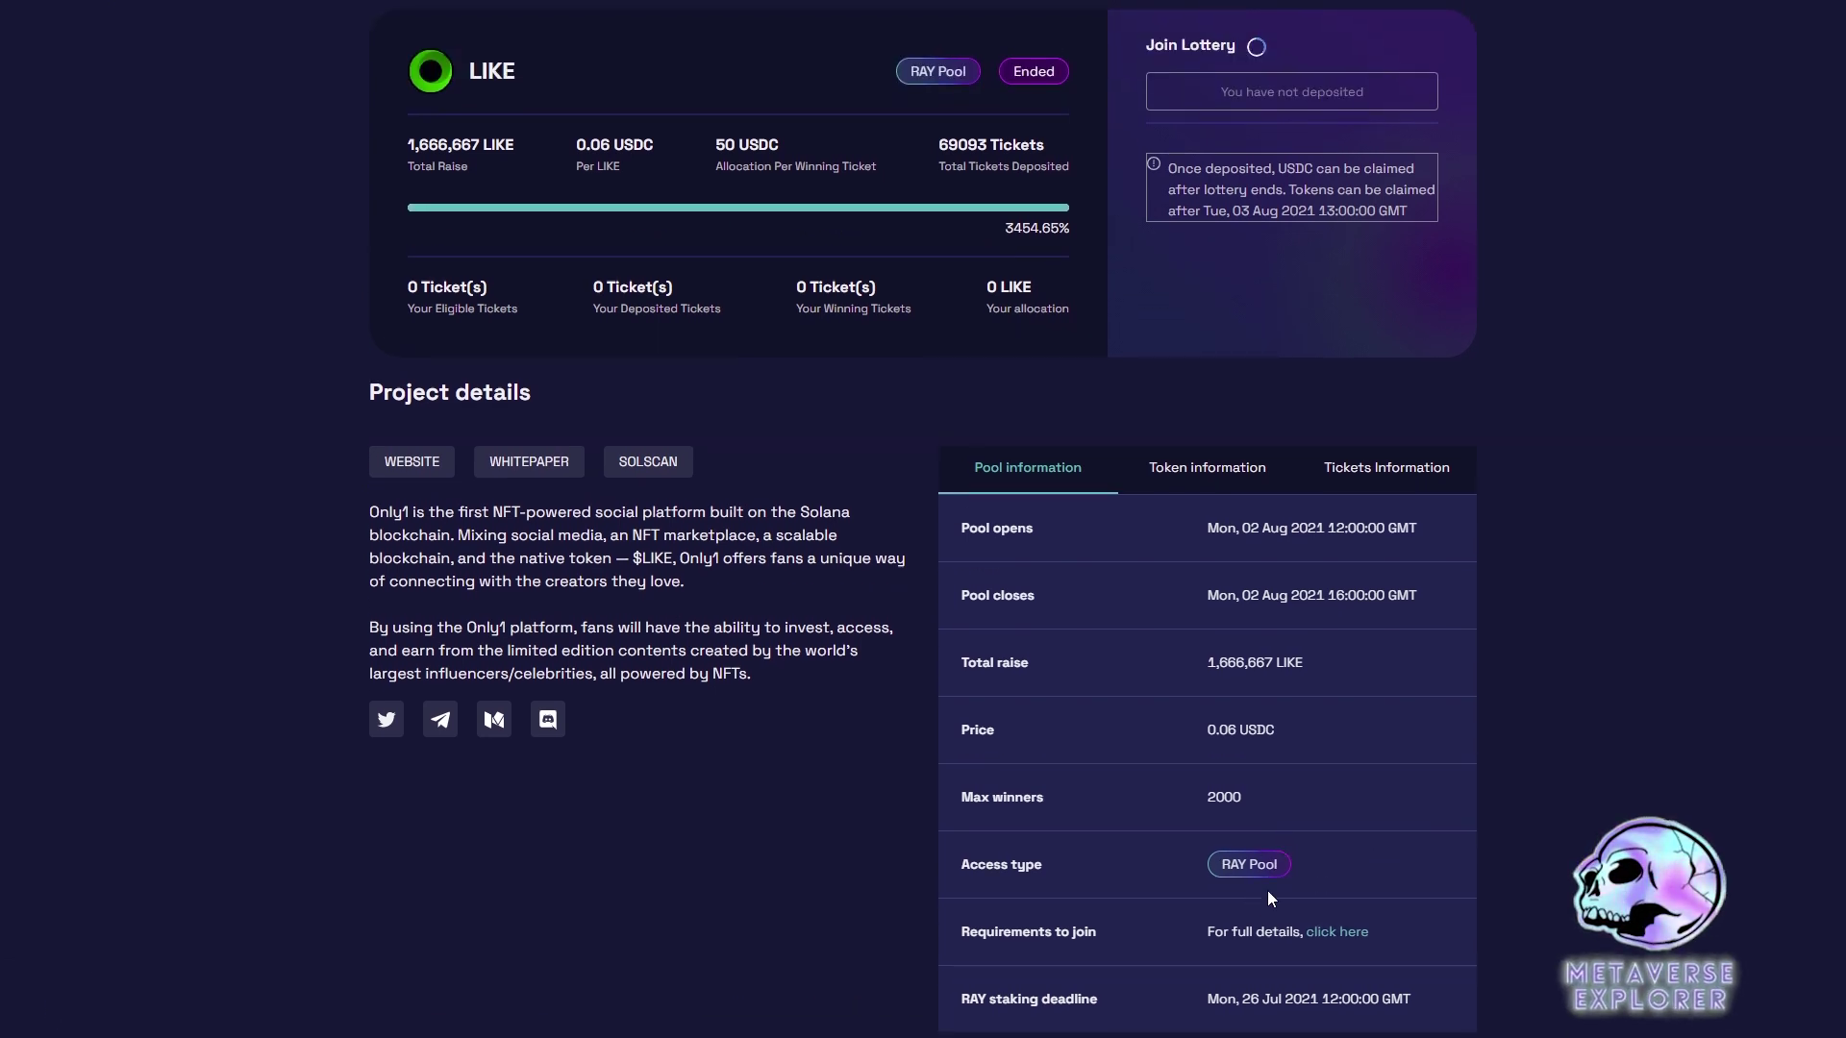
{"action": "scroll", "coordinate": [1364, 813], "scroll_direction": "up", "scroll_amount": 1}
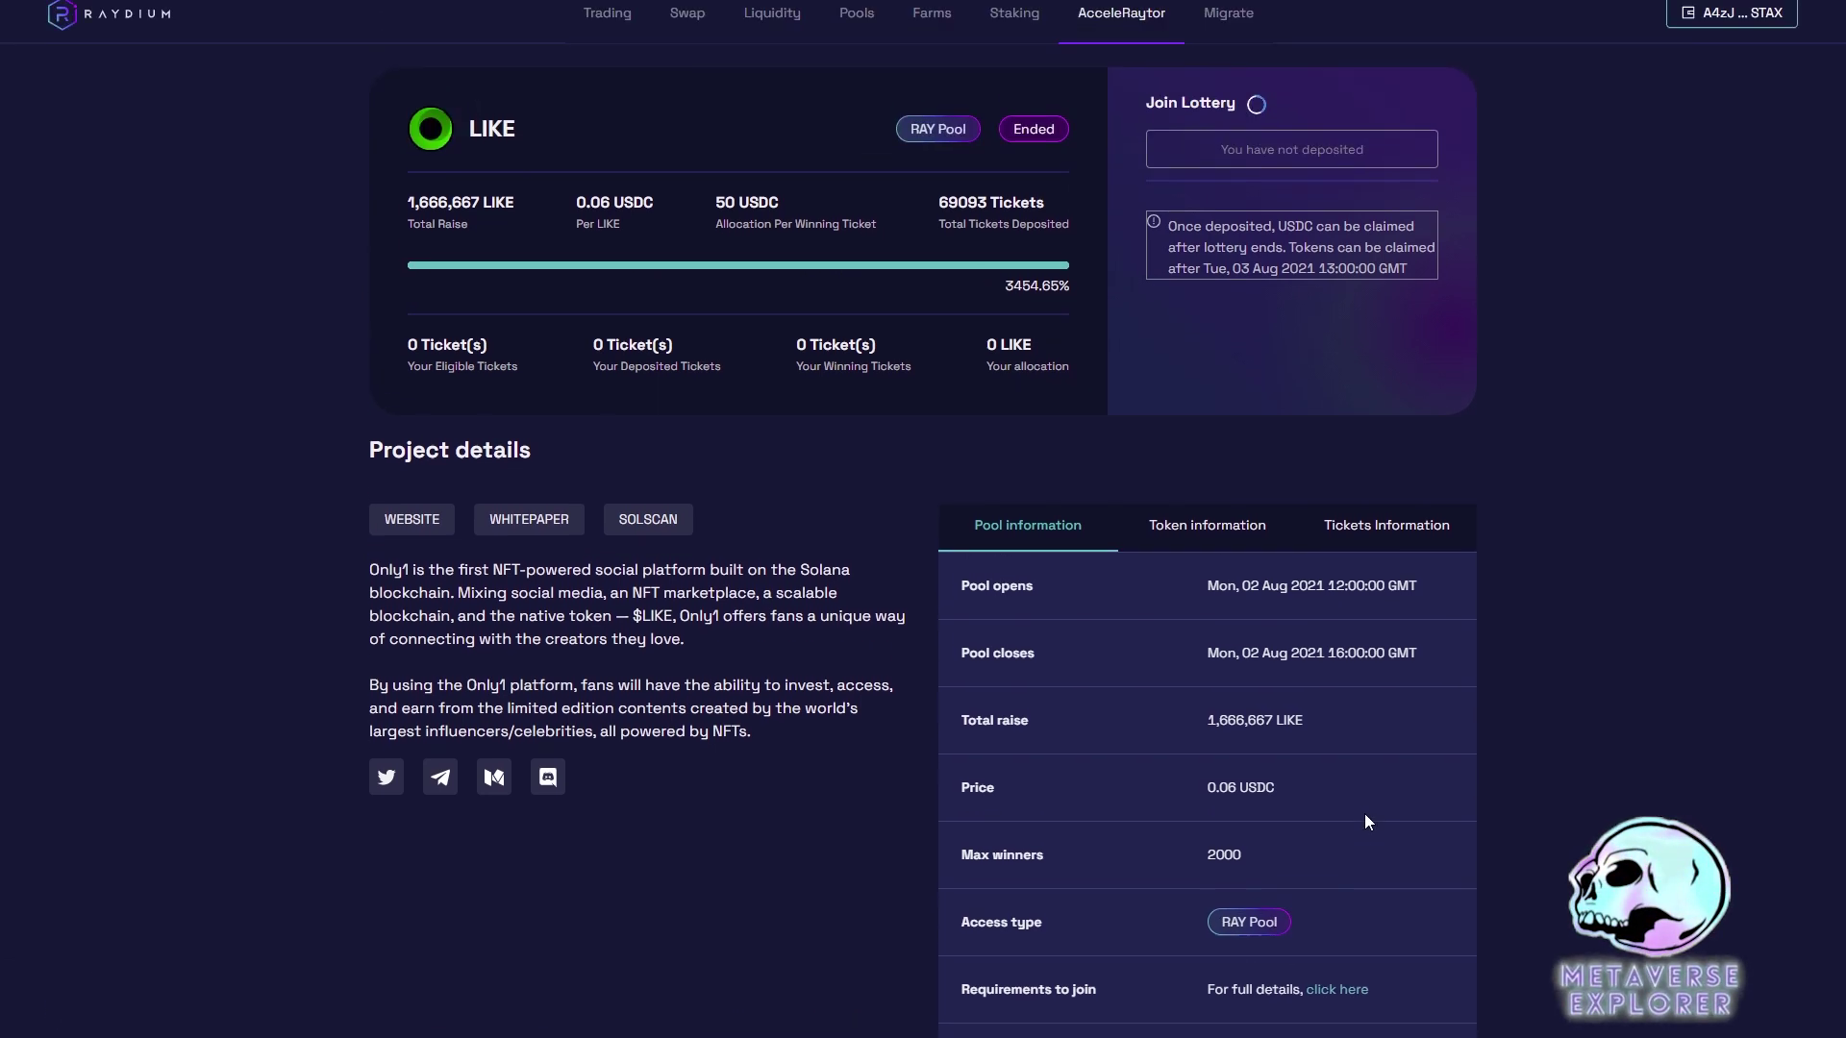
{"action": "left_click_drag", "start_coordinate": [1422, 677], "coordinate": [1213, 607]}
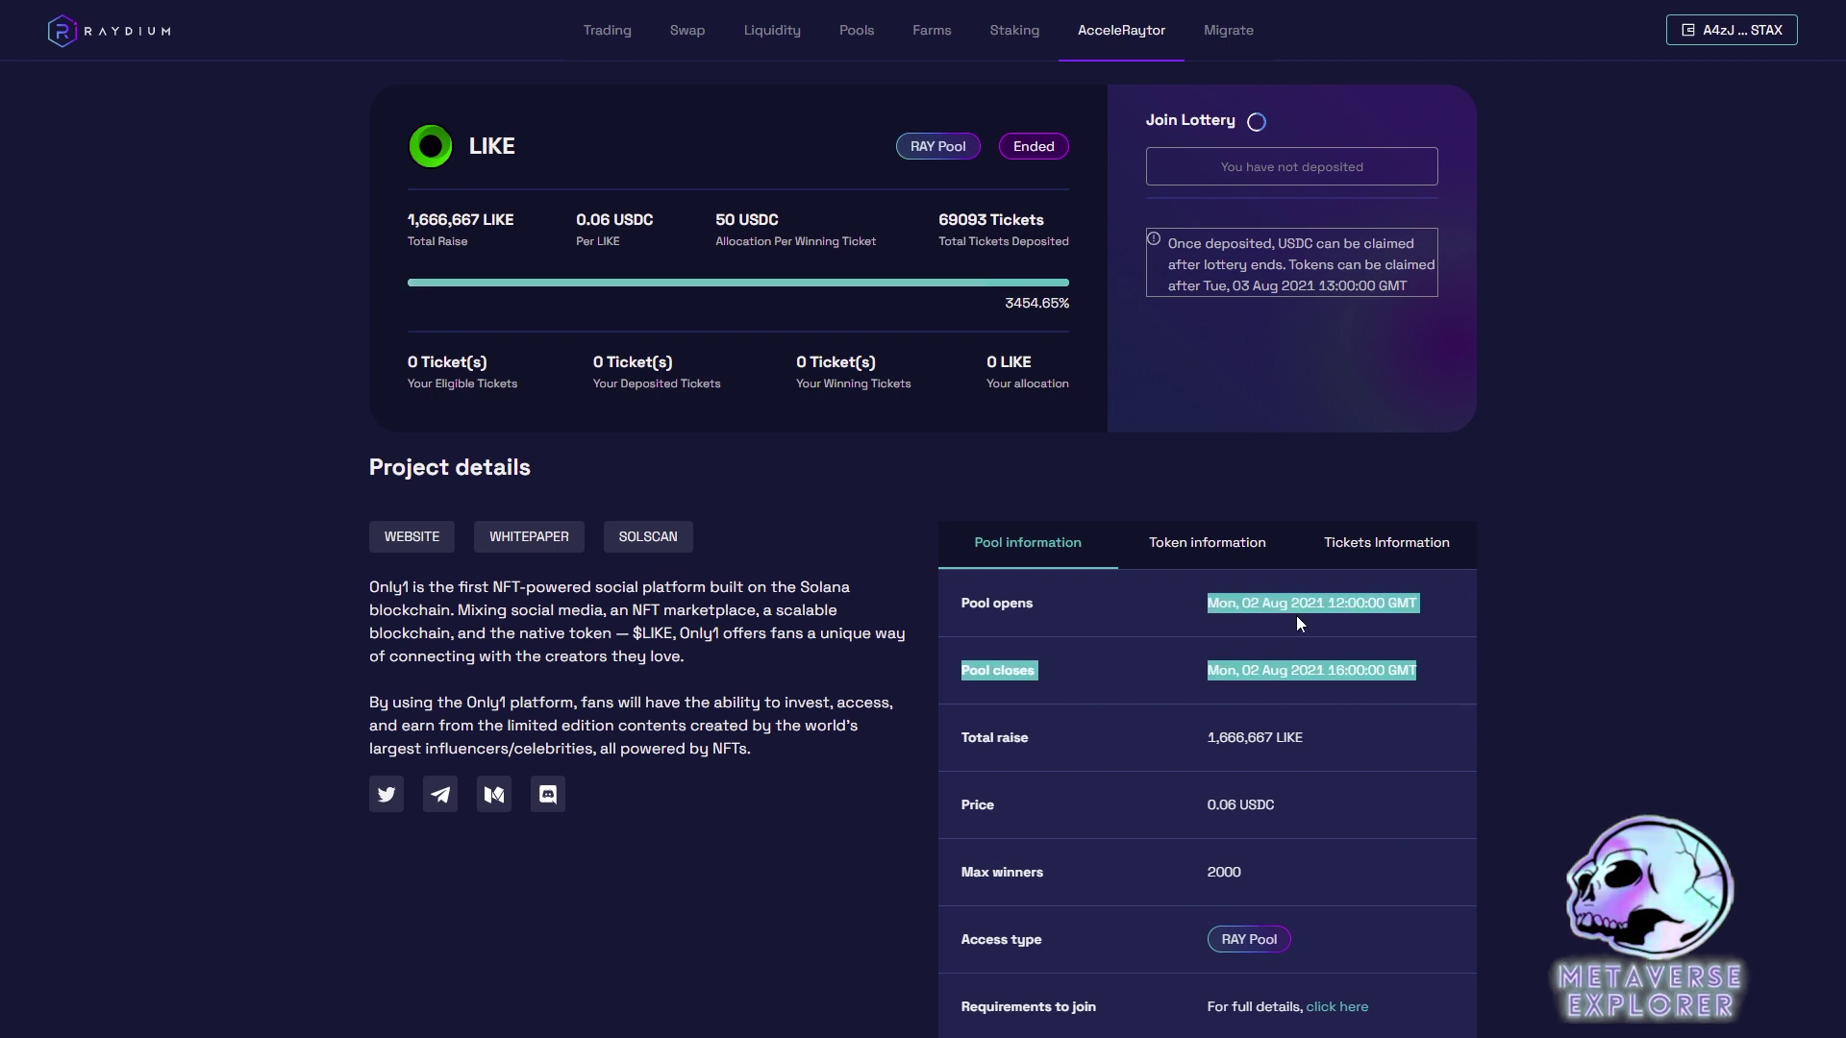
{"action": "left_click", "coordinate": [1344, 623]}
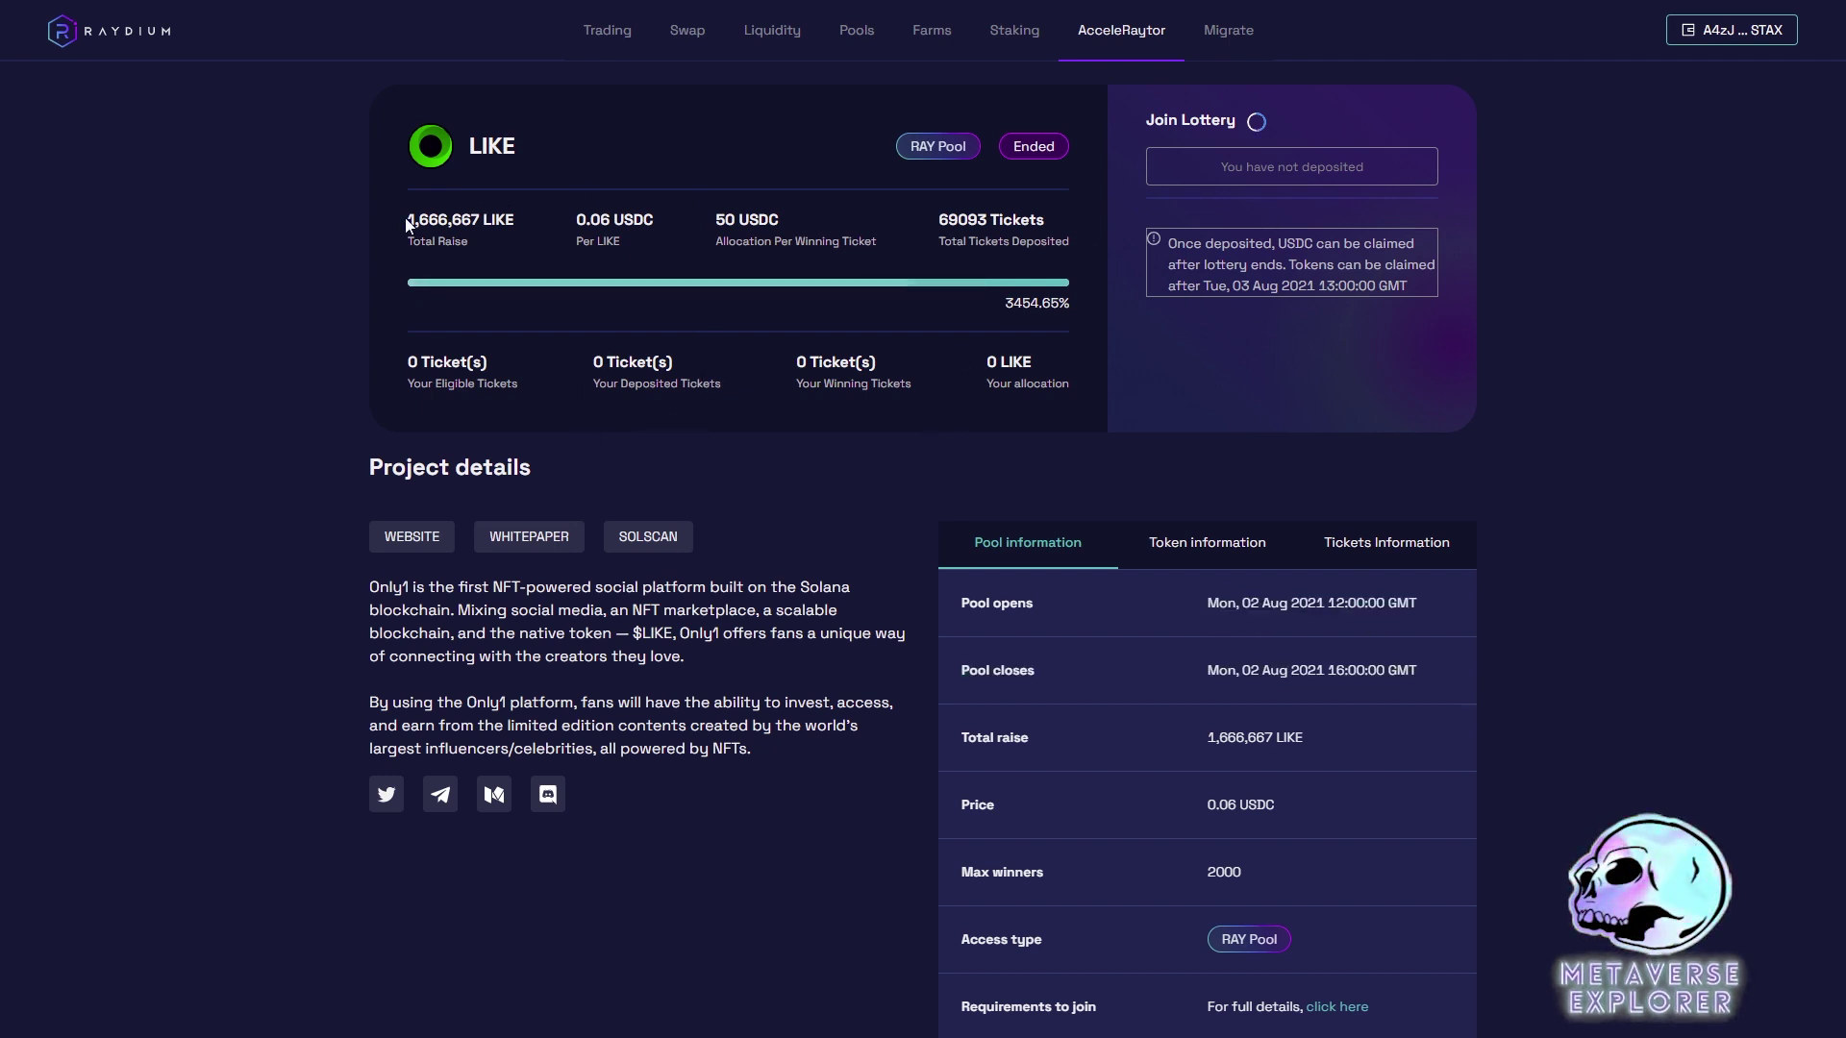
Step: Review LIKE's 1,666,667 total raise, price, per-ticket allocation and tickets deposited, then return to AcceleRaytor
{"action": "left_click_drag", "start_coordinate": [408, 219], "coordinate": [499, 223]}
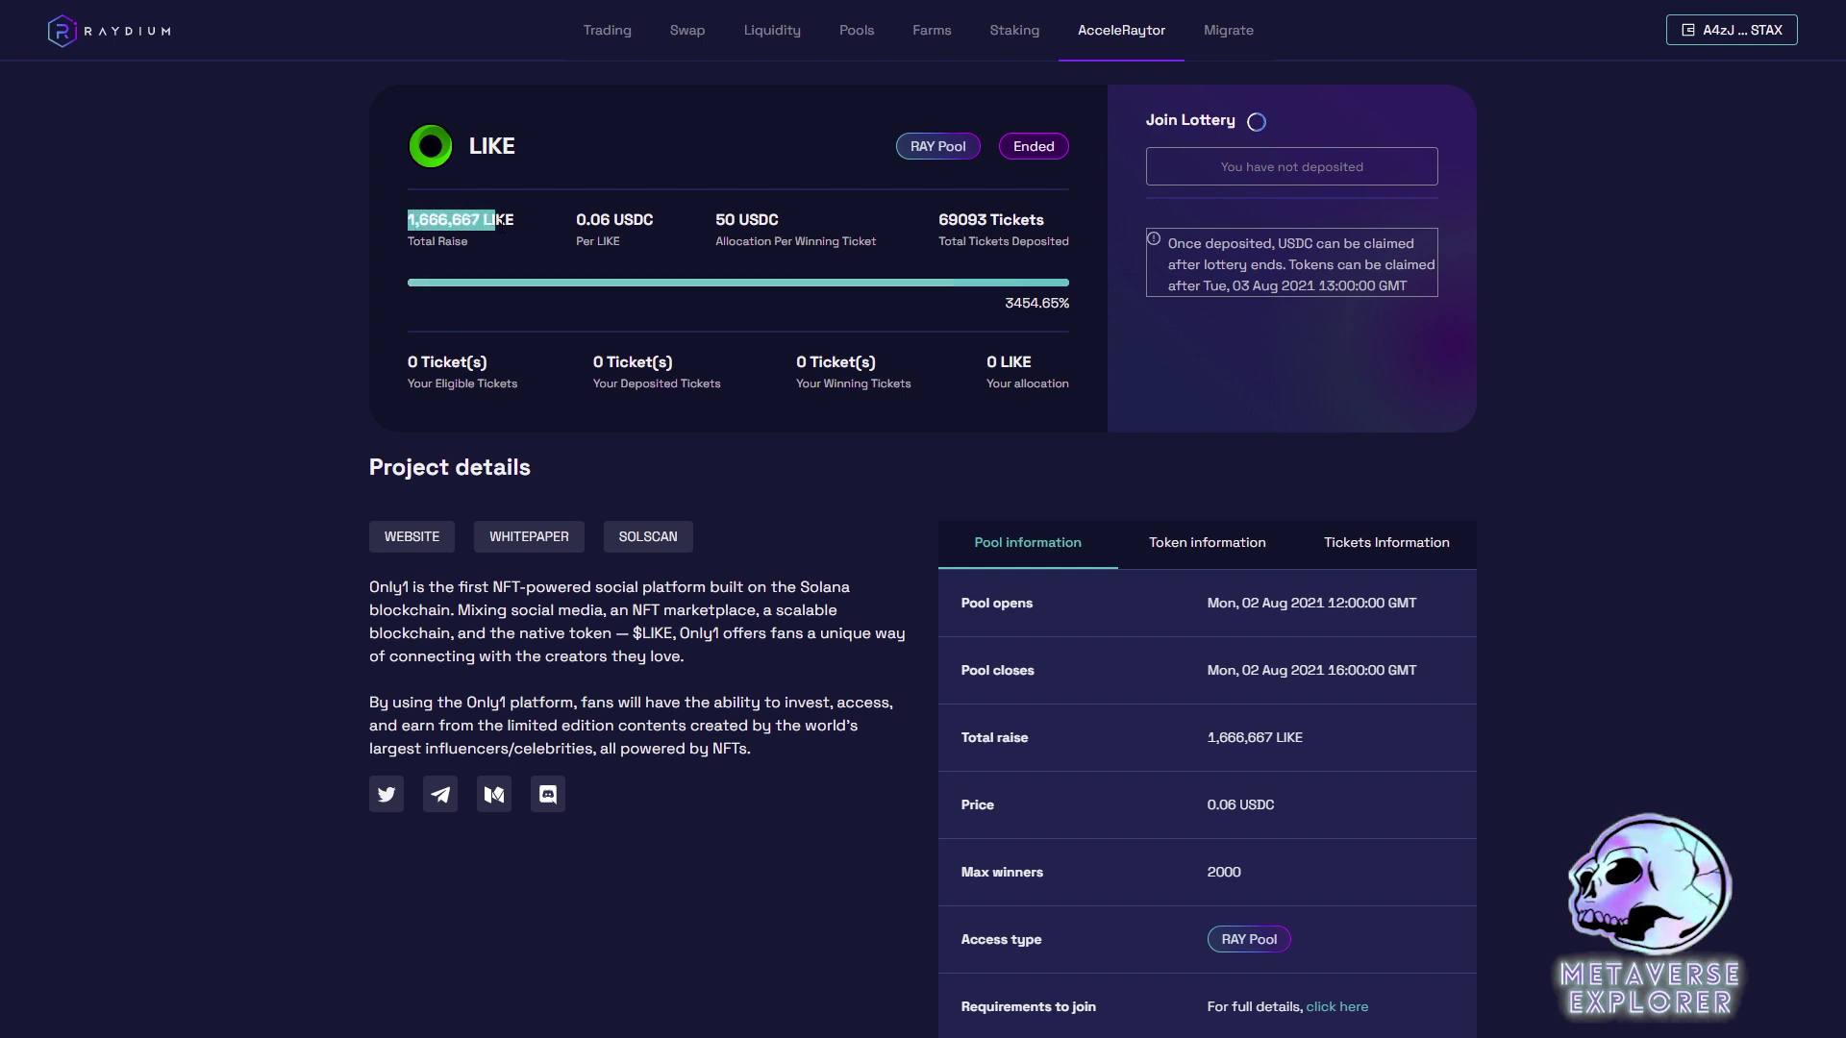
{"action": "left_click", "coordinate": [639, 233]}
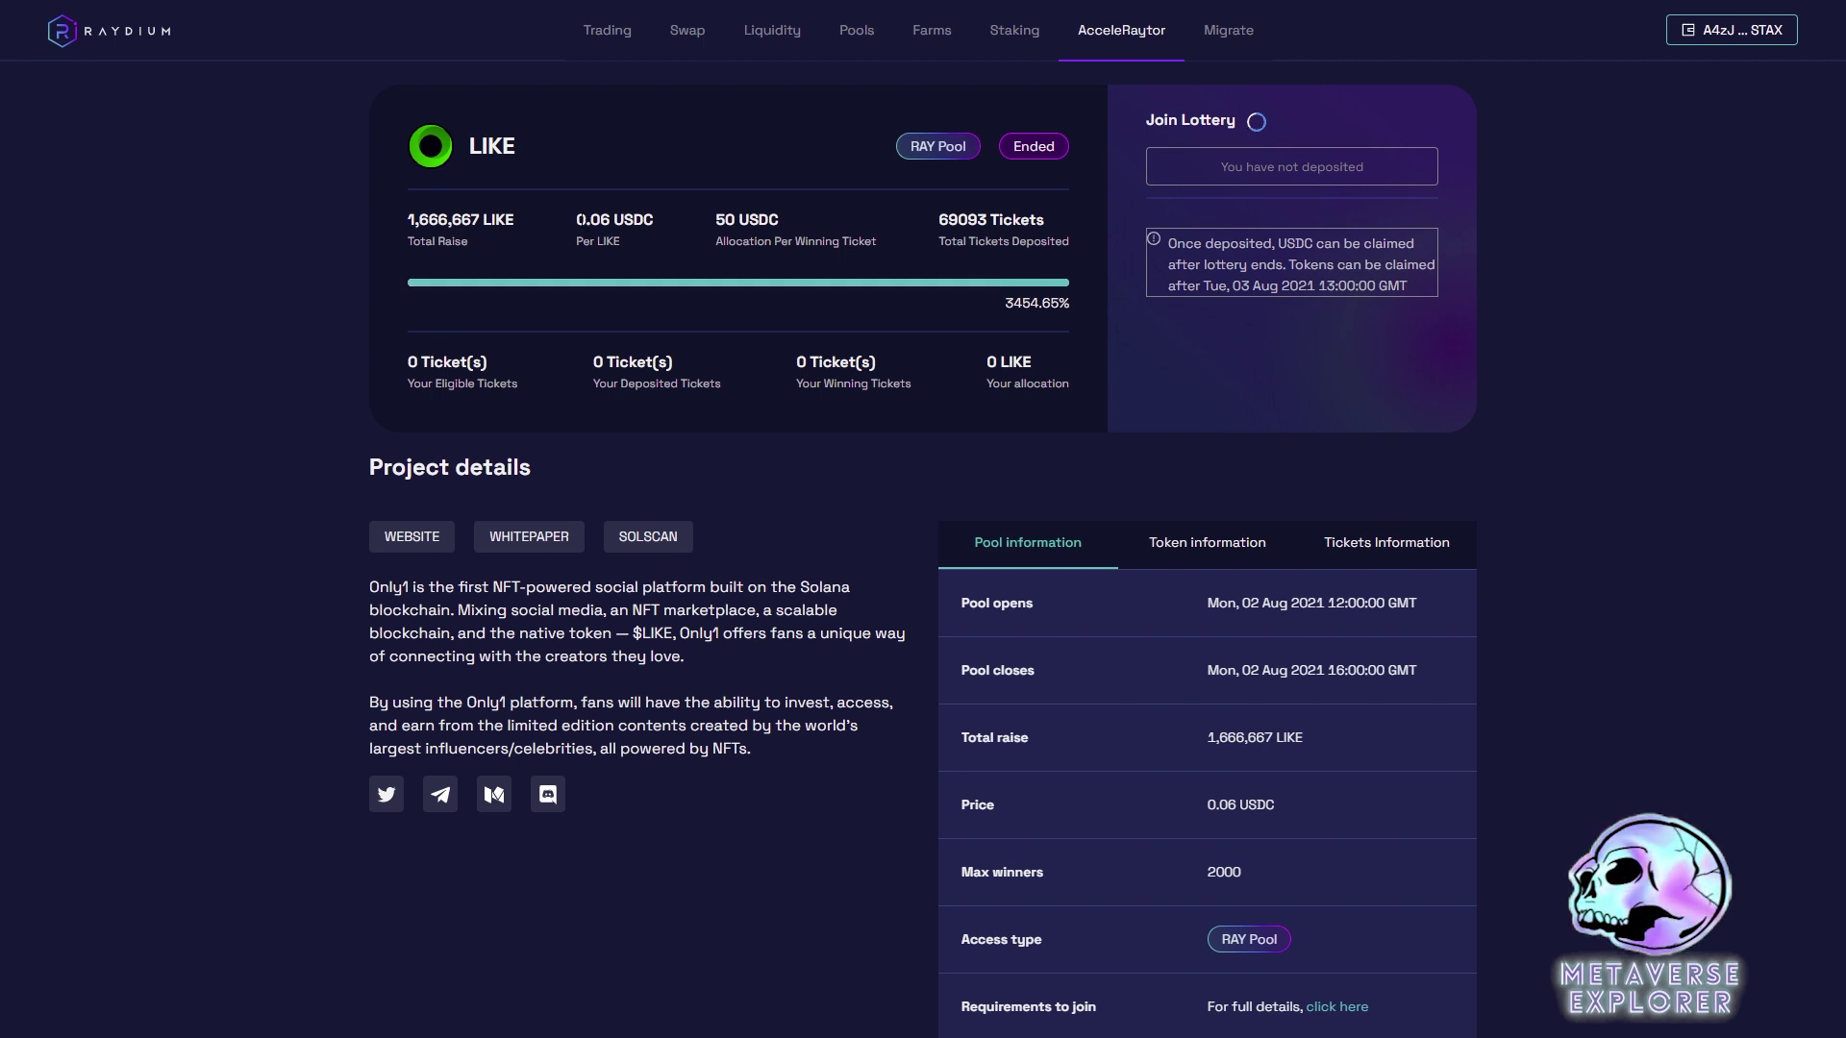
{"action": "left_click_drag", "start_coordinate": [577, 226], "coordinate": [611, 221]}
{"action": "left_click", "coordinate": [623, 253]}
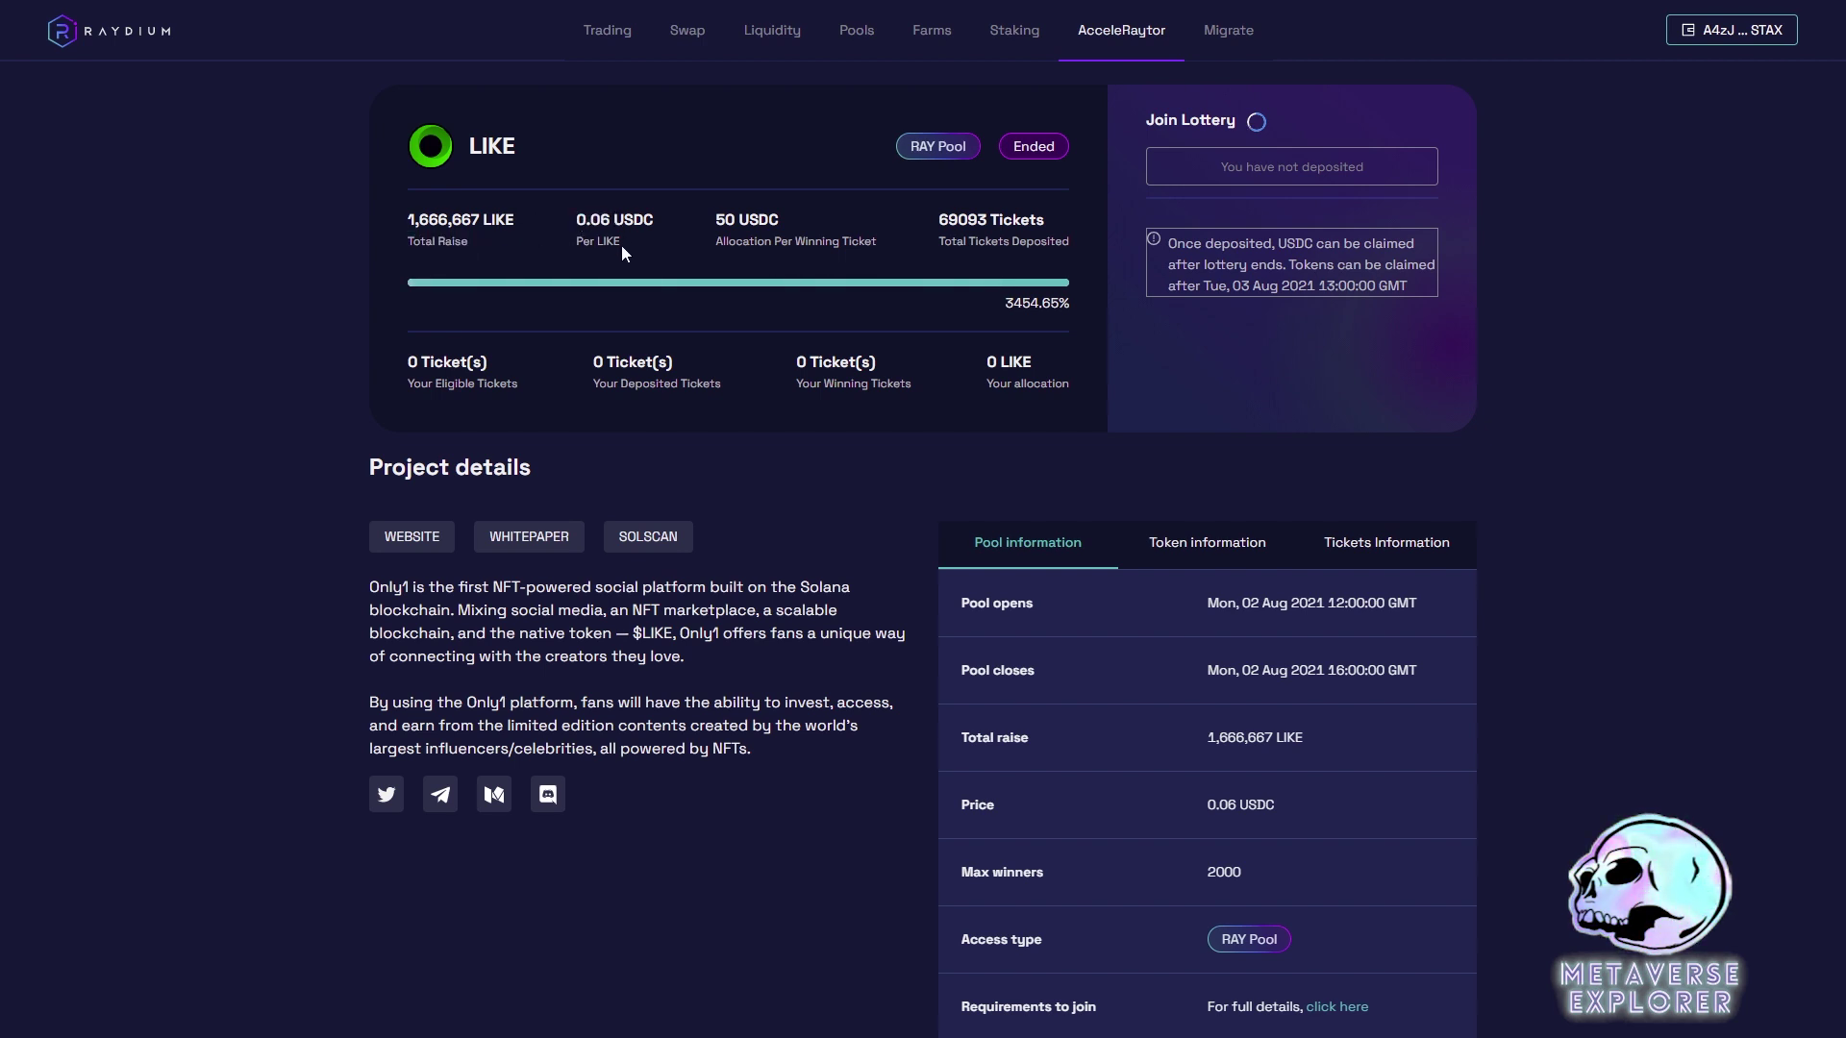
{"action": "left_click_drag", "start_coordinate": [577, 229], "coordinate": [714, 228]}
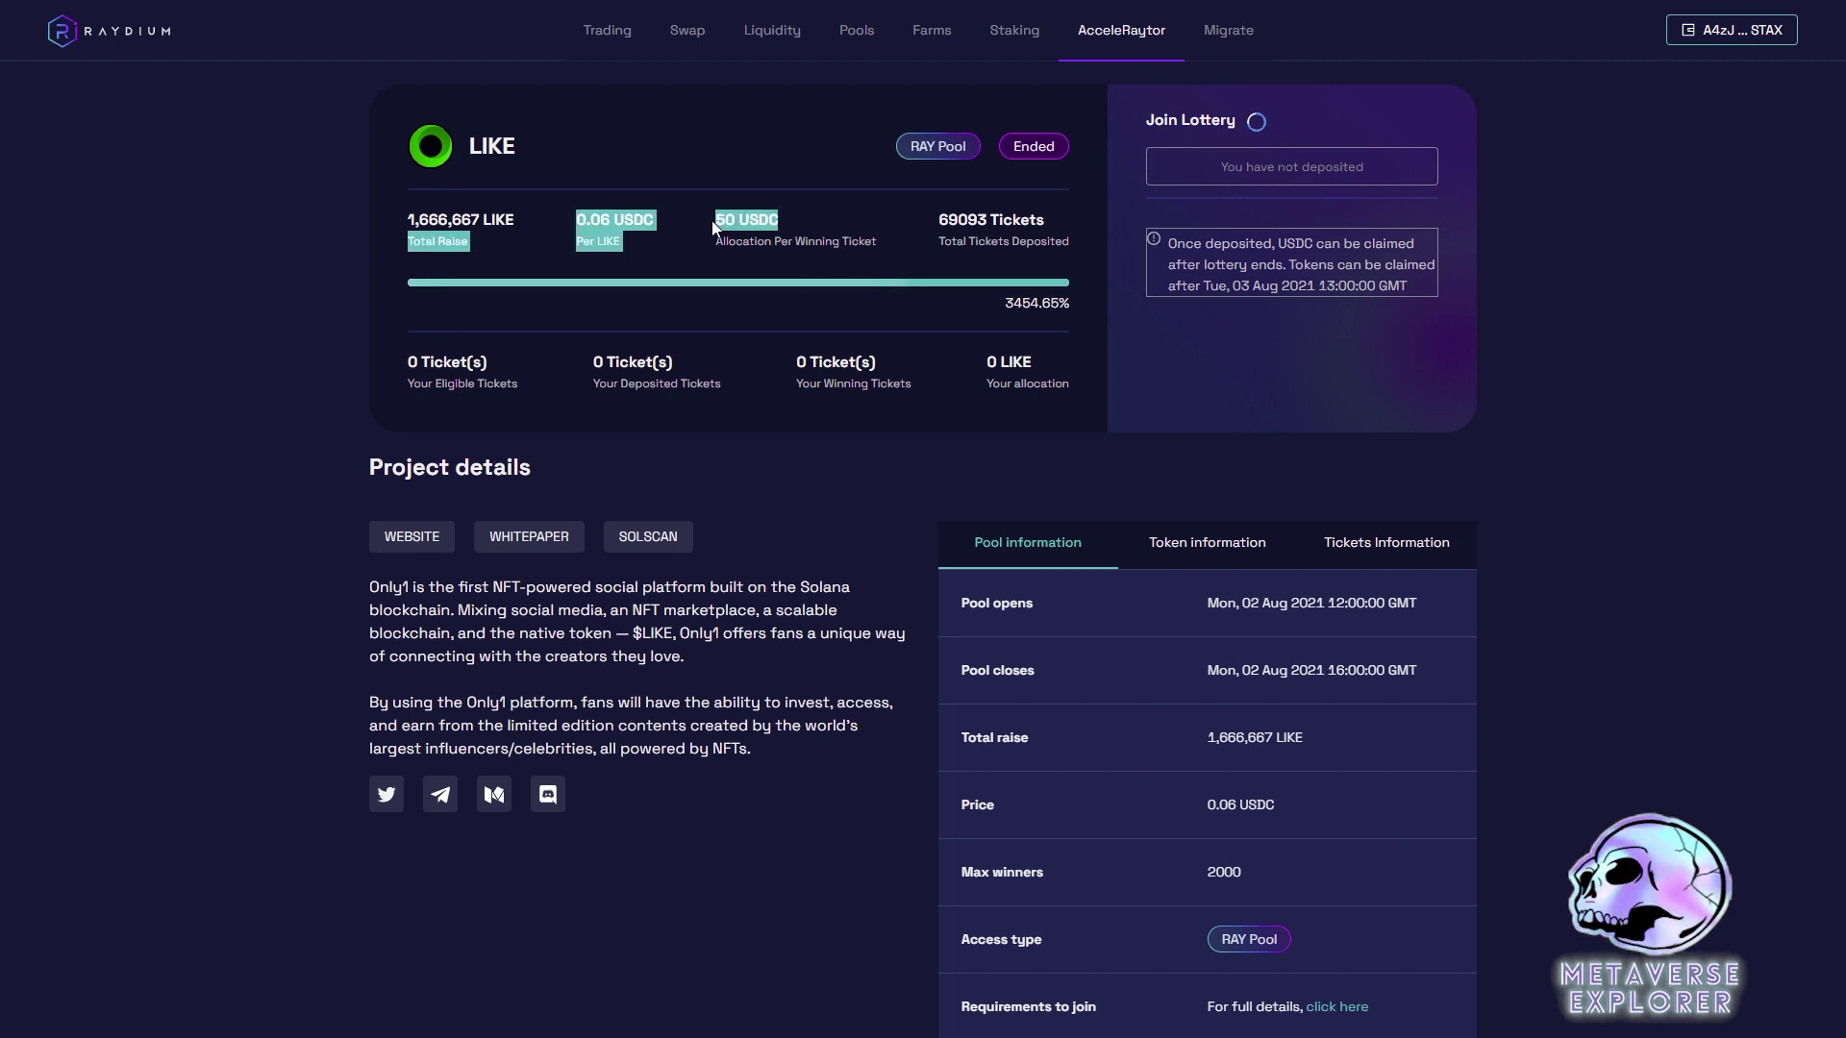
{"action": "left_click", "coordinate": [879, 245]}
{"action": "left_click_drag", "start_coordinate": [939, 228], "coordinate": [957, 224]}
{"action": "left_click", "coordinate": [1271, 327]}
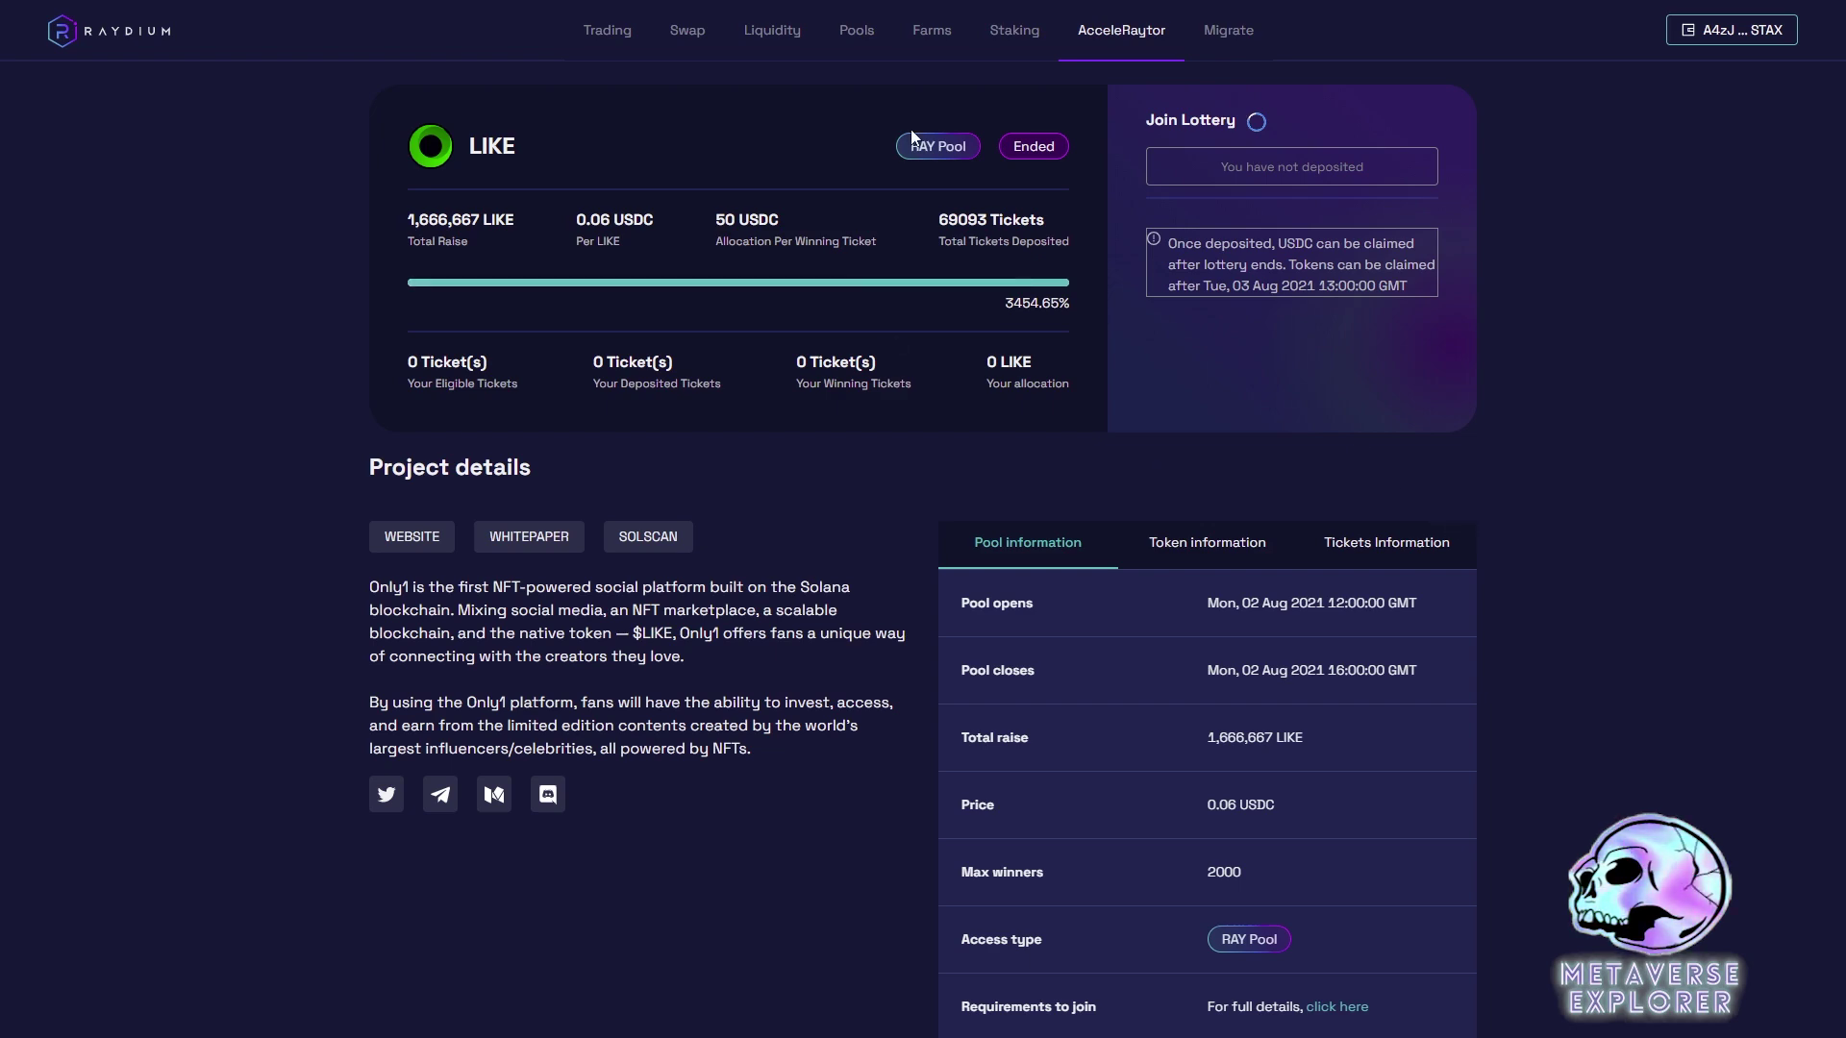
{"action": "left_click", "coordinate": [1137, 50]}
{"action": "scroll", "coordinate": [746, 803], "scroll_direction": "down", "scroll_amount": 4}
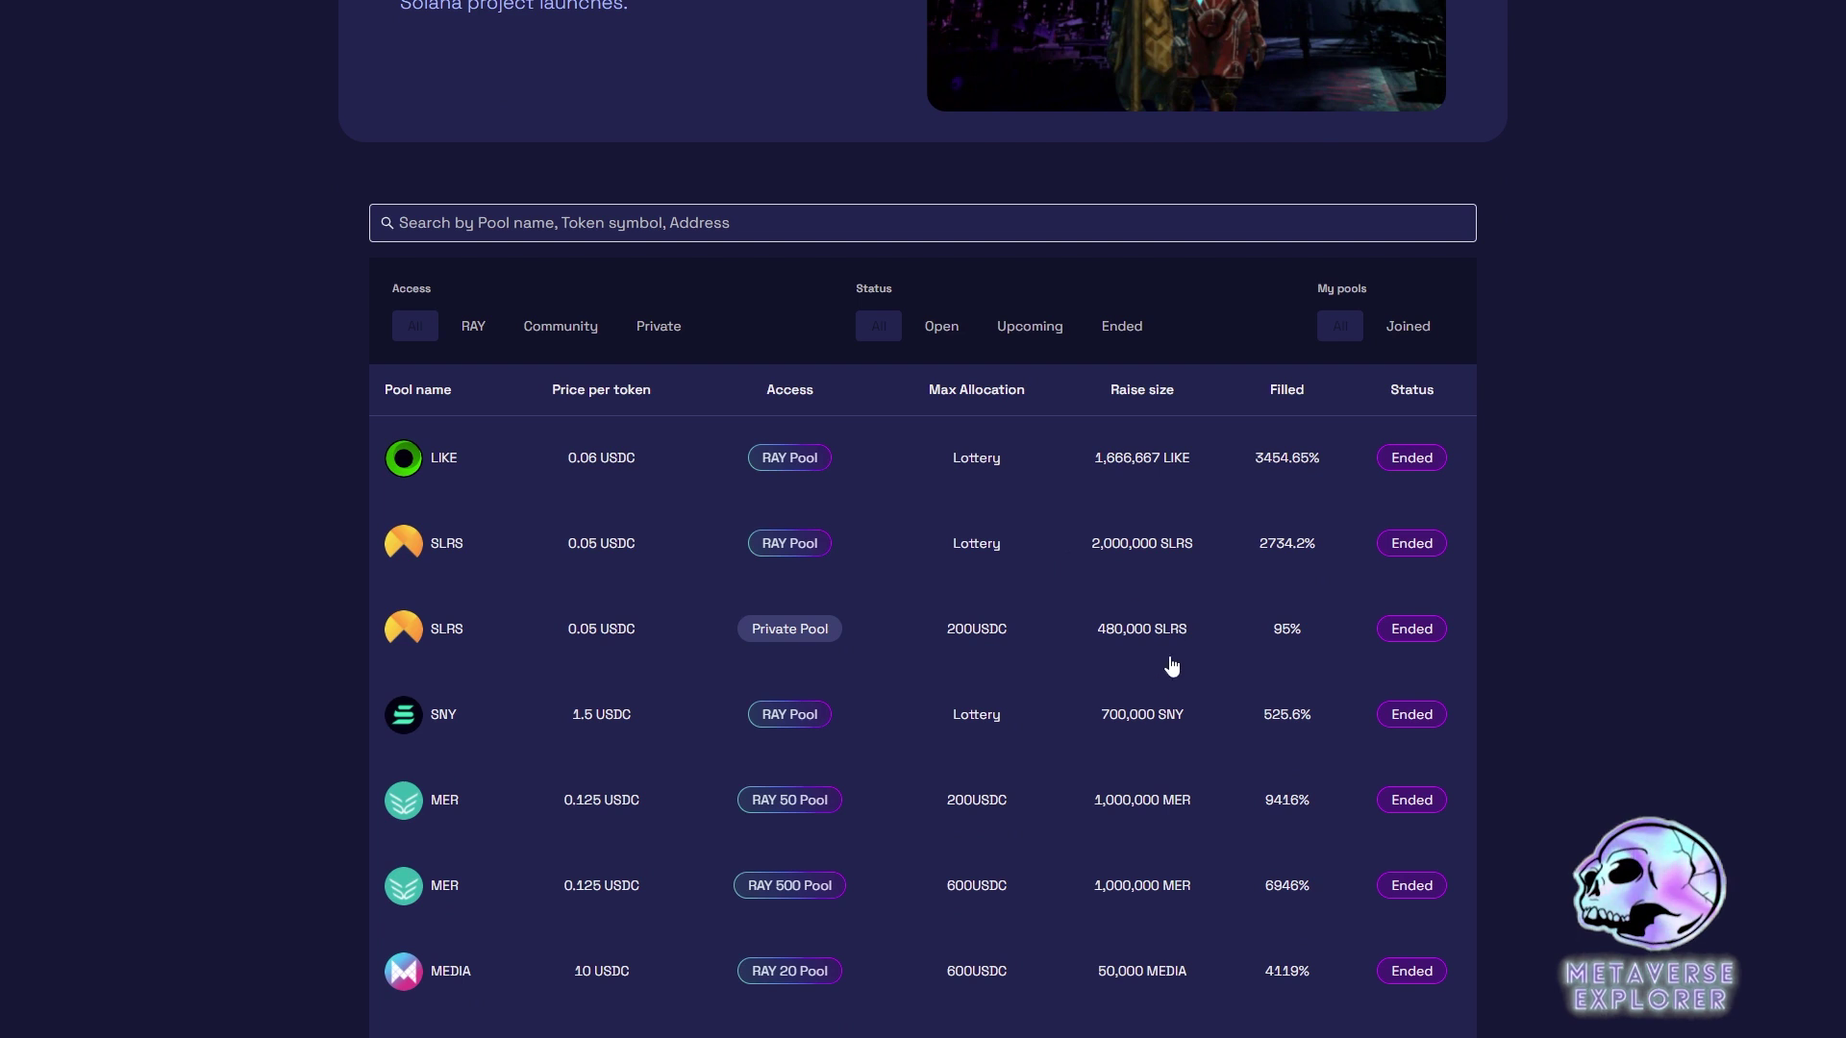
{"action": "scroll", "coordinate": [999, 721], "scroll_direction": "down", "scroll_amount": 2}
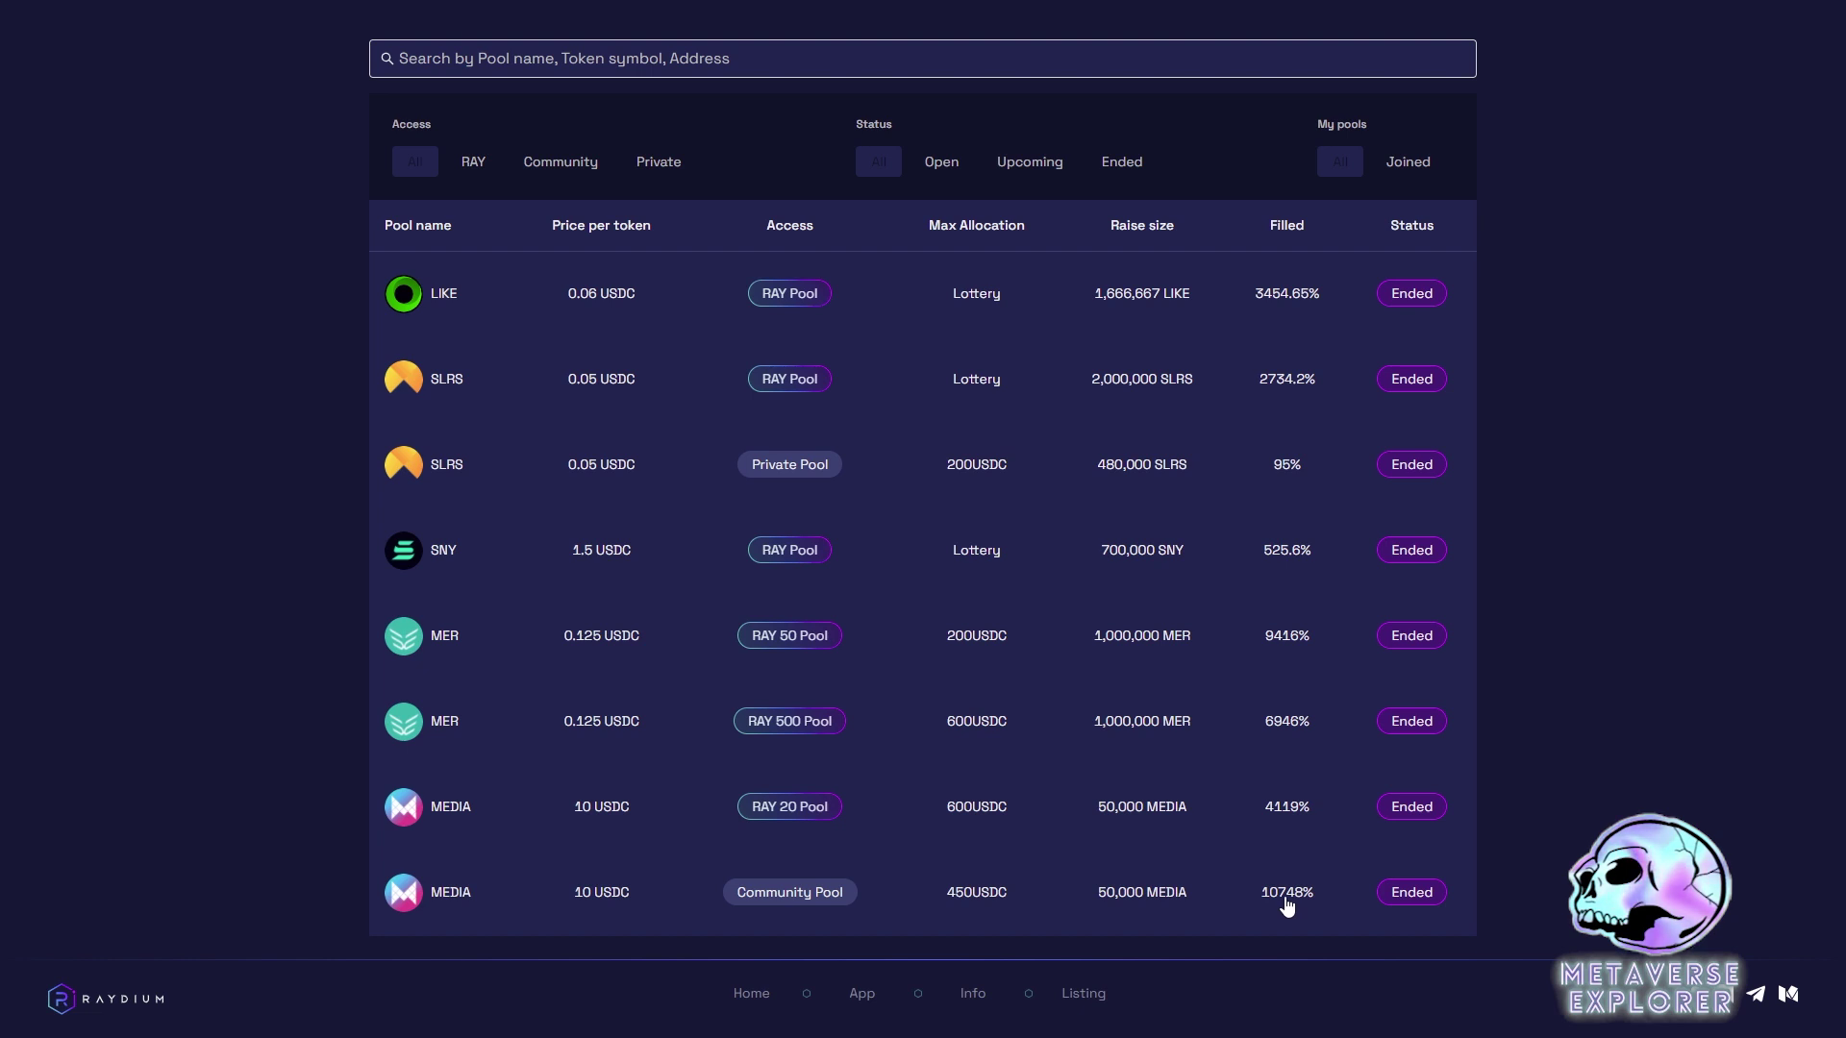
{"action": "scroll", "coordinate": [1287, 903], "scroll_direction": "up", "scroll_amount": 6}
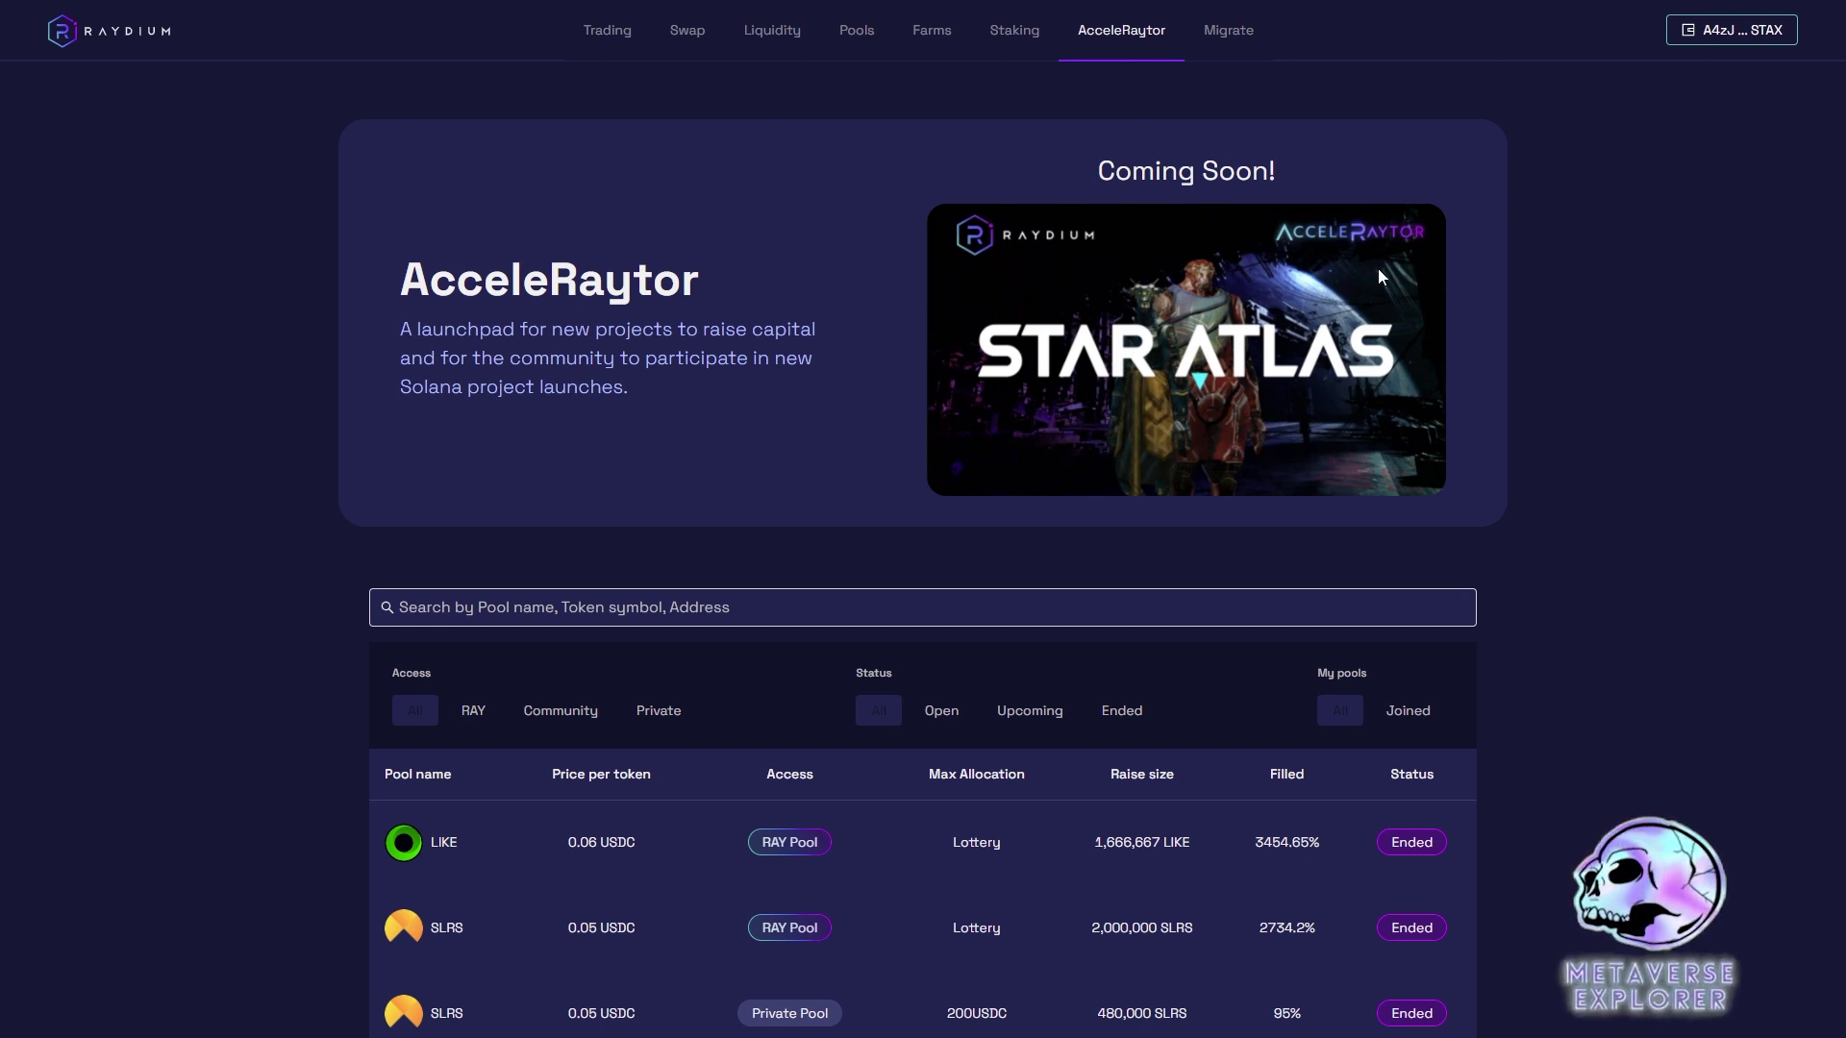
Step: Open the Migrate page and review its WUSDT, DEX2 to DEX3 and AMM-v3 to AMM-v4 migration sections
{"action": "left_click", "coordinate": [1224, 35]}
{"action": "scroll", "coordinate": [973, 727], "scroll_direction": "down", "scroll_amount": 5}
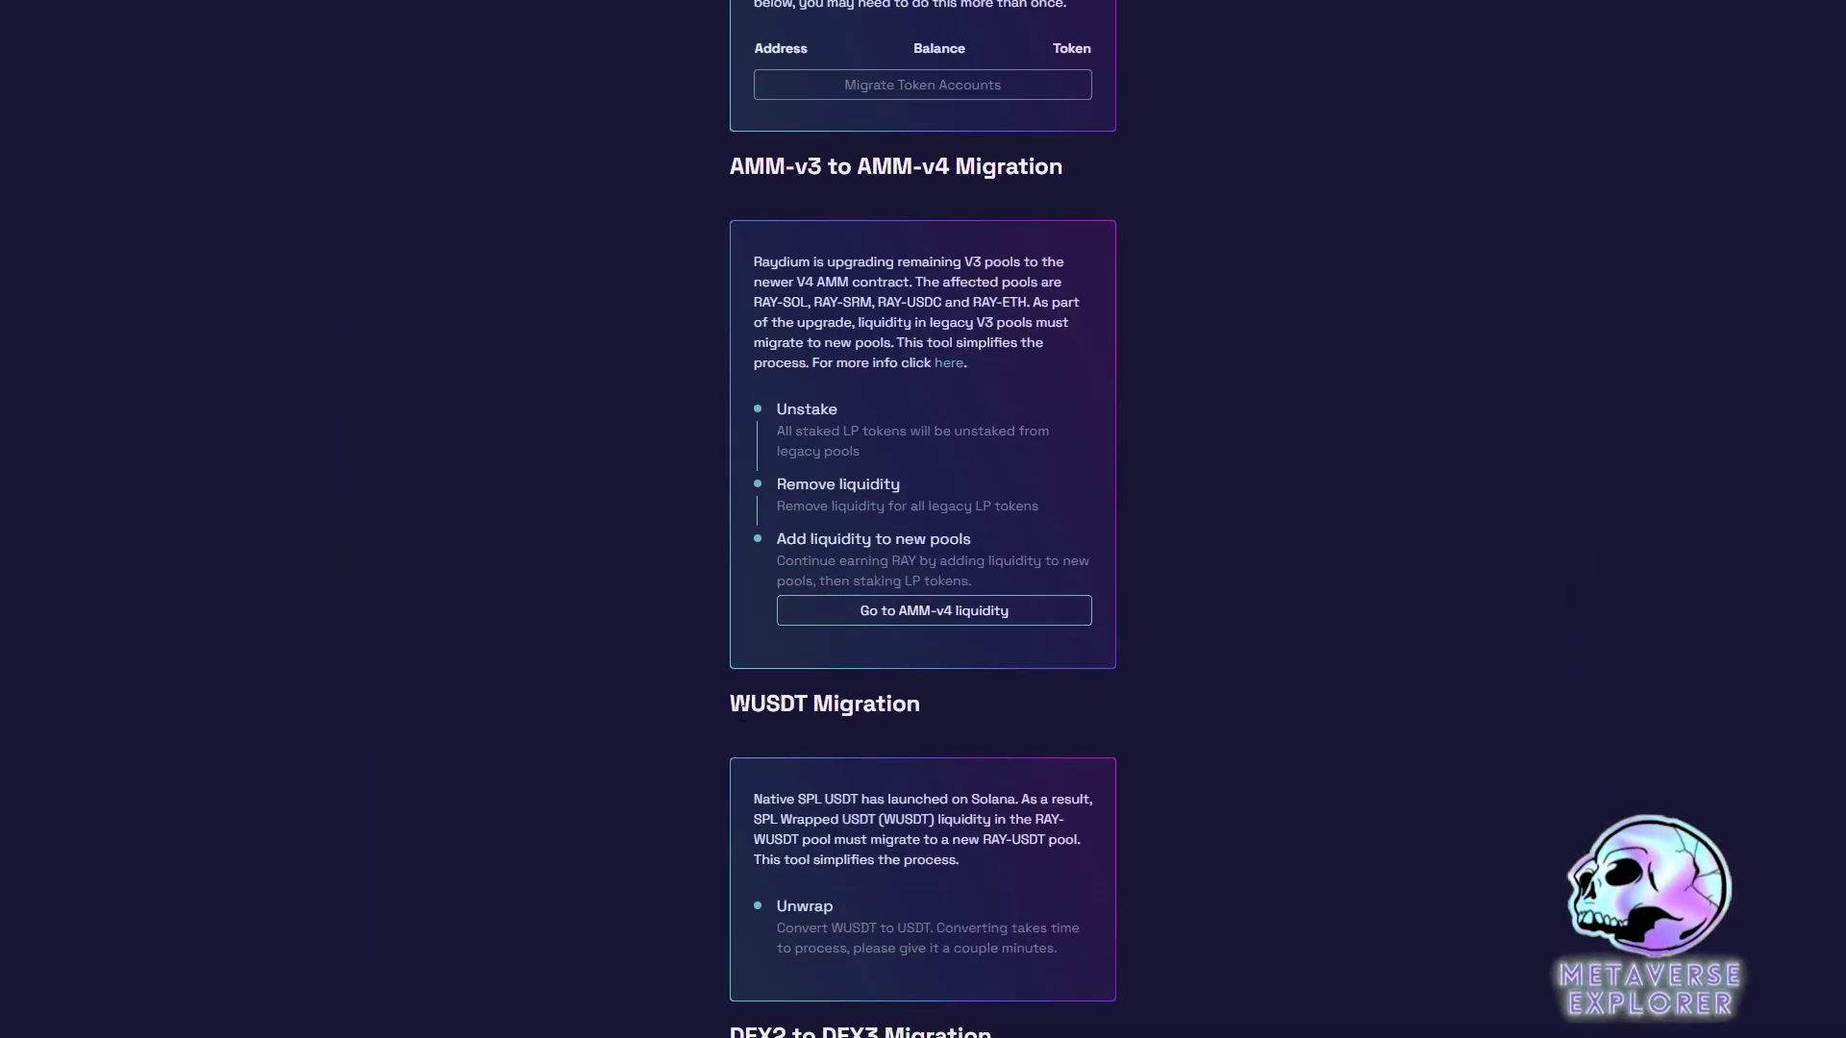
{"action": "left_click_drag", "start_coordinate": [732, 705], "coordinate": [810, 704]}
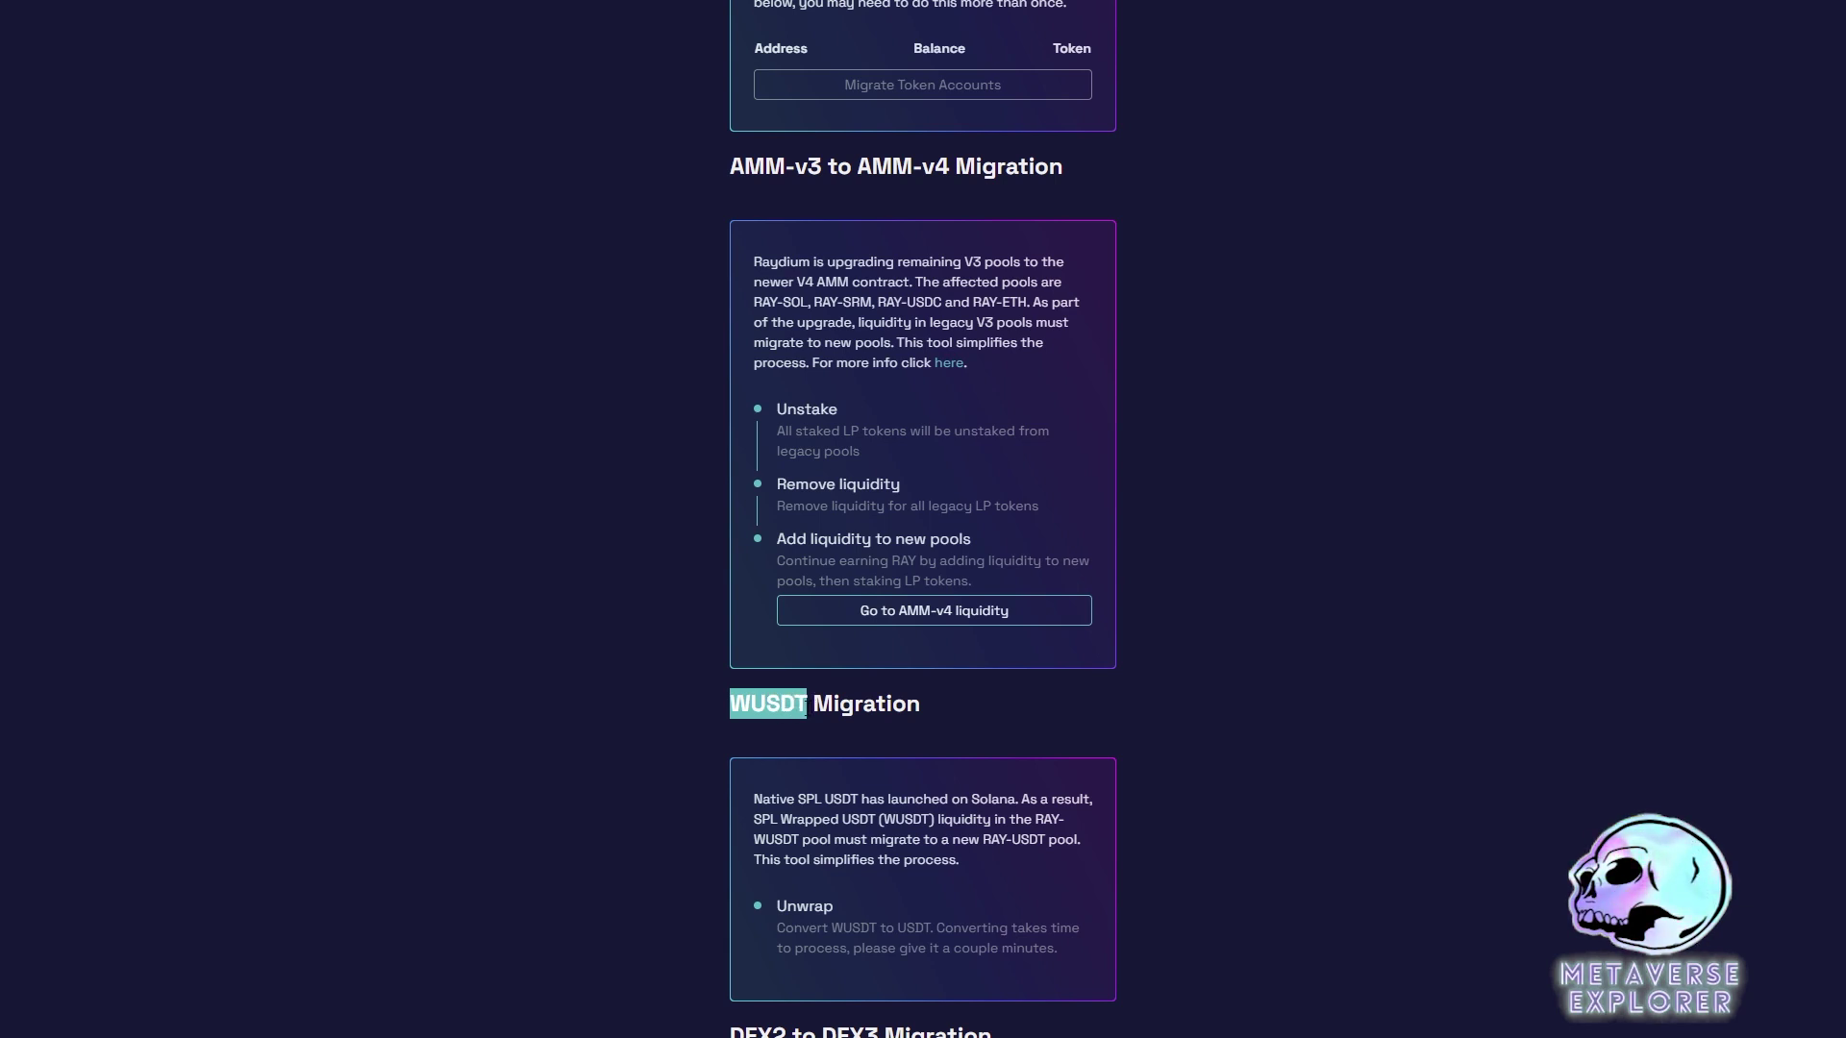
{"action": "left_click", "coordinate": [925, 712]}
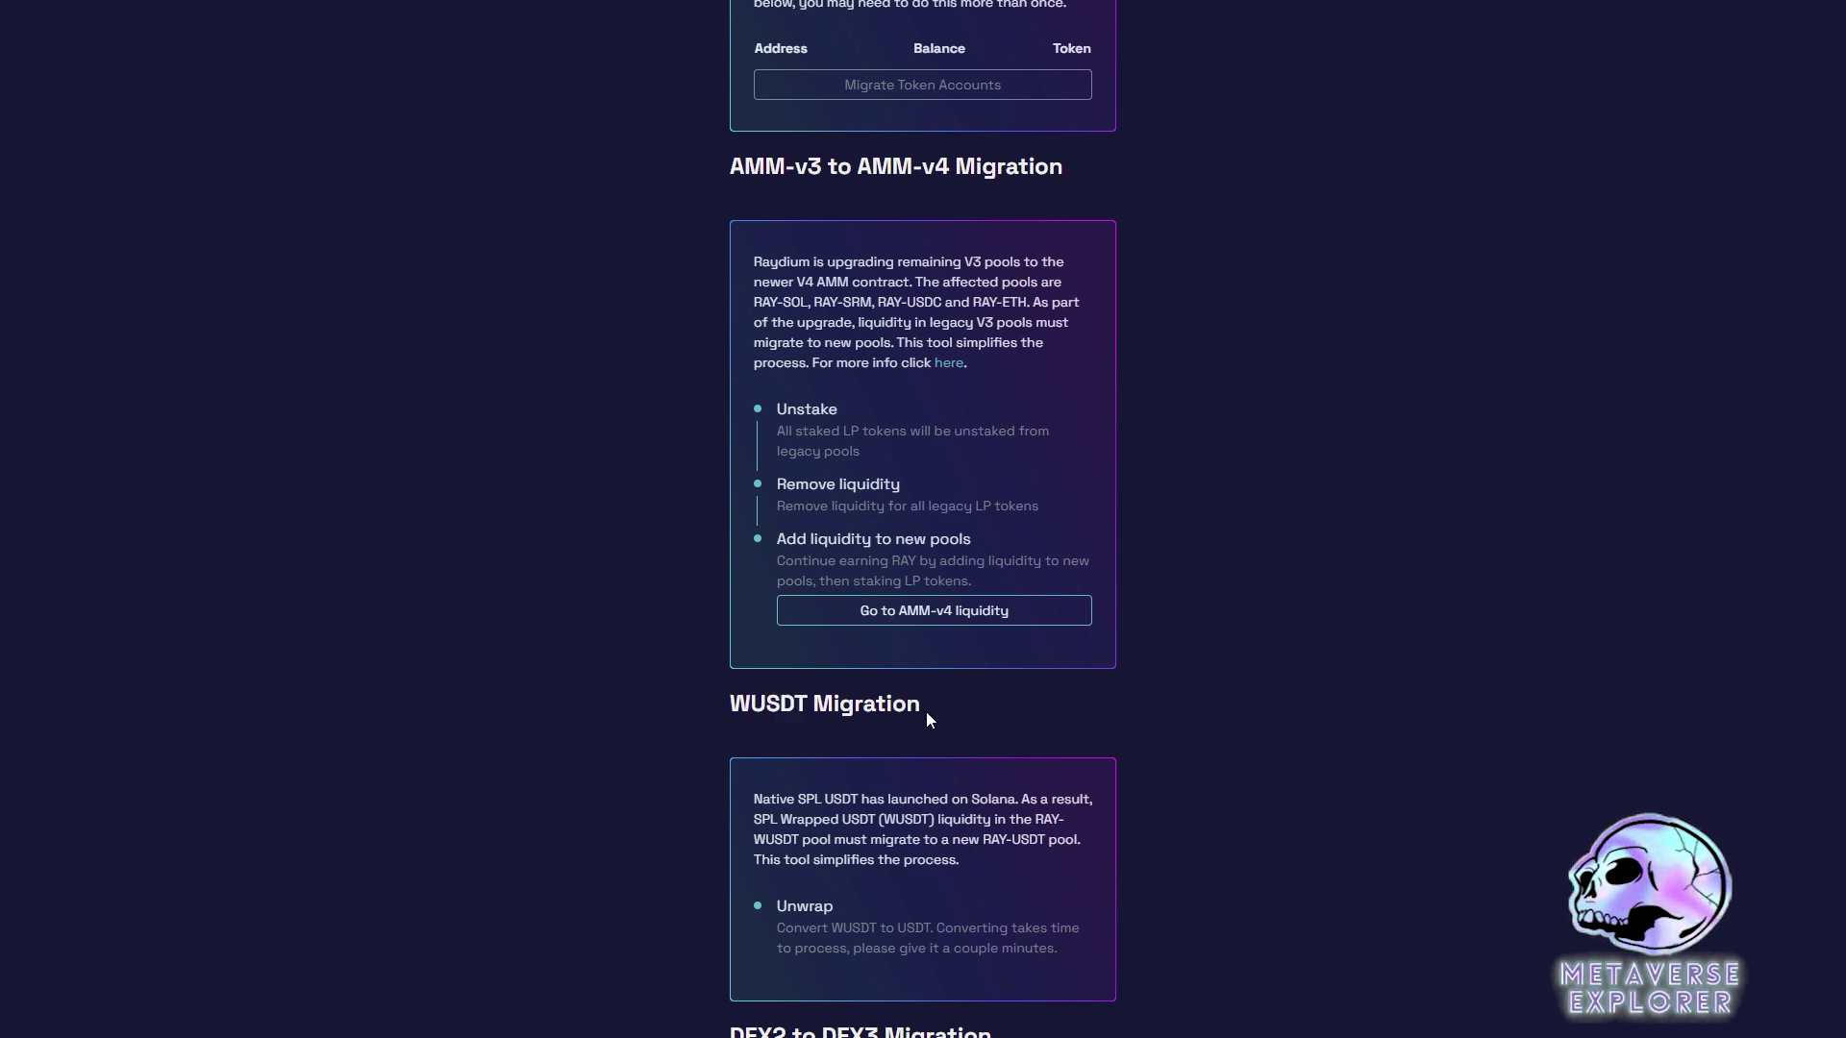
{"action": "scroll", "coordinate": [967, 705], "scroll_direction": "down", "scroll_amount": 4}
{"action": "left_click_drag", "start_coordinate": [731, 748], "coordinate": [947, 759]}
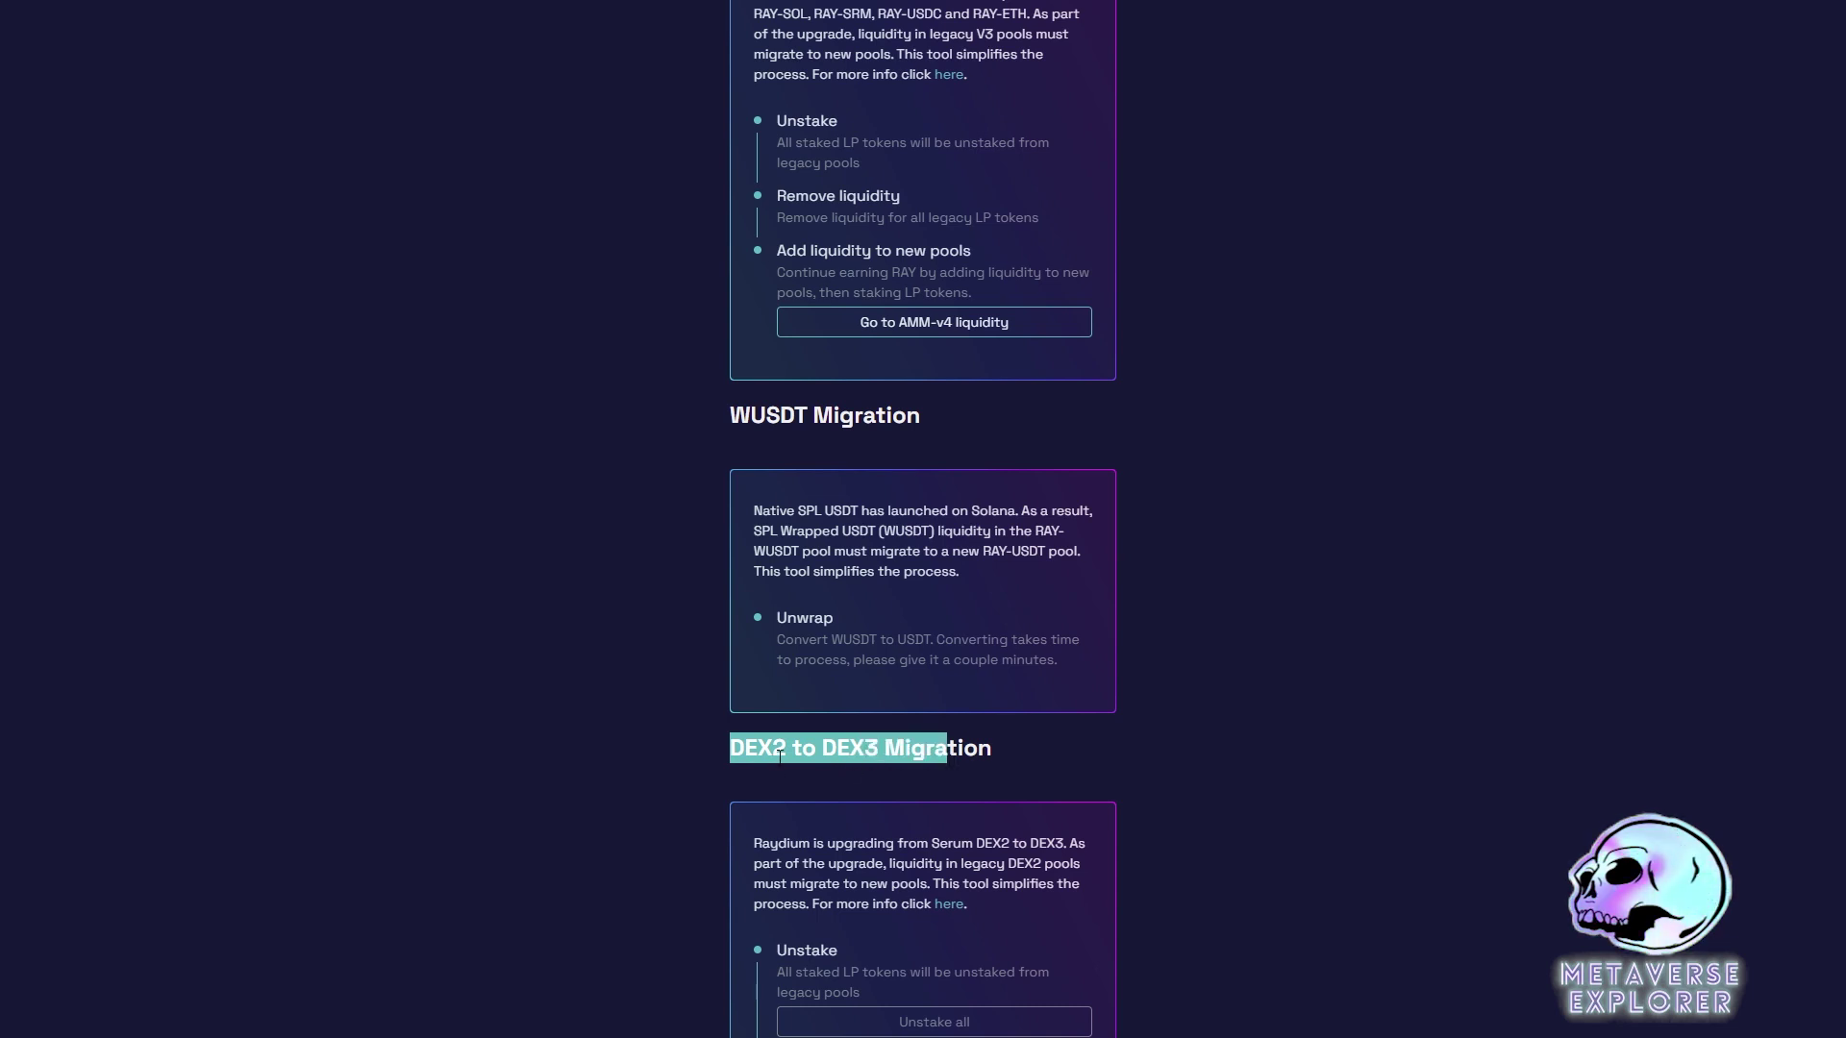
{"action": "scroll", "coordinate": [1302, 747], "scroll_direction": "up", "scroll_amount": 7}
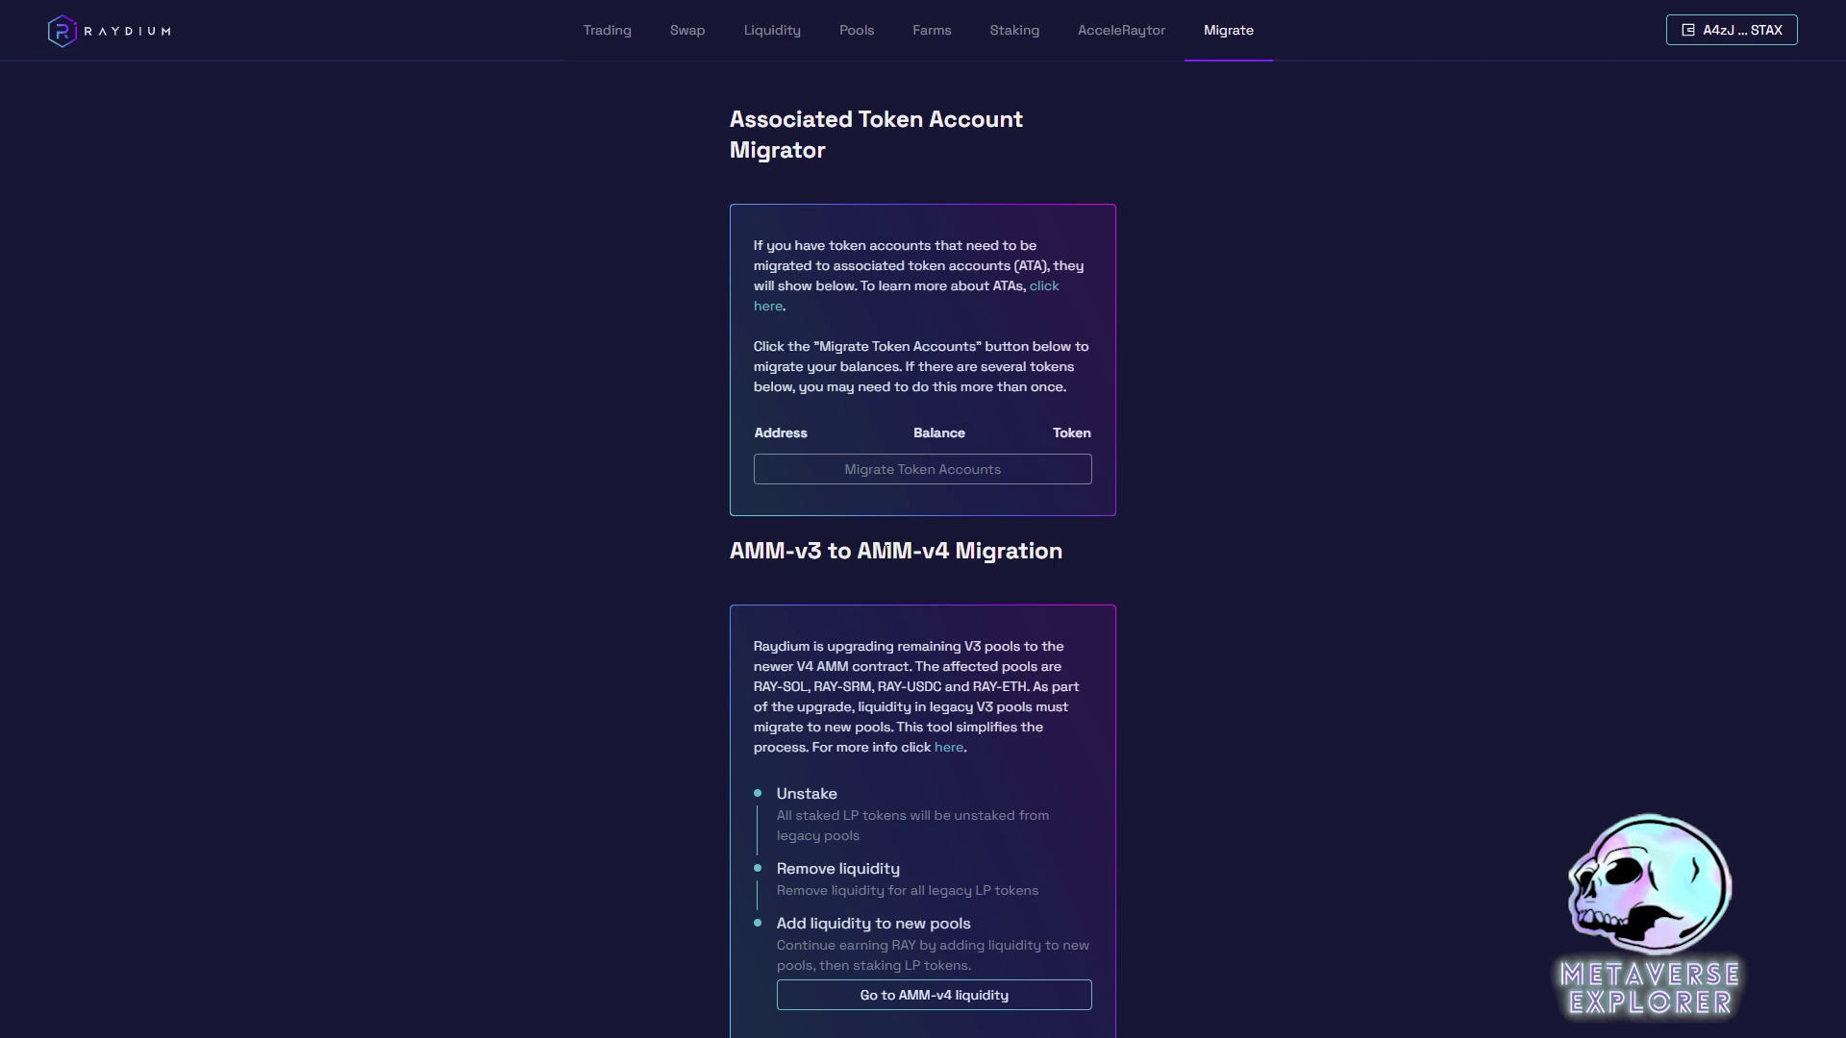
{"action": "left_click_drag", "start_coordinate": [760, 550], "coordinate": [1076, 550]}
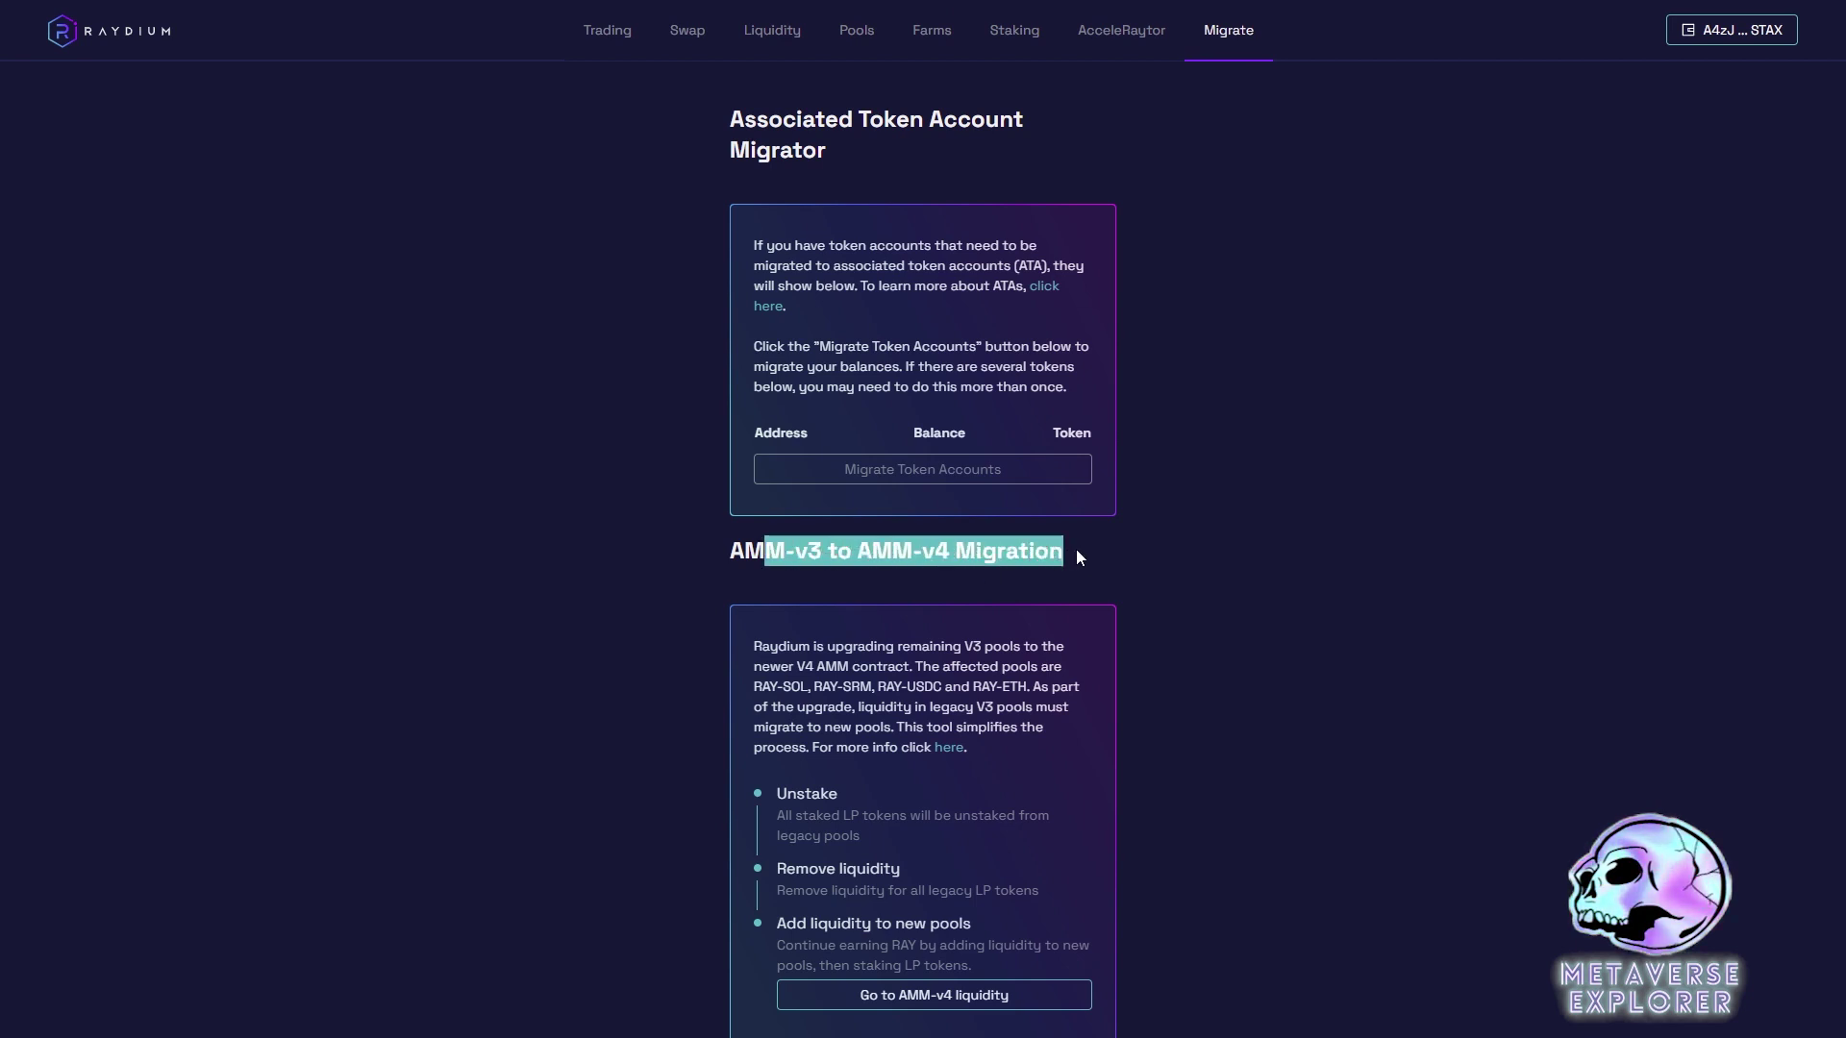
{"action": "left_click", "coordinate": [1249, 550]}
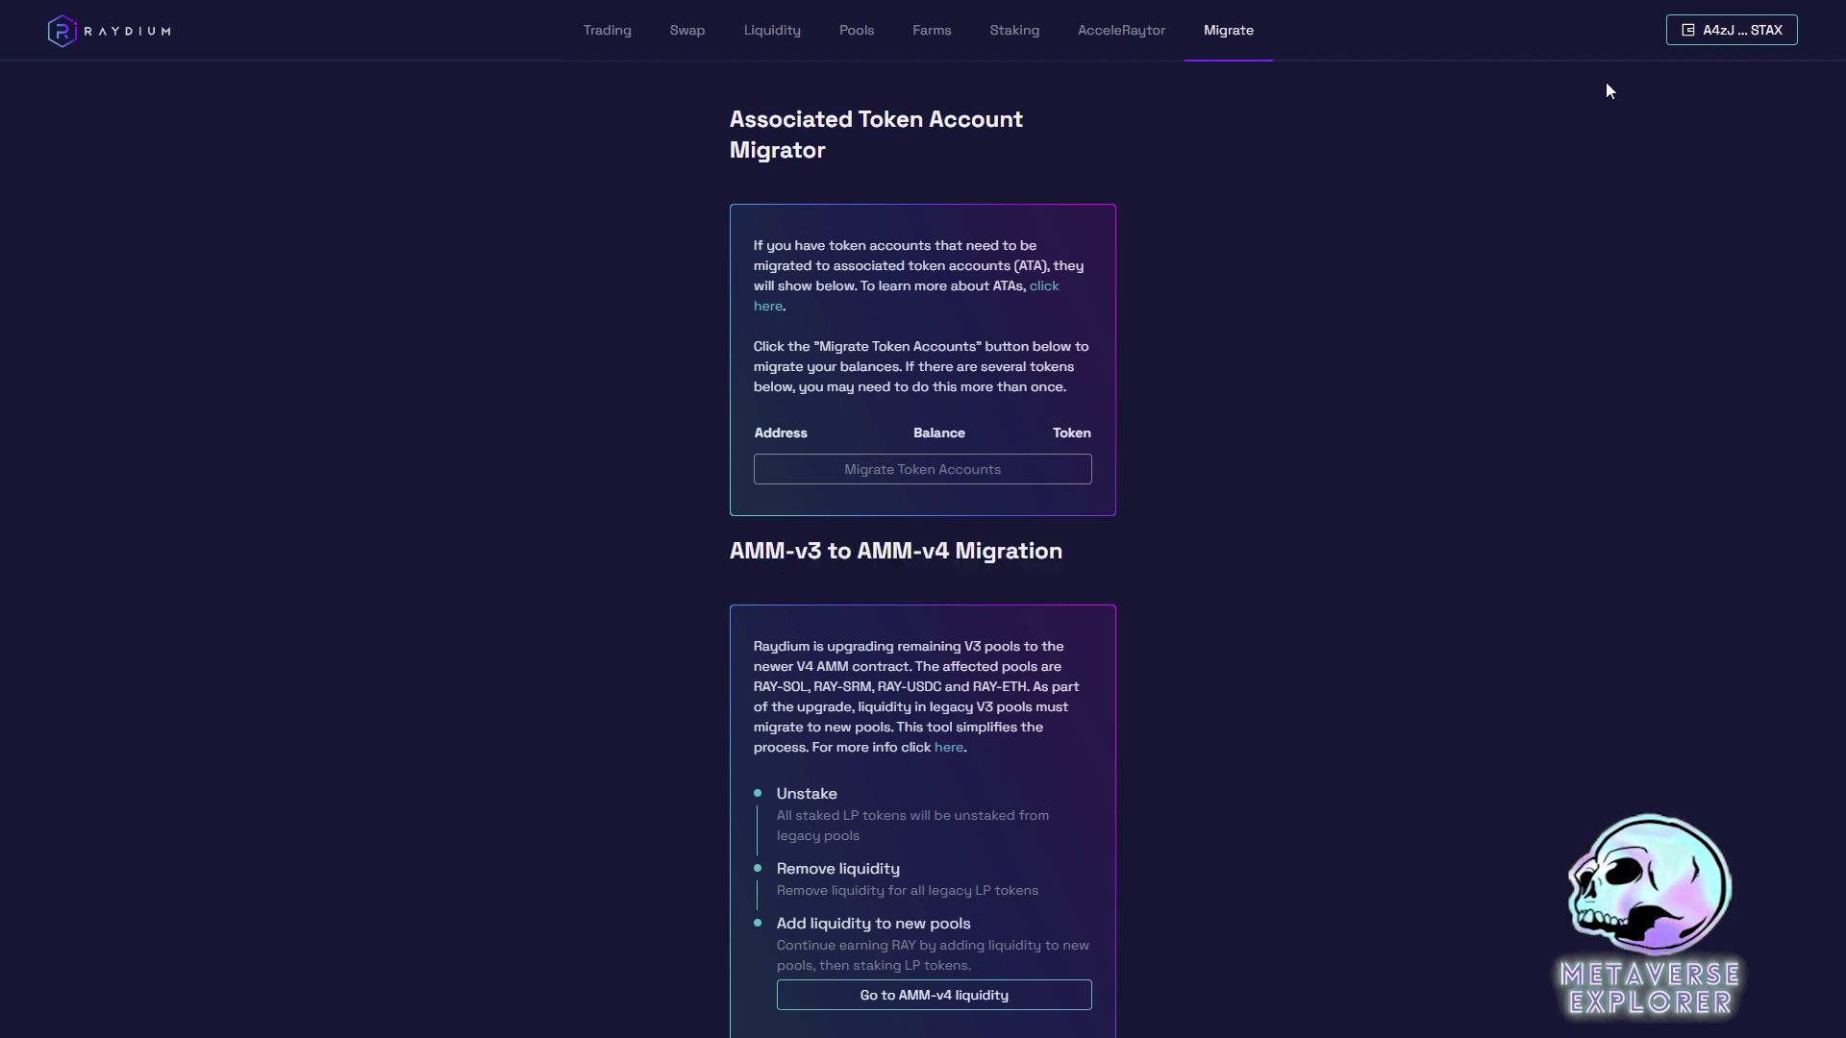